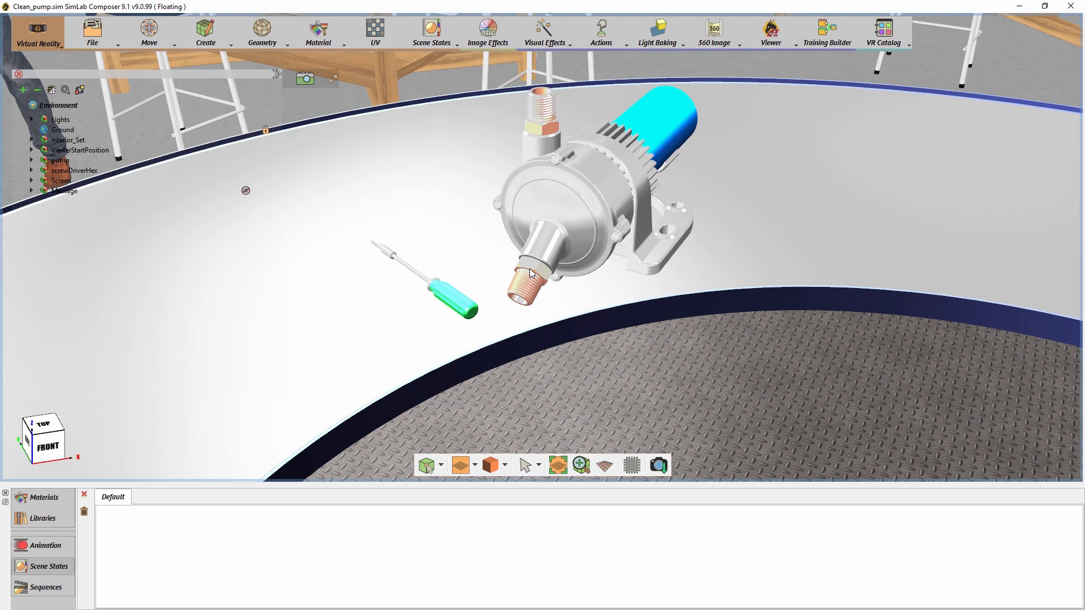
# - Try moving the pump's Cover away from the housing to expose the fan, and undo the move
pyautogui.click(584, 215)
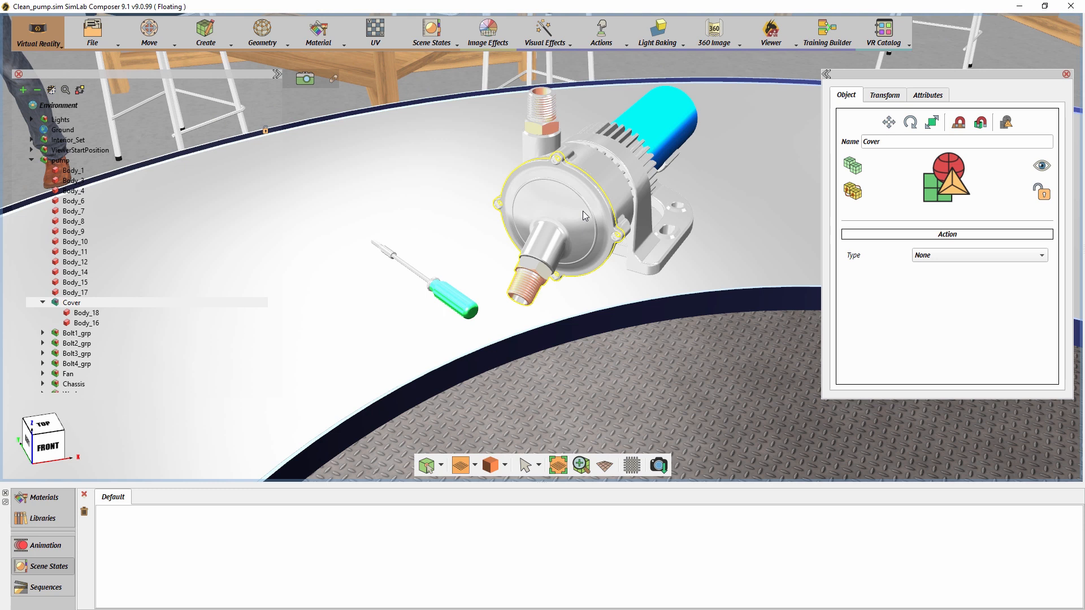
pyautogui.moveTo(535, 249); pyautogui.dragTo(394, 368)
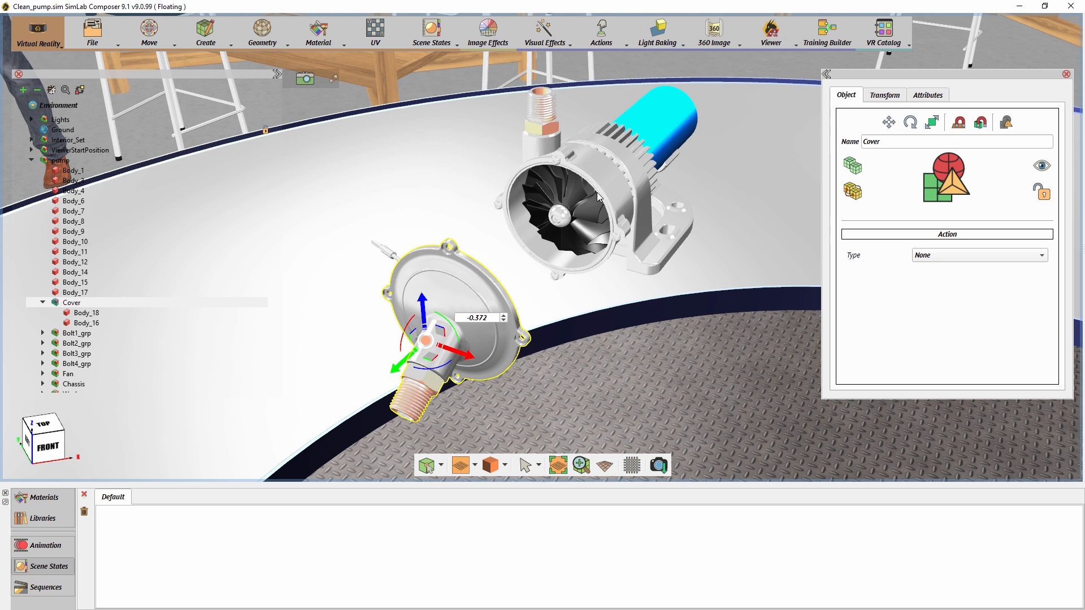
pyautogui.hotkey('ctrl', 'z')
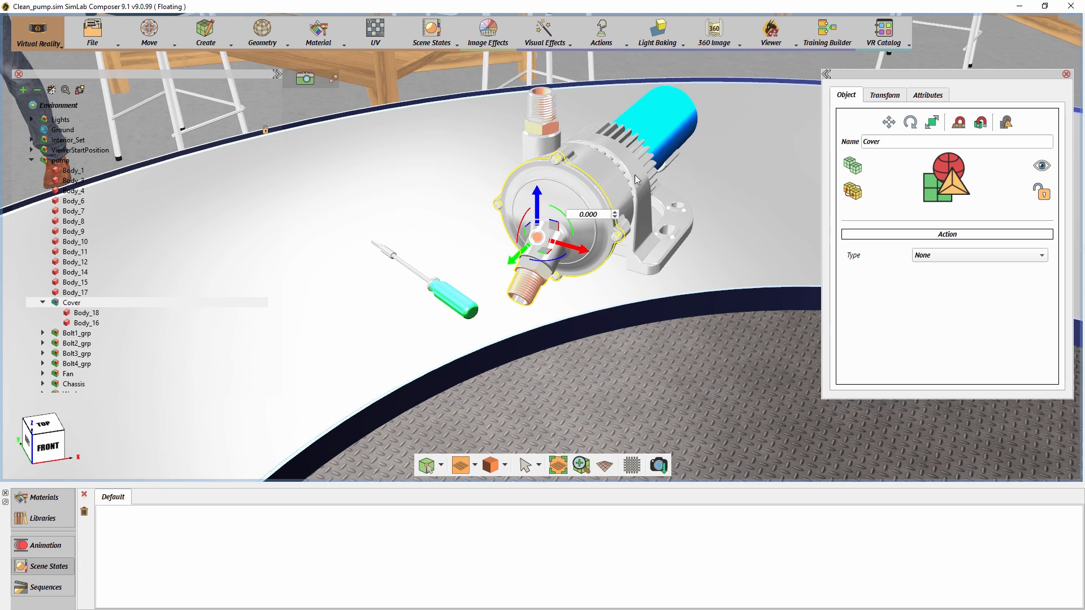
# - Open the Training Builder, add a Node Entered Node event, and place a Scene Node input beside it
pyautogui.click(826, 34)
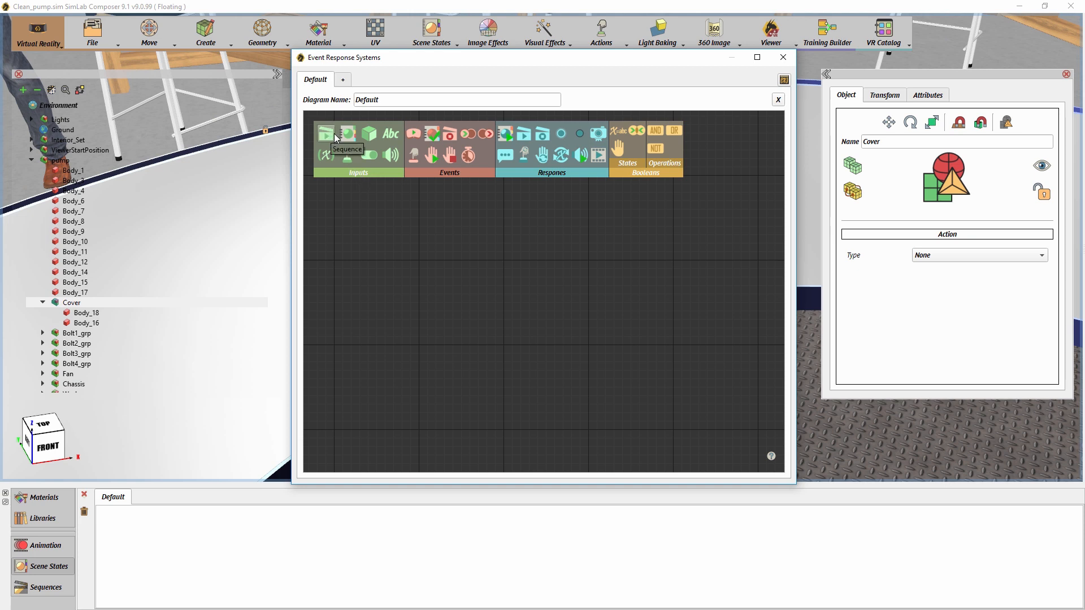
pyautogui.click(469, 133)
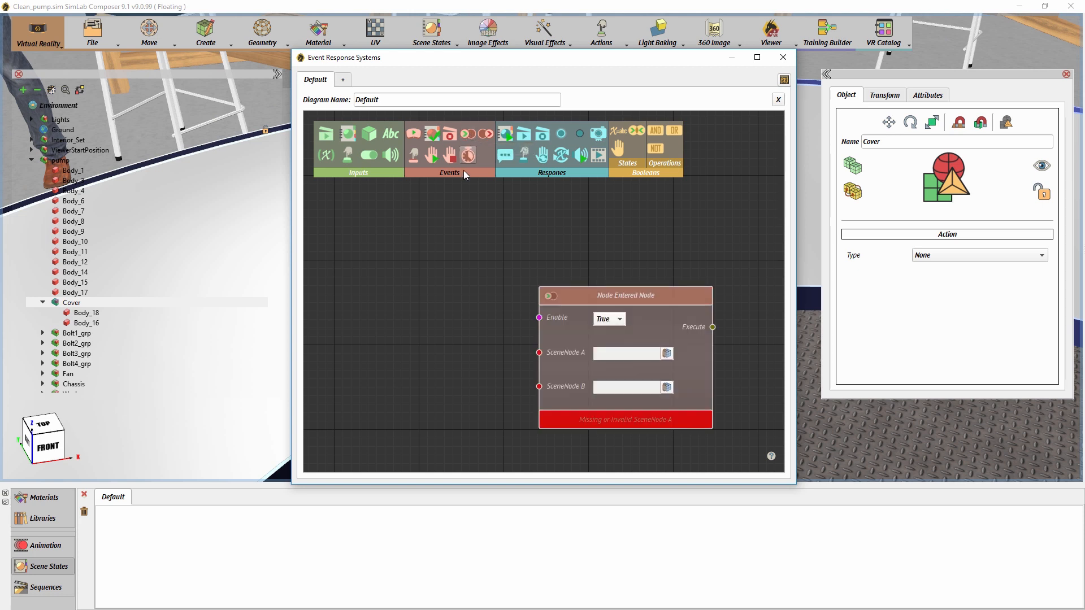
pyautogui.moveTo(577, 290); pyautogui.dragTo(498, 239)
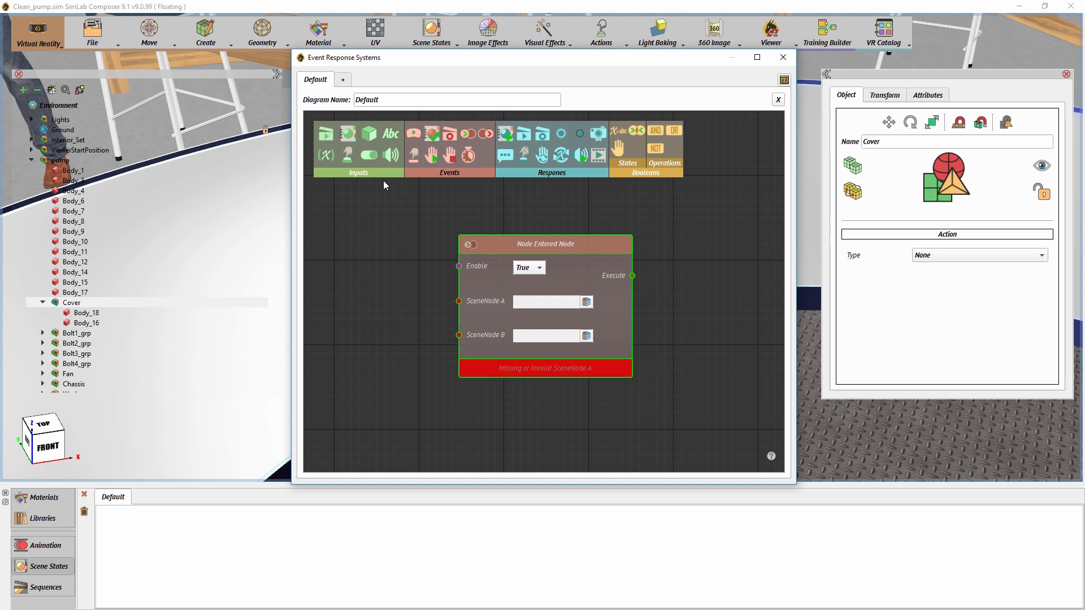
pyautogui.click(373, 137)
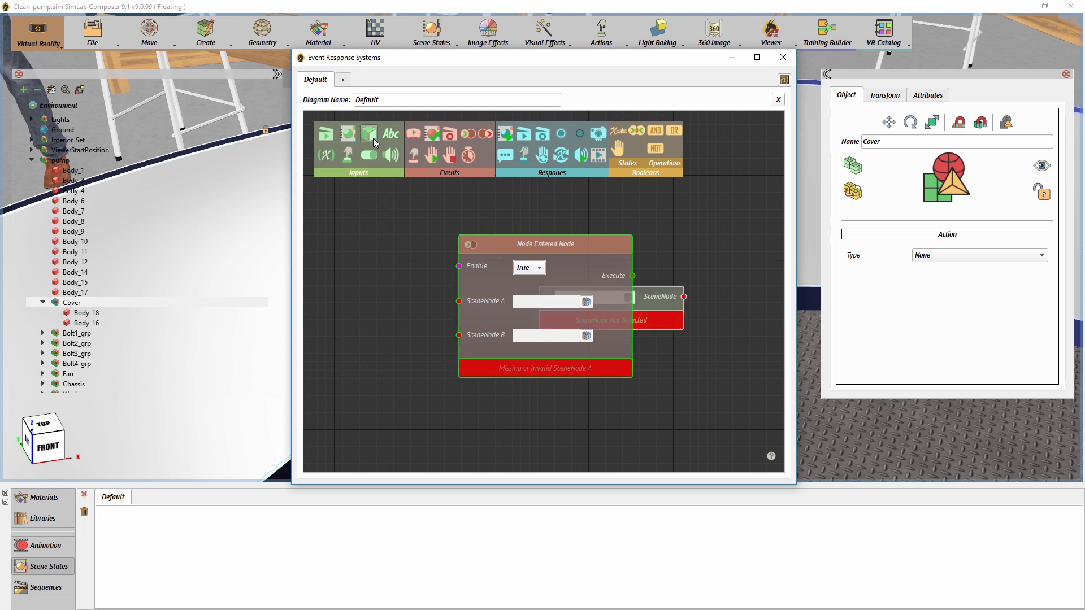
pyautogui.moveTo(655, 305); pyautogui.dragTo(405, 270)
pyautogui.moveTo(453, 218); pyautogui.dragTo(510, 218, button='middle')
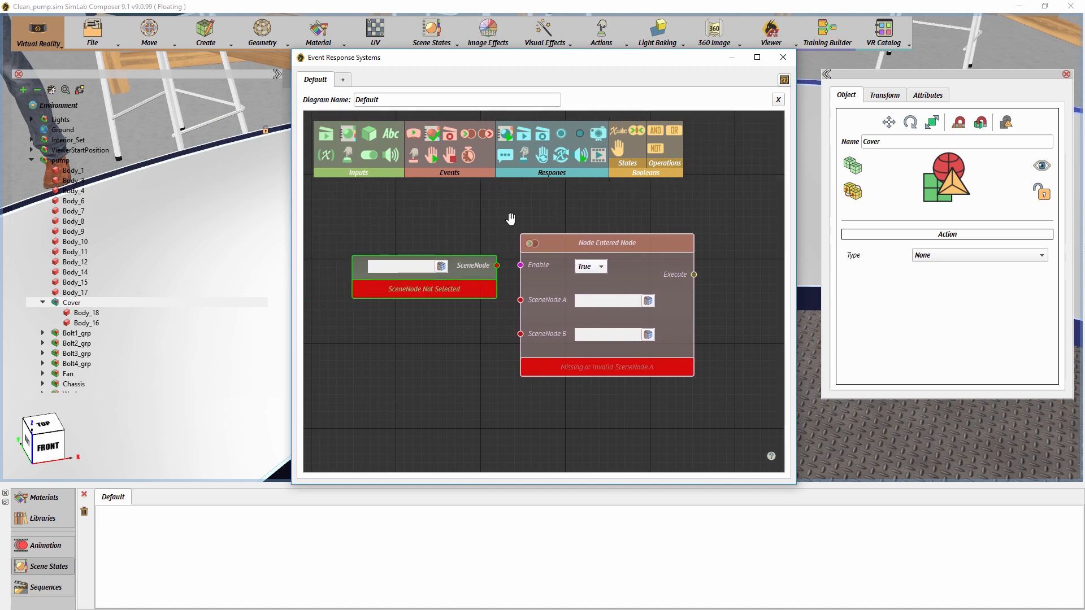
# - Connect the Scene Node input's output to SceneNode A of the Node Entered Node event
pyautogui.moveTo(498, 266); pyautogui.dragTo(520, 300)
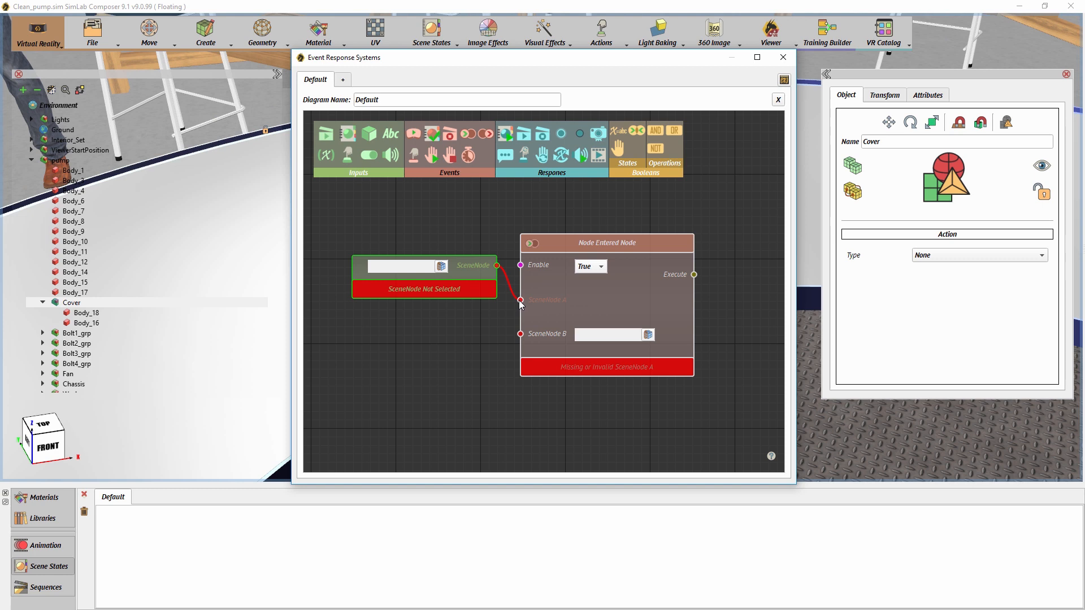
pyautogui.scroll(-3, 520, 303)
pyautogui.scroll(3, 519, 301)
pyautogui.scroll(-3, 519, 301)
pyautogui.moveTo(520, 305)
pyautogui.mouseDown(button='middle')
pyautogui.moveTo(501, 240)
pyautogui.moveTo(506, 327)
pyautogui.moveTo(560, 312)
pyautogui.moveTo(505, 311)
pyautogui.moveTo(512, 301)
pyautogui.mouseUp(button='middle')
pyautogui.moveTo(492, 266); pyautogui.dragTo(477, 267)
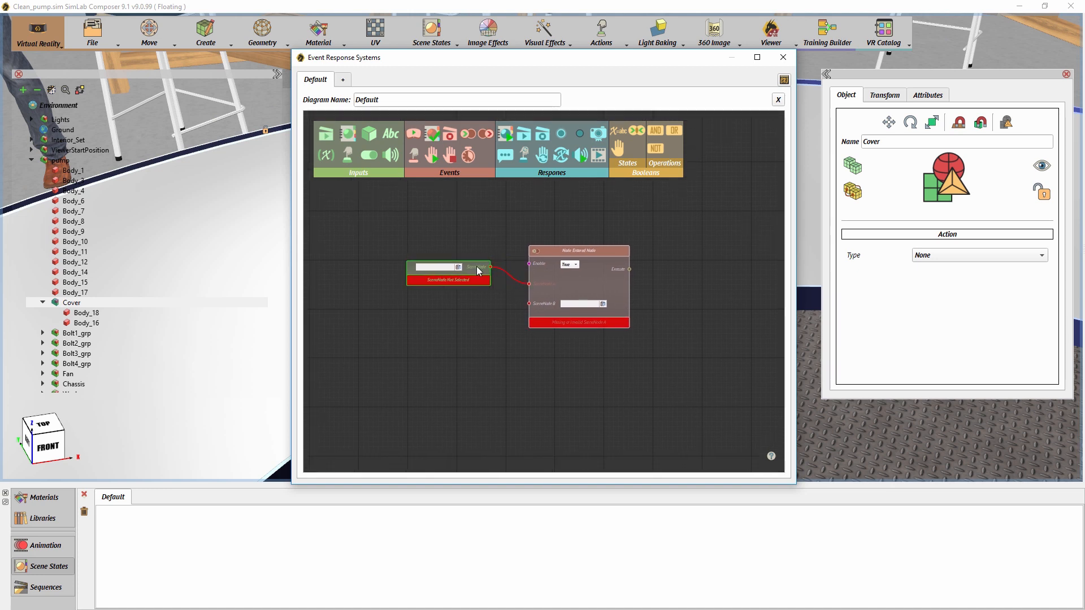
# - Assign the pump's Cover group to the Scene Node input connected to SceneNode A
pyautogui.click(87, 304)
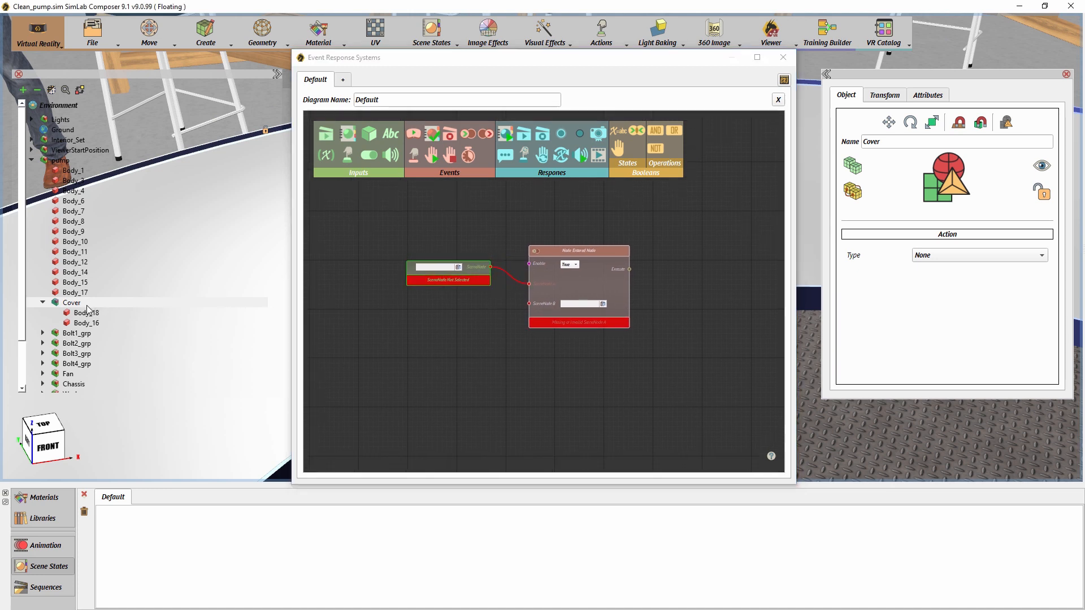
pyautogui.click(82, 292)
pyautogui.click(78, 263)
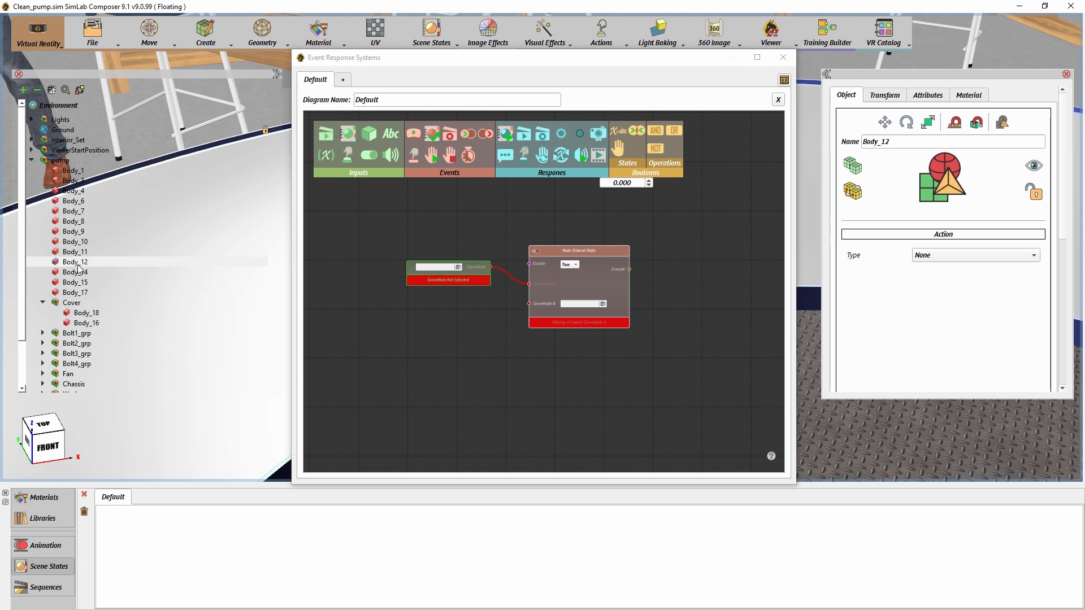
pyautogui.click(73, 304)
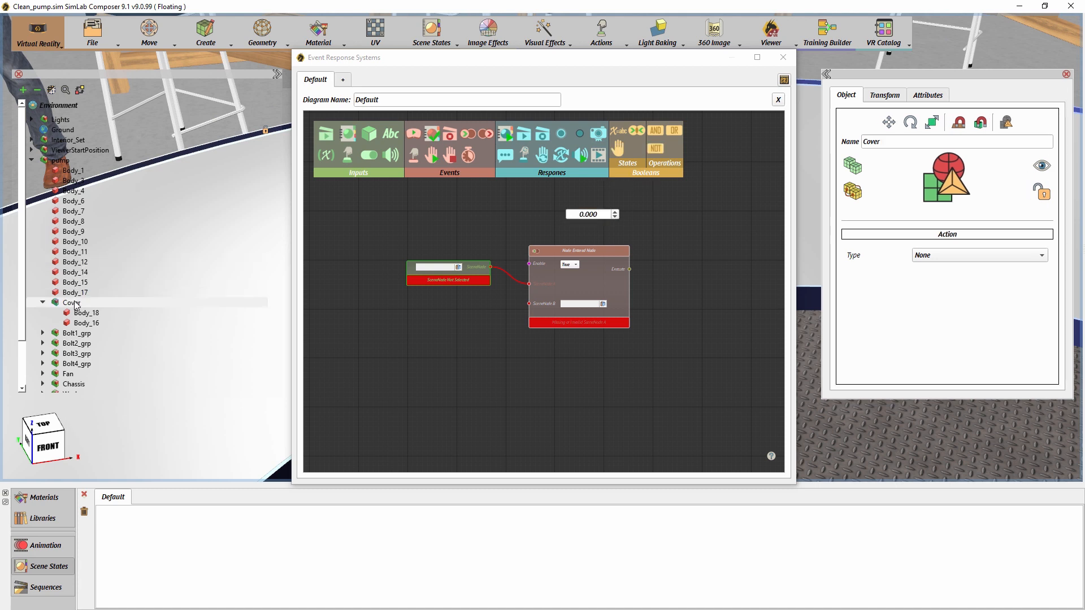
pyautogui.click(458, 267)
pyautogui.scroll(3, 450, 283)
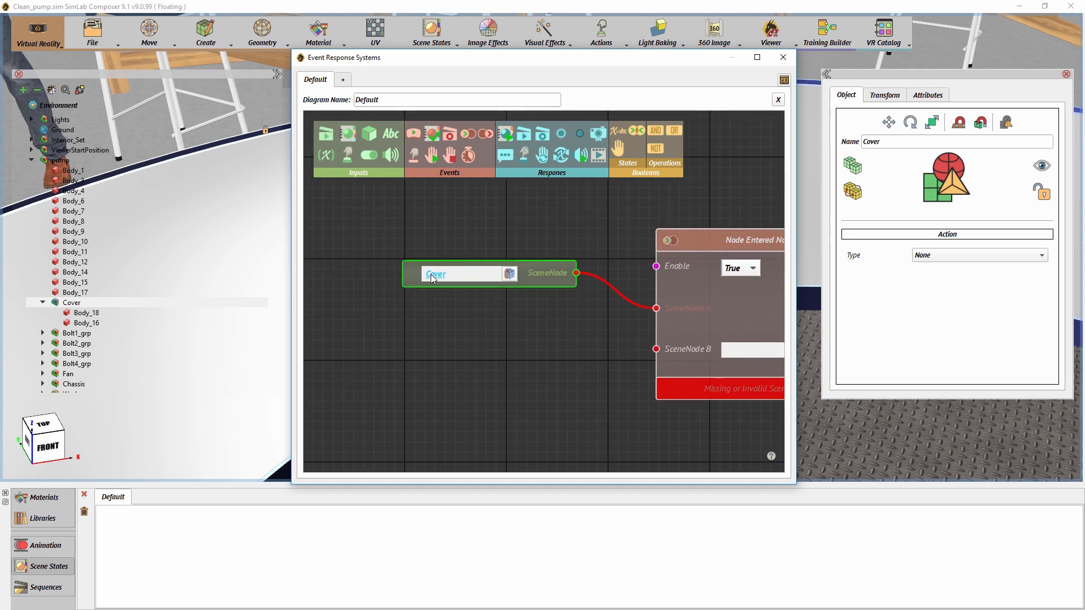
# - Replace the object in the Scene Node input connected to SceneNode A with Bolt2_grp
pyautogui.click(71, 335)
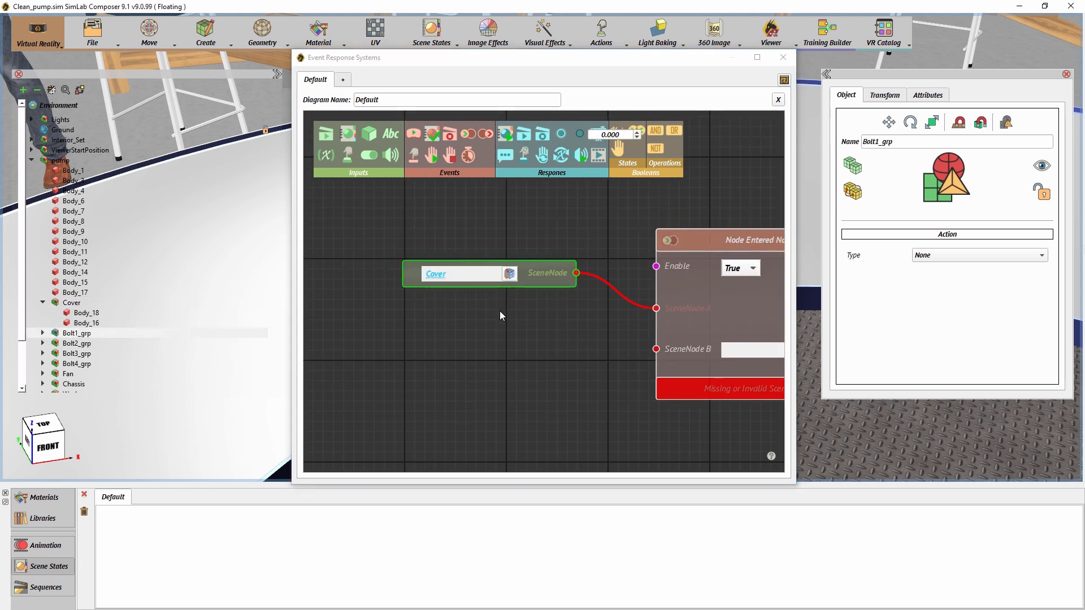
pyautogui.click(509, 274)
pyautogui.click(82, 343)
pyautogui.click(510, 275)
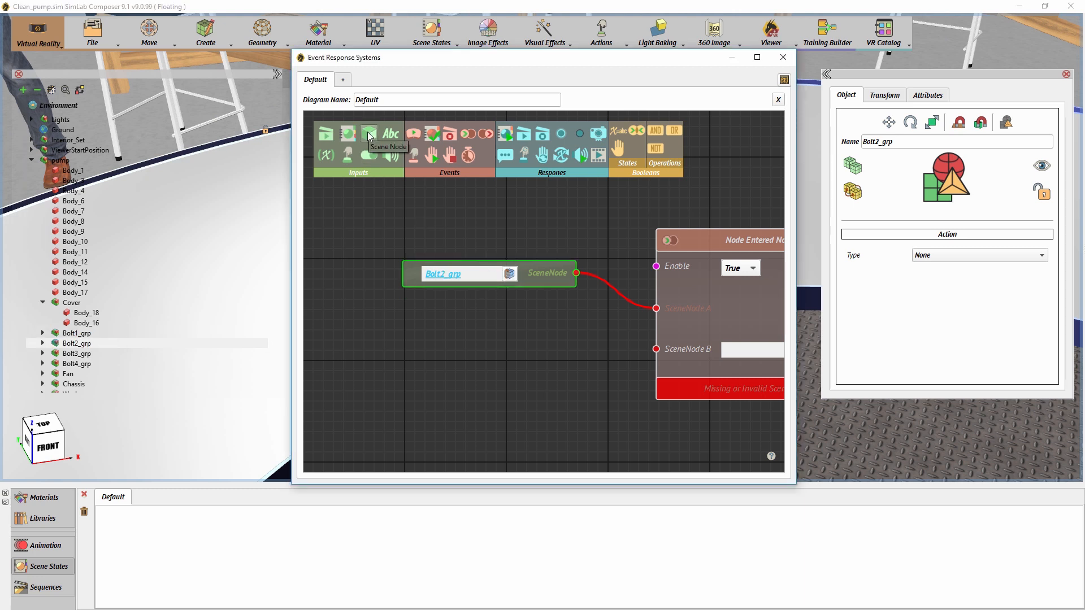
# - Add a second Scene Node input, assign the Cover to it, and connect it to SceneNode B of the event
pyautogui.moveTo(367, 131); pyautogui.dragTo(449, 284)
pyautogui.moveTo(467, 362); pyautogui.dragTo(467, 362)
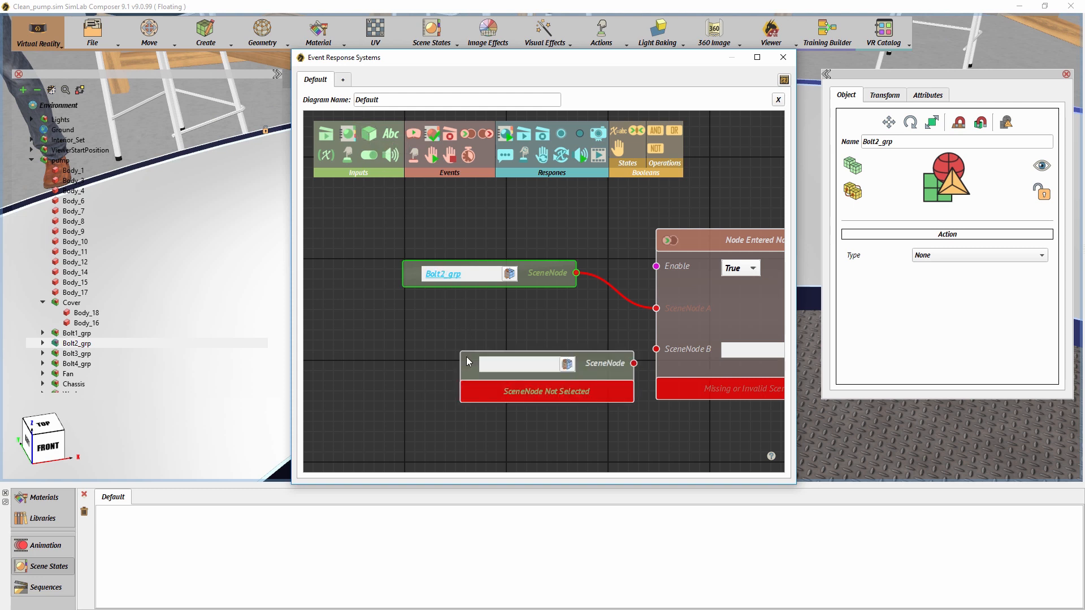
pyautogui.moveTo(605, 371); pyautogui.dragTo(549, 354)
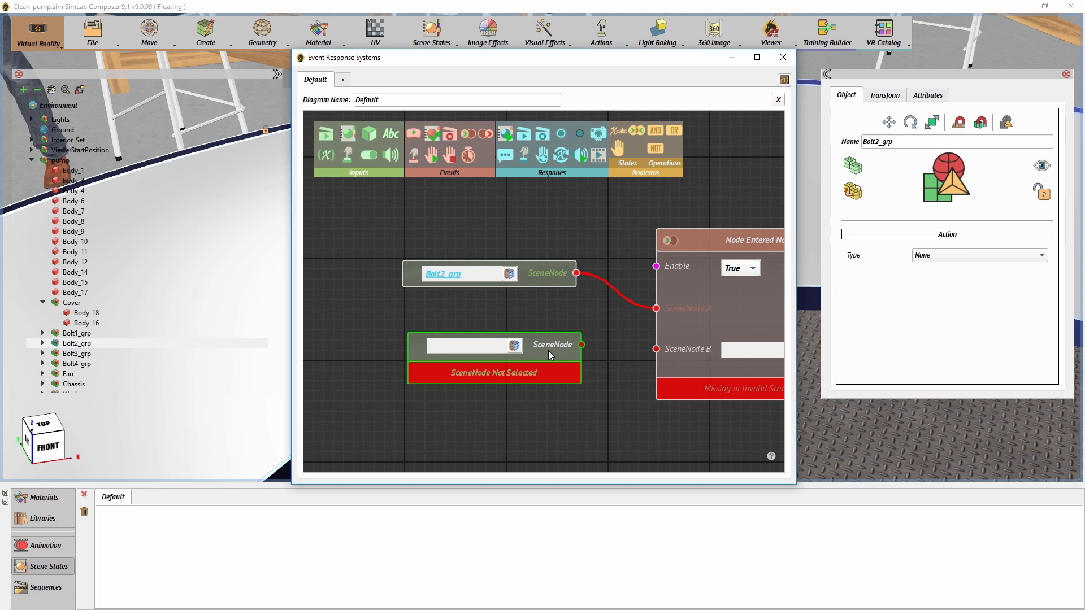
pyautogui.click(74, 303)
pyautogui.click(77, 305)
pyautogui.click(516, 347)
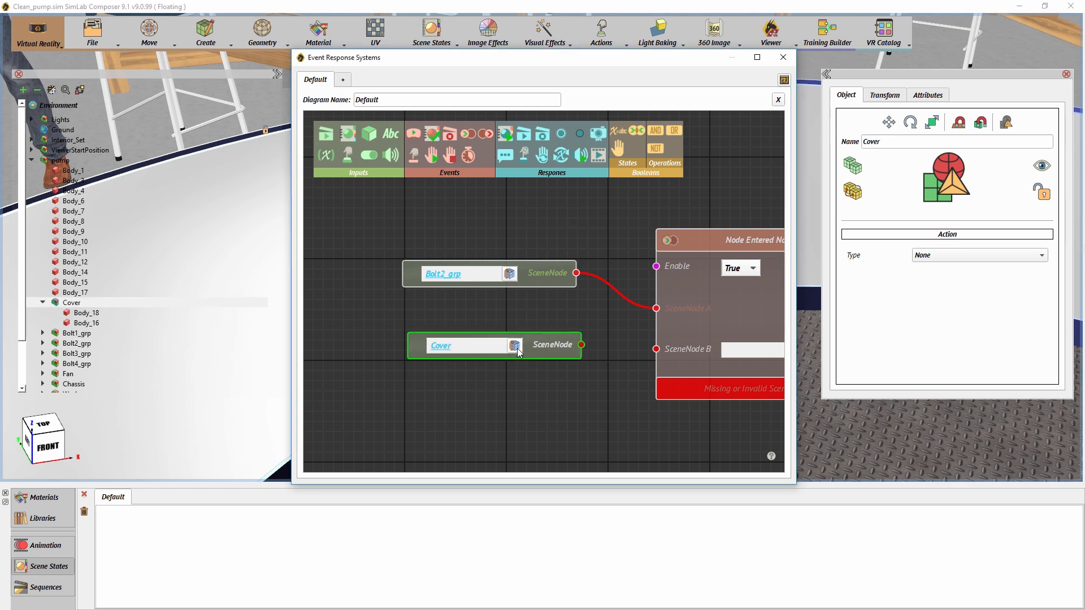
pyautogui.moveTo(542, 347); pyautogui.dragTo(656, 349)
pyautogui.moveTo(653, 387); pyautogui.dragTo(535, 376)
pyautogui.scroll(-1, 521, 385)
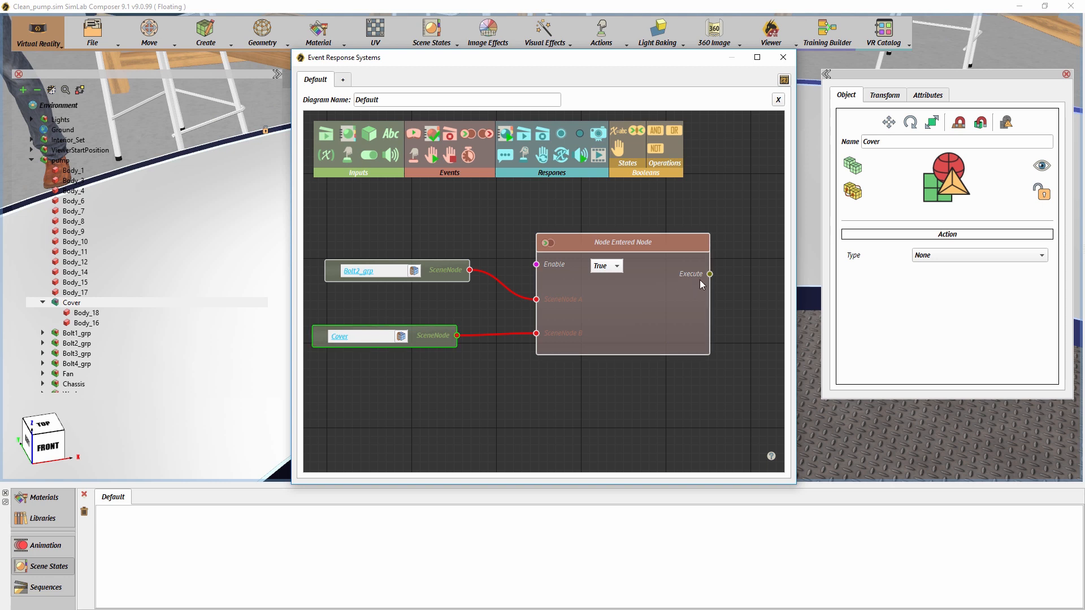
# - Add a Change Node Grabable State response after the Node Entered Node event
pyautogui.moveTo(698, 279); pyautogui.dragTo(500, 289, button='middle')
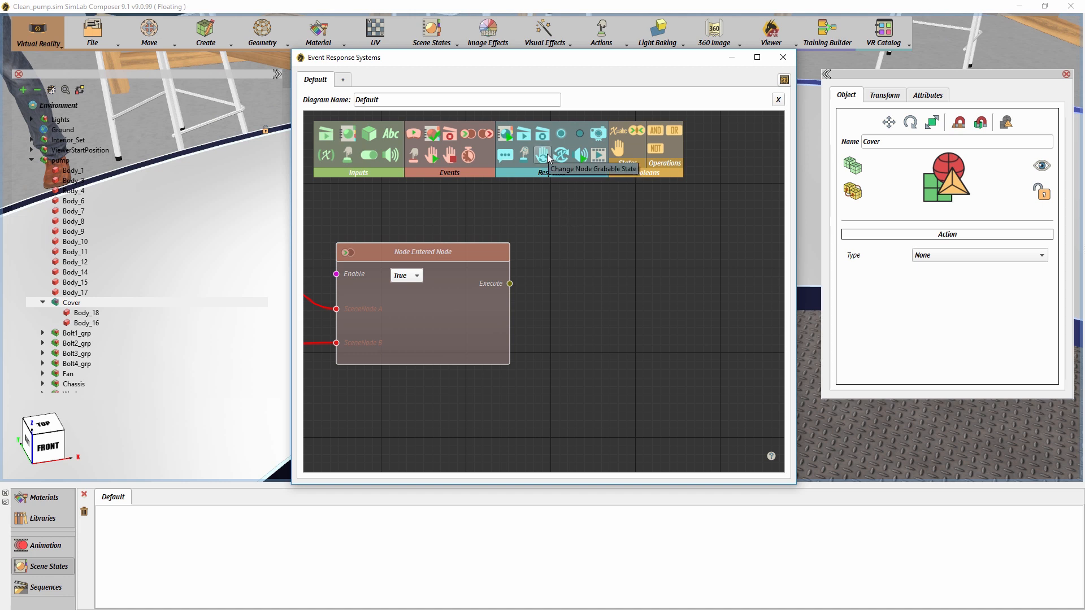
pyautogui.moveTo(548, 157); pyautogui.dragTo(662, 247)
pyautogui.moveTo(598, 320); pyautogui.dragTo(550, 281)
pyautogui.moveTo(632, 206); pyautogui.dragTo(650, 222)
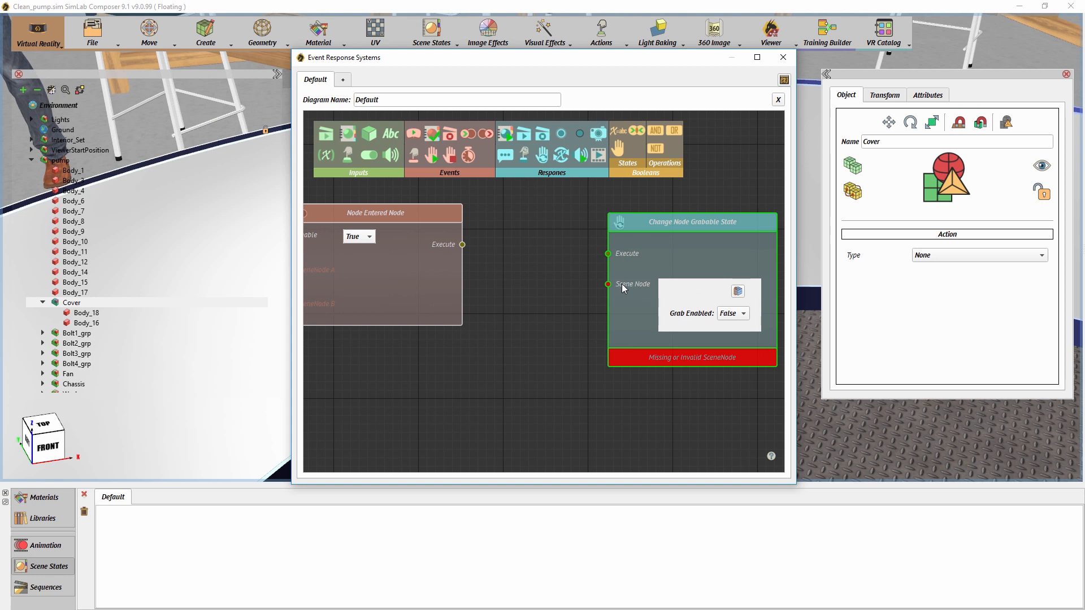
# - Feed a Scene Node input holding the Fan into the Change Node Grabable State response, and link the event's Execute output to it
pyautogui.moveTo(507, 333); pyautogui.dragTo(432, 363)
pyautogui.click(67, 374)
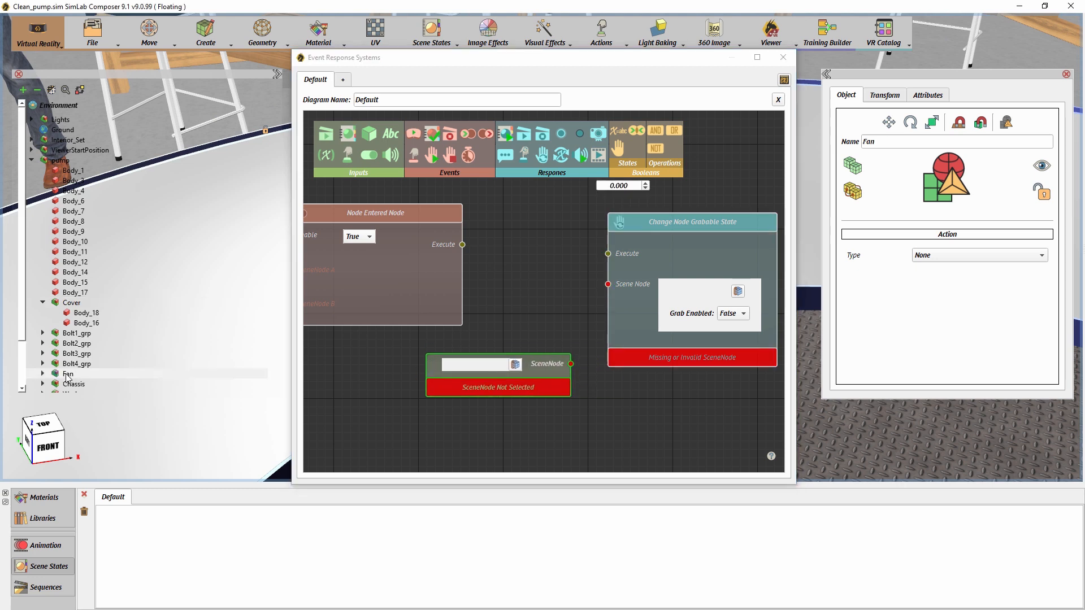
pyautogui.click(515, 365)
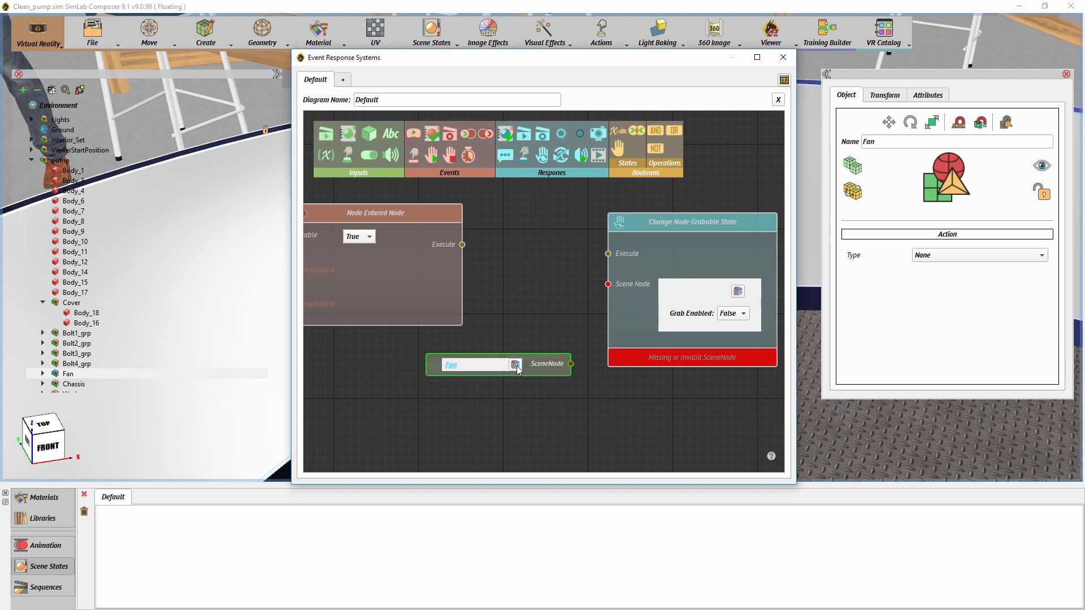
pyautogui.moveTo(571, 364); pyautogui.dragTo(607, 286)
pyautogui.moveTo(462, 245); pyautogui.dragTo(608, 255)
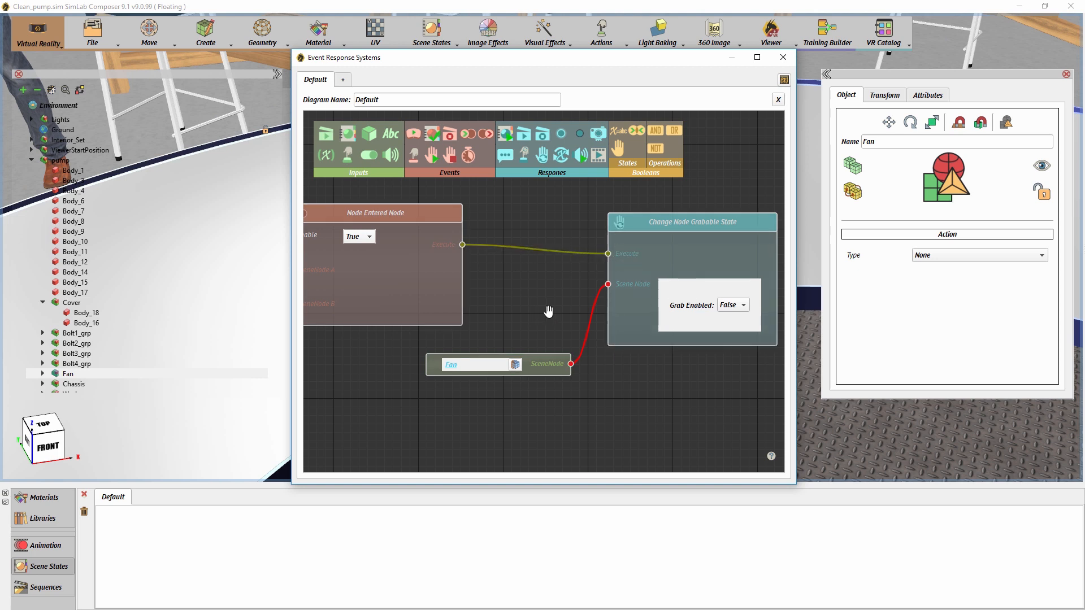
# - Delete all nodes from the Default diagram and close the Event Response Systems editor
pyautogui.moveTo(530, 311); pyautogui.dragTo(641, 312)
pyautogui.moveTo(537, 314); pyautogui.dragTo(676, 317, button='middle')
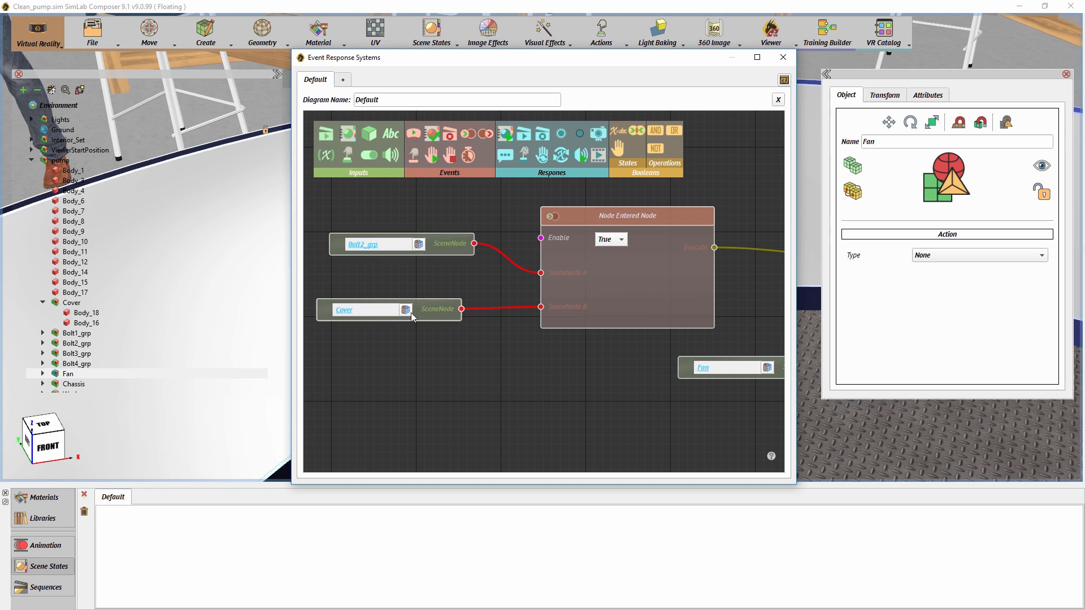
pyautogui.moveTo(655, 271); pyautogui.dragTo(421, 257, button='middle')
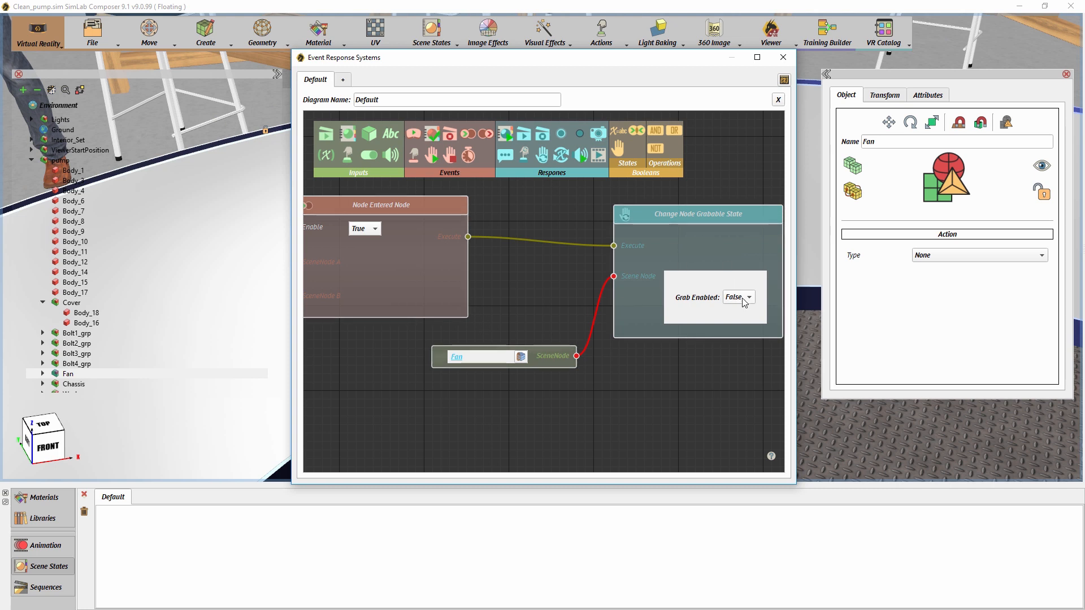
pyautogui.scroll(-4, 743, 295)
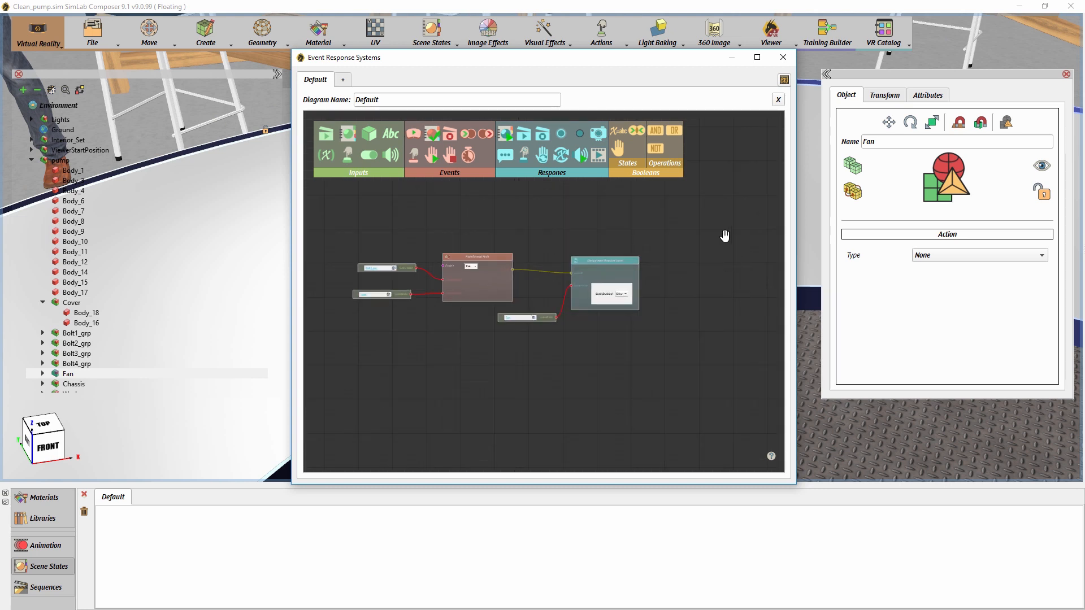
pyautogui.moveTo(713, 220); pyautogui.dragTo(353, 364)
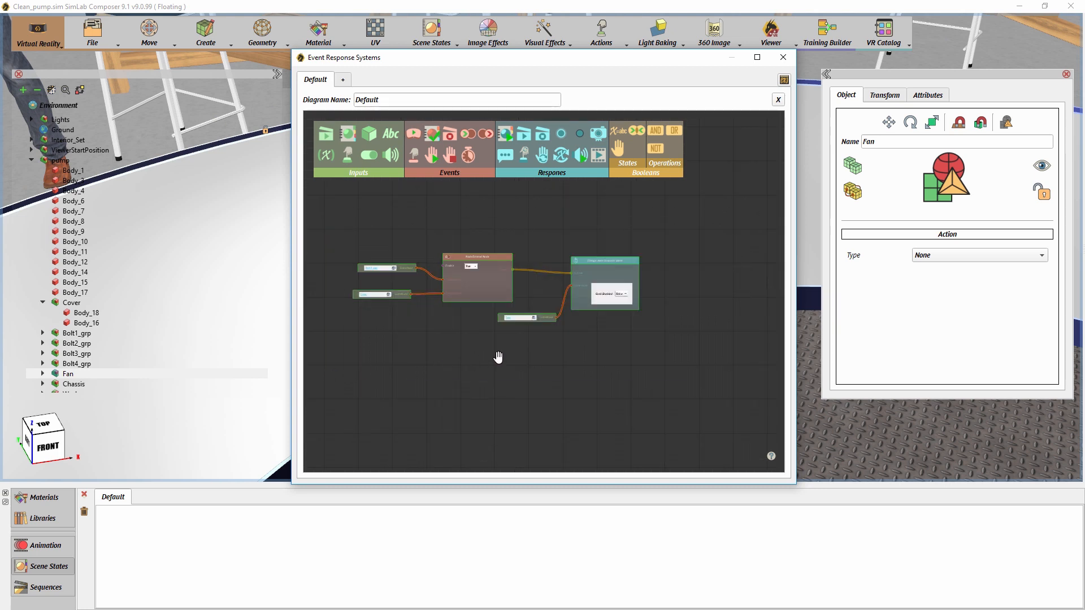
pyautogui.press('Delete')
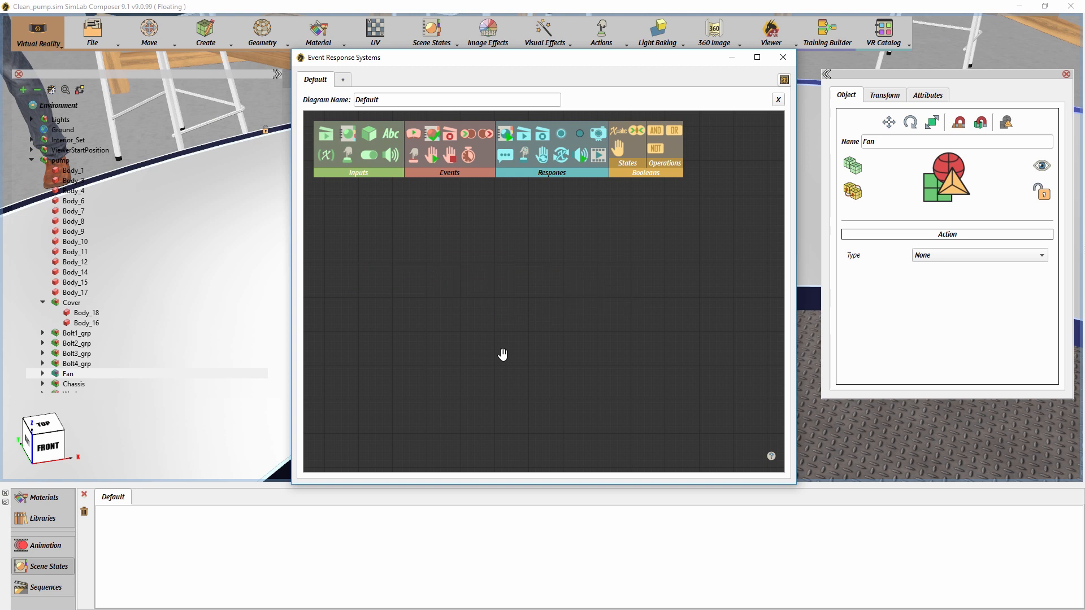
pyautogui.click(783, 59)
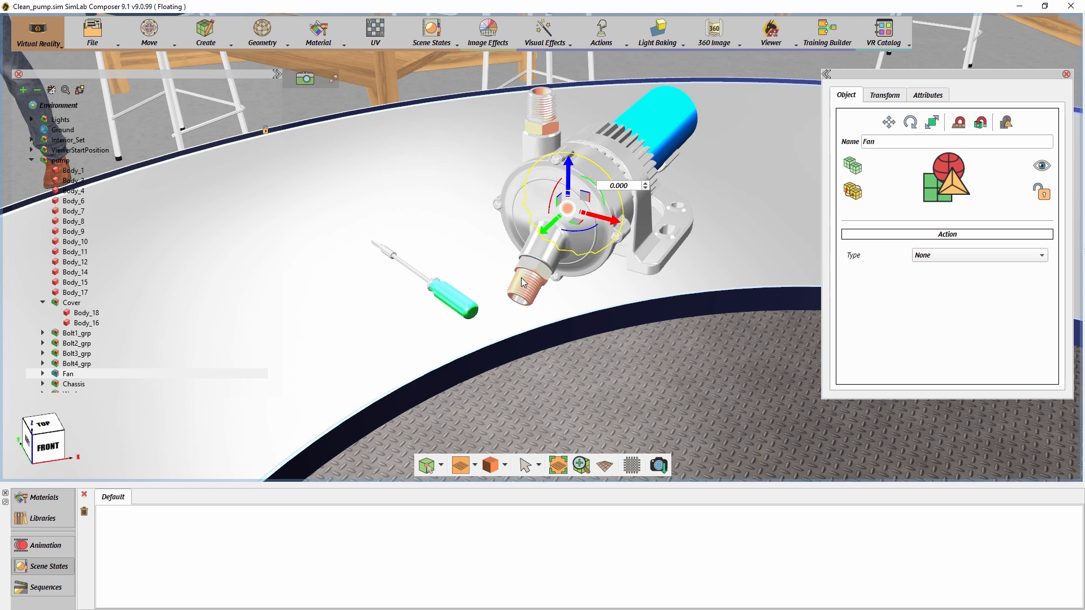
# - Capture a scene state from the selected Cover, including only the transformation and excluding visibility, camera, lights, materials and environment
pyautogui.click(525, 262)
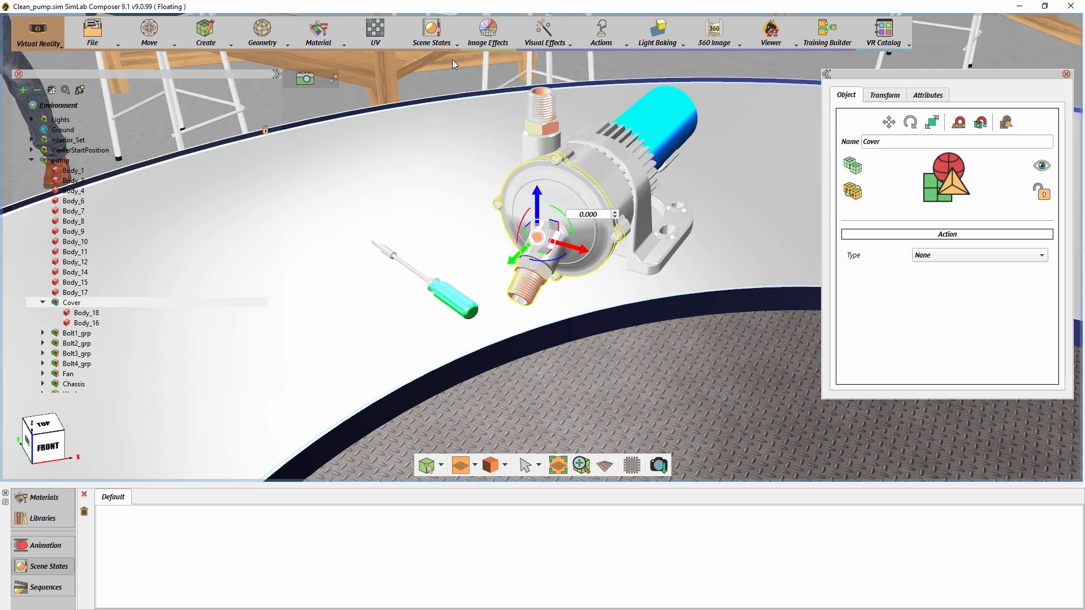
pyautogui.click(440, 42)
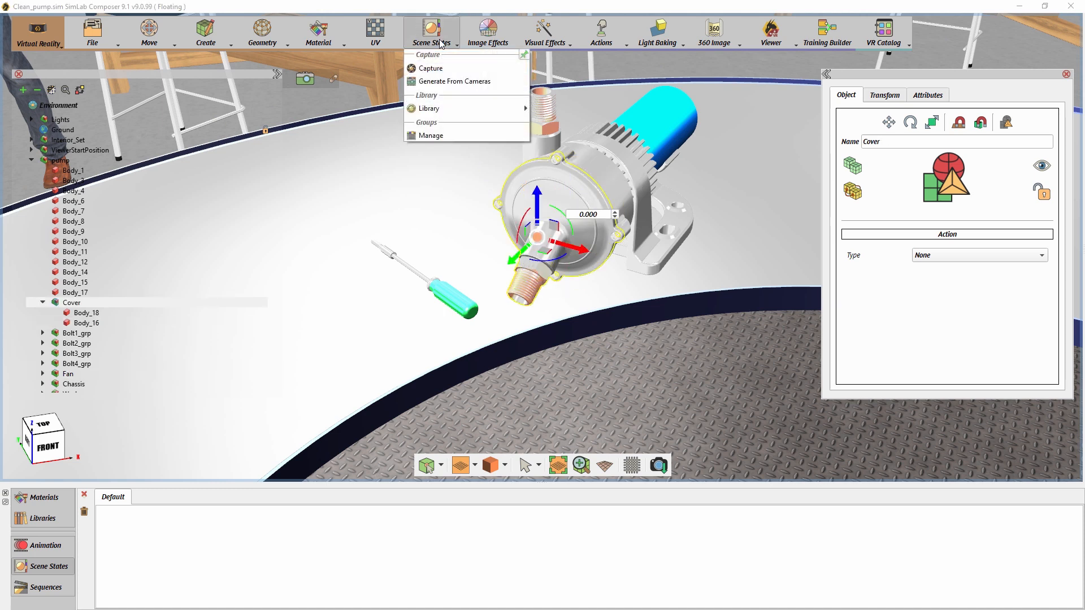
pyautogui.click(440, 68)
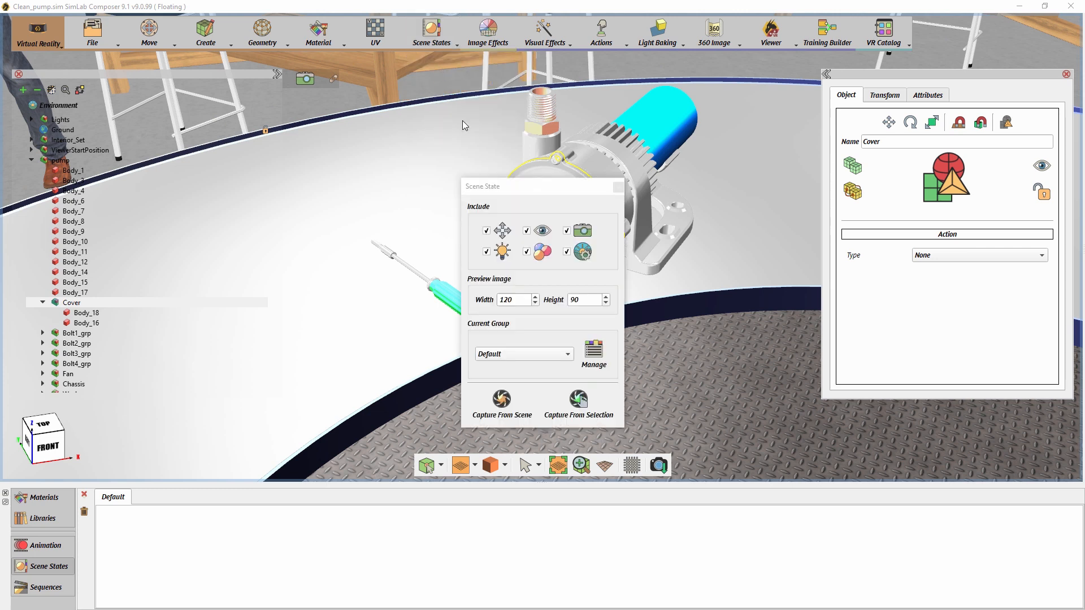
pyautogui.click(486, 252)
pyautogui.click(526, 251)
pyautogui.click(526, 231)
pyautogui.click(566, 231)
pyautogui.click(566, 252)
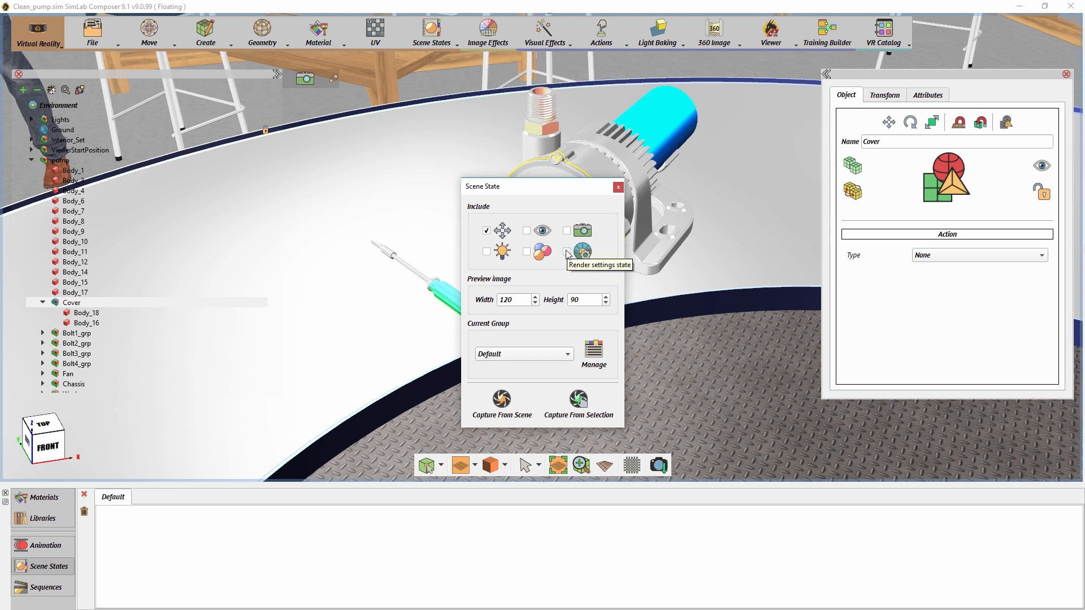
pyautogui.click(579, 400)
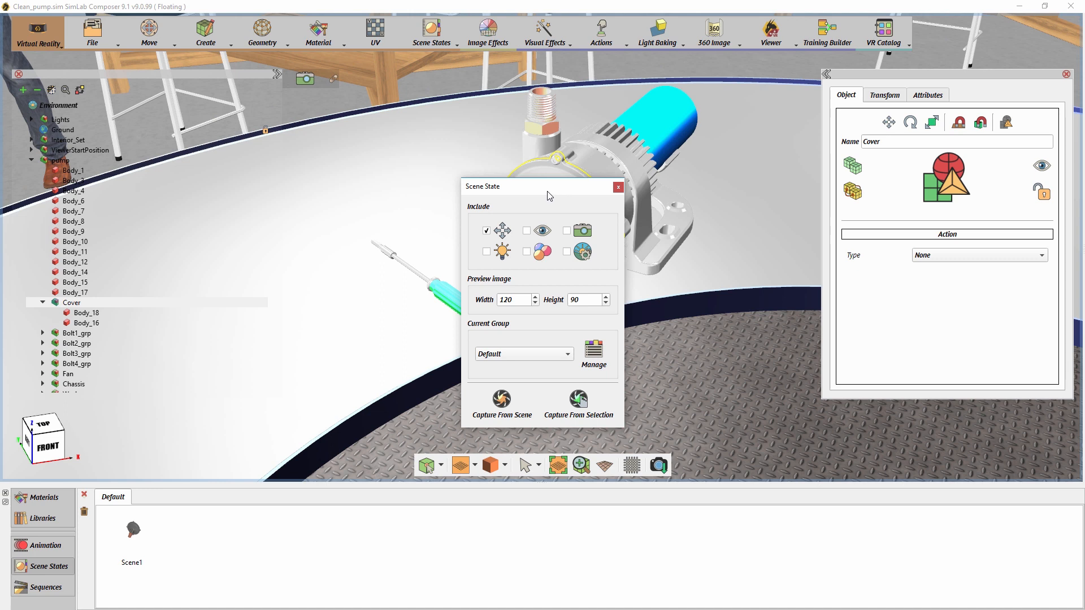
# - Test the captured Scene1 state by moving the Cover off the pump and restoring it with that state
pyautogui.moveTo(548, 195); pyautogui.dragTo(369, 158)
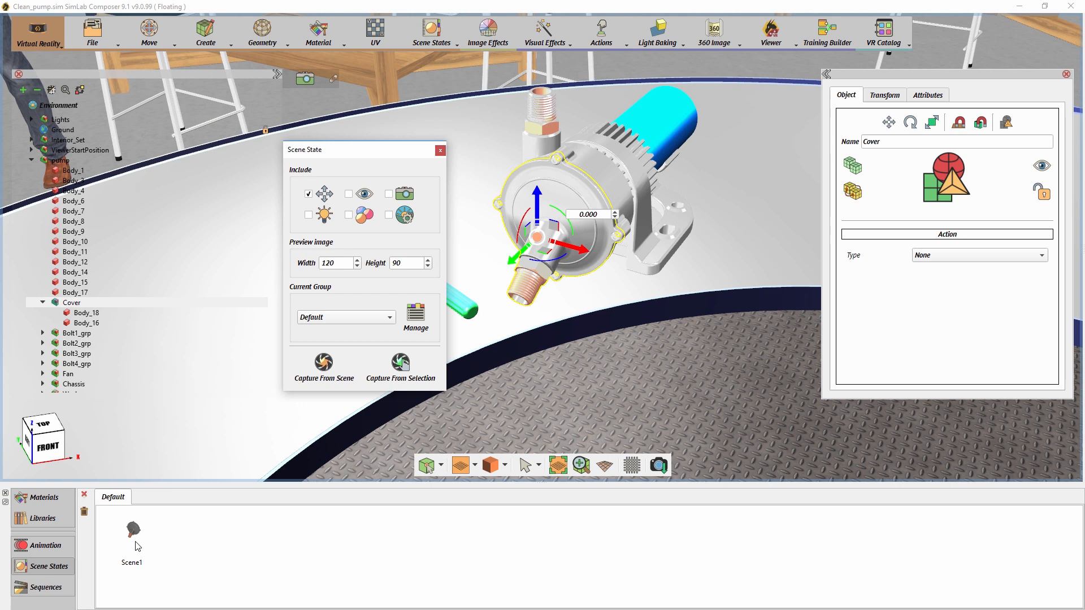
pyautogui.moveTo(512, 259); pyautogui.dragTo(465, 323)
pyautogui.moveTo(138, 539); pyautogui.dragTo(269, 426)
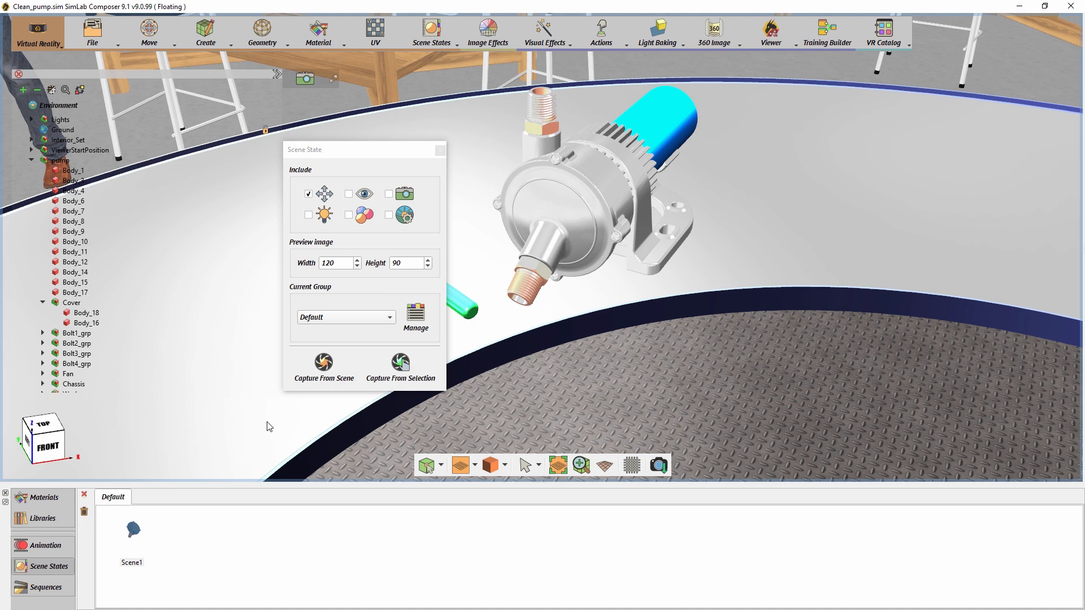
# - Hide the Cover to expose the fan inside the pump
pyautogui.click(71, 304)
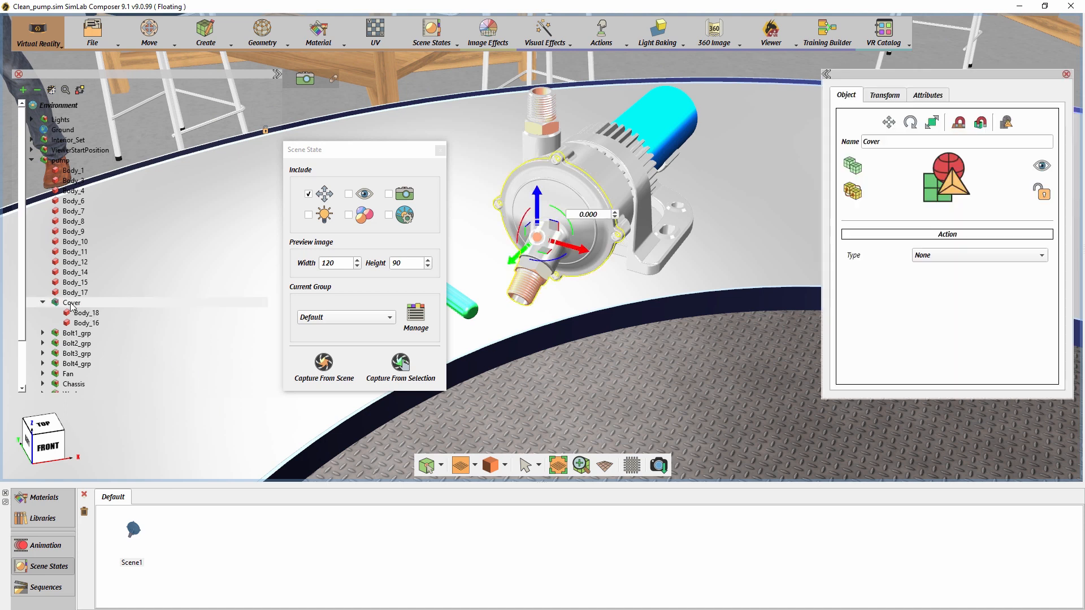
pyautogui.press('h')
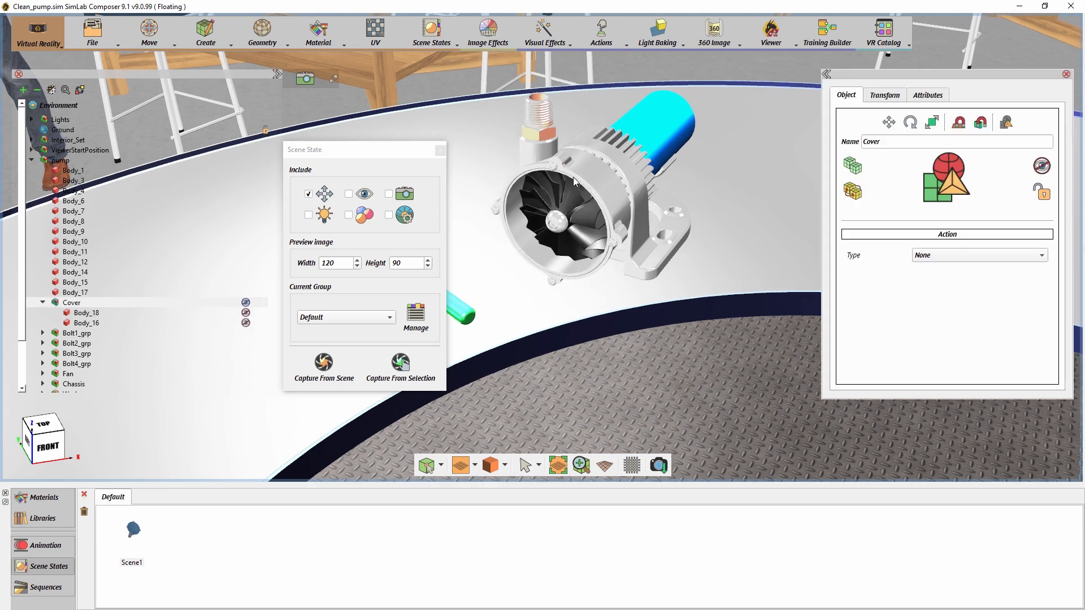
pyautogui.scroll(5, 572, 177)
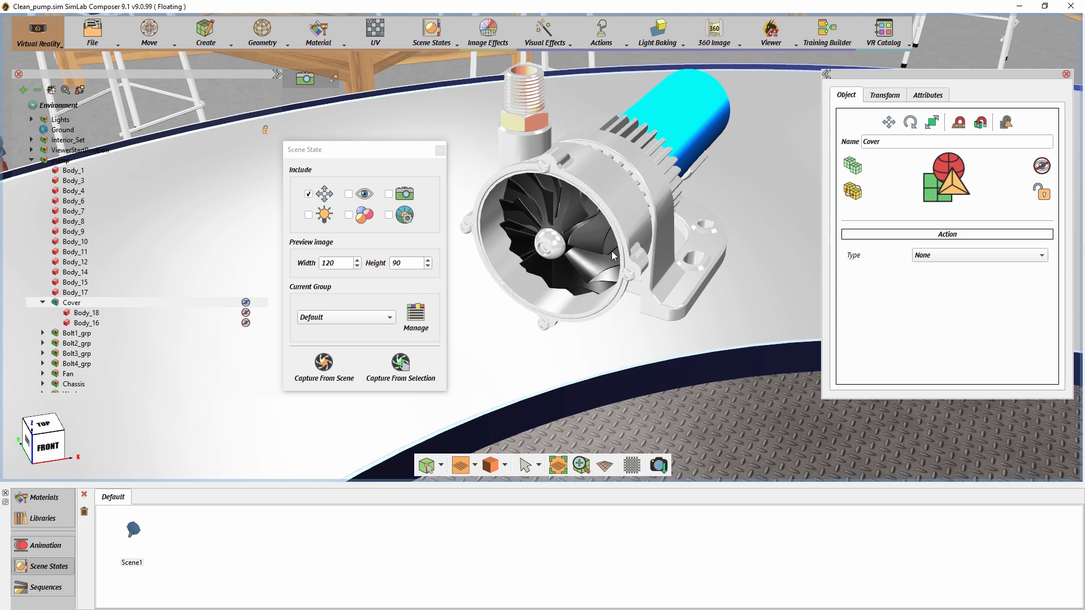
# - Capture a separate scene state from selection for each of Bolt1_grp, Bolt2_grp, Bolt3_grp and Bolt4_grp
pyautogui.click(84, 336)
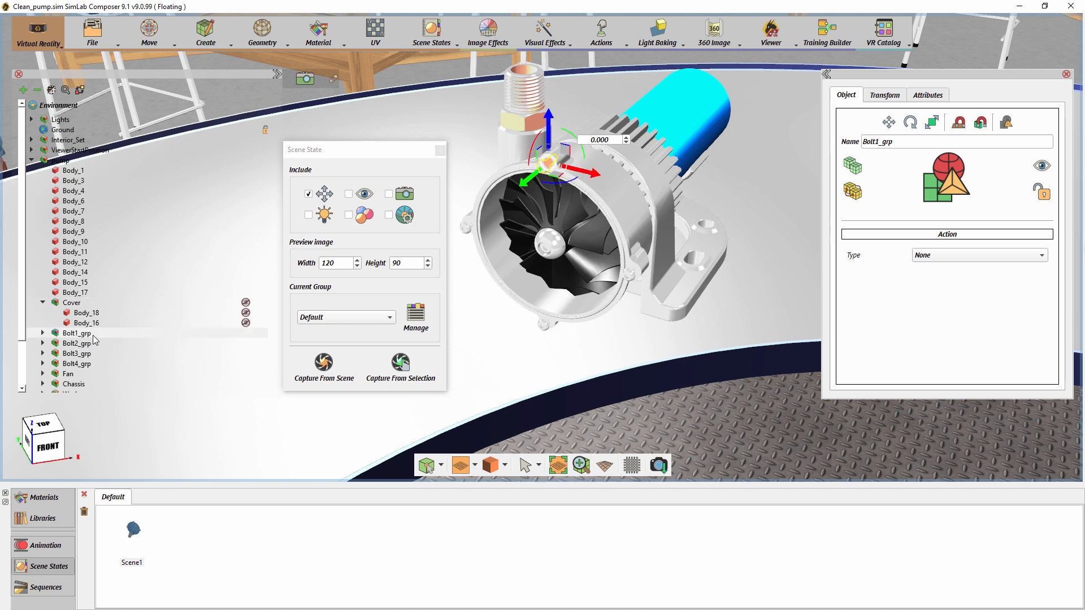
pyautogui.click(383, 370)
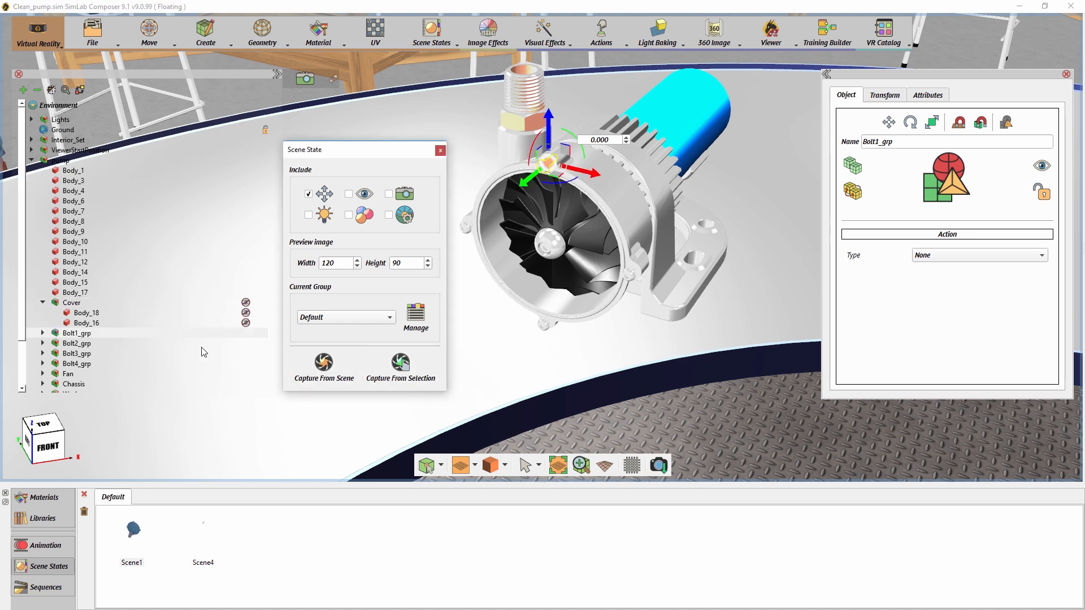
pyautogui.click(85, 343)
pyautogui.click(401, 364)
pyautogui.click(79, 353)
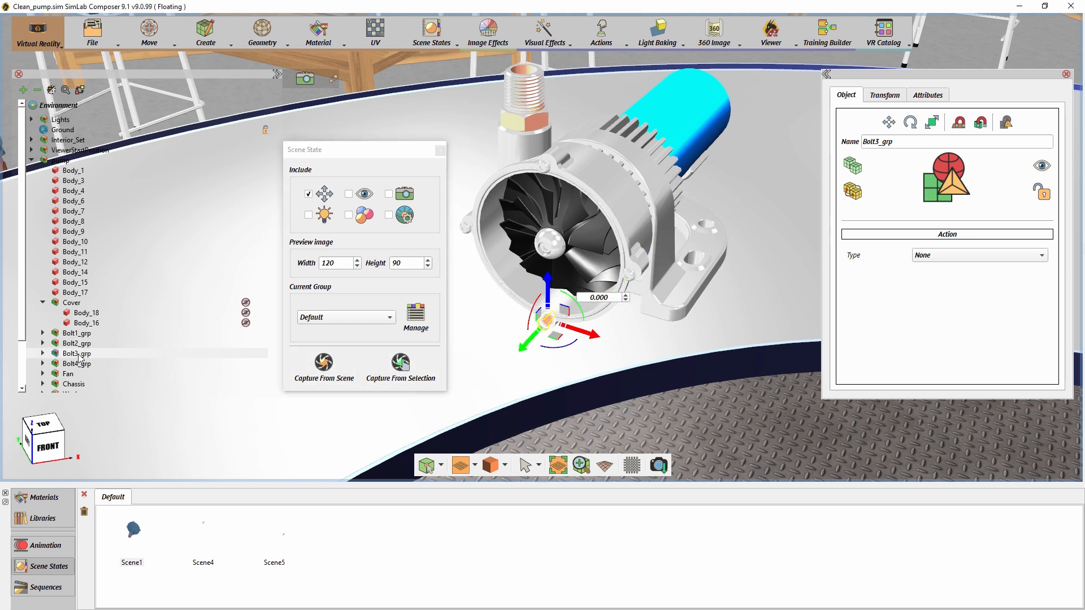
pyautogui.click(394, 369)
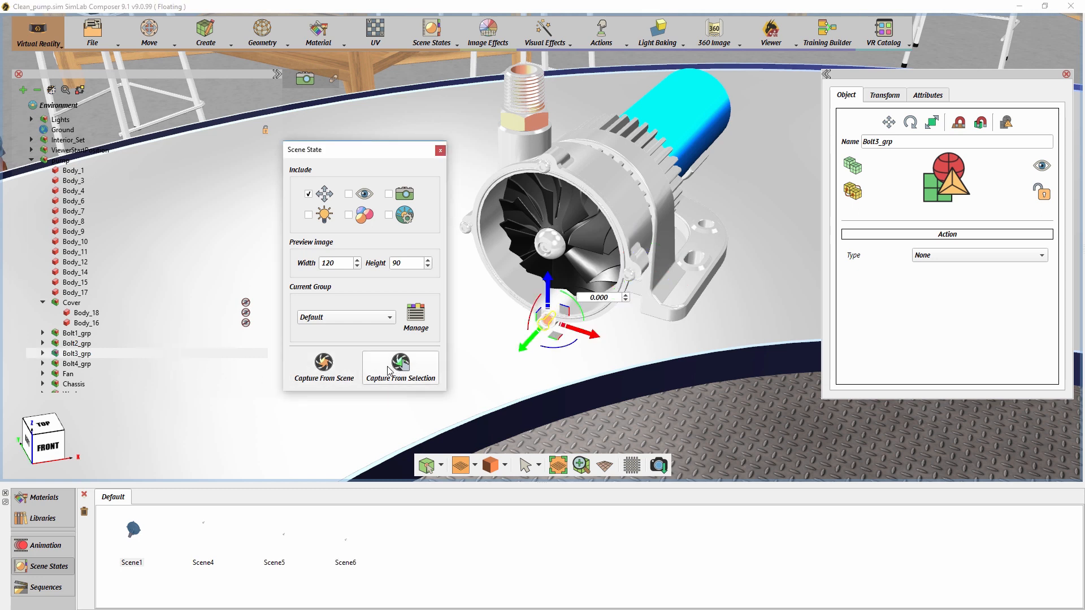
pyautogui.click(90, 365)
pyautogui.click(395, 369)
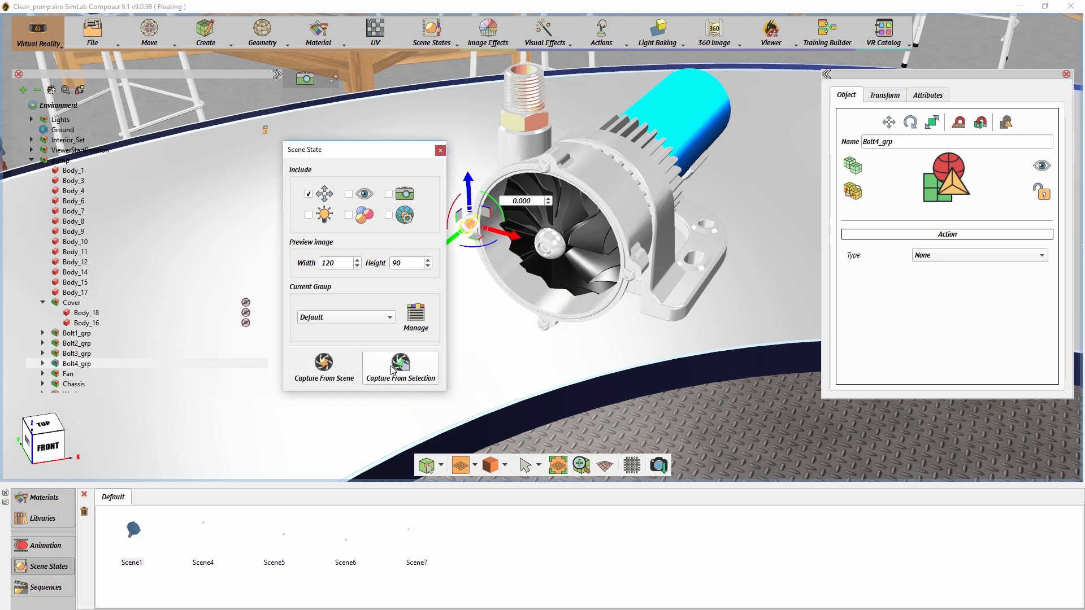
# - Capture a separate scene state from selection for the Fan, the Washer and the Main Bolt
pyautogui.click(580, 235)
pyautogui.click(400, 364)
pyautogui.click(542, 243)
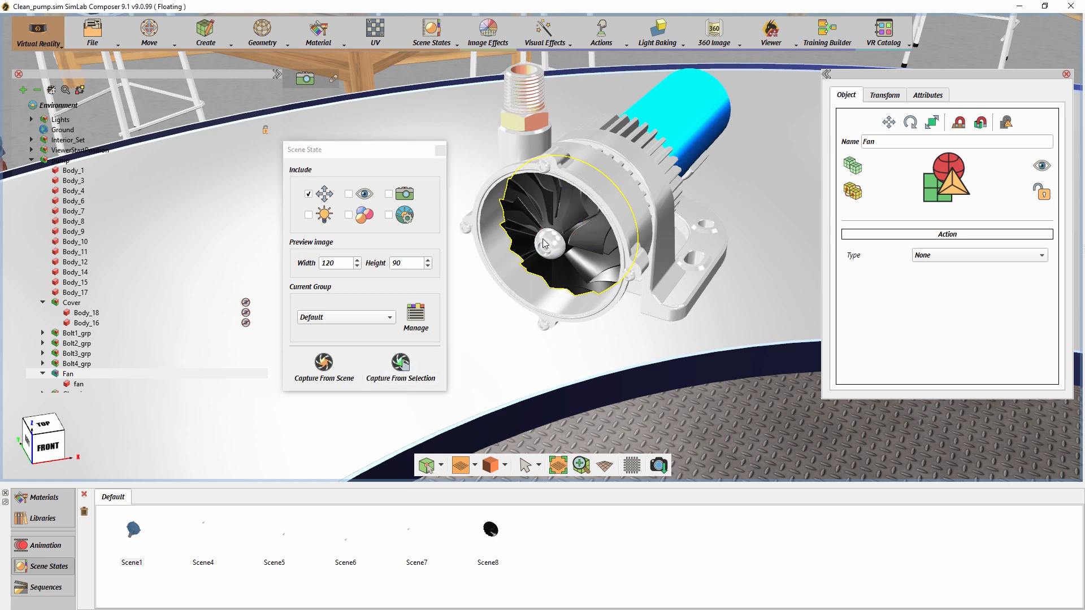
pyautogui.click(406, 373)
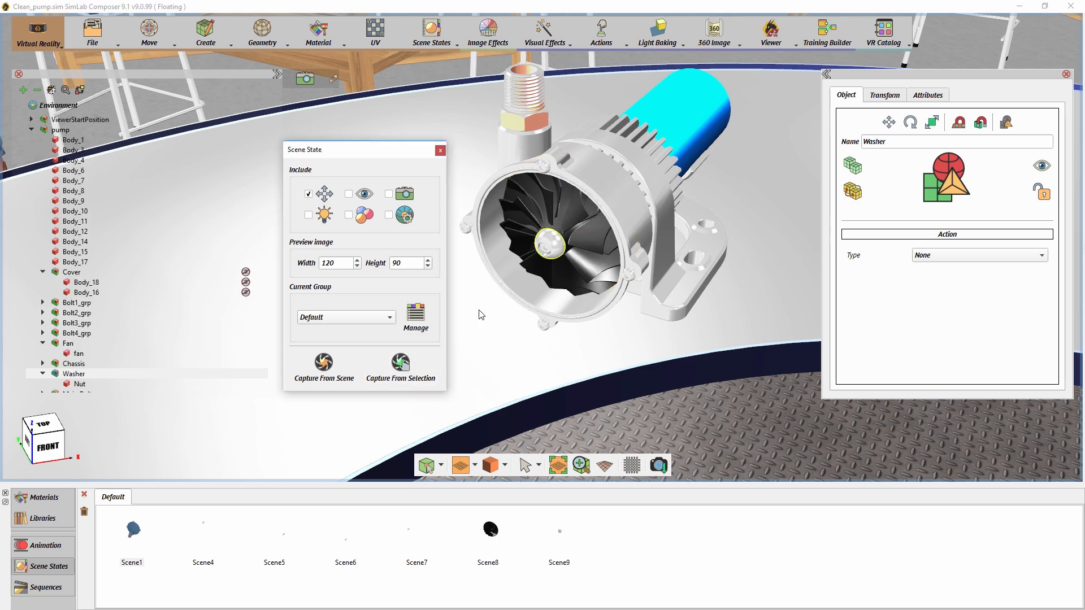
pyautogui.click(545, 251)
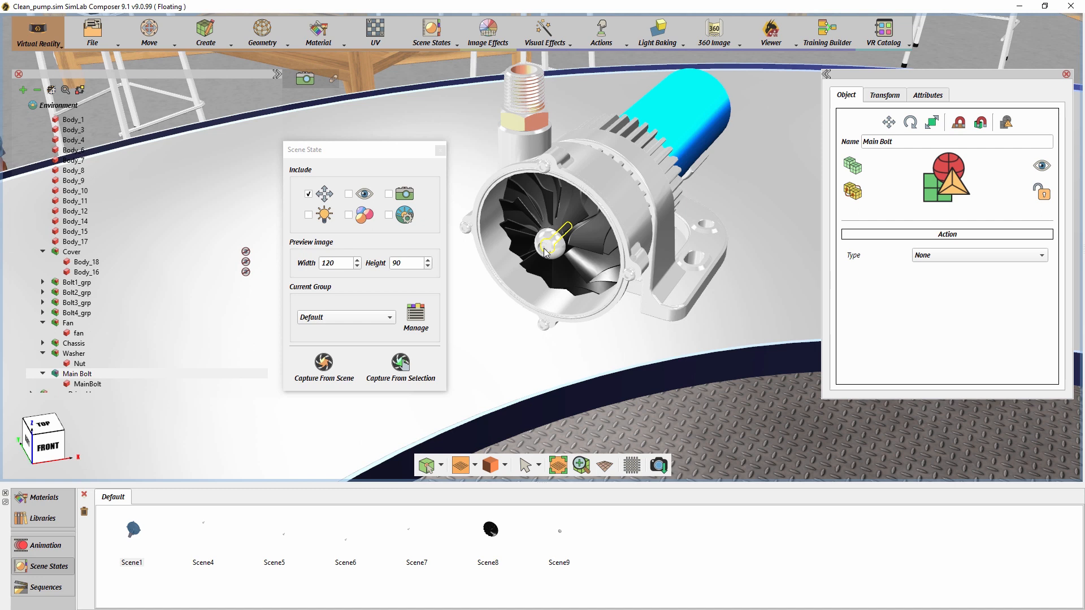
pyautogui.click(408, 364)
# - Test the Main Bolt and Fan states by moving each part out of the pump and restoring it with its own state
pyautogui.moveTo(533, 266); pyautogui.dragTo(467, 358)
pyautogui.moveTo(499, 324); pyautogui.dragTo(626, 376)
pyautogui.click(627, 543)
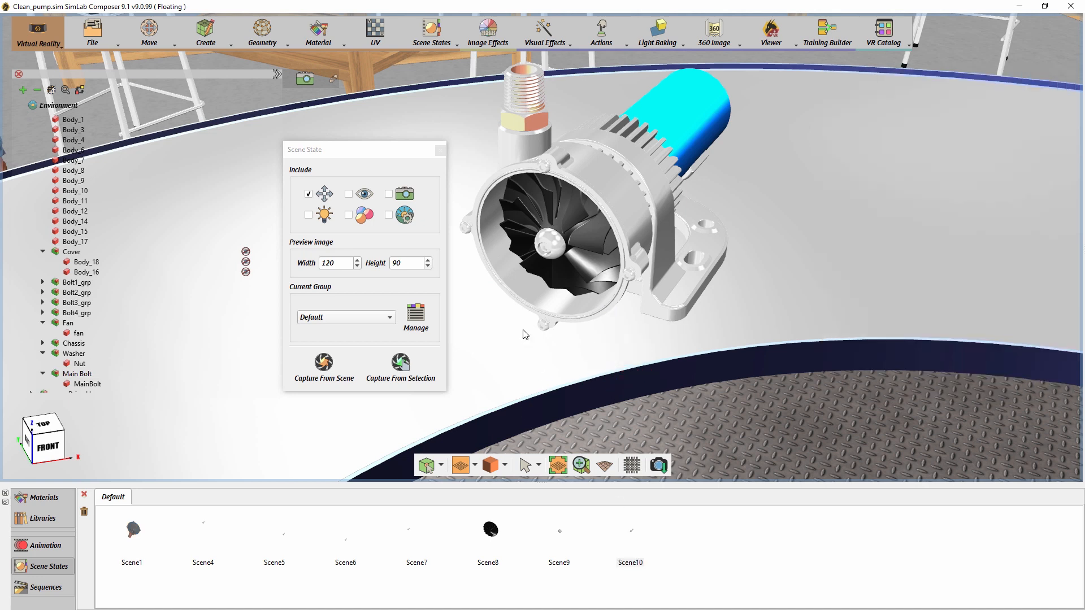
pyautogui.click(584, 236)
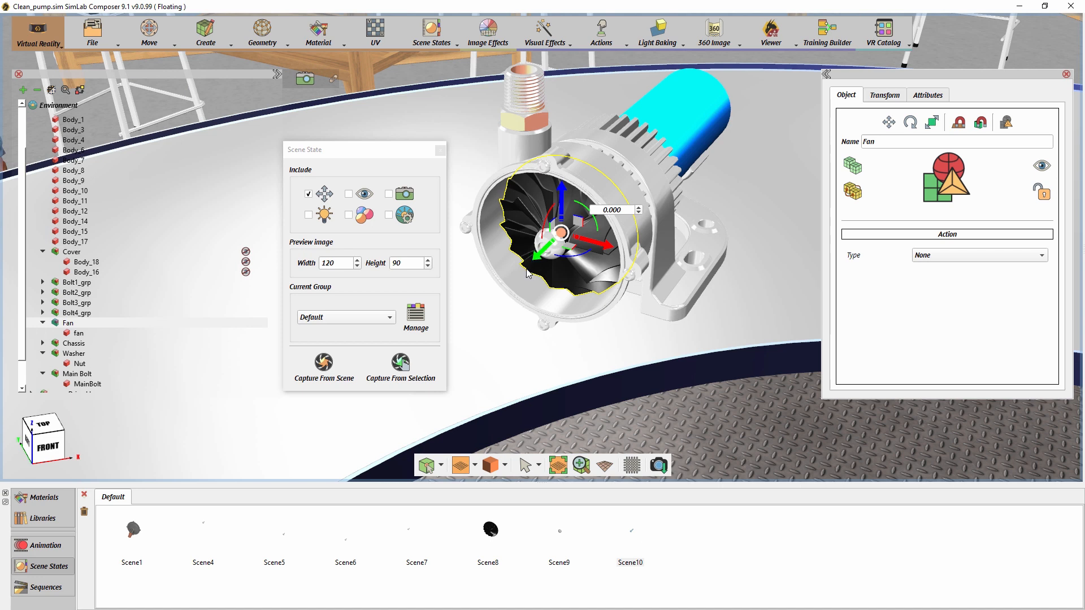
pyautogui.moveTo(536, 258); pyautogui.dragTo(438, 361)
pyautogui.click(491, 529)
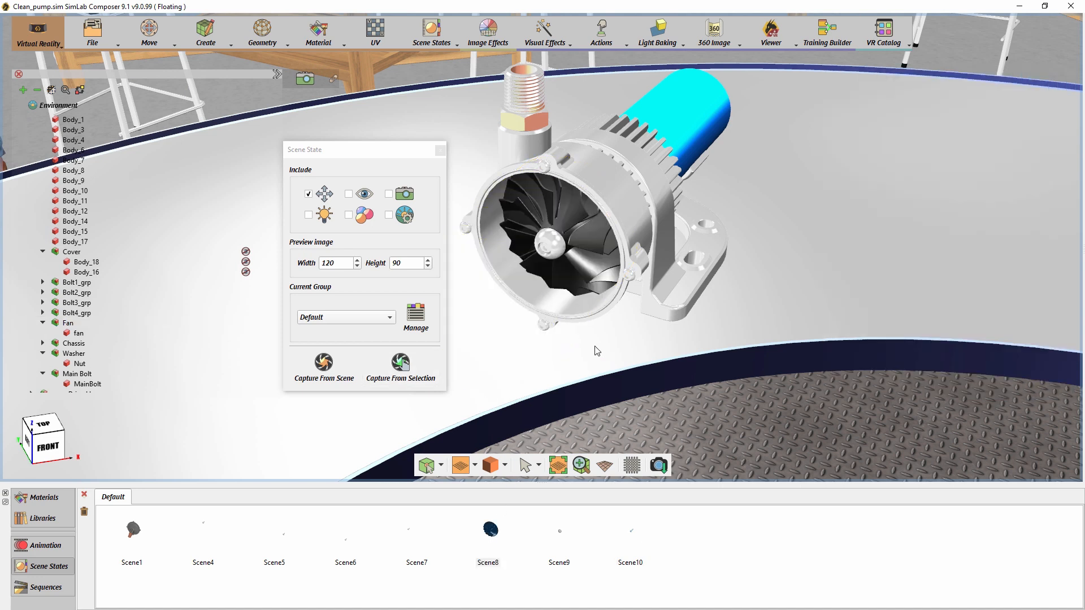
# - Rename the Cover's scene state, Scene1, to Cover_placed
pyautogui.doubleClick(133, 531)
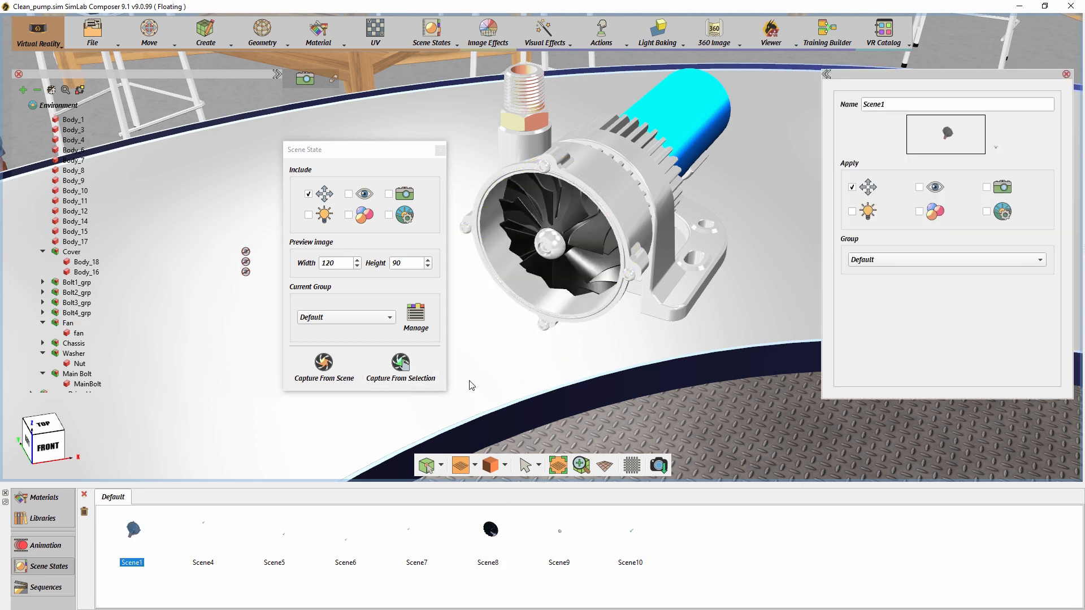
pyautogui.doubleClick(897, 105)
pyautogui.write('Cover_placed')
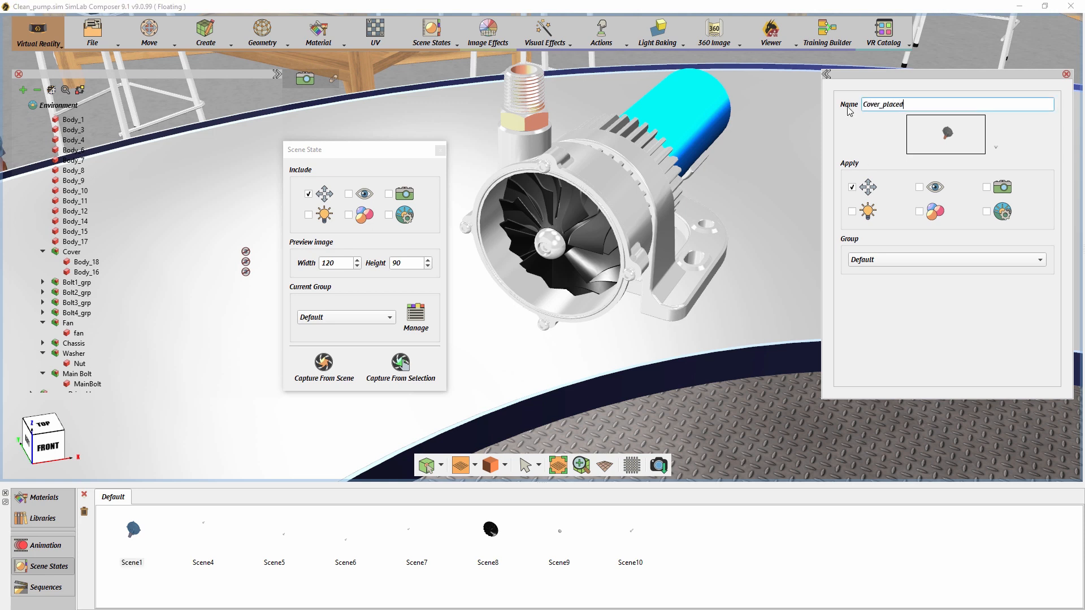
pyautogui.press('Return')
# - Rename the first bolt's scene state, Scene4, to Bolt1_placed
pyautogui.click(211, 537)
pyautogui.doubleClick(907, 104)
pyautogui.write('Bolt')
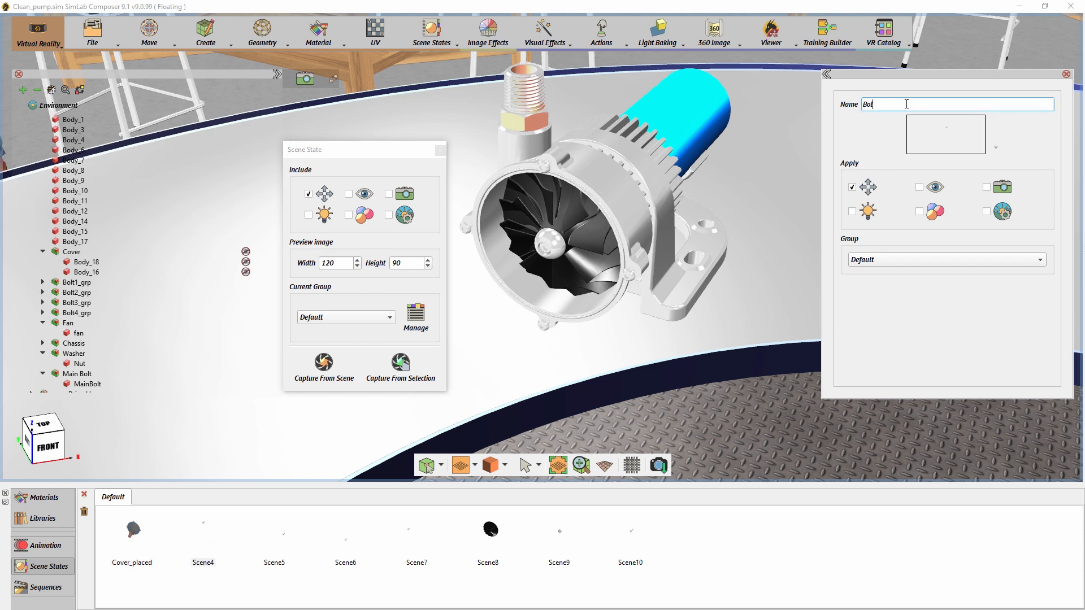
pyautogui.write('1_placed')
# - Reuse the first bolt's state name to rename Scene5 as Bolt2_placed
pyautogui.doubleClick(907, 104)
pyautogui.hotkey('ctrl', 'c')
pyautogui.click(277, 545)
pyautogui.doubleClick(915, 104)
pyautogui.hotkey('ctrl', 'v')
pyautogui.write('2')
# - Rename the third bolt's scene state, Scene6, to Bolt3_placed
pyautogui.click(357, 544)
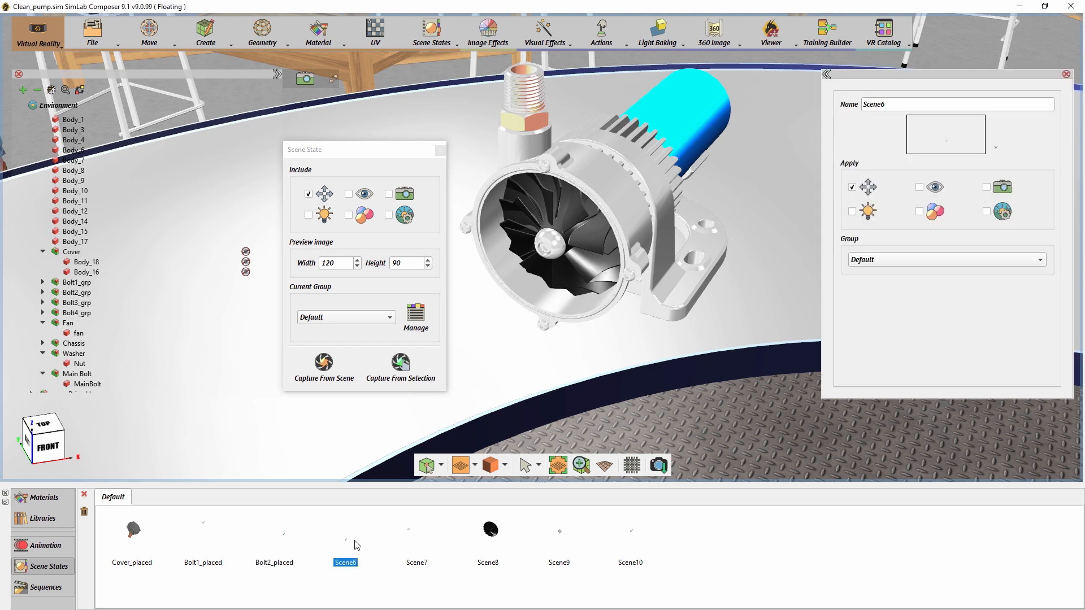
pyautogui.doubleClick(880, 104)
pyautogui.hotkey('ctrl', 'v')
pyautogui.click(879, 104)
pyautogui.press('BackSpace')
pyautogui.write('3')
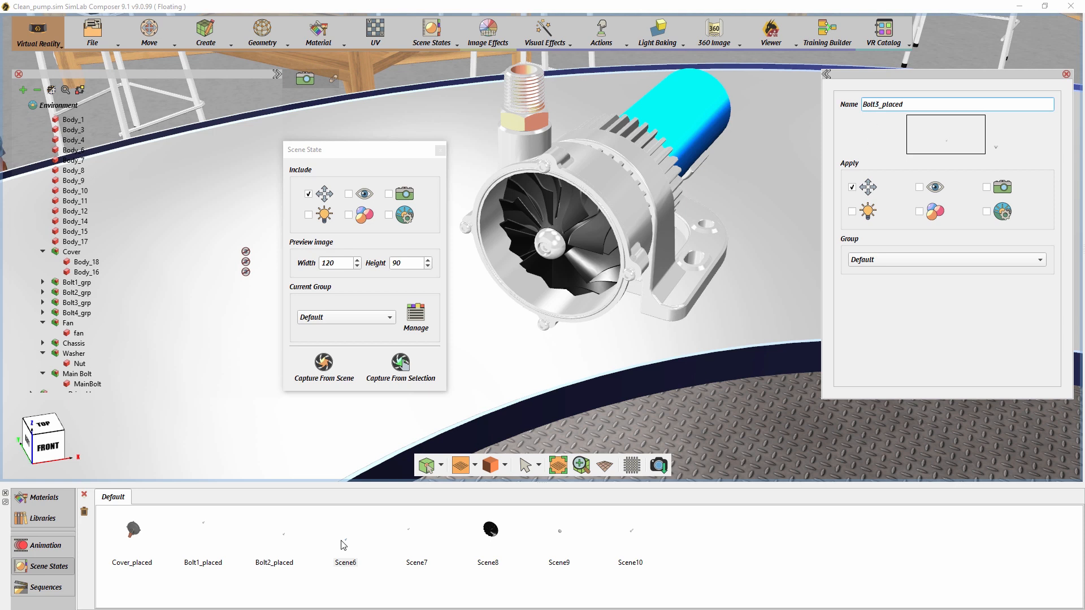
# - Rename the fourth bolt's scene state, Scene7, to Bolt4_placed
pyautogui.click(418, 544)
pyautogui.doubleClick(872, 105)
pyautogui.hotkey('ctrl', 'v')
pyautogui.click(879, 104)
pyautogui.press('BackSpace')
pyautogui.write('4')
# - Rename the Fan's scene state, Scene8, to Fan_placed and the Washer's, Scene9, to Washer_placed
pyautogui.click(487, 531)
pyautogui.moveTo(898, 106); pyautogui.dragTo(835, 103)
pyautogui.write('Fan_placed')
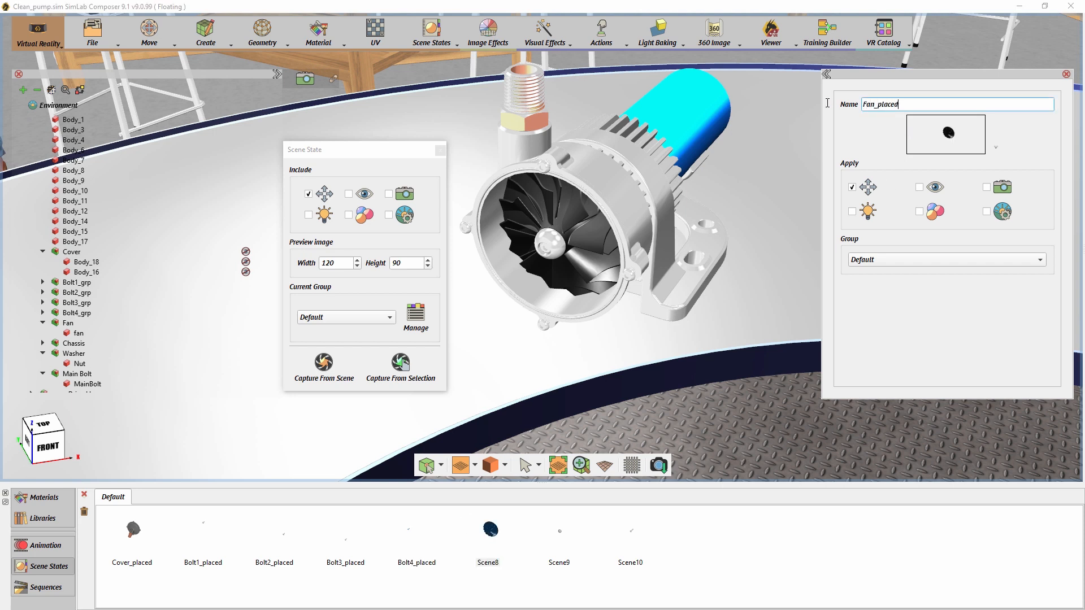
pyautogui.press('Return')
pyautogui.click(565, 531)
pyautogui.moveTo(904, 105); pyautogui.dragTo(856, 107)
pyautogui.write('Washer_placed')
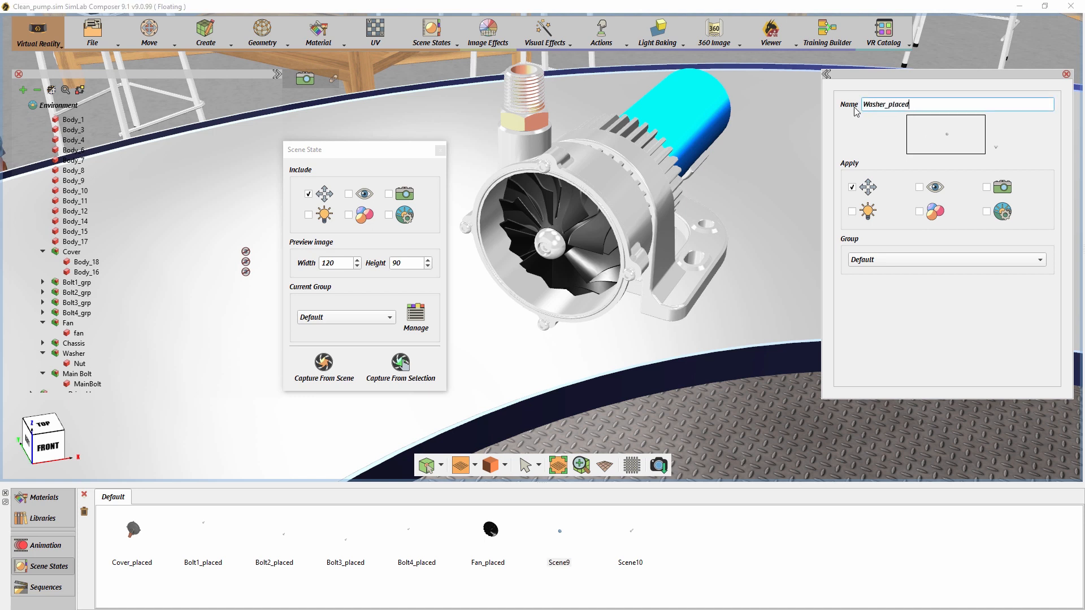
pyautogui.press('Return')
# - Rename the Main Bolt's scene state, Scene10, to MainBolt_placed
pyautogui.click(632, 540)
pyautogui.doubleClick(888, 106)
pyautogui.write('MainBolt_placed')
pyautogui.press('Return')
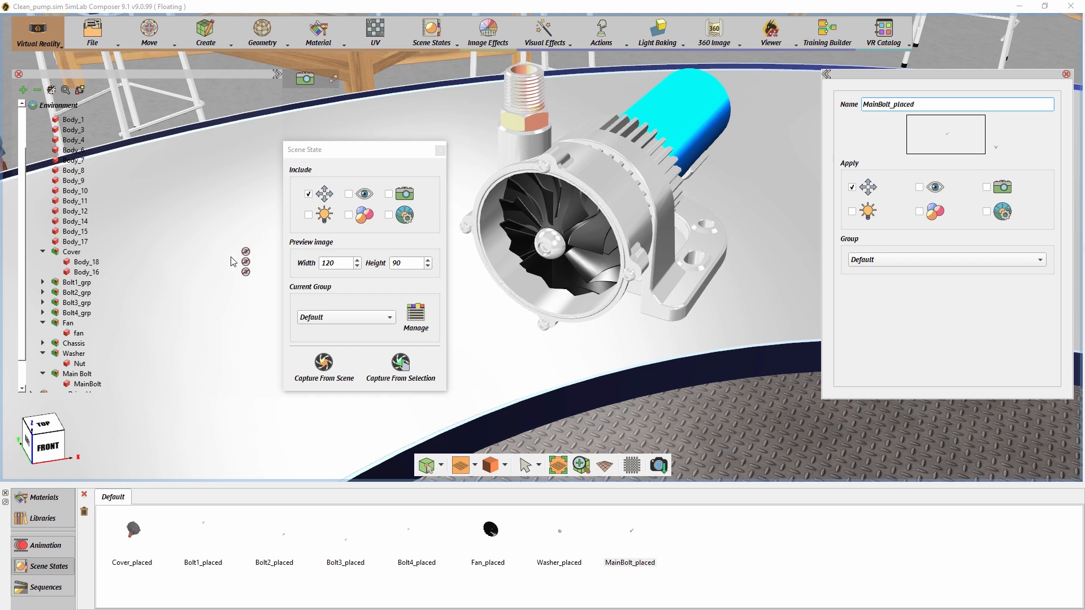
# - Make the hidden Cover visible again and close the Scene State capture dialog
pyautogui.click(78, 254)
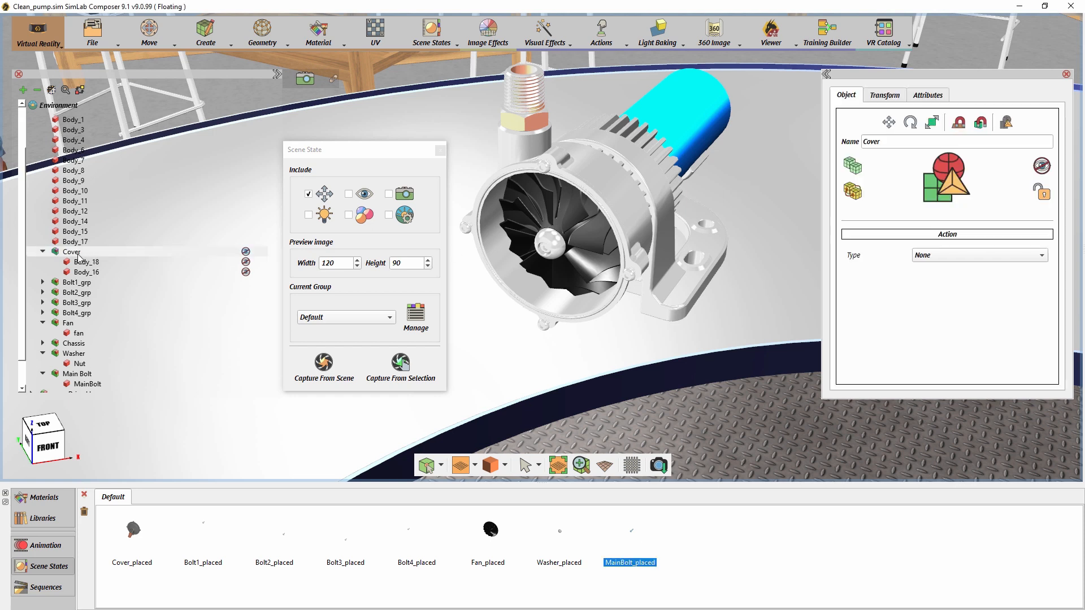
pyautogui.press('space')
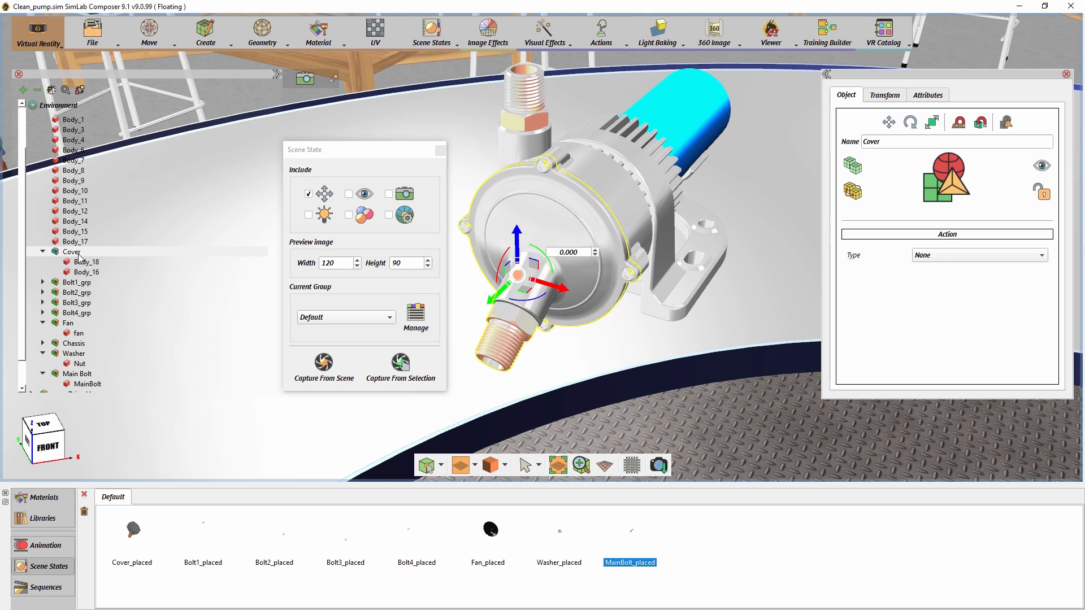
pyautogui.moveTo(346, 151); pyautogui.dragTo(352, 149)
pyautogui.click(446, 149)
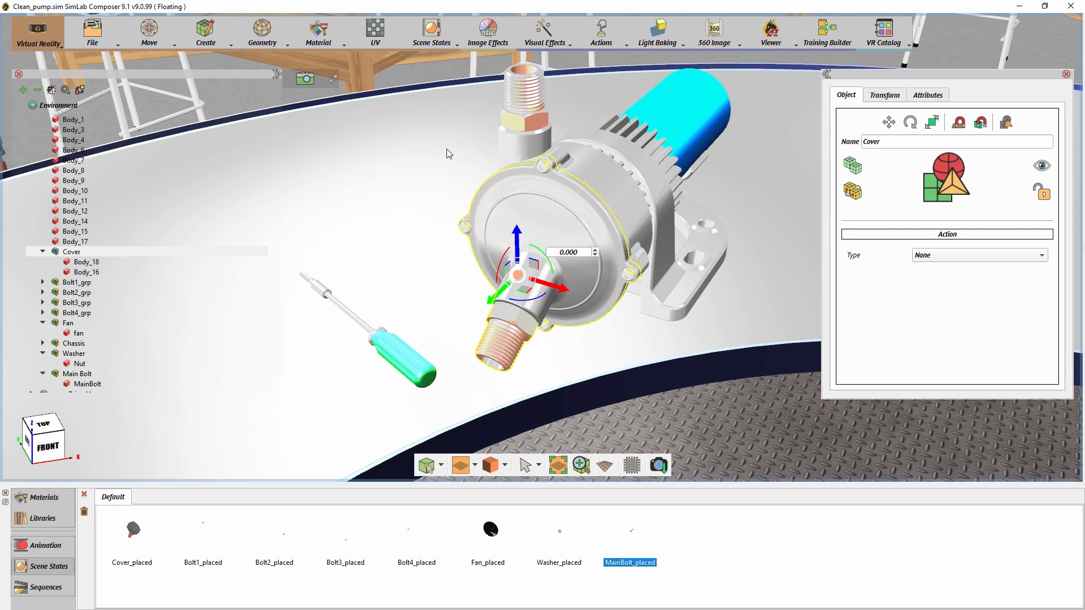
# - Select the ScrewDriver group for animation and set the timeline's current frame to 30
pyautogui.click(409, 360)
pyautogui.click(410, 360)
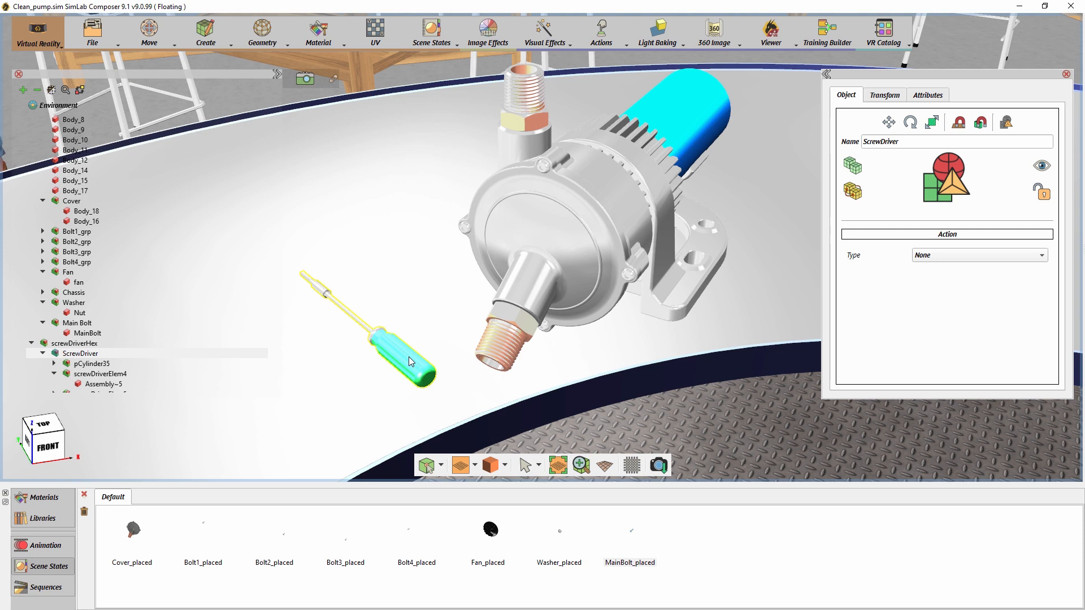
pyautogui.click(67, 546)
pyautogui.moveTo(416, 405); pyautogui.dragTo(939, 353, button='middle')
pyautogui.moveTo(610, 387); pyautogui.dragTo(717, 307, button='middle')
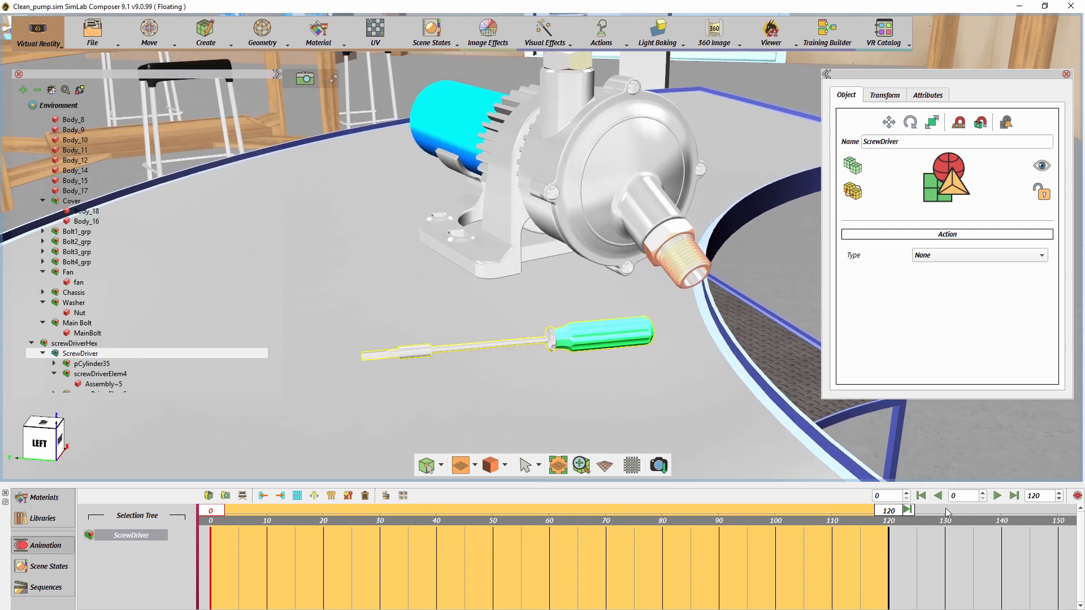
pyautogui.write('30')
pyautogui.press('Return')
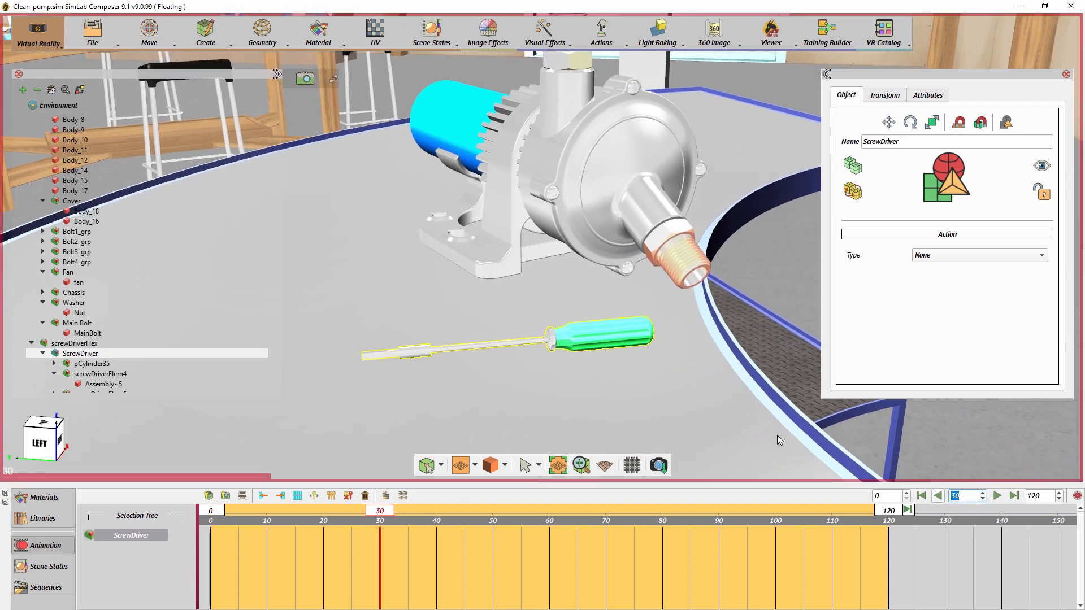
# - Rotate the screwdriver -90 degrees about its long axis at frame 30
pyautogui.click(519, 339)
pyautogui.moveTo(519, 339); pyautogui.dragTo(544, 320)
pyautogui.write('-90')
pyautogui.press('Return')
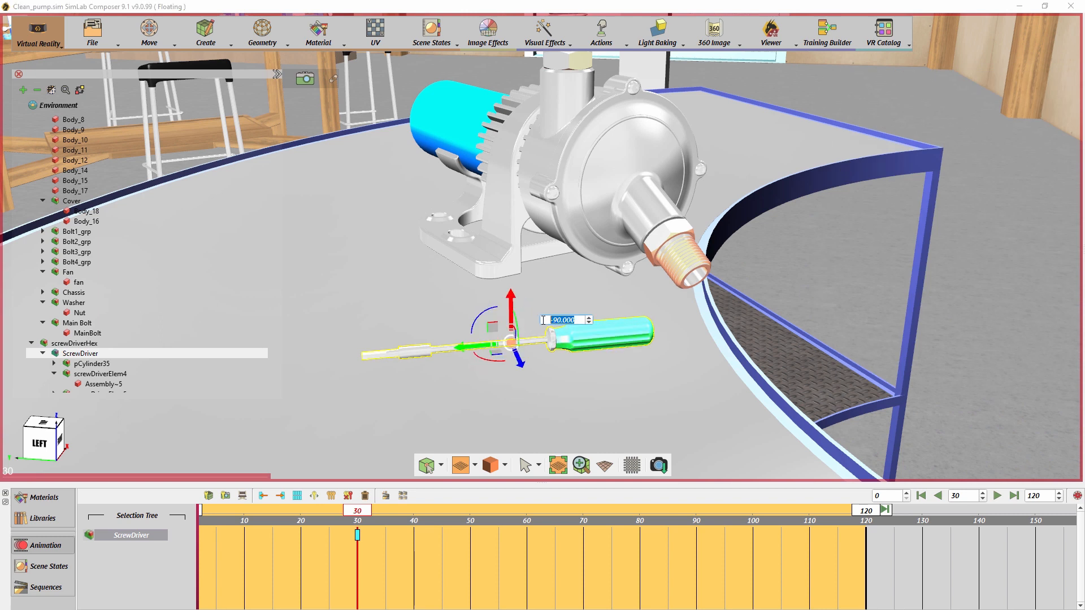
# - Add a keyframe at frame 60 with the screwdriver rotated a further -90 degrees about its long axis
pyautogui.moveTo(361, 512); pyautogui.dragTo(526, 510)
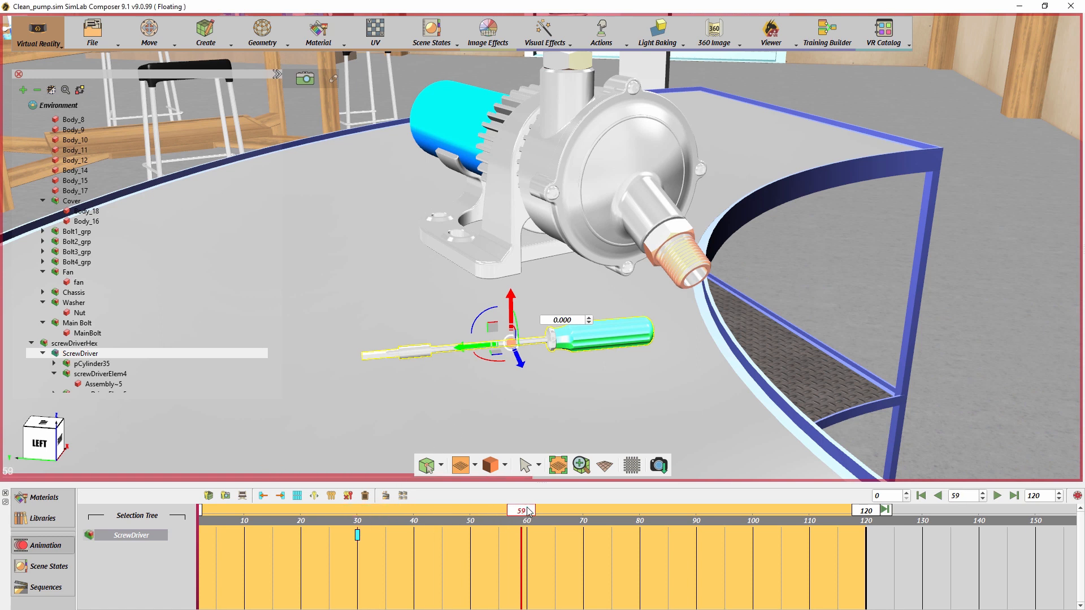
pyautogui.moveTo(518, 337); pyautogui.dragTo(541, 323)
pyautogui.write('-')
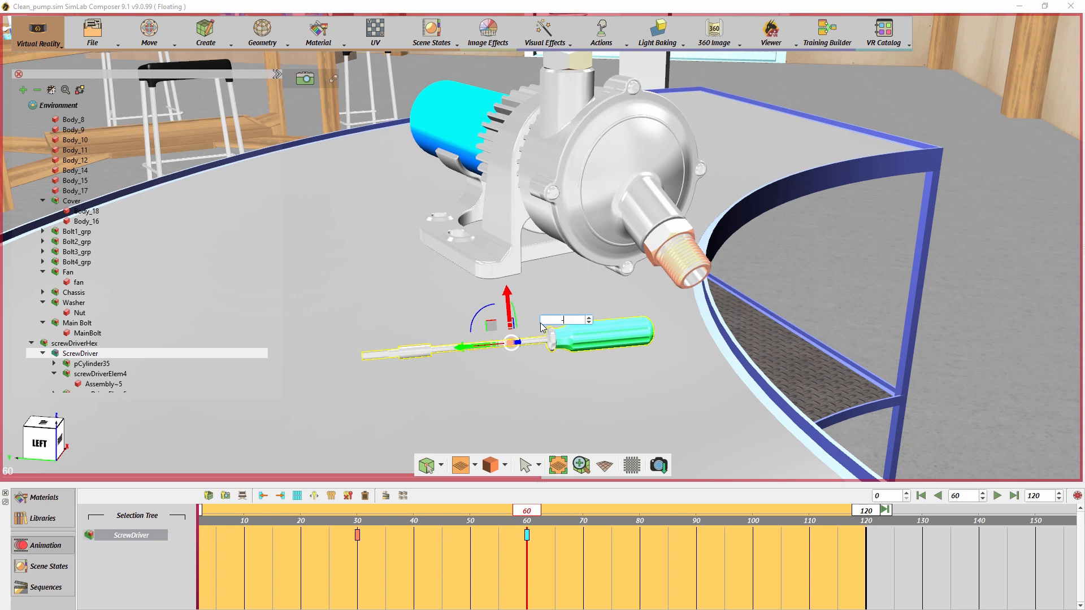
pyautogui.write('90')
pyautogui.press('Return')
# - Add a keyframe at frame 90 with the screwdriver rotated another -90 degrees about its long axis
pyautogui.moveTo(526, 510); pyautogui.dragTo(697, 511)
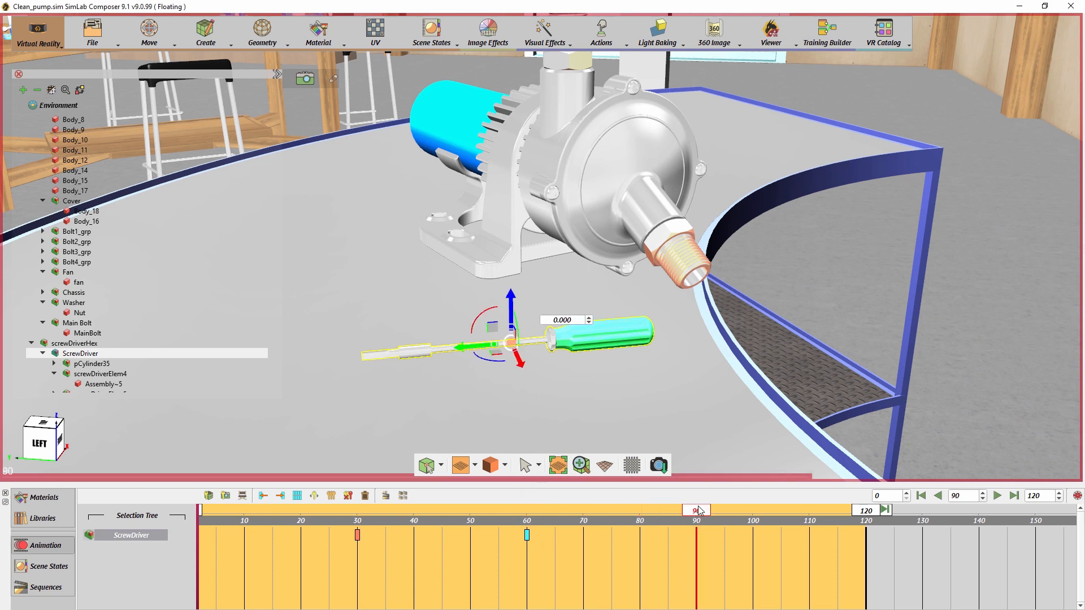
pyautogui.moveTo(519, 339)
pyautogui.mouseDown()
pyautogui.moveTo(555, 318)
pyautogui.moveTo(535, 324)
pyautogui.mouseUp()
pyautogui.write('-90')
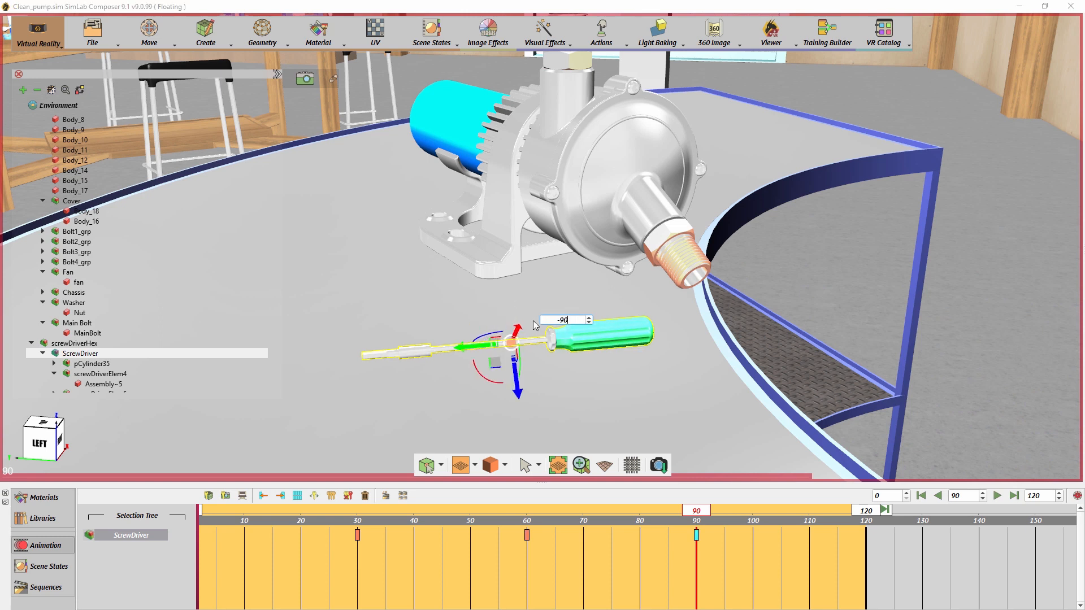
pyautogui.press('Return')
# - Complete the screwdriver's turn with a keyframe at frame 120, rotating it -90 degrees about its long axis
pyautogui.moveTo(700, 516); pyautogui.dragTo(869, 526)
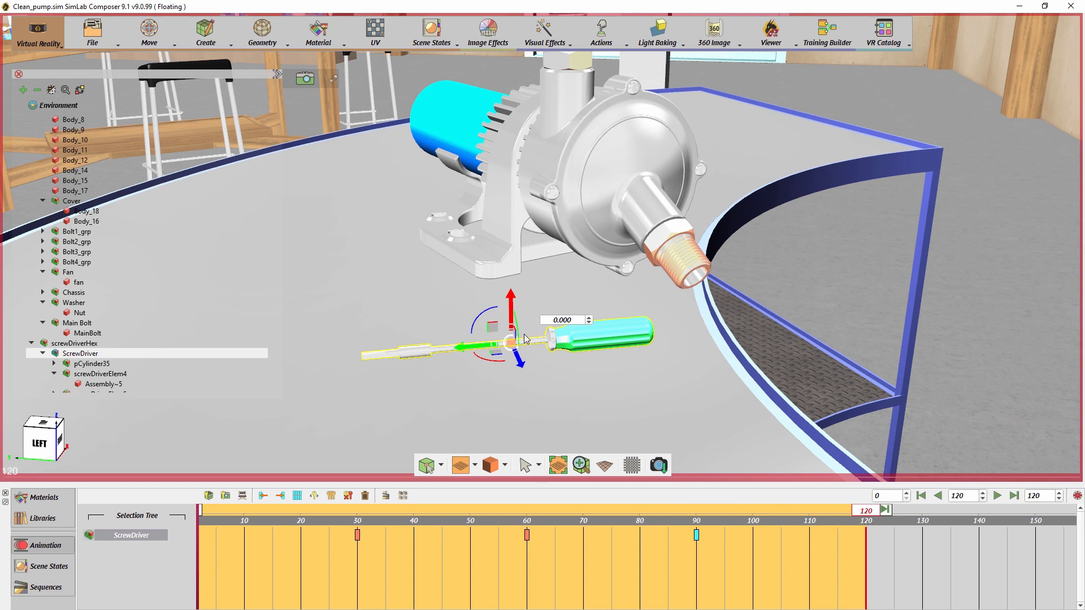
pyautogui.moveTo(518, 336); pyautogui.dragTo(540, 322)
pyautogui.write('-90')
pyautogui.press('Return')
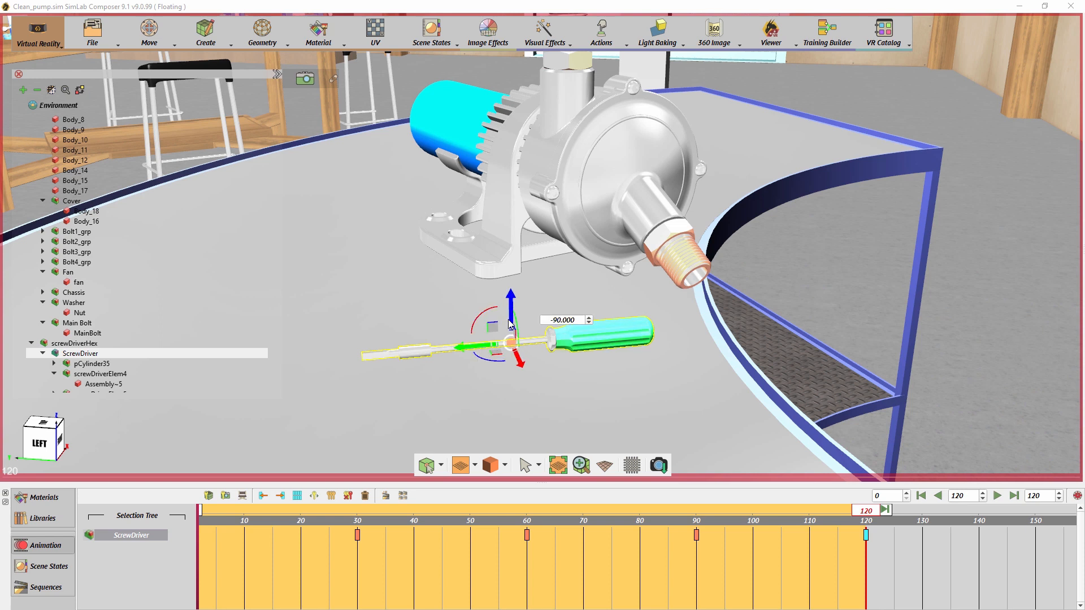
# - Play the screwdriver animation from the first frame to check the rotation
pyautogui.click(922, 495)
pyautogui.click(996, 496)
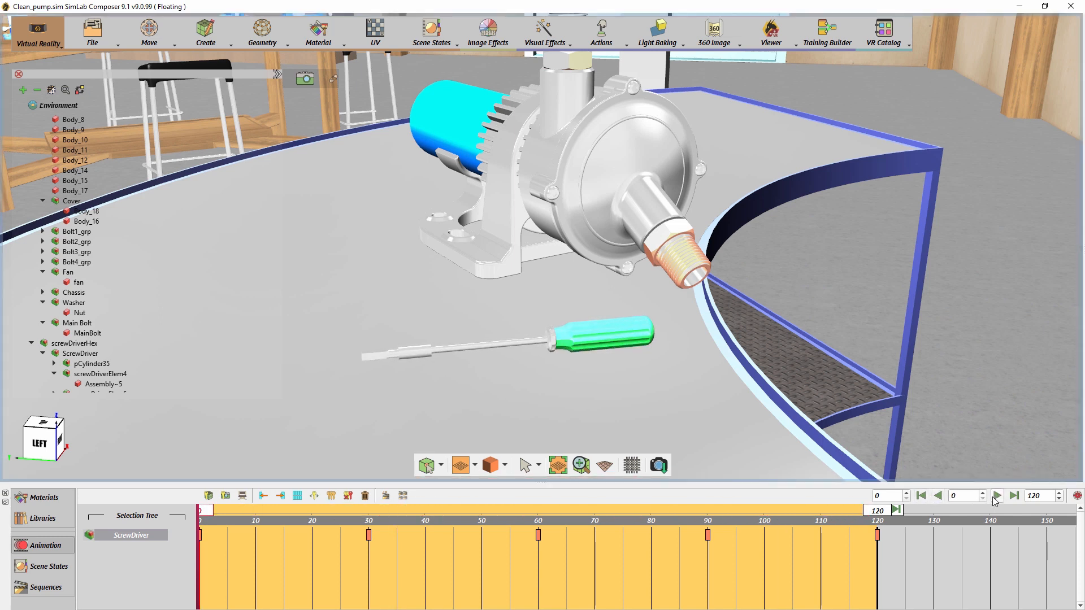
pyautogui.click(996, 496)
# - Create an animation sequence named Driver_clockwise with its reverse from all the screwdriver keyframes, and check it among the saved sequences
pyautogui.moveTo(896, 561); pyautogui.dragTo(263, 523)
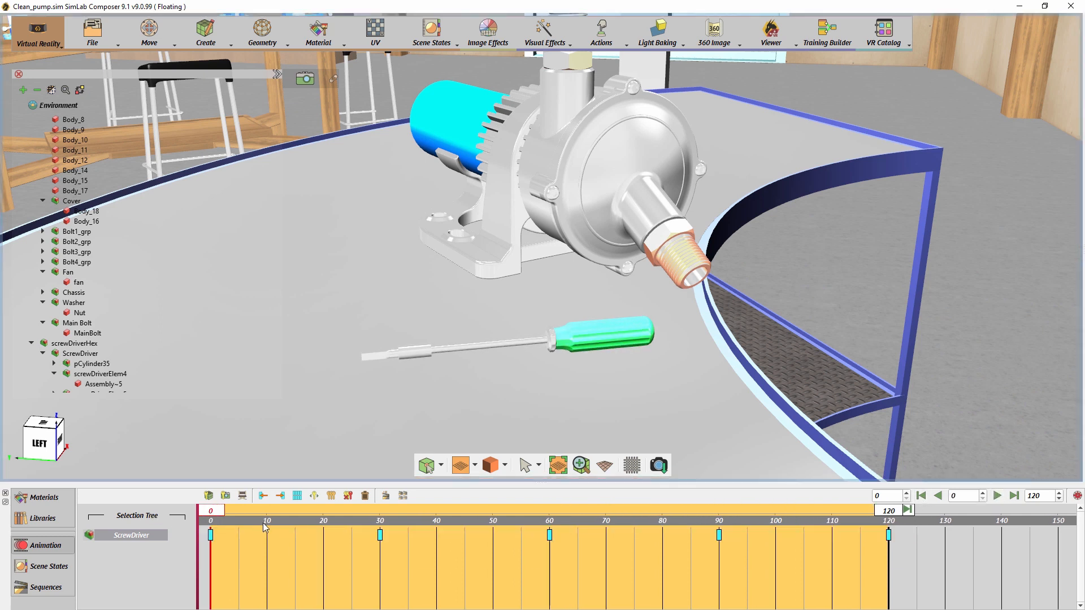
pyautogui.click(387, 499)
pyautogui.doubleClick(532, 280)
pyautogui.write('Driver_clockwise')
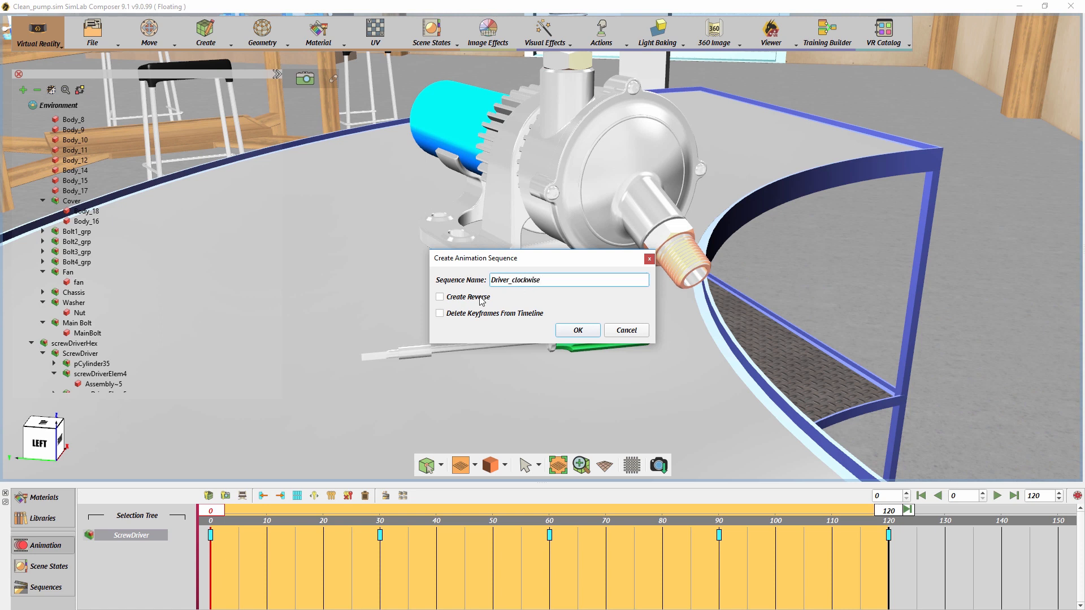
pyautogui.click(479, 299)
pyautogui.click(567, 331)
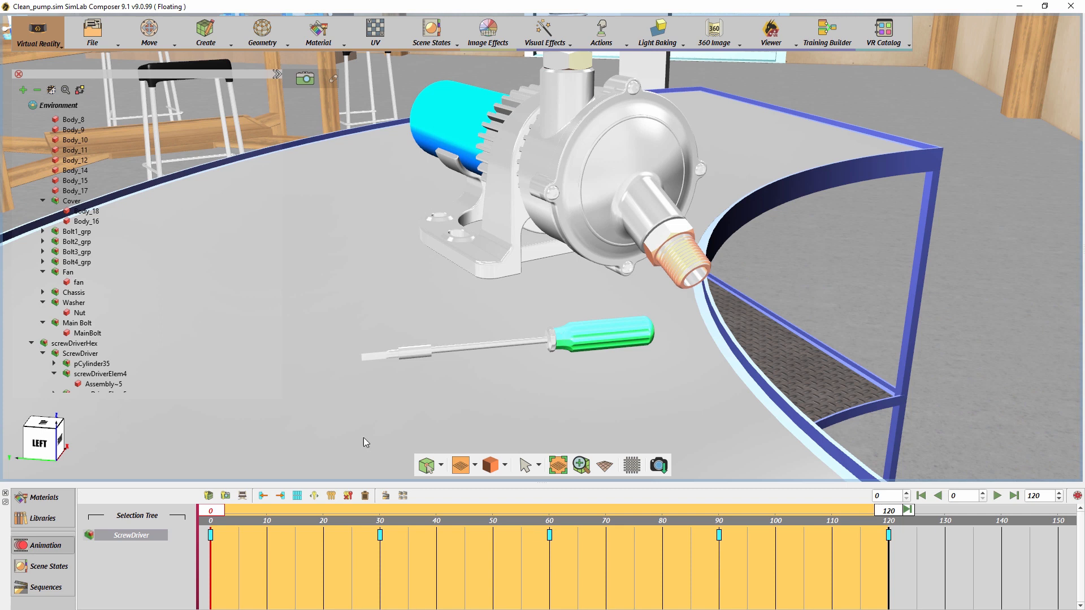
pyautogui.click(45, 586)
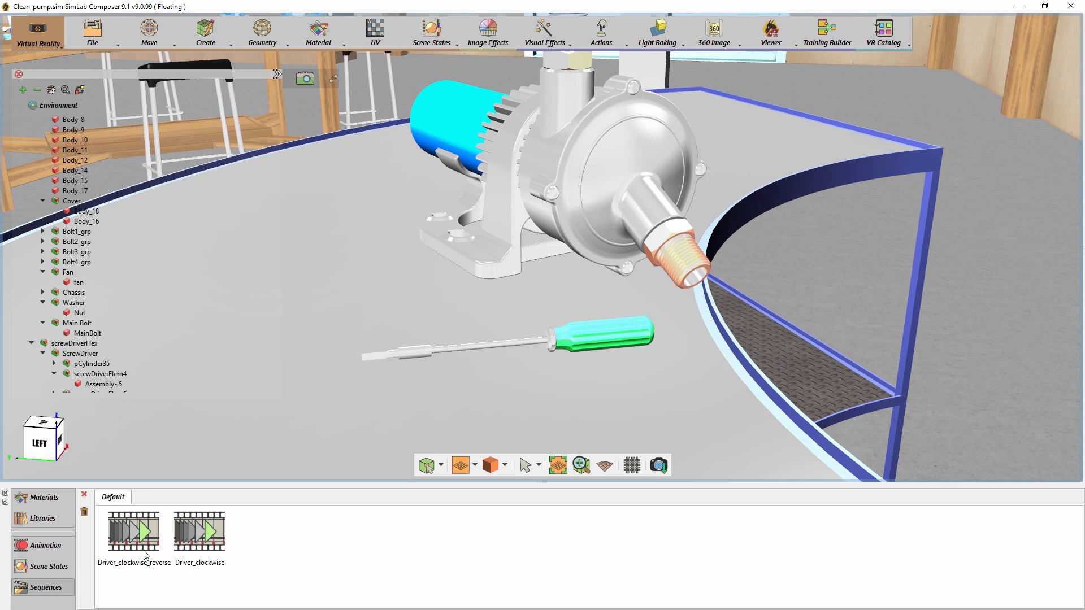
pyautogui.click(53, 548)
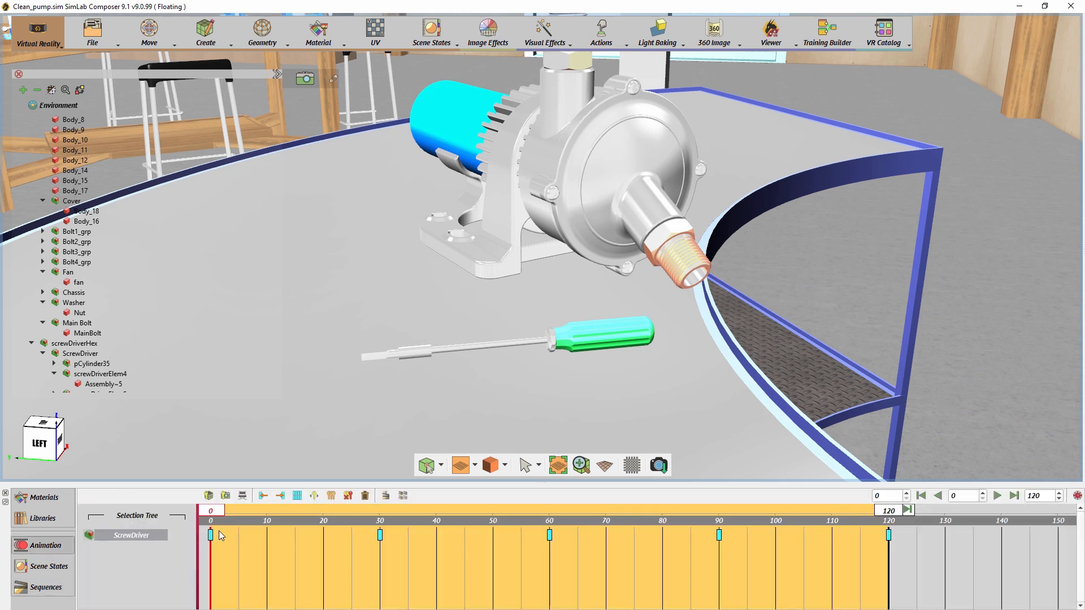
# - Select the bolt in Bolt4_grp and, at frame 30, rotate it 90 degrees and slide it about 0.002 inward along its axis
pyautogui.doubleClick(557, 194)
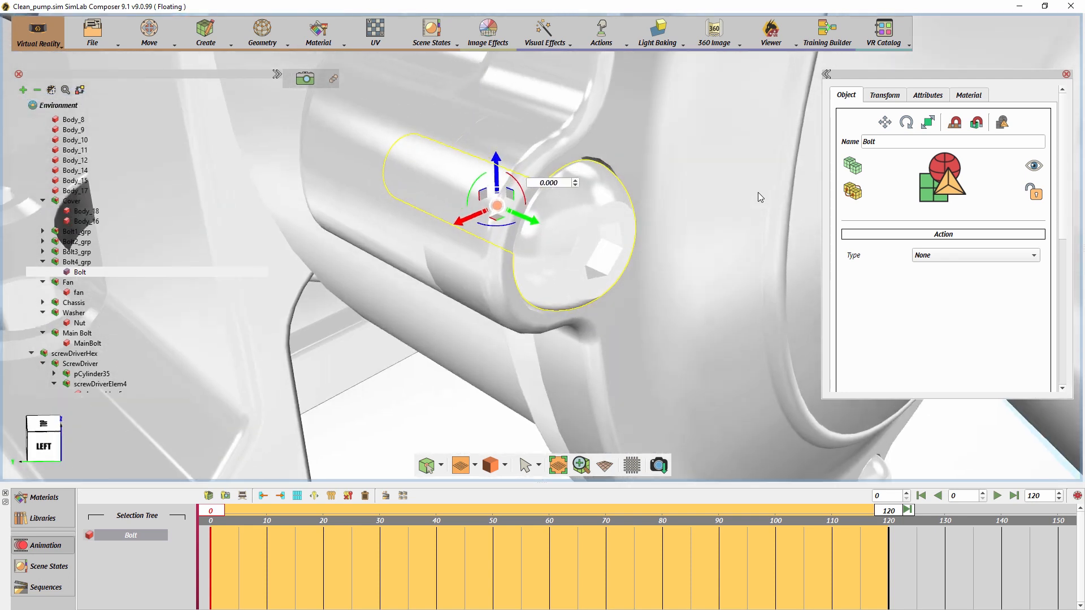
pyautogui.moveTo(214, 511); pyautogui.dragTo(379, 511)
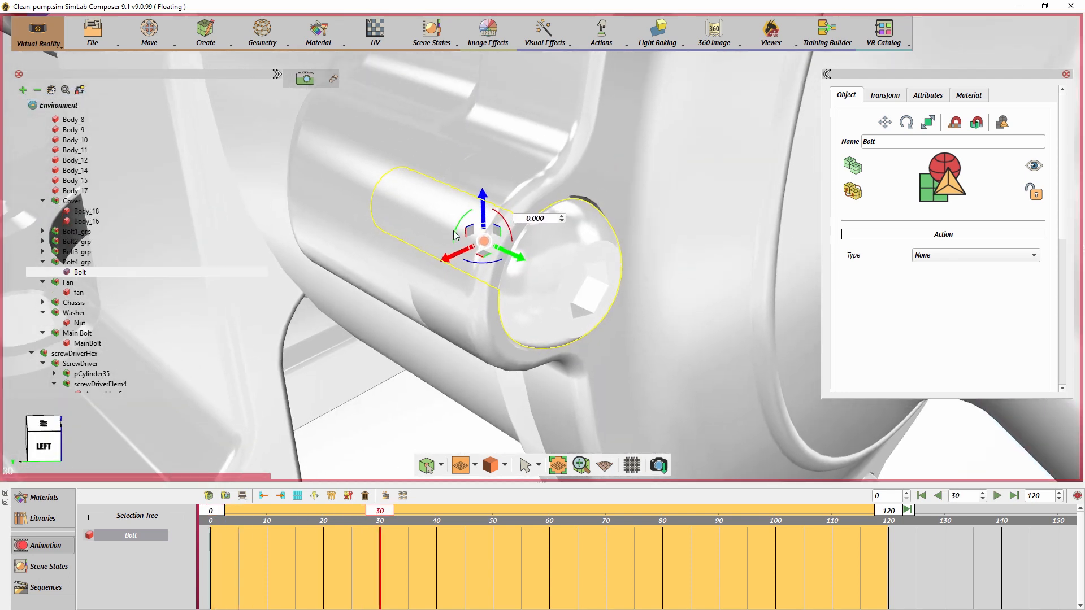
pyautogui.moveTo(456, 236); pyautogui.dragTo(481, 224)
pyautogui.doubleClick(546, 220)
pyautogui.write('90')
pyautogui.press('Return')
pyautogui.moveTo(518, 258); pyautogui.dragTo(512, 258)
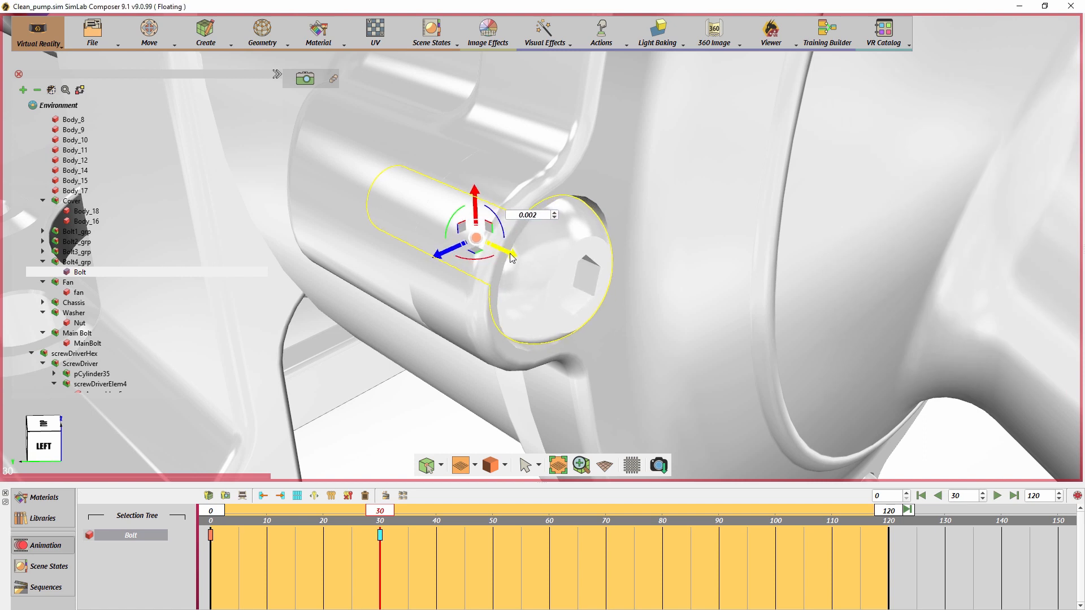
# - At frame 60, rotate the Bolt4_grp bolt another 90 degrees and slide it slightly further inward along its axis
pyautogui.moveTo(390, 512); pyautogui.dragTo(549, 512)
pyautogui.doubleClick(519, 214)
pyautogui.write('90')
pyautogui.press('Return')
pyautogui.moveTo(512, 255); pyautogui.dragTo(502, 251)
# - At frame 90, rotate the Bolt4_grp bolt a further 90 degrees and slide it inward along its axis
pyautogui.moveTo(552, 517); pyautogui.dragTo(720, 525)
pyautogui.moveTo(435, 232); pyautogui.dragTo(500, 202)
pyautogui.doubleClick(501, 208)
pyautogui.write('90')
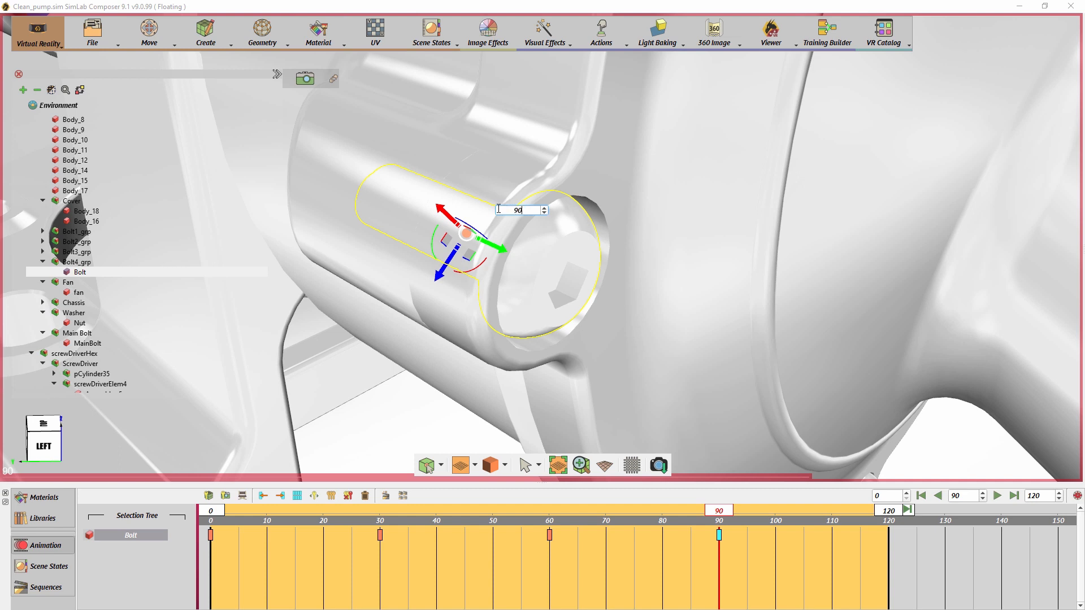
pyautogui.press('Return')
# - At frame 120, rotate the Bolt4_grp bolt 90 degrees and slide it about 0.002 further inward along its axis
pyautogui.moveTo(724, 515); pyautogui.dragTo(890, 534)
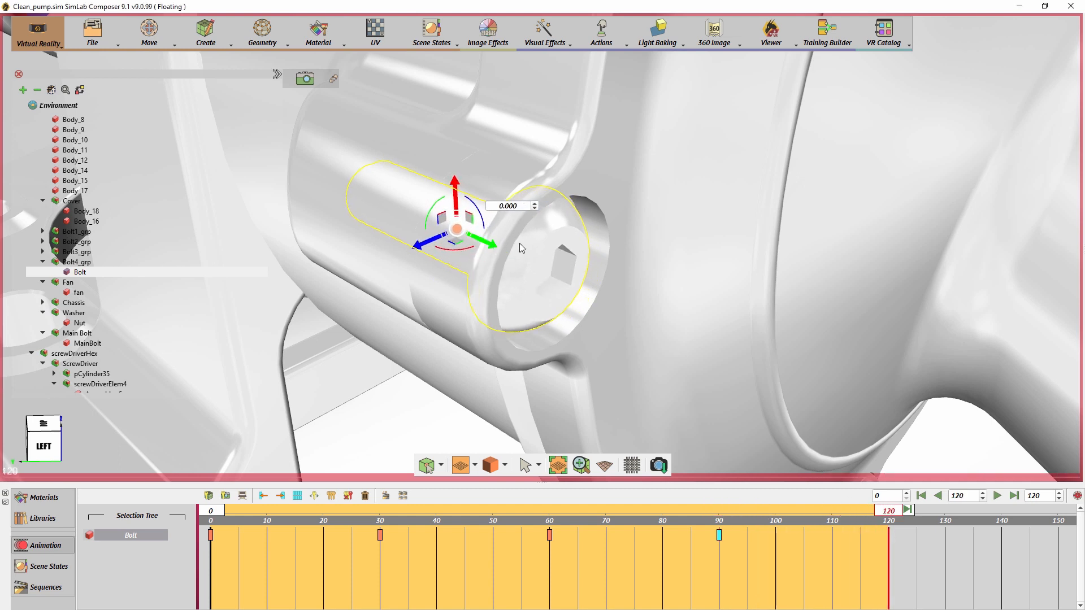
pyautogui.moveTo(435, 212); pyautogui.dragTo(450, 204)
pyautogui.doubleClick(498, 206)
pyautogui.write('90')
pyautogui.press('Return')
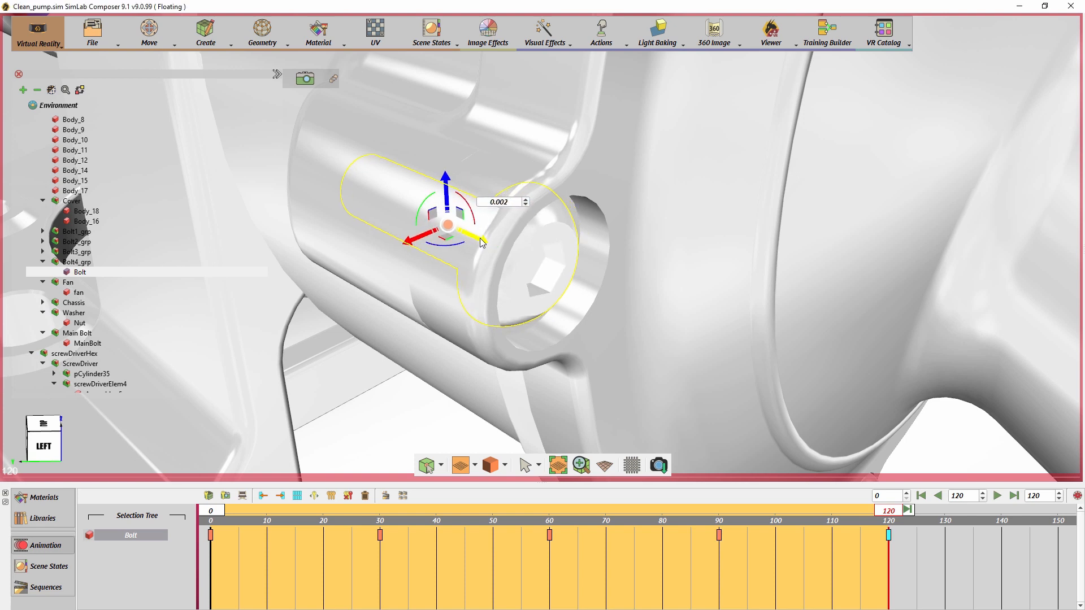
# - Play the Bolt4_grp bolt's animation from the start and return to the first frame
pyautogui.click(921, 496)
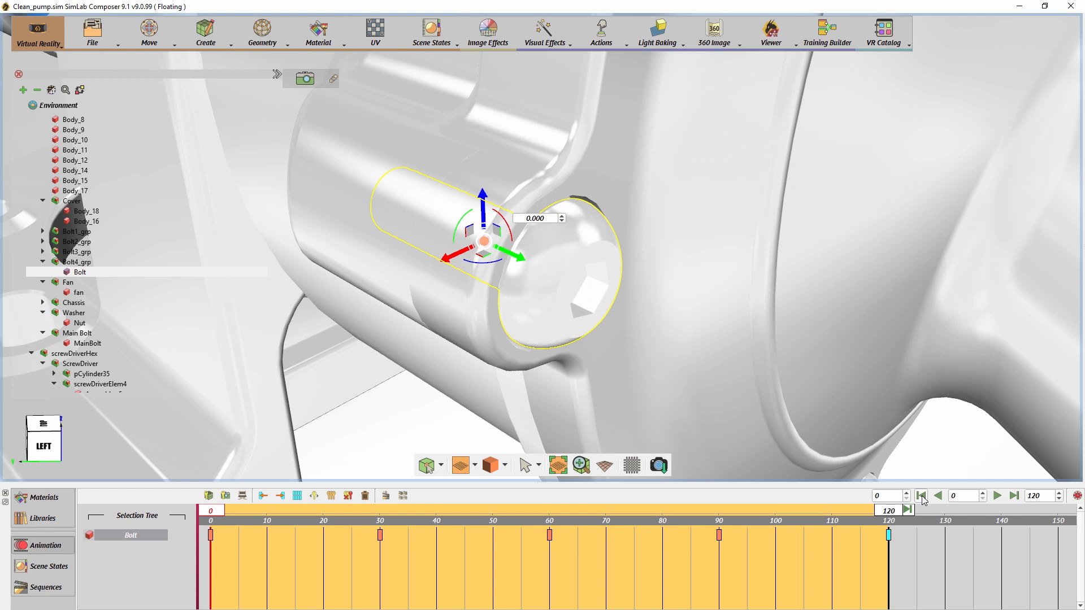
pyautogui.click(999, 497)
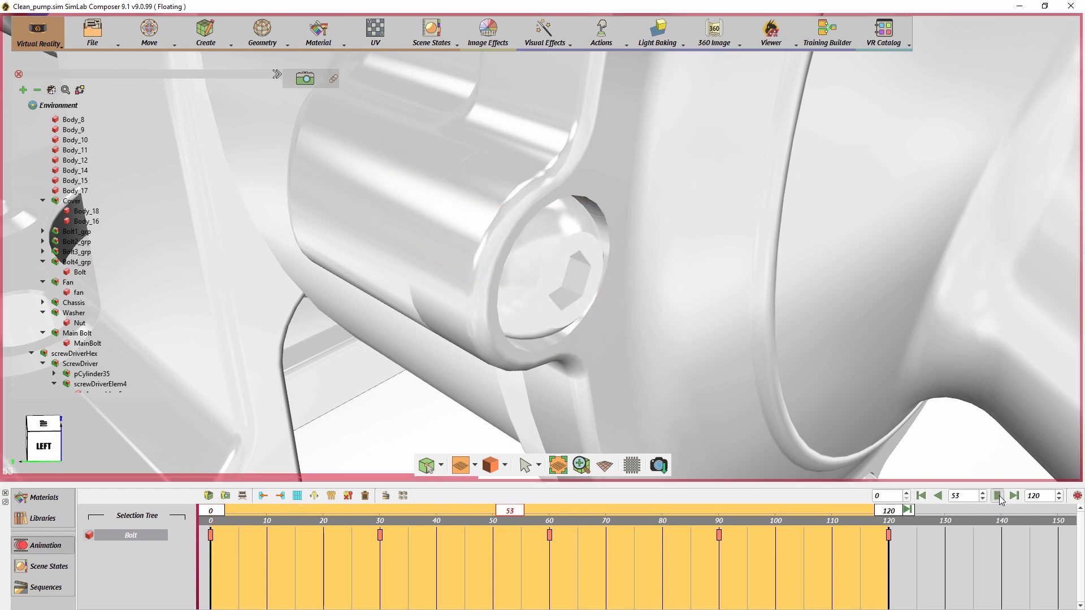
pyautogui.click(924, 497)
# - Create an animation sequence named Bolt4 from all of the selected bolt's keyframes
pyautogui.moveTo(944, 567); pyautogui.dragTo(205, 510)
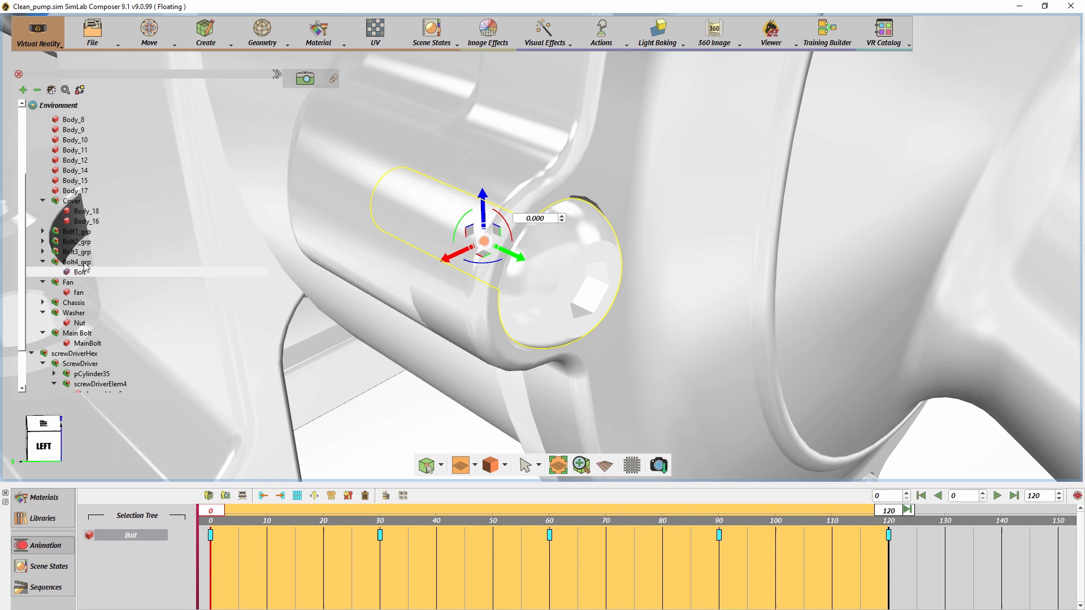
pyautogui.click(386, 496)
pyautogui.moveTo(530, 281); pyautogui.dragTo(483, 282)
pyautogui.write('Bolt4')
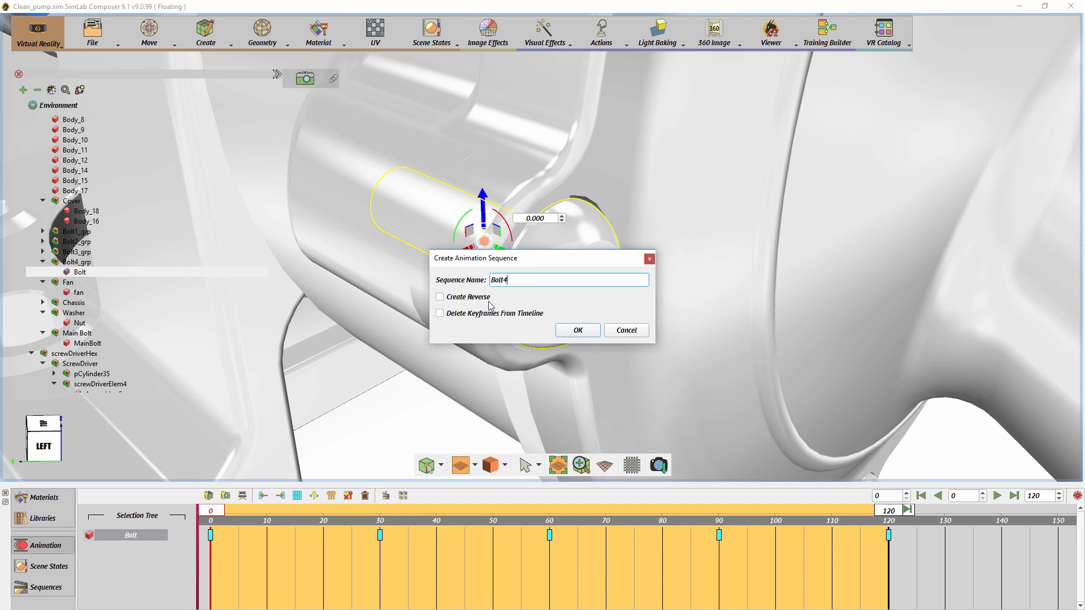
pyautogui.click(573, 330)
# - Select Bolt1 and, at frame 30, slide it slightly inward along its axis and rotate it 90 degrees
pyautogui.scroll(-7, 578, 277)
pyautogui.moveTo(616, 121); pyautogui.dragTo(463, 402, button='middle')
pyautogui.click(598, 124)
pyautogui.moveTo(627, 227); pyautogui.dragTo(531, 375, button='middle')
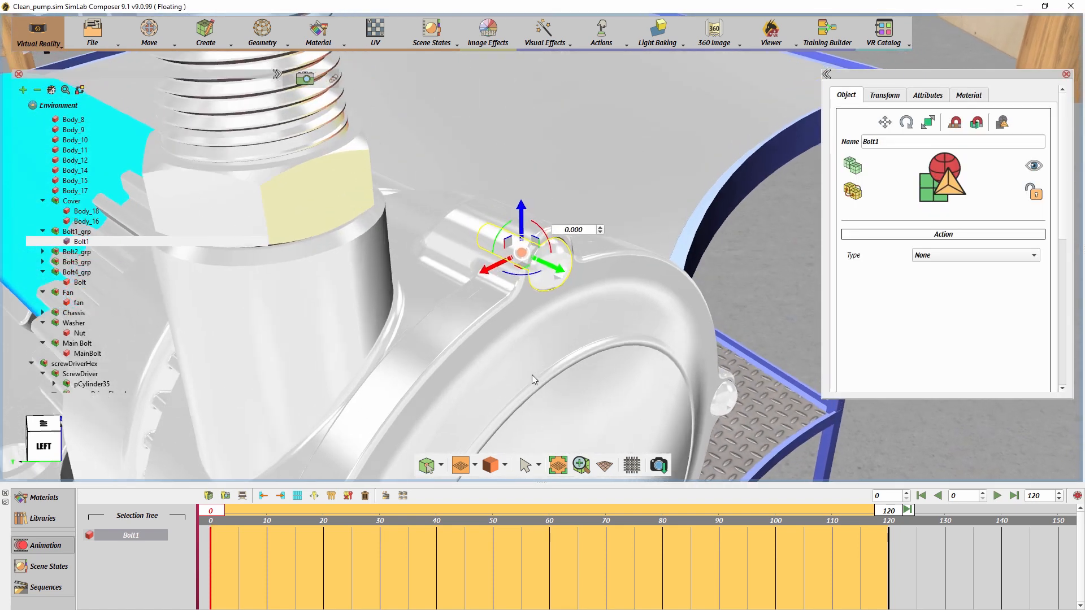
pyautogui.scroll(5, 513, 442)
pyautogui.moveTo(969, 496); pyautogui.dragTo(947, 497)
pyautogui.write('30')
pyautogui.press('Return')
pyautogui.moveTo(542, 275); pyautogui.dragTo(534, 272)
pyautogui.moveTo(469, 241); pyautogui.dragTo(474, 230)
pyautogui.moveTo(565, 232); pyautogui.dragTo(535, 232)
pyautogui.write('90')
pyautogui.press('Return')
# - At frame 60, slide Bolt1 a little further inward along its axis and rotate it another 90 degrees
pyautogui.moveTo(968, 496); pyautogui.dragTo(949, 496)
pyautogui.write('60')
pyautogui.press('Return')
pyautogui.moveTo(533, 272); pyautogui.dragTo(525, 267)
pyautogui.moveTo(460, 238); pyautogui.dragTo(466, 227)
pyautogui.moveTo(557, 228); pyautogui.dragTo(526, 228)
pyautogui.write('90')
pyautogui.press('Return')
# - At frame 90, slide Bolt1 inward again along its axis and rotate it a further 90 degrees
pyautogui.moveTo(554, 512); pyautogui.dragTo(724, 517)
pyautogui.moveTo(526, 269); pyautogui.dragTo(519, 265)
pyautogui.moveTo(454, 235); pyautogui.dragTo(460, 224)
pyautogui.moveTo(551, 226); pyautogui.dragTo(534, 227)
pyautogui.write('90')
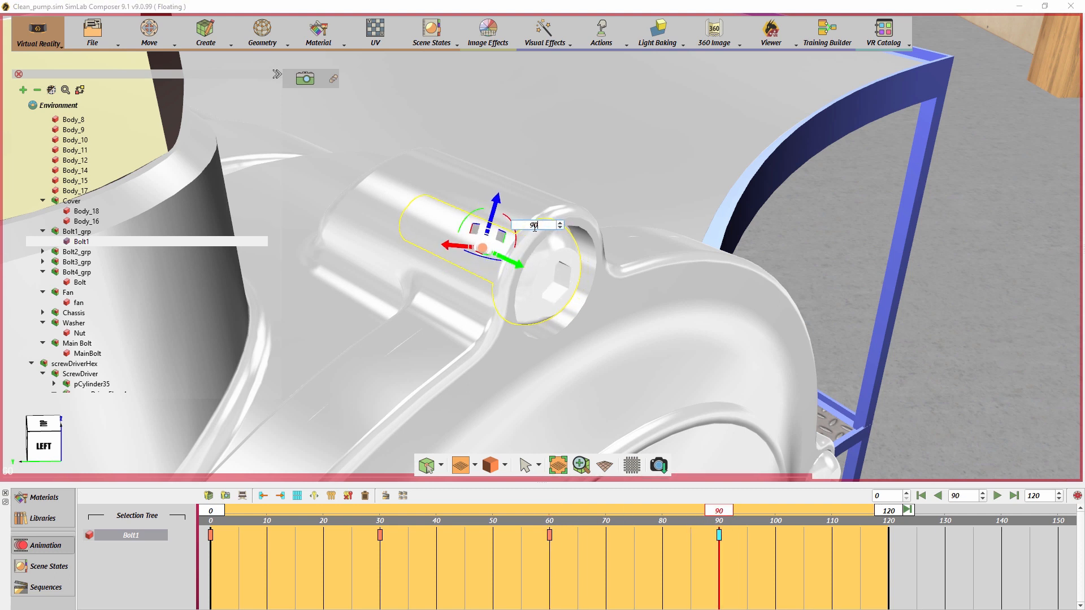
pyautogui.press('Return')
# - Finish Bolt1's motion at frame 120 by sliding it slightly inward along its axis and rotating it 90 degrees
pyautogui.moveTo(720, 510)
pyautogui.mouseDown()
pyautogui.moveTo(675, 514)
pyautogui.moveTo(890, 529)
pyautogui.mouseUp()
pyautogui.moveTo(521, 266); pyautogui.dragTo(515, 264)
pyautogui.moveTo(453, 233); pyautogui.dragTo(466, 217)
pyautogui.click(541, 223)
pyautogui.moveTo(541, 222); pyautogui.dragTo(507, 223)
pyautogui.write('90')
pyautogui.press('Return')
# - Create an animation sequence named Bolt1 from all of Bolt1's keyframes
pyautogui.moveTo(892, 512); pyautogui.dragTo(207, 518)
pyautogui.moveTo(956, 575); pyautogui.dragTo(205, 529)
pyautogui.click(386, 496)
pyautogui.write('Bolt1')
pyautogui.click(563, 328)
# - Select Bolt2 and, at frame 30, slide it slightly inward along its axis and rotate it 90 degrees
pyautogui.moveTo(762, 354); pyautogui.dragTo(370, 166, button='middle')
pyautogui.scroll(3, 531, 223)
pyautogui.click(531, 224)
pyautogui.moveTo(219, 514); pyautogui.dragTo(381, 513)
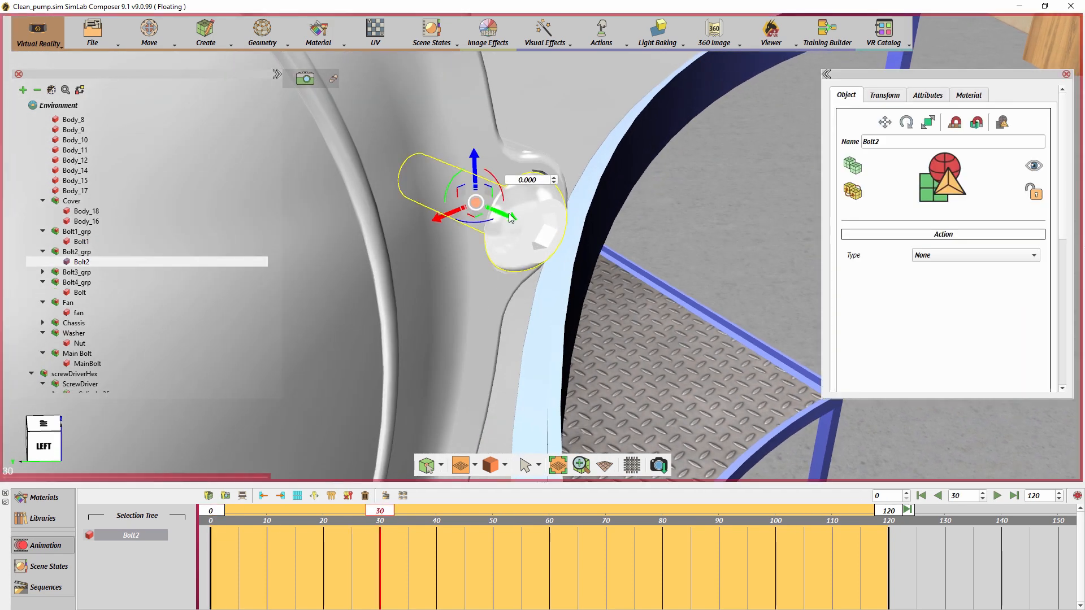
pyautogui.moveTo(508, 214); pyautogui.dragTo(502, 212)
pyautogui.moveTo(444, 182); pyautogui.dragTo(457, 173)
pyautogui.write('90')
pyautogui.press('Return')
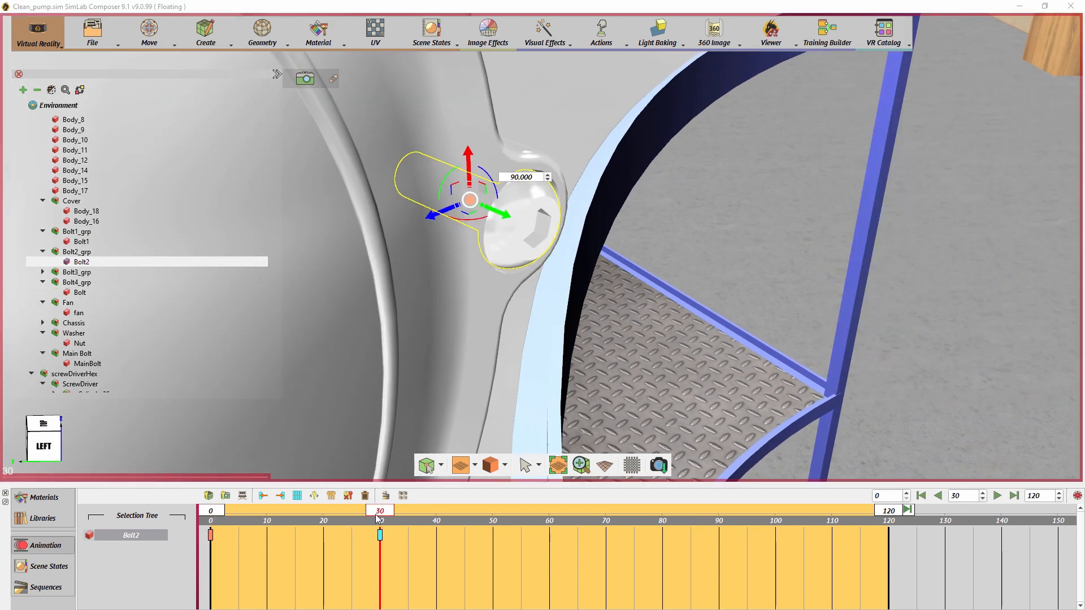
# - At frames 60 and 90, slide Bolt2 further inward along its axis and rotate it 90 degrees each time
pyautogui.moveTo(377, 512); pyautogui.dragTo(547, 512)
pyautogui.moveTo(506, 214); pyautogui.dragTo(501, 213)
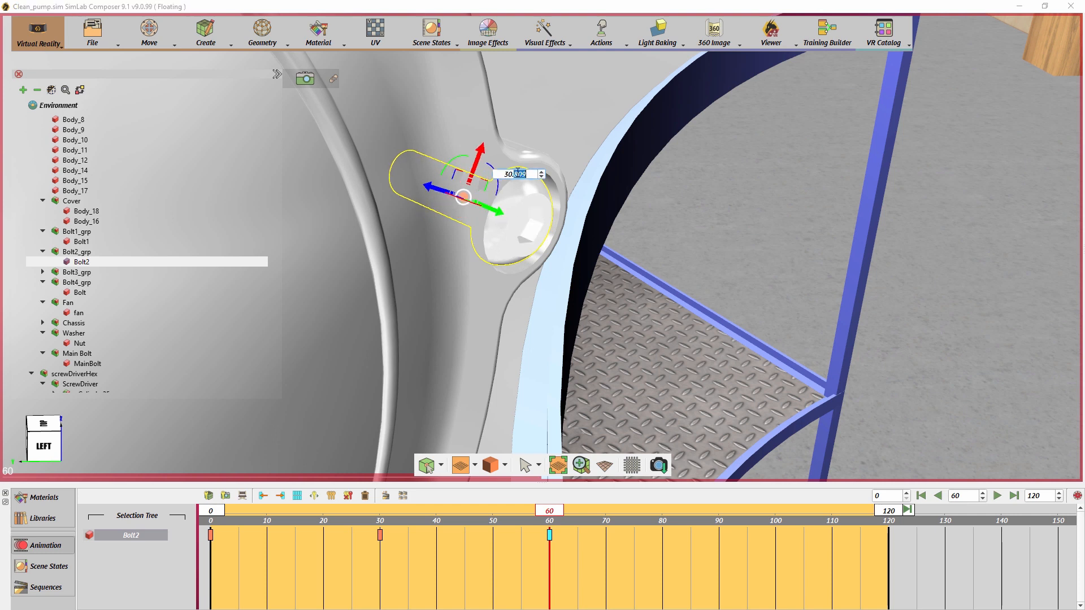
pyautogui.moveTo(549, 511); pyautogui.dragTo(718, 512)
pyautogui.moveTo(492, 210); pyautogui.dragTo(438, 175)
pyautogui.write('90')
pyautogui.press('Return')
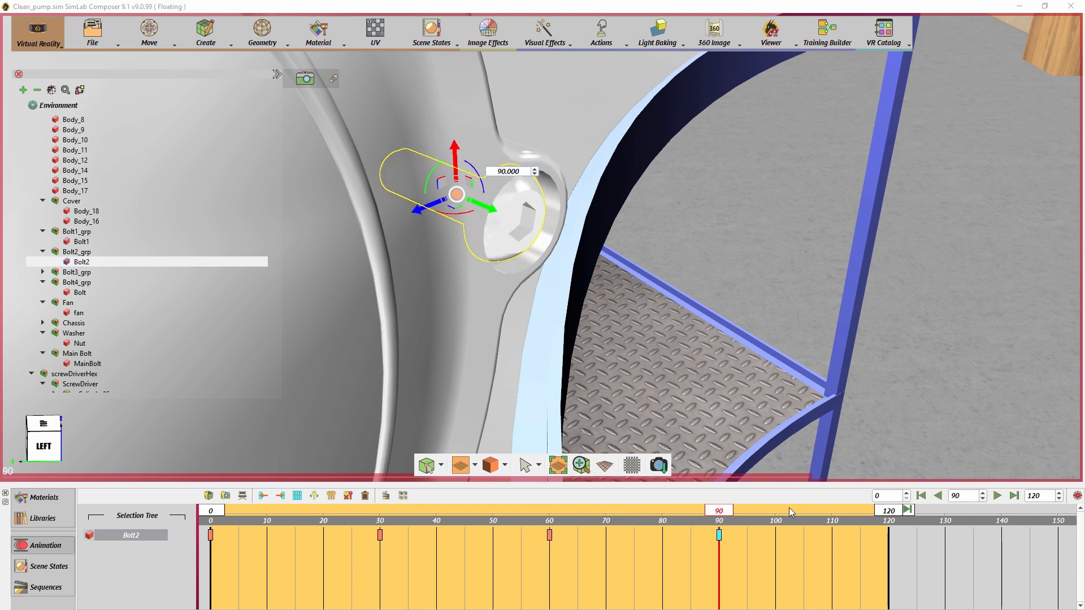
# - Finish Bolt2's motion at frame 120 by sliding it slightly inward along its axis and rotating it 90 degrees
pyautogui.moveTo(719, 511); pyautogui.dragTo(889, 532)
pyautogui.moveTo(490, 208); pyautogui.dragTo(484, 204)
pyautogui.moveTo(421, 178); pyautogui.dragTo(468, 169)
pyautogui.write('90')
pyautogui.press('Return')
# - Return to the first frame and create an animation sequence named Bolt2 from all of Bolt2's keyframes
pyautogui.click(921, 497)
pyautogui.moveTo(925, 587); pyautogui.dragTo(211, 508)
pyautogui.click(386, 496)
pyautogui.doubleClick(510, 280)
pyautogui.write('Bolt2')
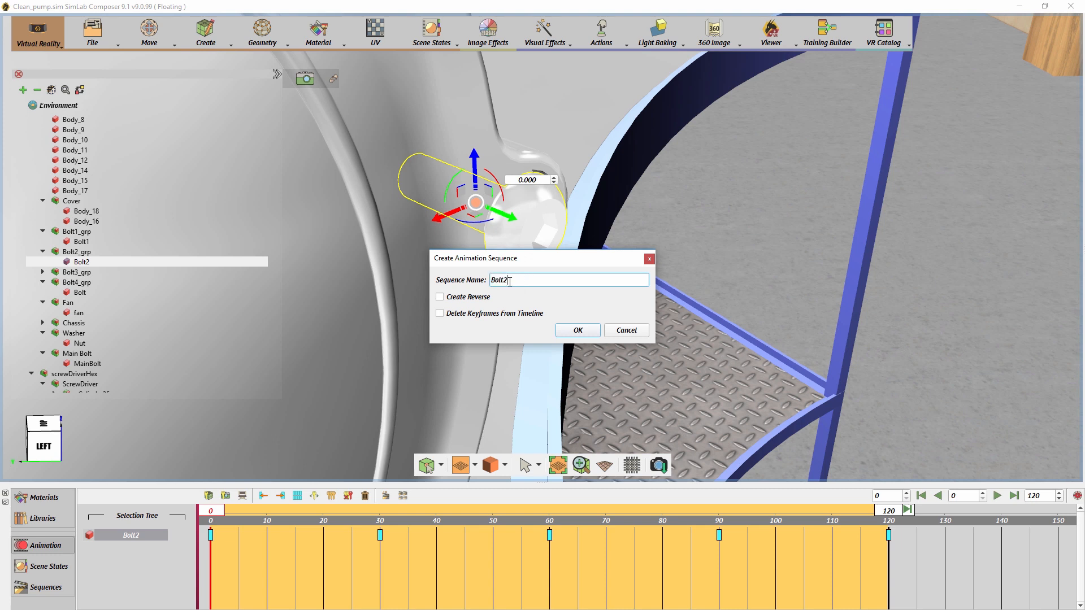
pyautogui.click(575, 331)
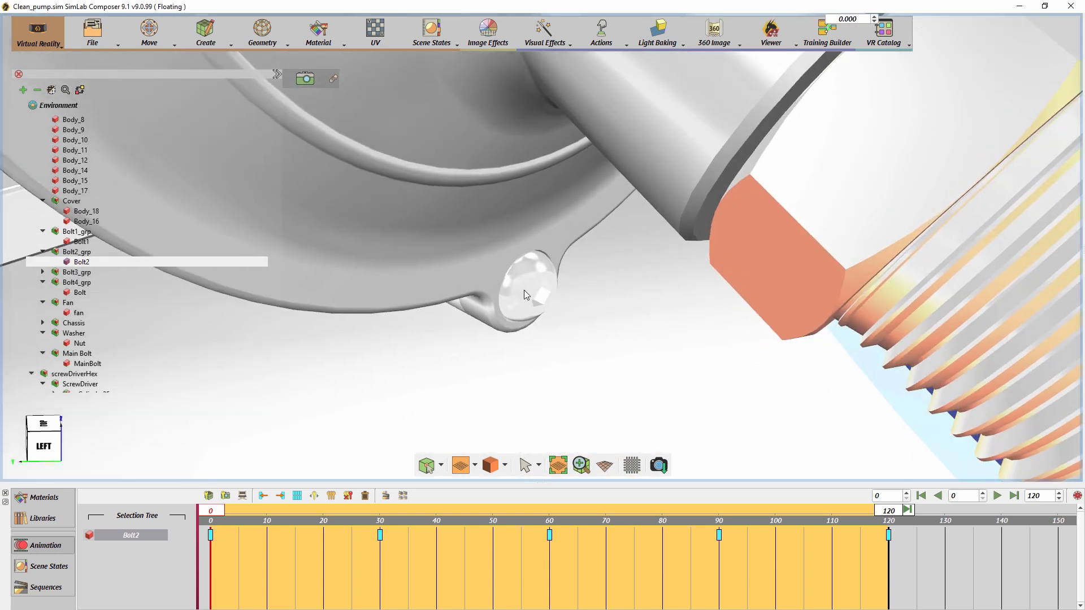
# - Select Bolt3 and, at frame 30, slide it slightly inward along its axis and rotate it 90 degrees
pyautogui.moveTo(219, 514); pyautogui.dragTo(389, 513)
pyautogui.moveTo(524, 289); pyautogui.dragTo(520, 287)
pyautogui.moveTo(461, 249); pyautogui.dragTo(474, 237)
pyautogui.moveTo(549, 245); pyautogui.dragTo(508, 252)
pyautogui.write('90')
pyautogui.press('Return')
# - At frame 60, slide Bolt3 a little further inward along its axis and rotate it another 90 degrees
pyautogui.moveTo(382, 513); pyautogui.dragTo(551, 518)
pyautogui.moveTo(520, 286); pyautogui.dragTo(514, 283)
pyautogui.moveTo(455, 256); pyautogui.dragTo(465, 240)
pyautogui.moveTo(548, 244); pyautogui.dragTo(508, 247)
pyautogui.write('90')
pyautogui.press('Return')
# - At frame 90, slide Bolt3 inward again along its axis and rotate it a further 90 degrees
pyautogui.moveTo(550, 513); pyautogui.dragTo(719, 521)
pyautogui.moveTo(513, 284); pyautogui.dragTo(508, 282)
pyautogui.moveTo(447, 252); pyautogui.dragTo(460, 233)
pyautogui.doubleClick(530, 239)
pyautogui.write('90')
pyautogui.press('Return')
# - Finish Bolt3's motion at frame 120 by sliding it about 0.001 inward along its axis and rotating it 90 degrees
pyautogui.moveTo(719, 512); pyautogui.dragTo(888, 514)
pyautogui.moveTo(512, 279); pyautogui.dragTo(508, 277)
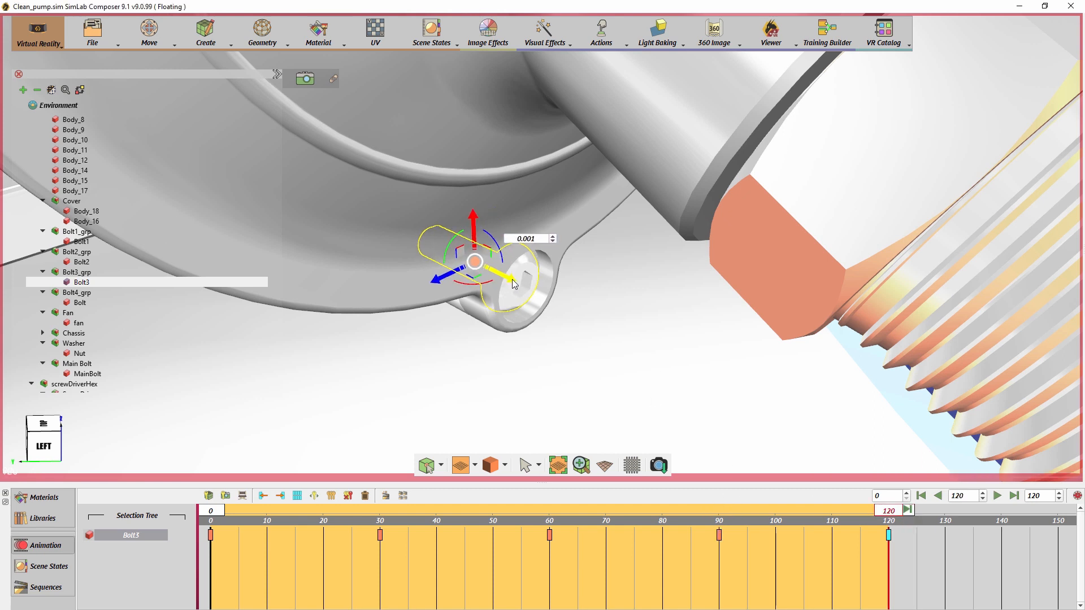
pyautogui.moveTo(446, 251); pyautogui.dragTo(456, 235)
pyautogui.doubleClick(515, 237)
pyautogui.write('90')
pyautogui.press('Return')
# - Create an animation sequence named Bolt3 from all of Bolt3's keyframes
pyautogui.moveTo(939, 586); pyautogui.dragTo(205, 529)
pyautogui.click(385, 496)
pyautogui.write('Bolt3')
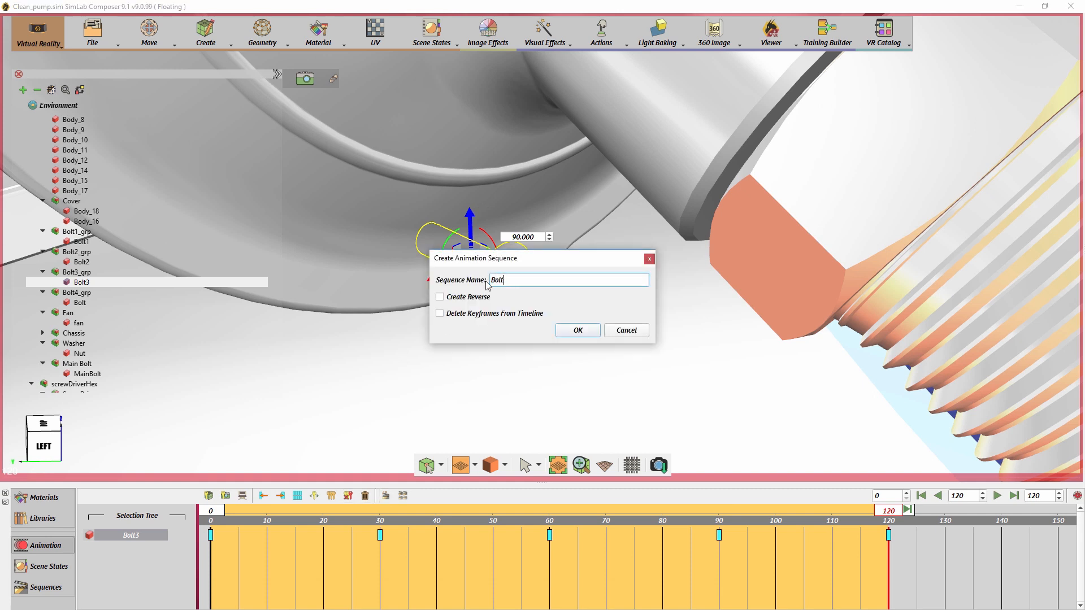
pyautogui.click(578, 332)
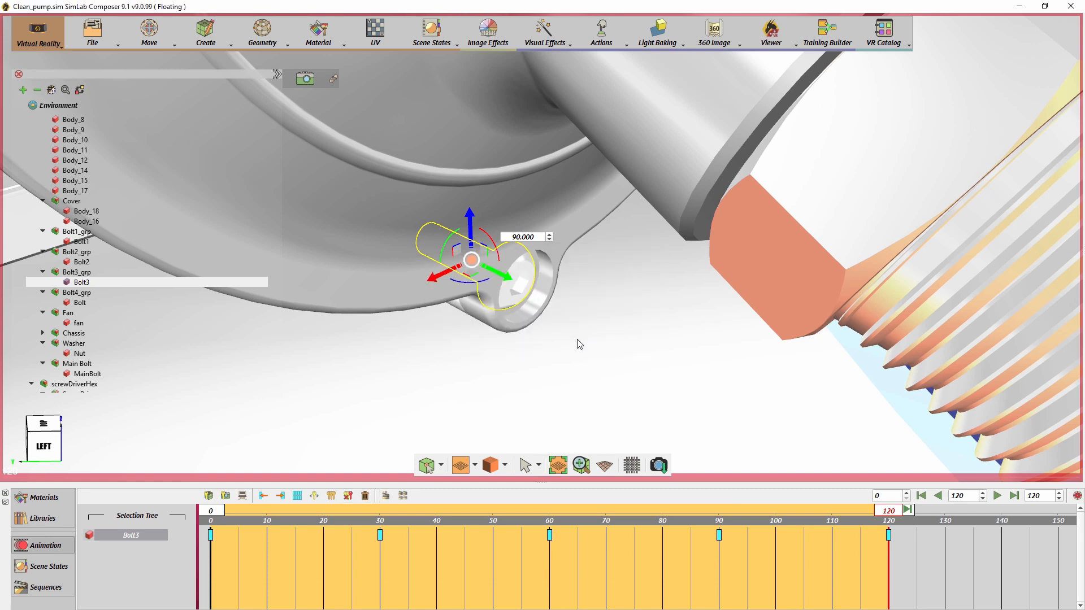
pyautogui.scroll(-10, 555, 141)
pyautogui.moveTo(591, 197); pyautogui.dragTo(614, 275, button='middle')
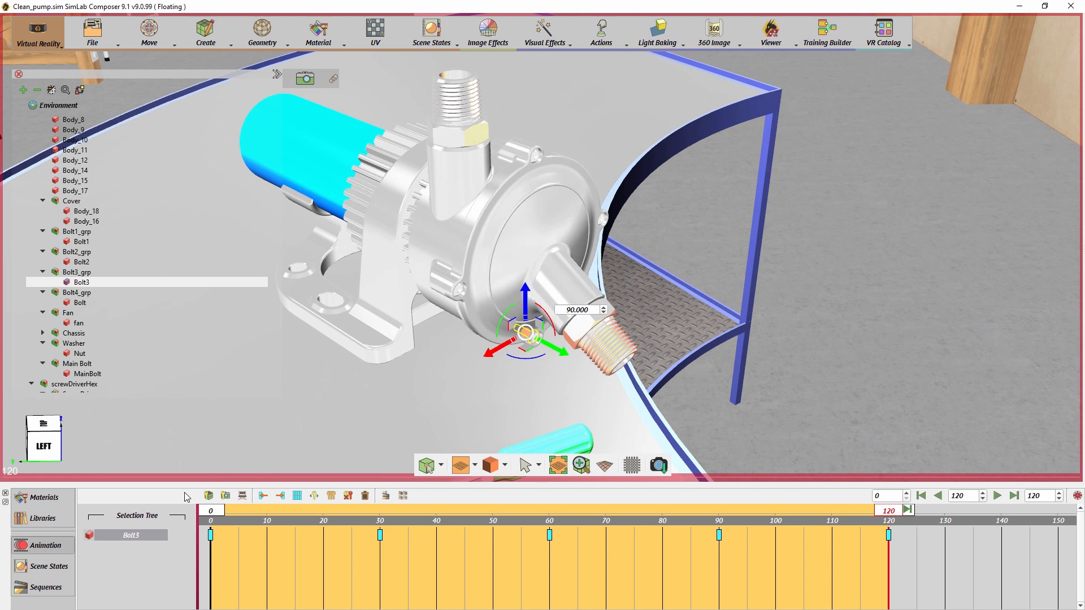
# - Review the saved sequences and return the animation timeline to frame 0
pyautogui.click(45, 588)
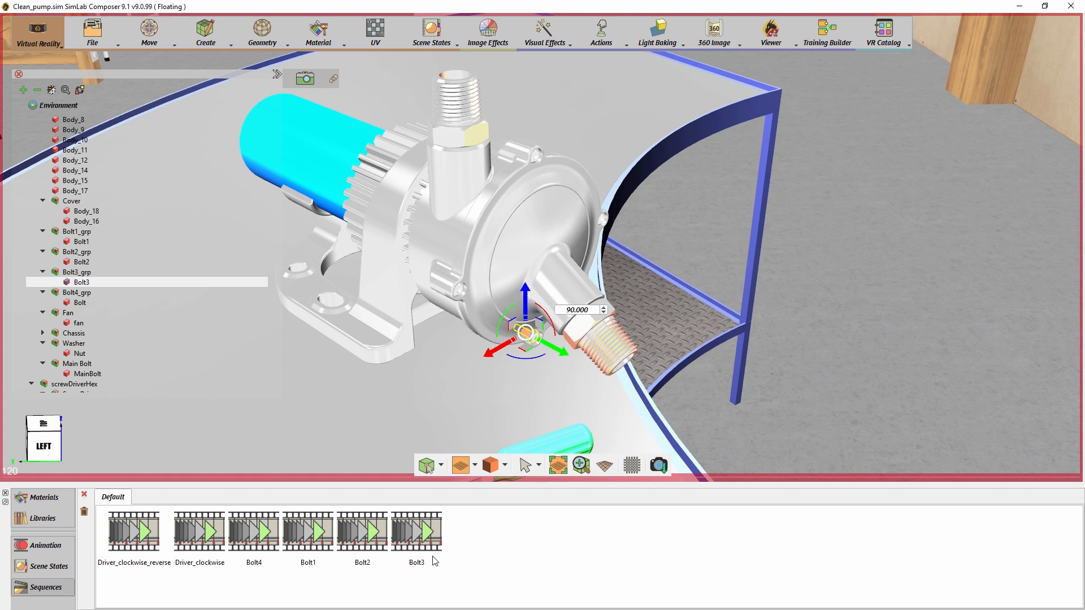
pyautogui.click(45, 545)
pyautogui.click(922, 496)
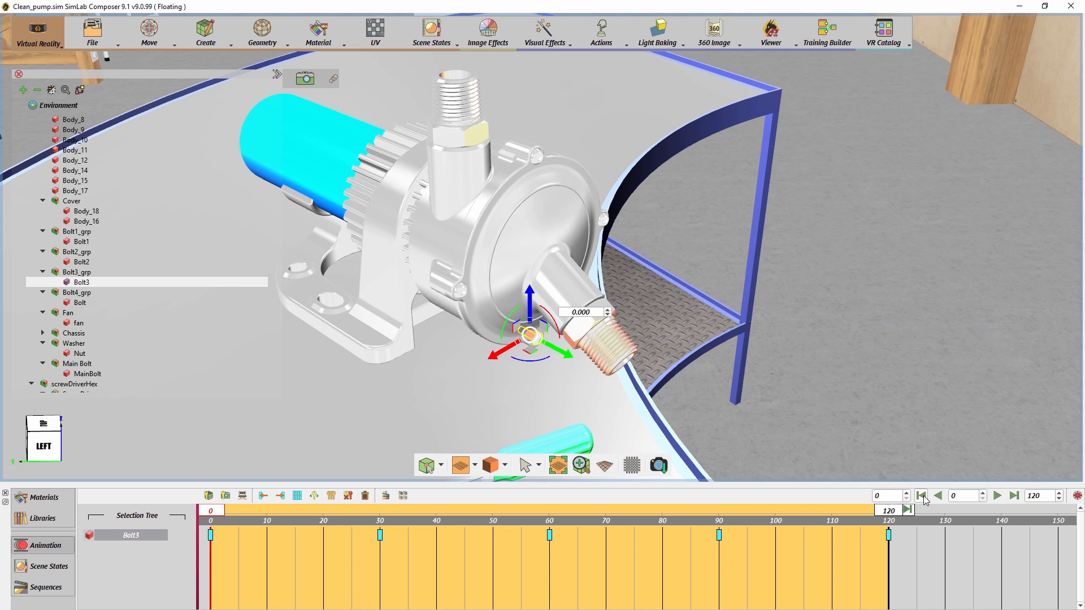
# - Snap Bolt3_grp onto the tabletop in front of the screwdriver and rotate it about -275 degrees
pyautogui.click(36, 91)
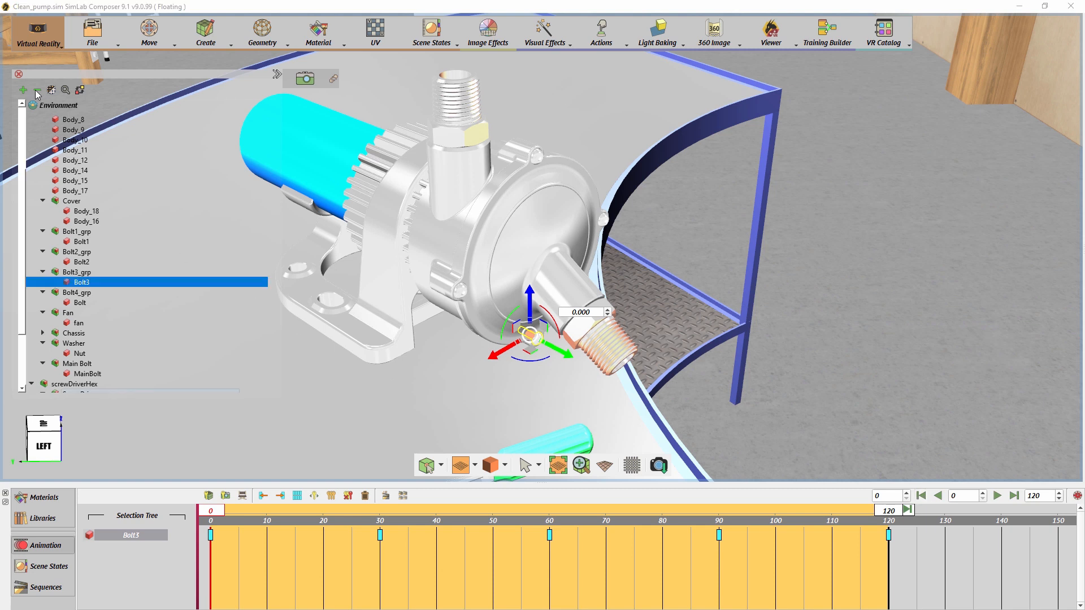
pyautogui.moveTo(744, 331); pyautogui.dragTo(494, 345, button='middle')
pyautogui.press('s')
pyautogui.click(517, 373)
pyautogui.moveTo(517, 377); pyautogui.dragTo(595, 374)
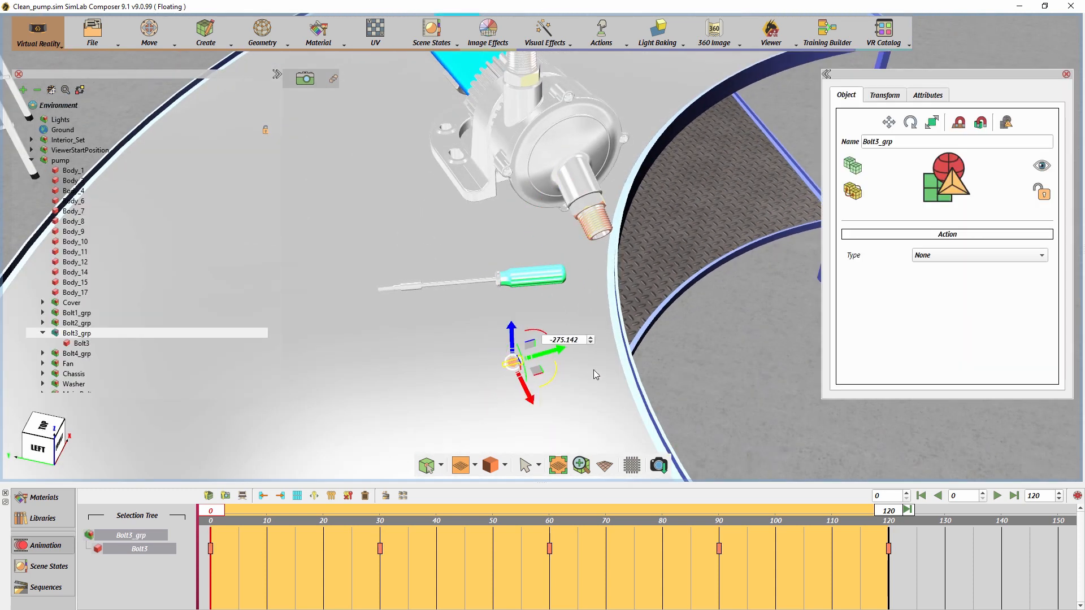
# - Snap Bolt2_grp, Bolt1_grp and Bolt4_grp onto the tabletop beside the bolt already placed there
pyautogui.click(79, 322)
pyautogui.press('s')
pyautogui.click(525, 388)
pyautogui.click(84, 313)
pyautogui.press('s')
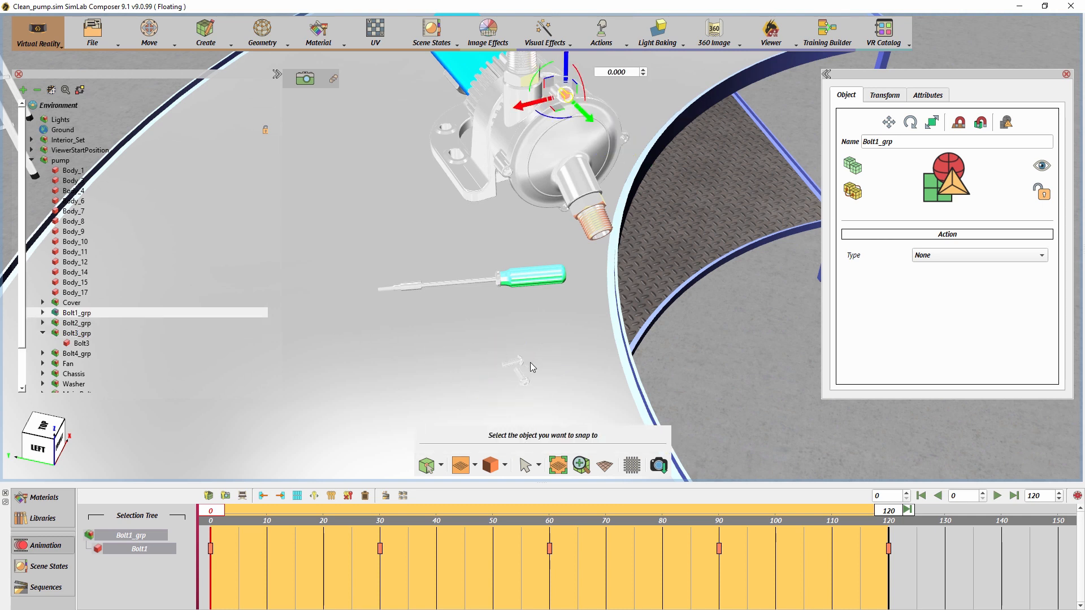
pyautogui.click(542, 393)
pyautogui.click(77, 354)
pyautogui.press('s')
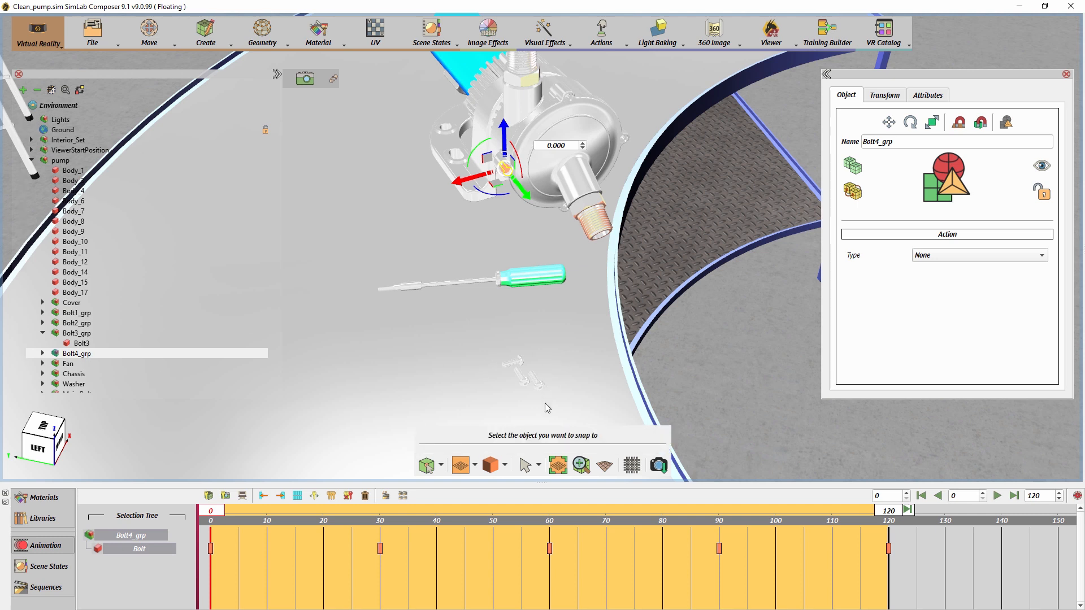
pyautogui.click(545, 404)
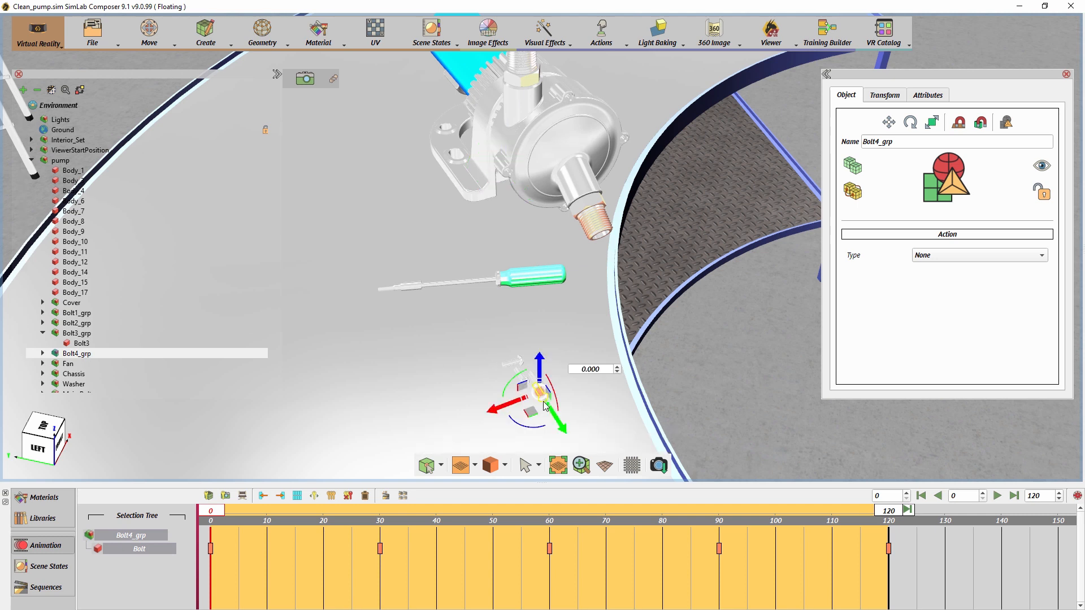
# - Rotate the Cover -90 degrees, snap it onto the tabletop and shift it about 0.133 beside the screwdriver
pyautogui.click(553, 167)
pyautogui.moveTo(653, 243); pyautogui.dragTo(503, 229)
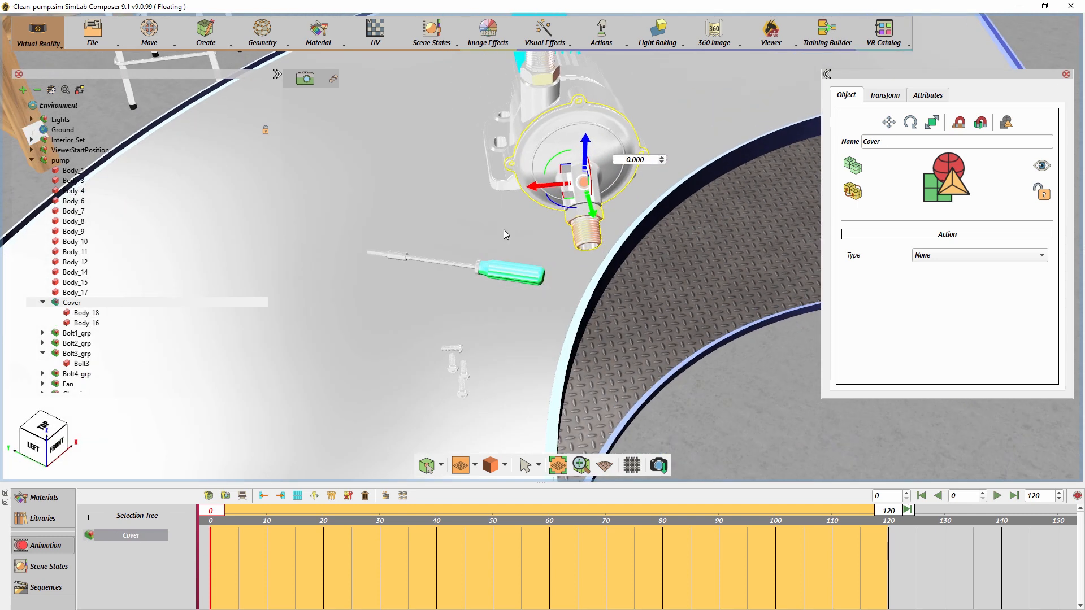
pyautogui.moveTo(591, 191); pyautogui.dragTo(609, 161)
pyautogui.write('-90')
pyautogui.press('Return')
pyautogui.press('s')
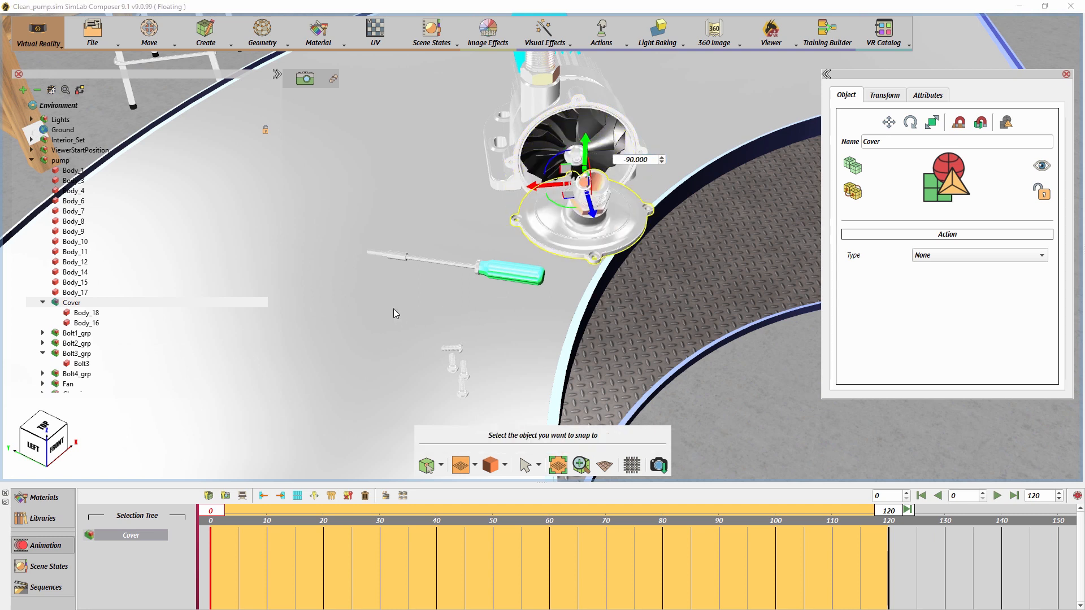
pyautogui.click(371, 307)
pyautogui.moveTo(350, 282); pyautogui.dragTo(425, 290)
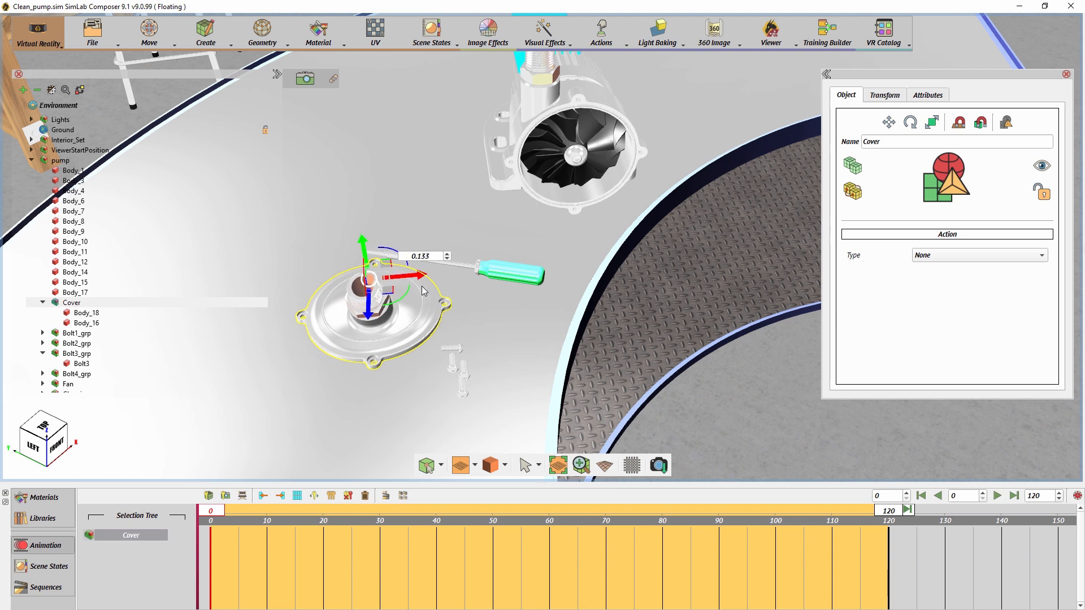
# - Snap the Main Bolt from the fan's centre onto the tabletop beside the pump
pyautogui.click(577, 164)
pyautogui.press('s')
pyautogui.moveTo(582, 215); pyautogui.dragTo(491, 261, button='middle')
pyautogui.click(605, 164)
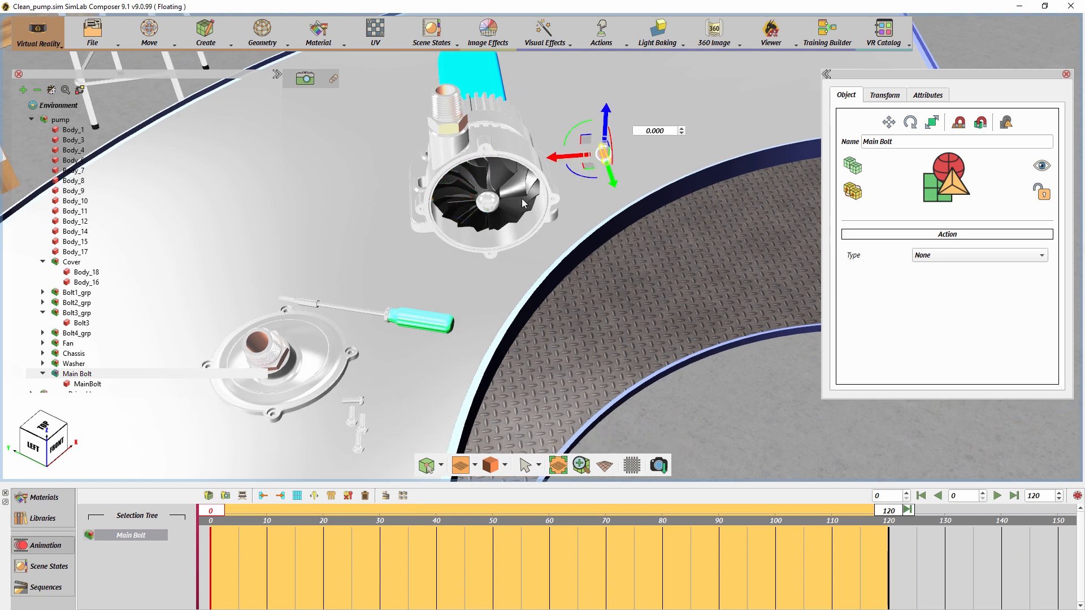
# - Snap the Washer onto the tabletop next to the Main Bolt and rotate it -90 degrees
pyautogui.click(498, 207)
pyautogui.press('s')
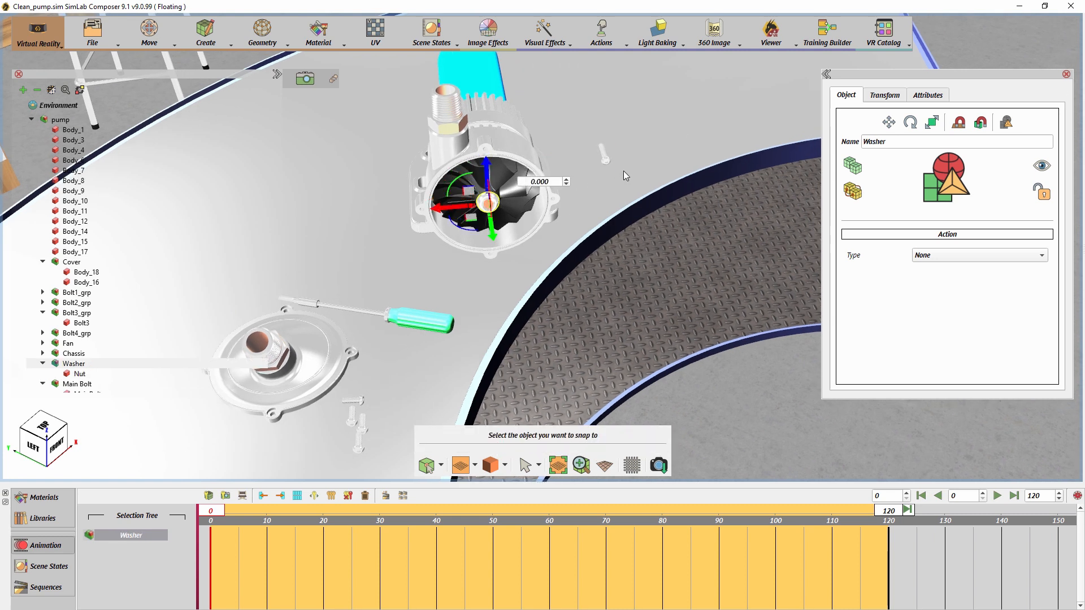
pyautogui.click(623, 170)
pyautogui.doubleClick(680, 139)
pyautogui.tripleClick(680, 138)
pyautogui.write('-90')
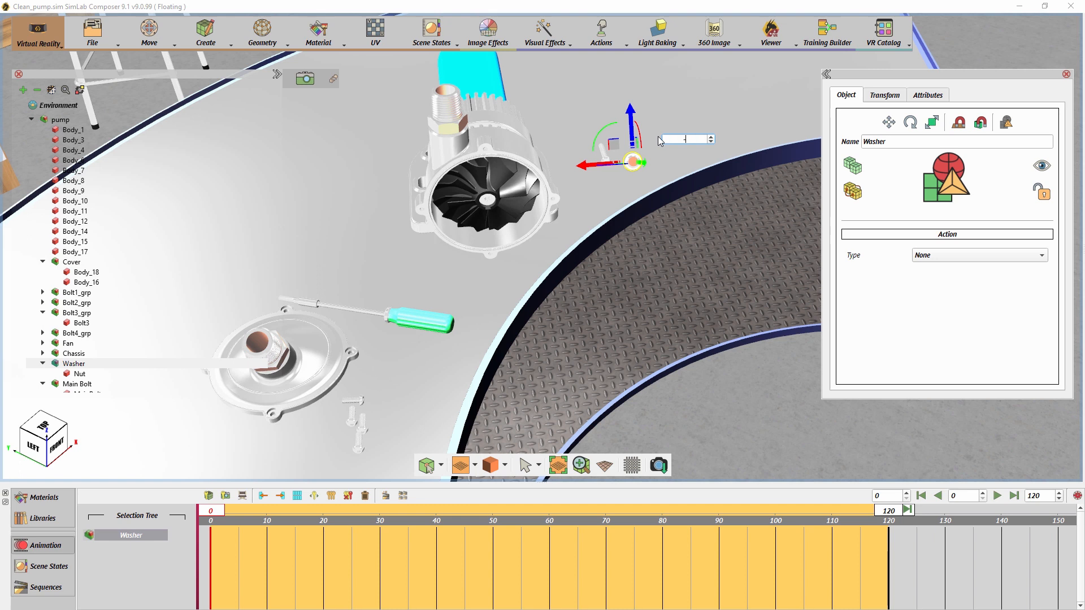
pyautogui.press('Return')
# - Re-snap the rotated Washer onto the tabletop between the pump housing and the Main Bolt
pyautogui.press('s')
pyautogui.click(617, 182)
pyautogui.press('s')
pyautogui.click(590, 184)
pyautogui.moveTo(567, 190); pyautogui.dragTo(574, 181)
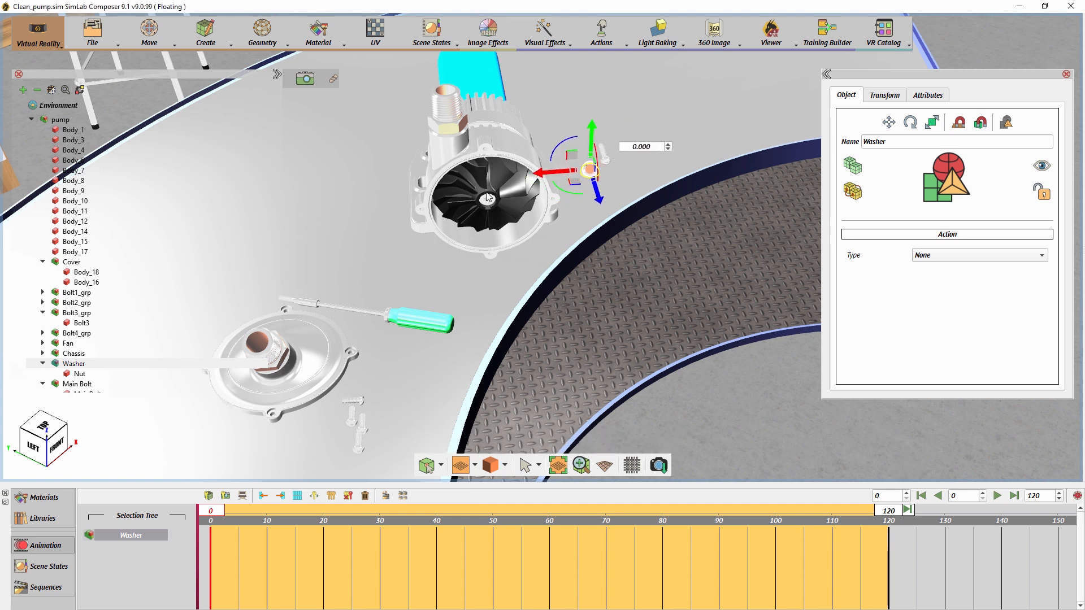
# - Rotate the Fan -90 degrees and snap it onto the tabletop behind the screwdriver
pyautogui.click(495, 188)
pyautogui.moveTo(488, 184); pyautogui.dragTo(493, 210)
pyautogui.moveTo(550, 169); pyautogui.dragTo(501, 172)
pyautogui.write('-90')
pyautogui.press('Return')
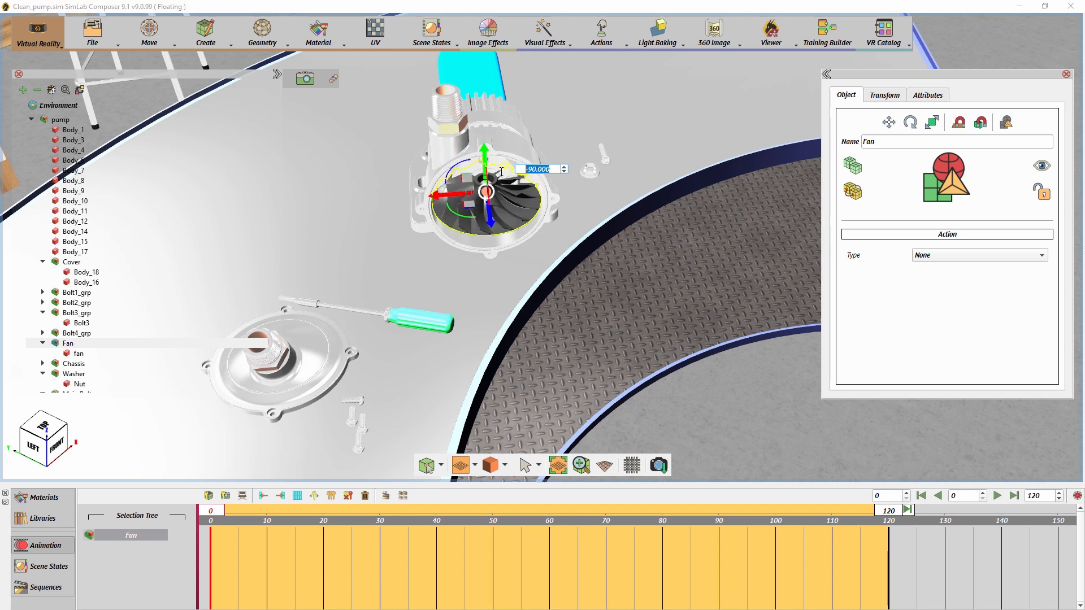
pyautogui.press('s')
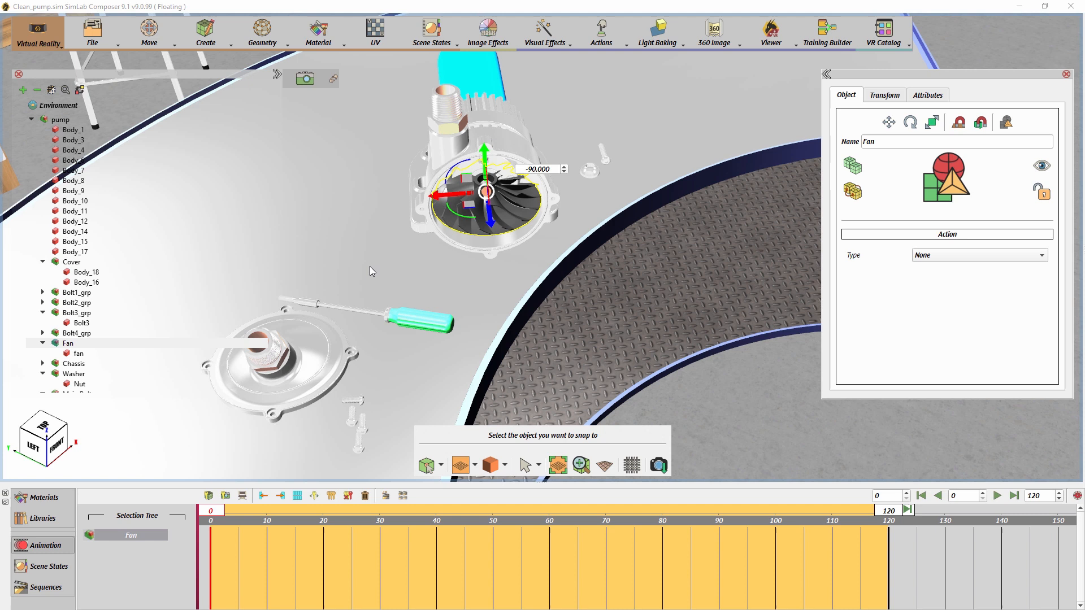
pyautogui.click(363, 265)
# - Show the scene states, open the Training Builder beside the model, and add a Node Entered event to the Default diagram
pyautogui.moveTo(531, 282); pyautogui.dragTo(646, 227, button='middle')
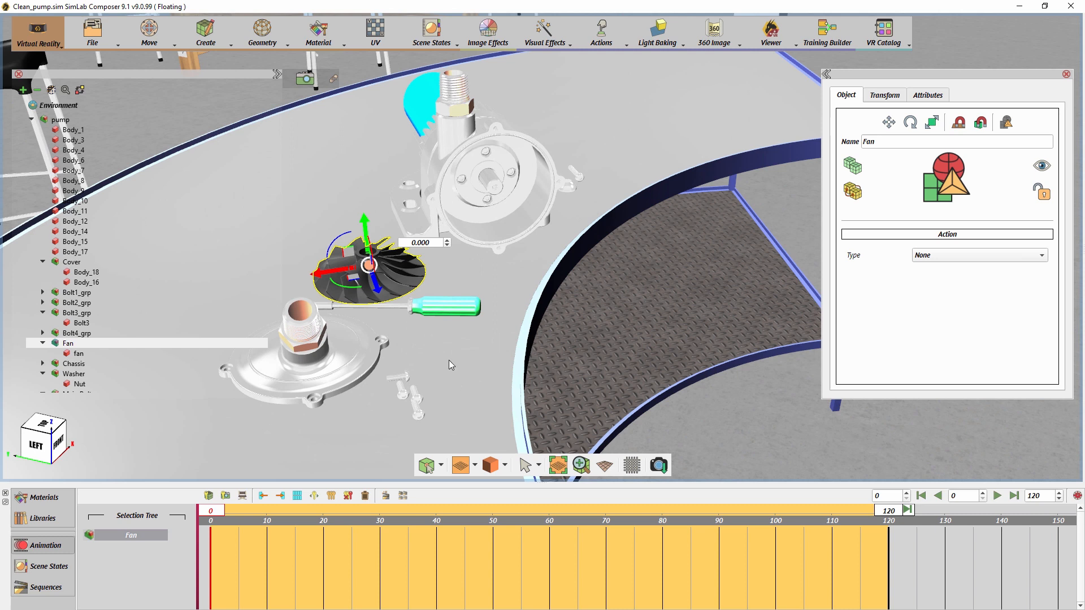
pyautogui.click(51, 567)
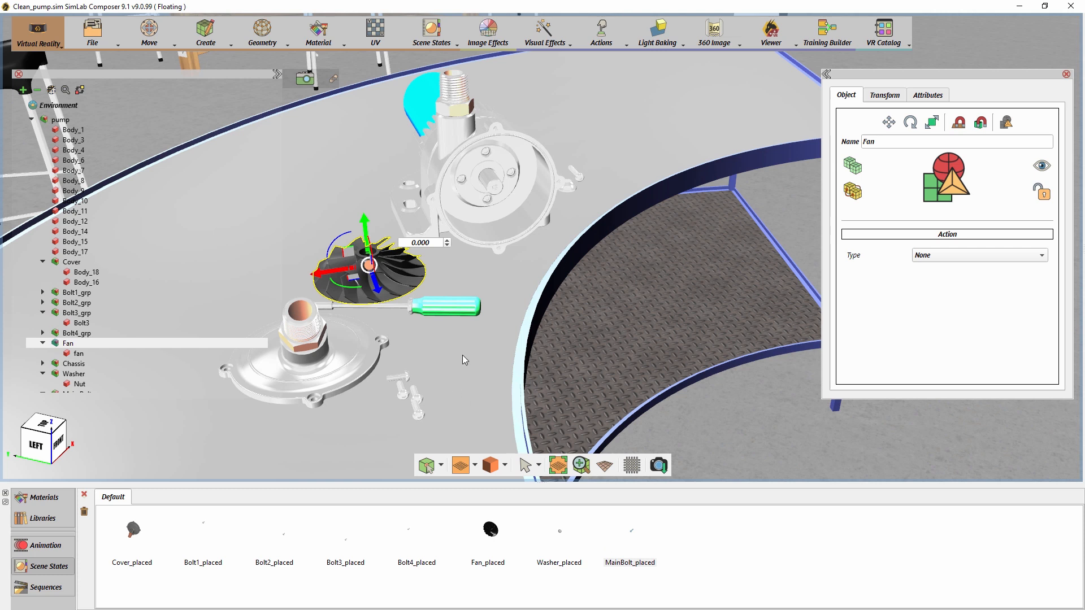
pyautogui.click(831, 35)
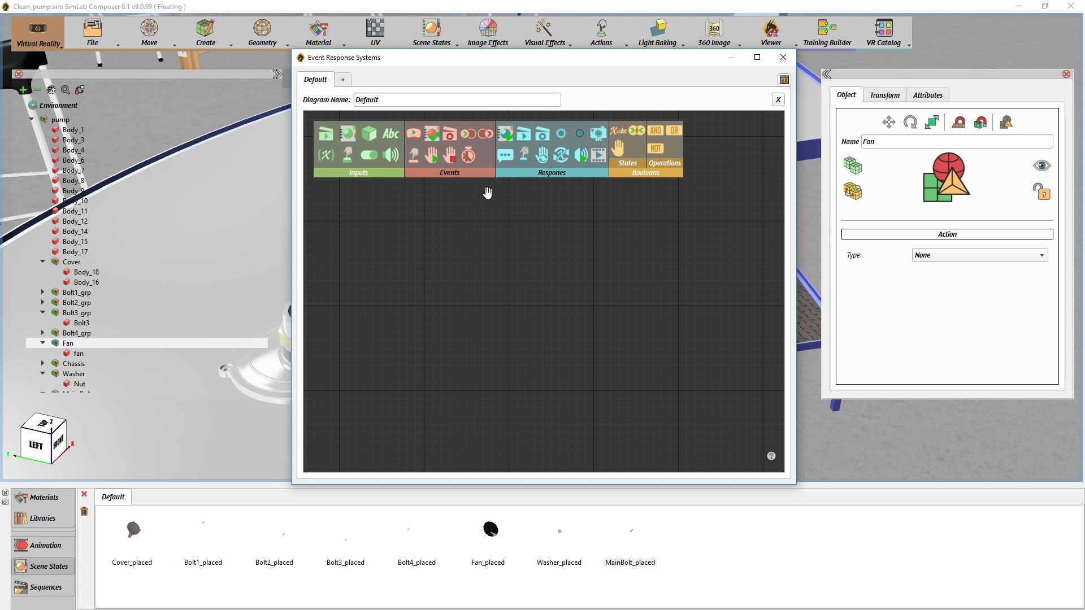
pyautogui.moveTo(469, 139); pyautogui.dragTo(473, 151)
pyautogui.moveTo(532, 267); pyautogui.dragTo(533, 267)
pyautogui.moveTo(425, 61); pyautogui.dragTo(708, 102)
pyautogui.moveTo(491, 141); pyautogui.dragTo(512, 148, button='middle')
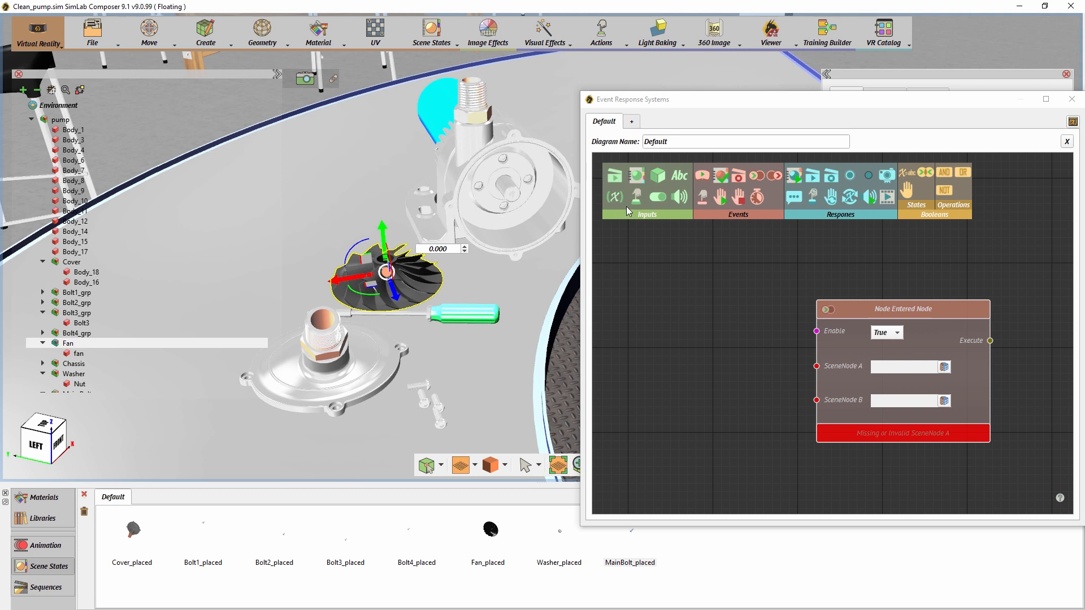
# - Add a SceneNode input to the diagram and assign the Fan to it
pyautogui.moveTo(658, 176); pyautogui.dragTo(649, 334)
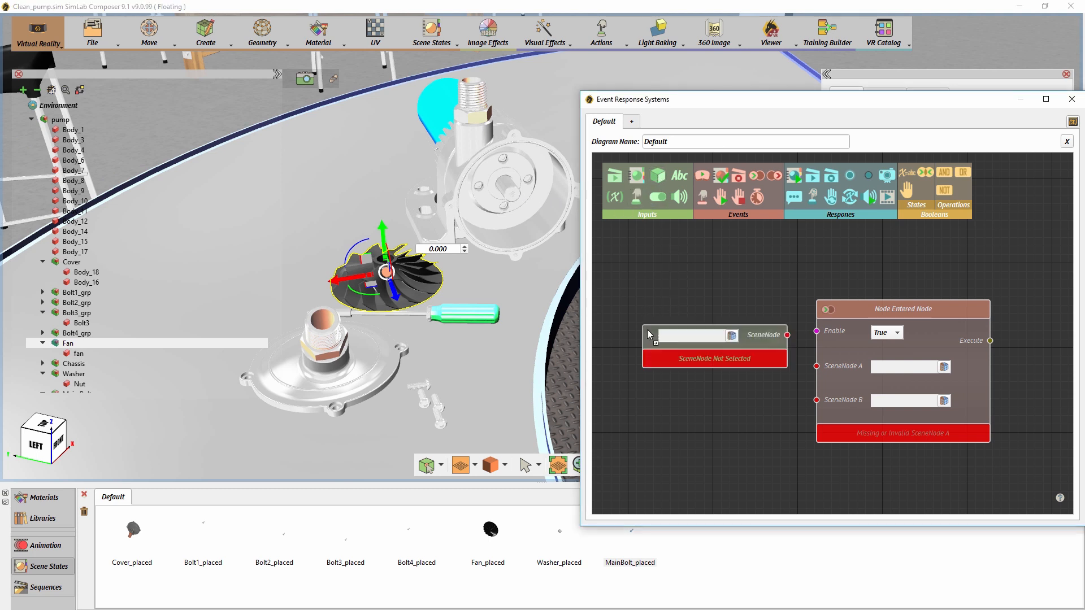
pyautogui.click(731, 336)
pyautogui.moveTo(748, 338); pyautogui.dragTo(730, 337)
# - Add a SceneNode input for Body_12, then connect Fan to SceneNode A and Body_12 to SceneNode B of the Node Entered event
pyautogui.moveTo(658, 176); pyautogui.dragTo(627, 400)
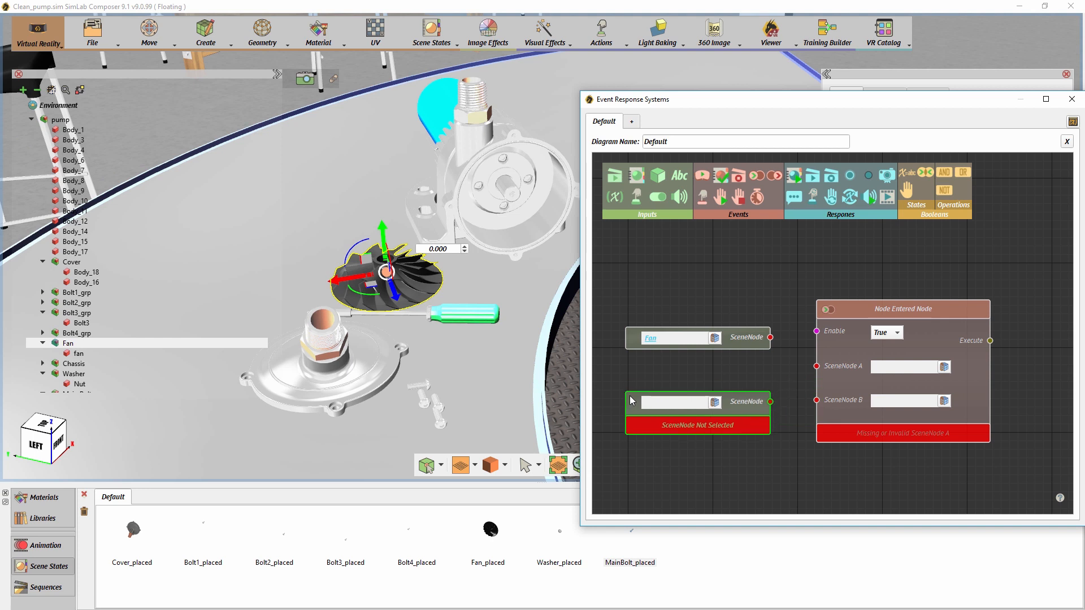
pyautogui.click(513, 197)
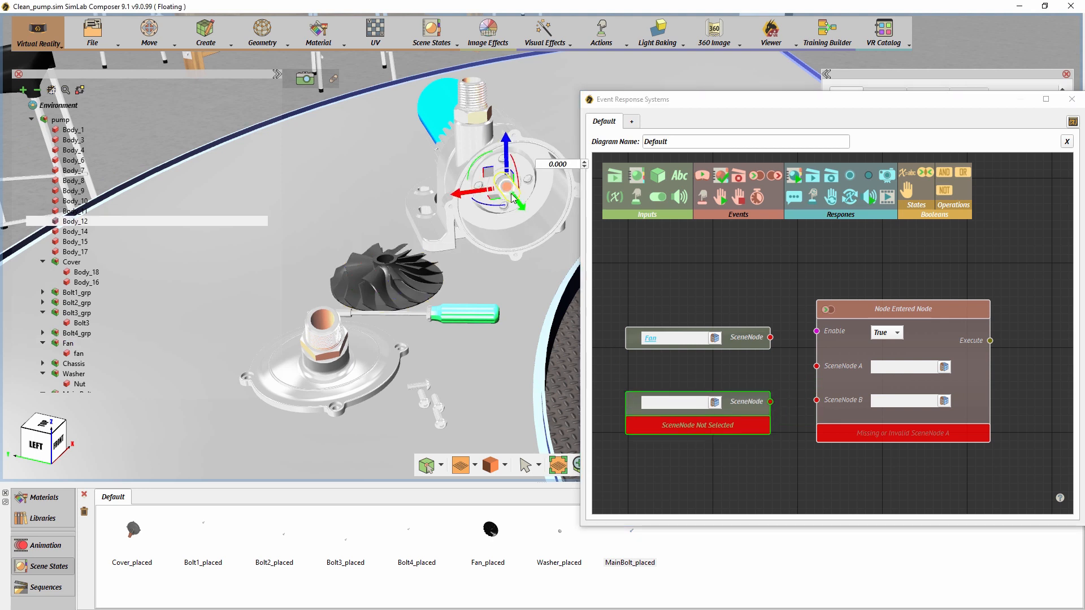
pyautogui.click(715, 402)
pyautogui.moveTo(770, 337); pyautogui.dragTo(816, 366)
pyautogui.moveTo(771, 401); pyautogui.dragTo(817, 401)
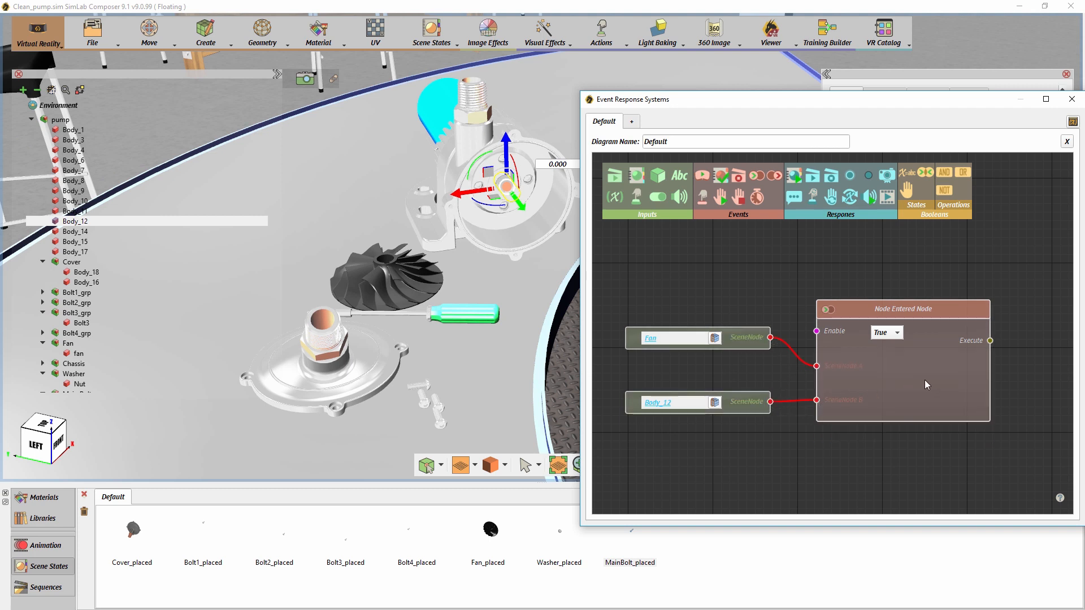
# - Add an Apply SceneState response triggered by the Node Entered event and feed it the Fan_placed scene state
pyautogui.moveTo(1009, 393); pyautogui.dragTo(829, 377)
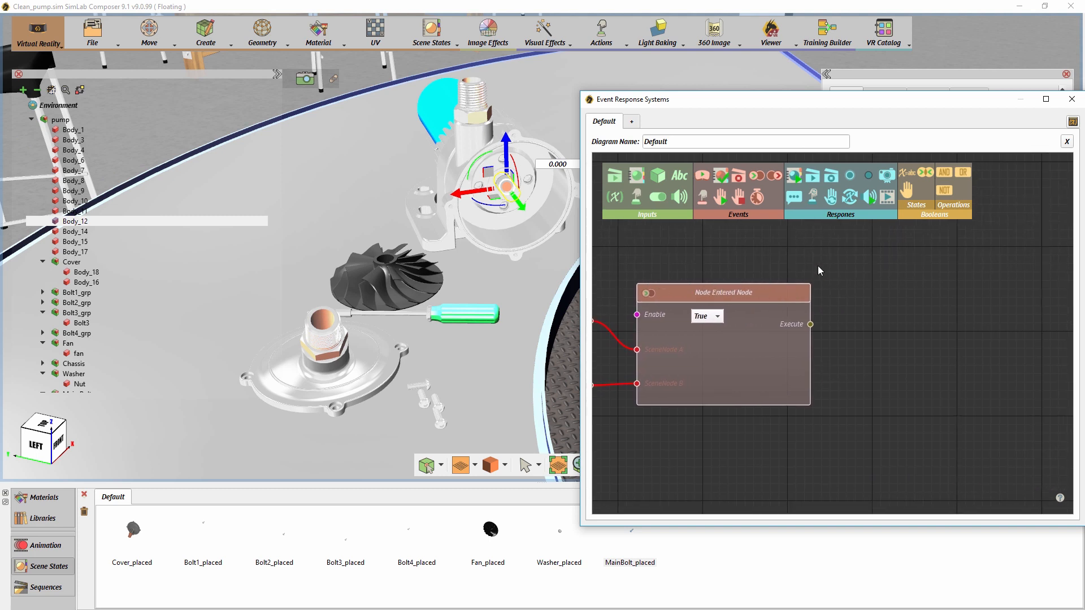
pyautogui.moveTo(798, 174); pyautogui.dragTo(909, 328)
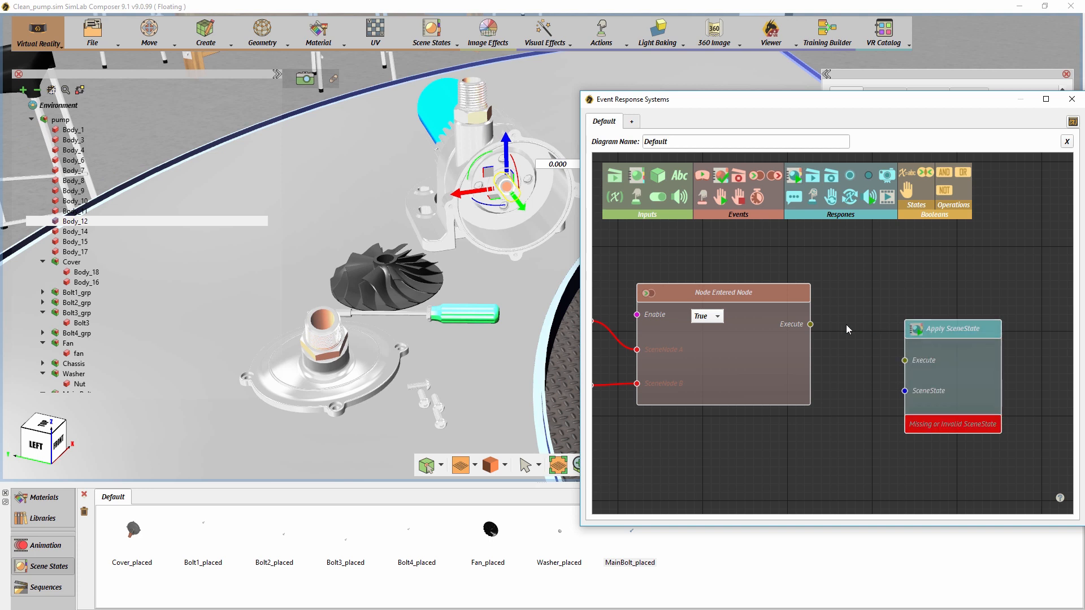
pyautogui.moveTo(812, 325); pyautogui.dragTo(905, 360)
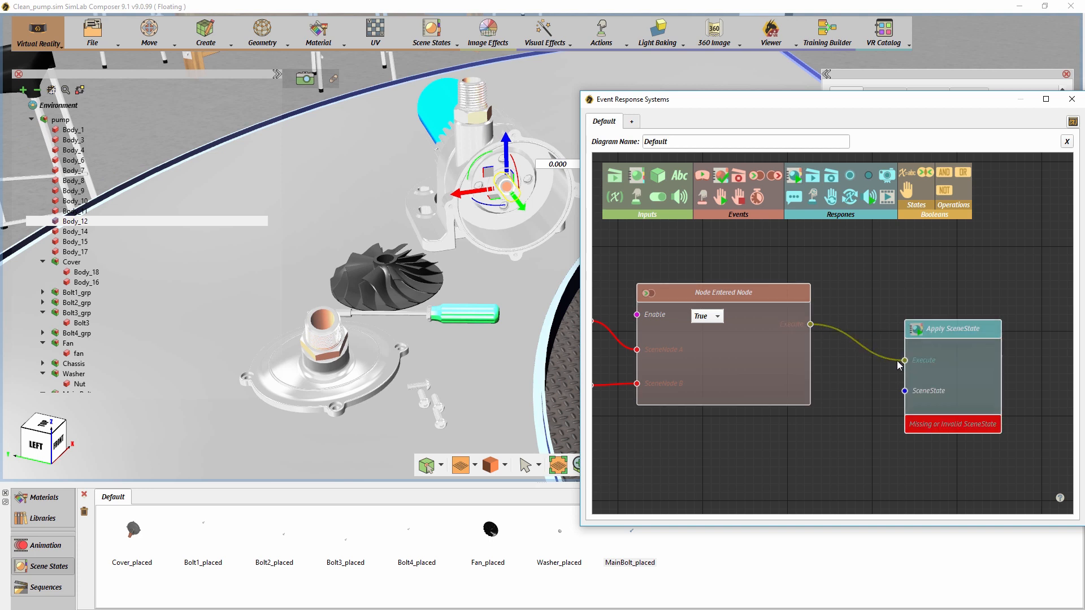
pyautogui.moveTo(499, 546); pyautogui.dragTo(793, 440)
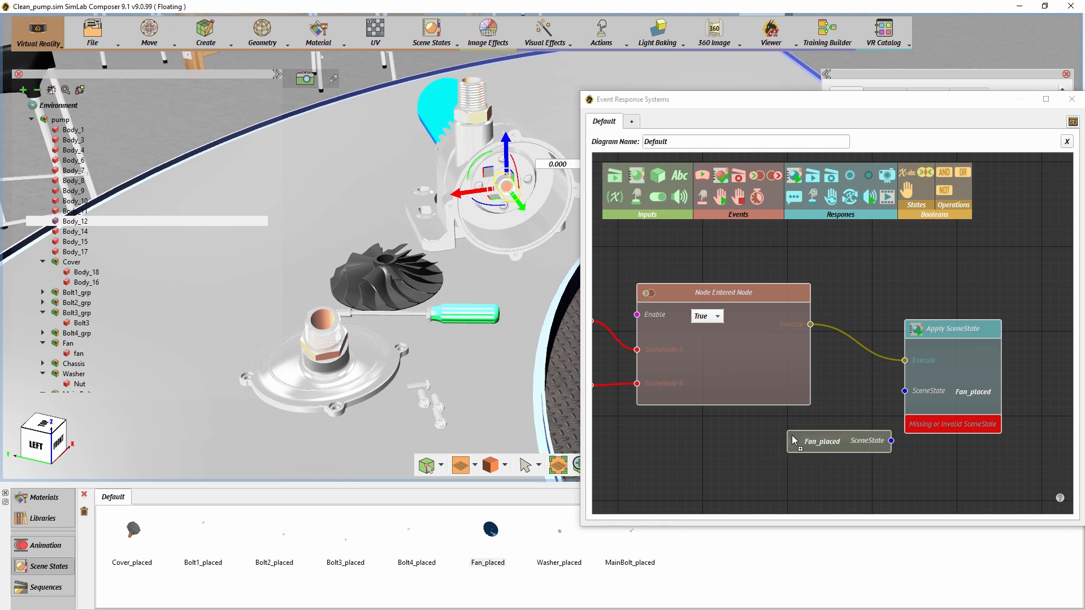
pyautogui.moveTo(892, 442); pyautogui.dragTo(904, 399)
pyautogui.scroll(-1, 904, 399)
pyautogui.moveTo(822, 402); pyautogui.dragTo(880, 401)
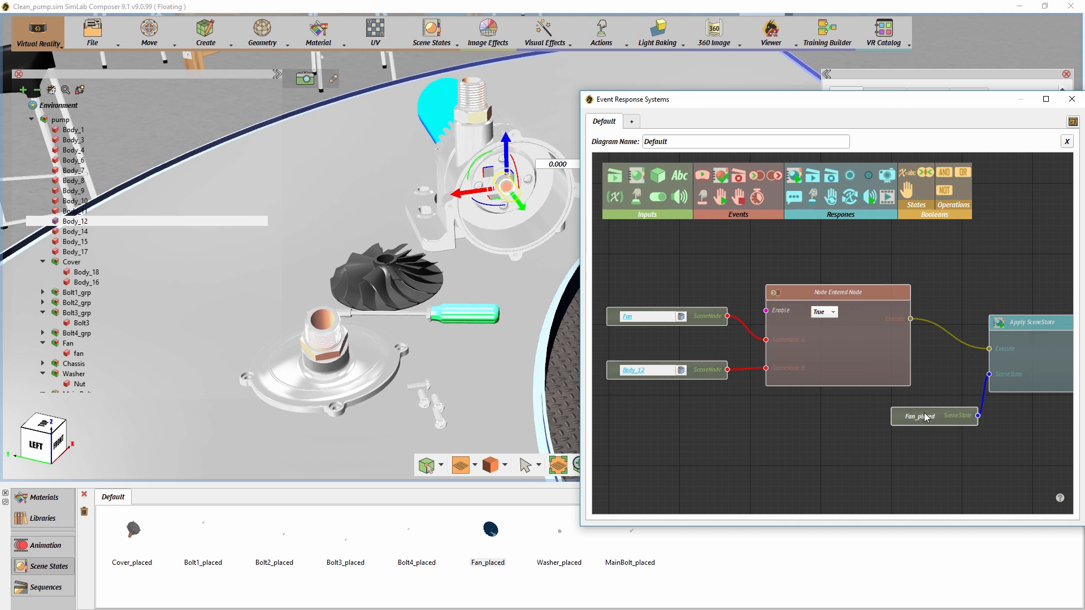
# - Make the Fan group grabbable
pyautogui.click(408, 271)
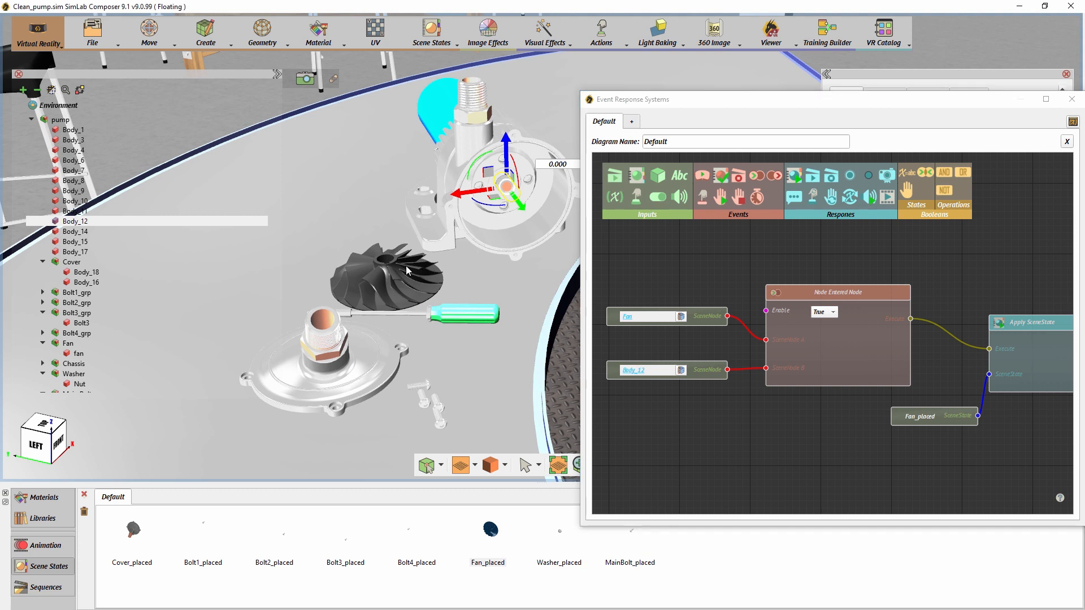
pyautogui.click(67, 344)
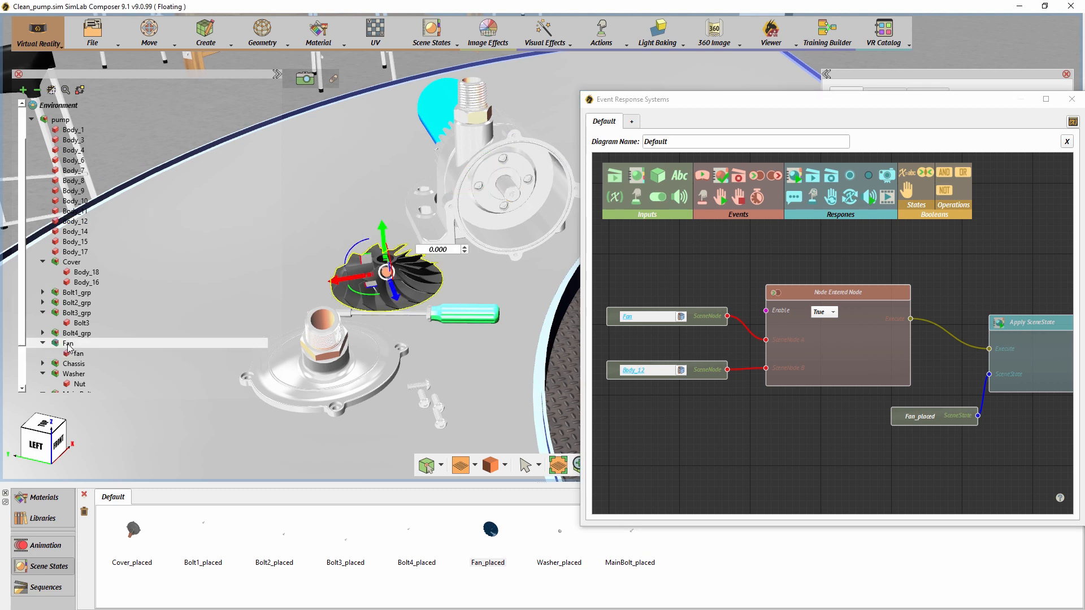
pyautogui.click(600, 35)
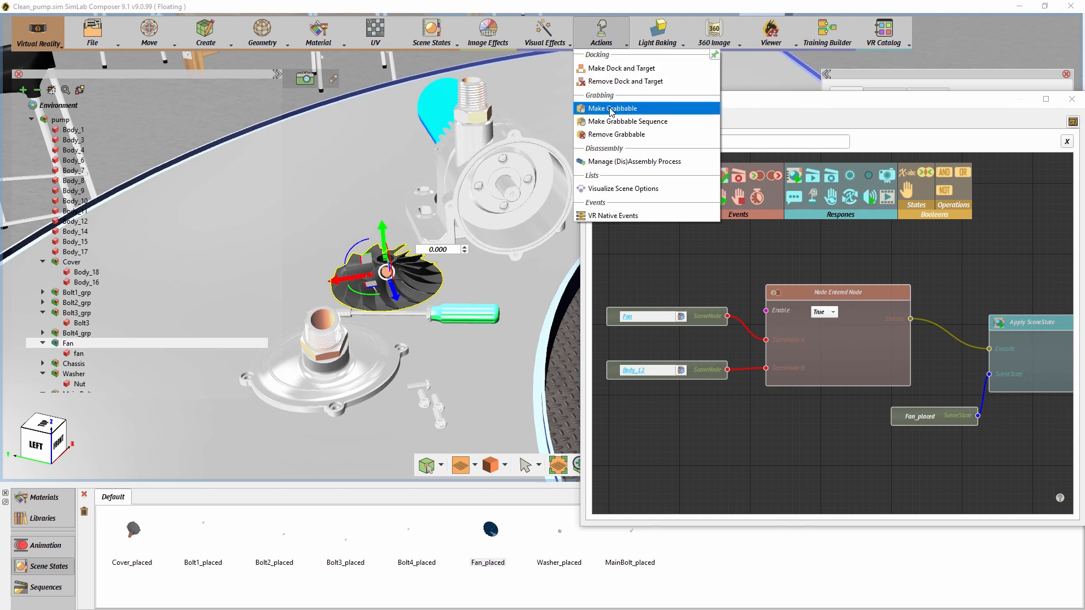
pyautogui.click(612, 108)
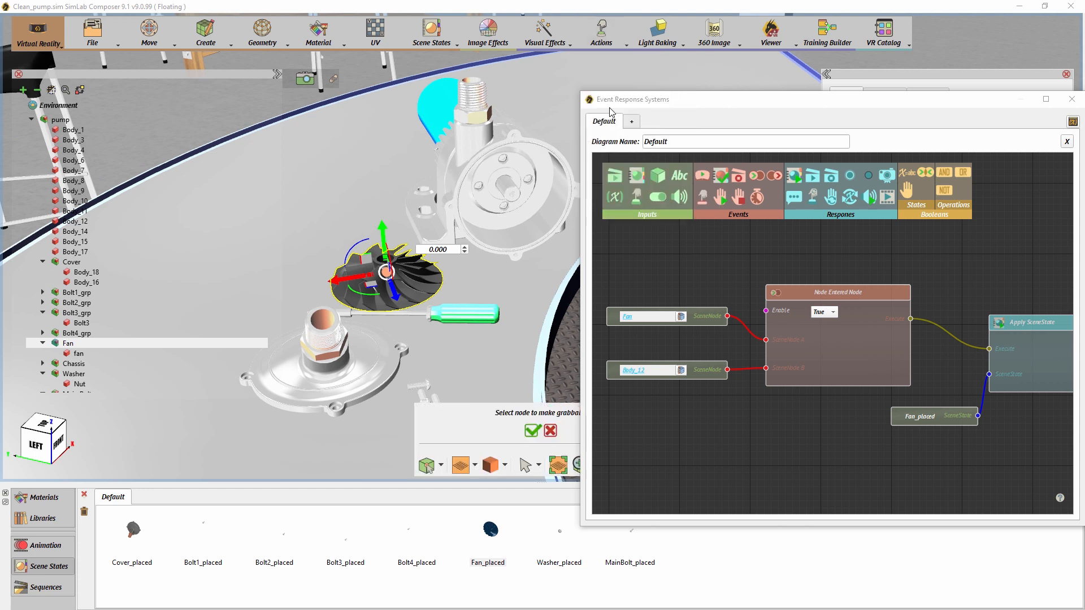
pyautogui.click(531, 431)
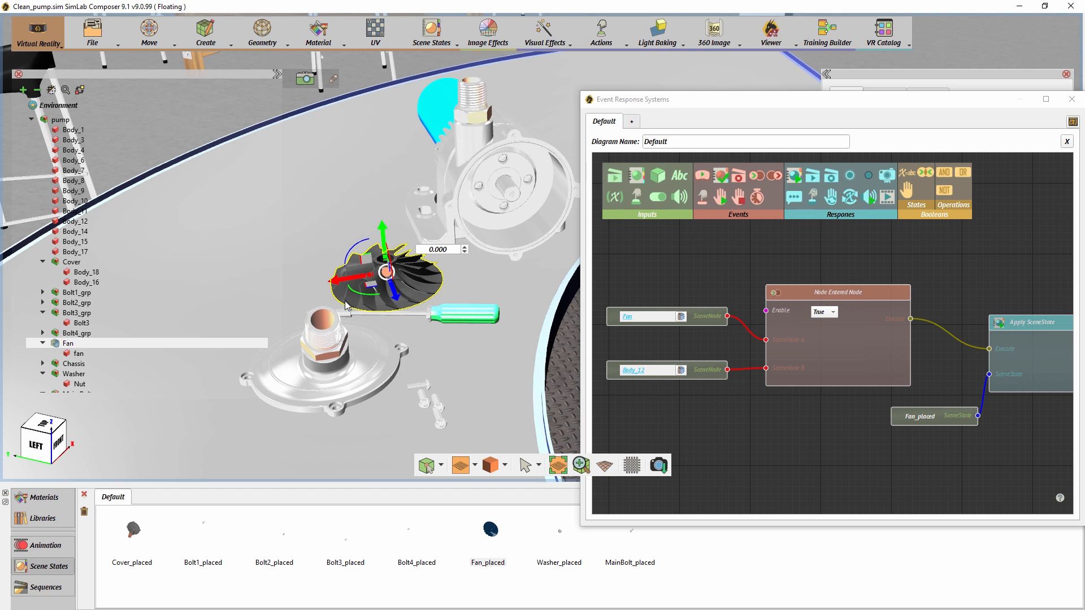
# - Show the scene in the Viewer and try grabbing the fan and placing it in the pump
pyautogui.click(776, 46)
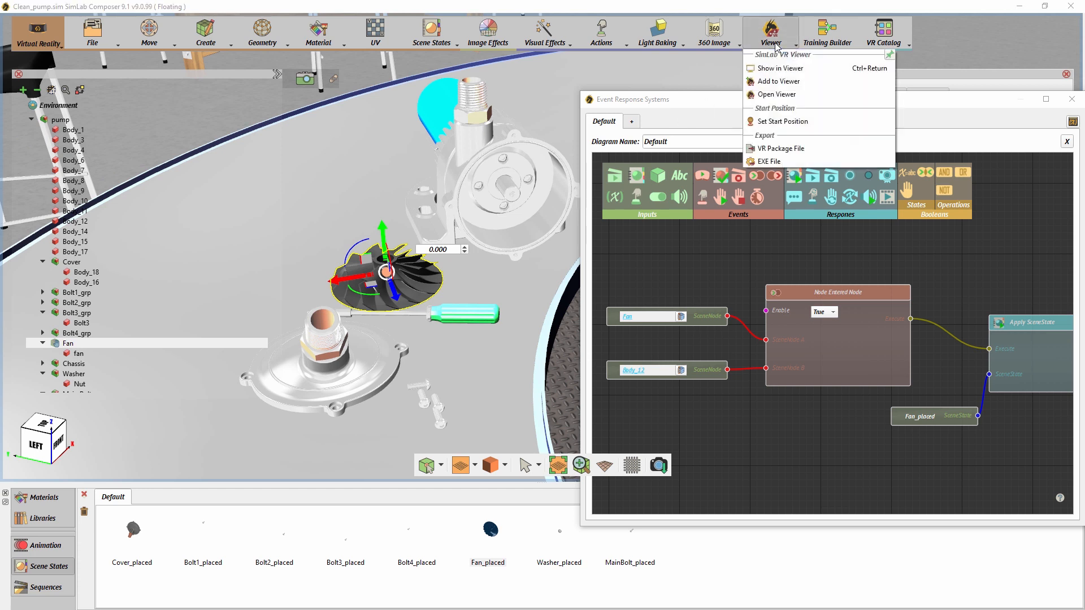
pyautogui.click(778, 69)
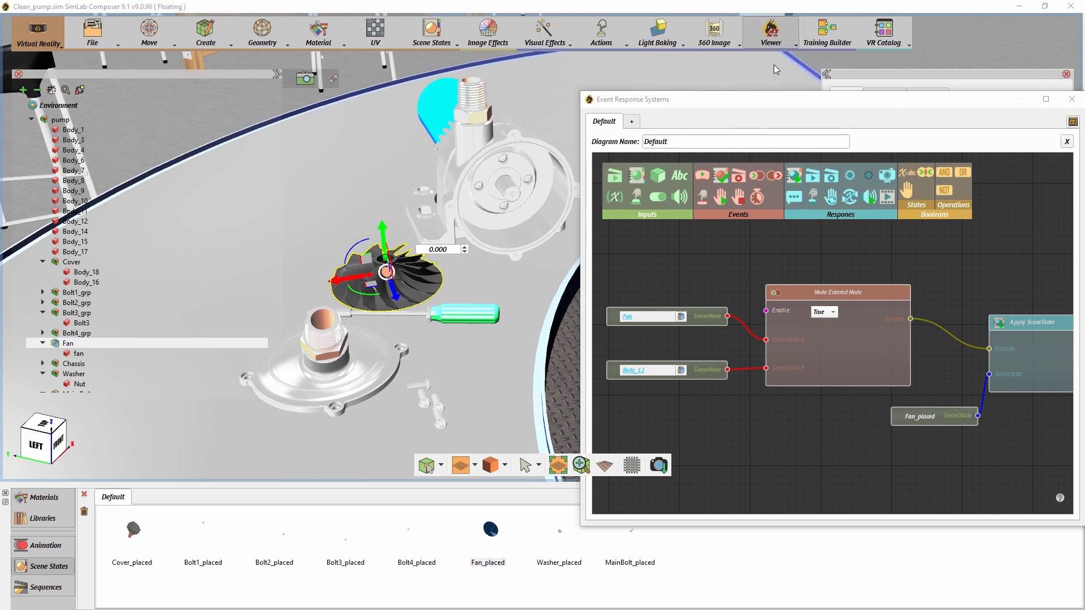
pyautogui.click(505, 293)
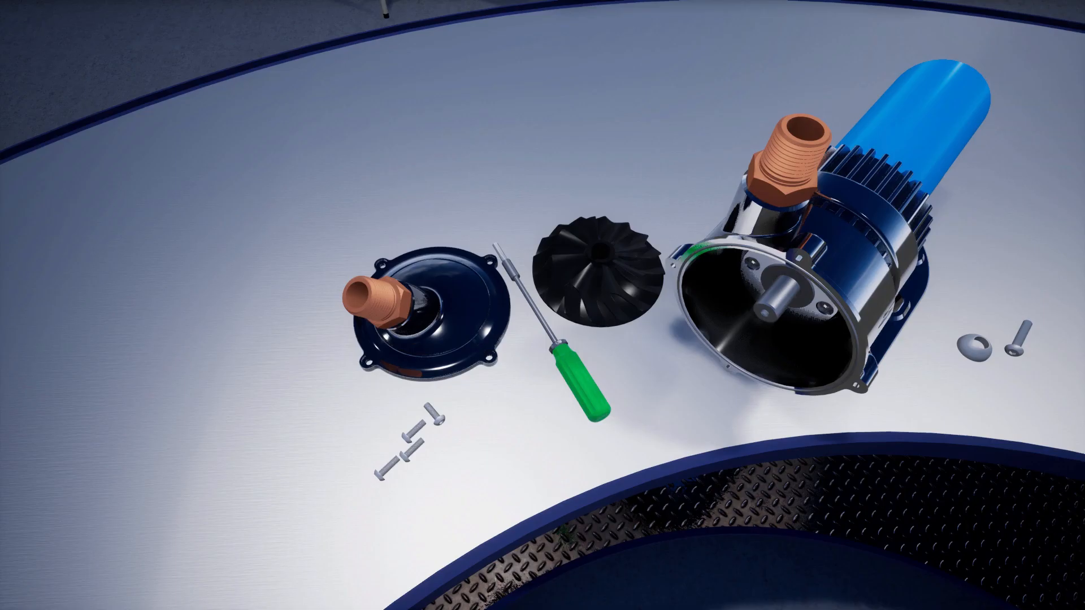
pyautogui.moveTo(542, 306); pyautogui.dragTo(572, 237, button='right')
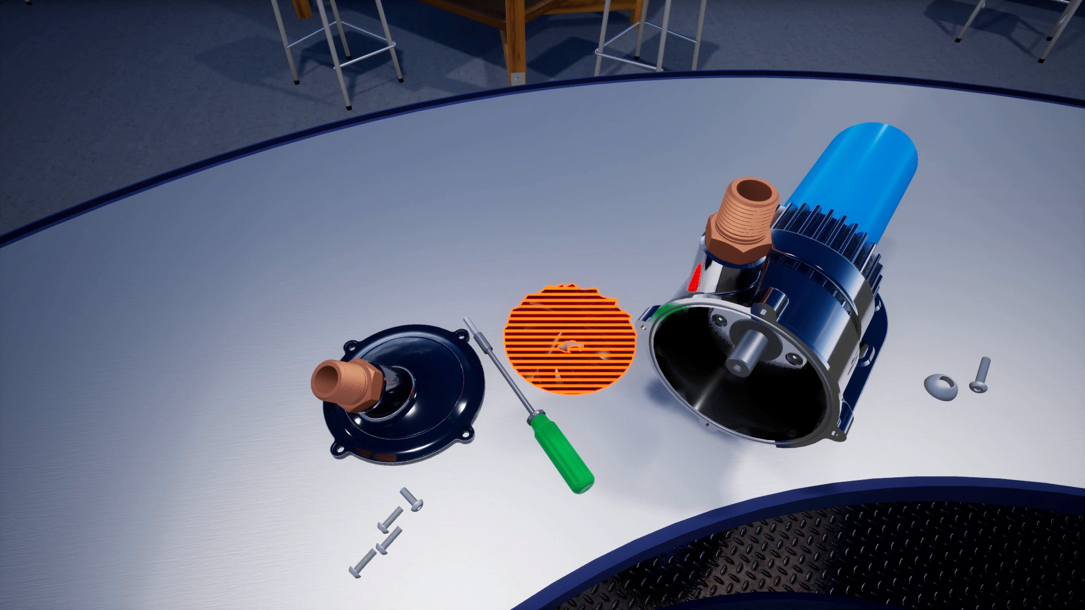
pyautogui.click(542, 305)
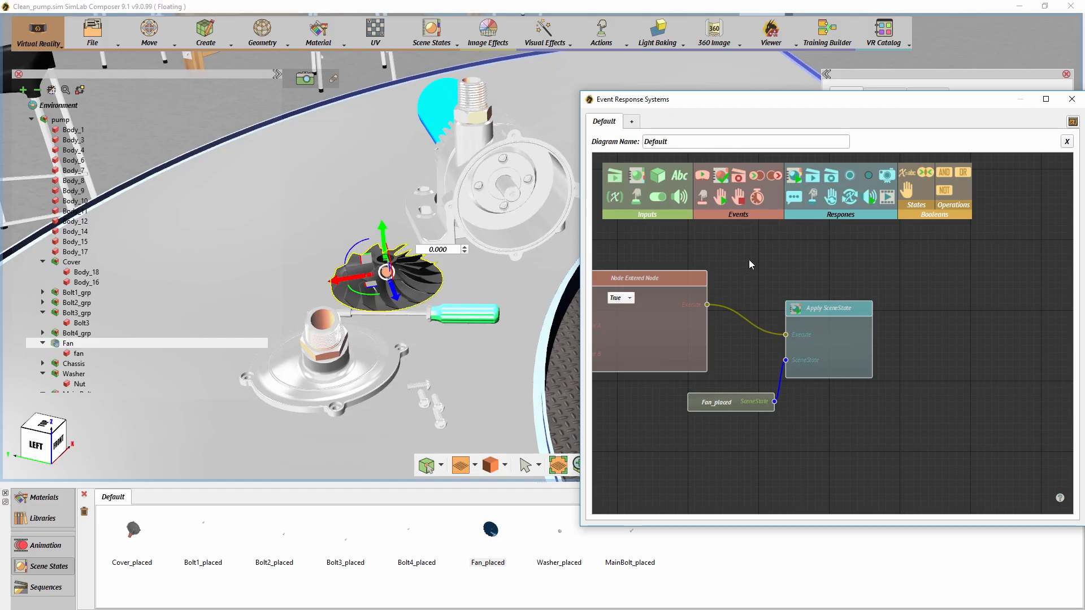
# - Add a Change Node Grabbable State response with Grab Enabled False, triggered by the fan's Node Entered event, and feed it the Fan SceneNode
pyautogui.moveTo(832, 204); pyautogui.dragTo(864, 242)
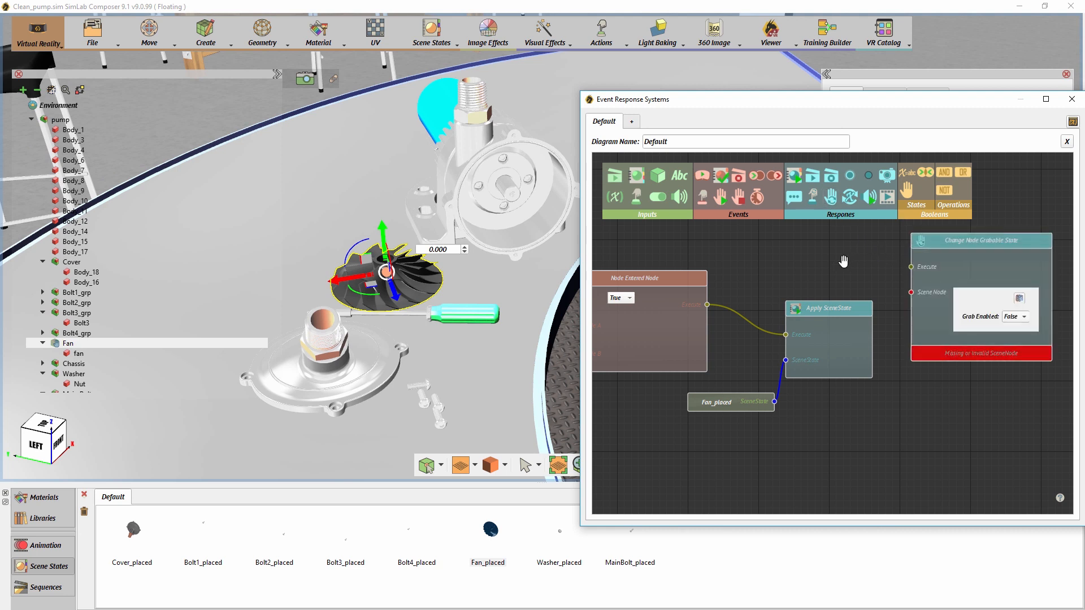
pyautogui.moveTo(843, 261); pyautogui.dragTo(836, 320)
pyautogui.moveTo(919, 302); pyautogui.dragTo(876, 223)
pyautogui.moveTo(945, 385); pyautogui.dragTo(945, 430)
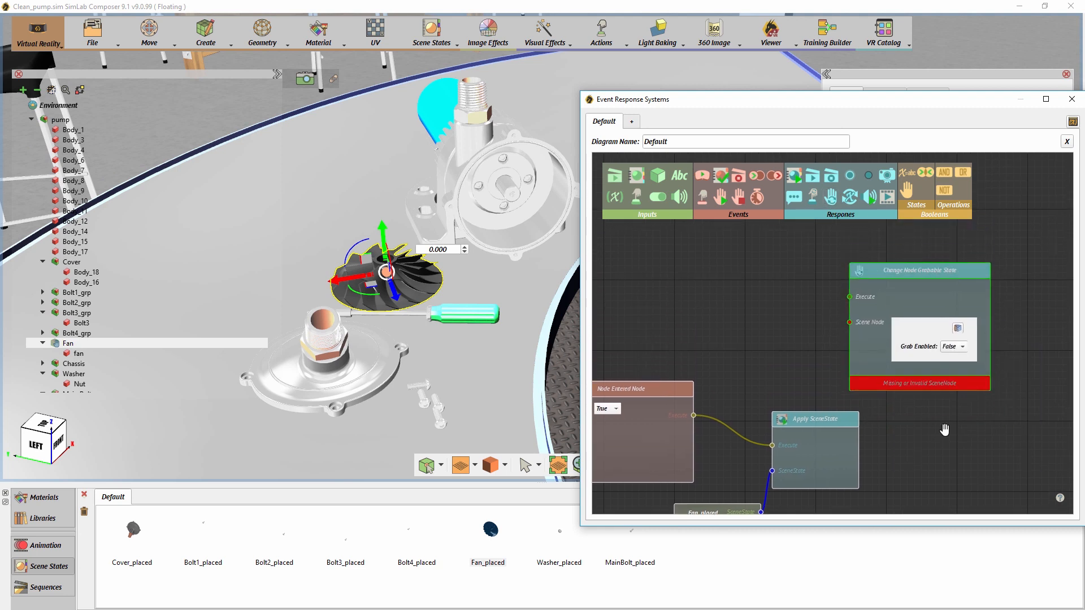
pyautogui.moveTo(693, 416); pyautogui.dragTo(847, 269)
pyautogui.moveTo(791, 297); pyautogui.dragTo(932, 271)
pyautogui.moveTo(717, 308); pyautogui.dragTo(1011, 296)
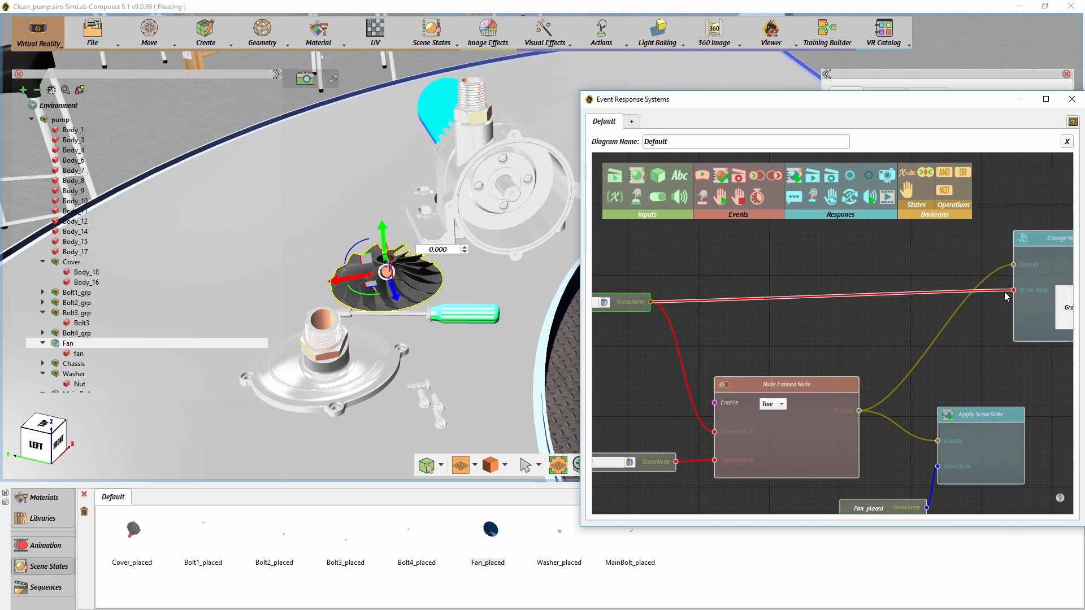
pyautogui.scroll(-1, 972, 314)
pyautogui.moveTo(931, 320); pyautogui.dragTo(956, 301)
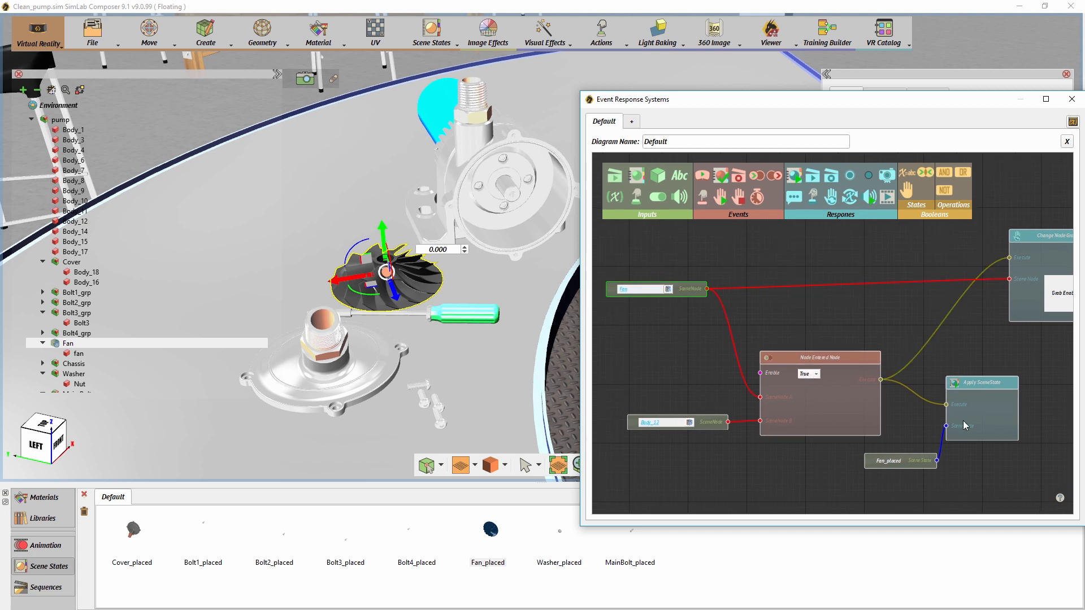
pyautogui.moveTo(944, 353); pyautogui.dragTo(877, 366)
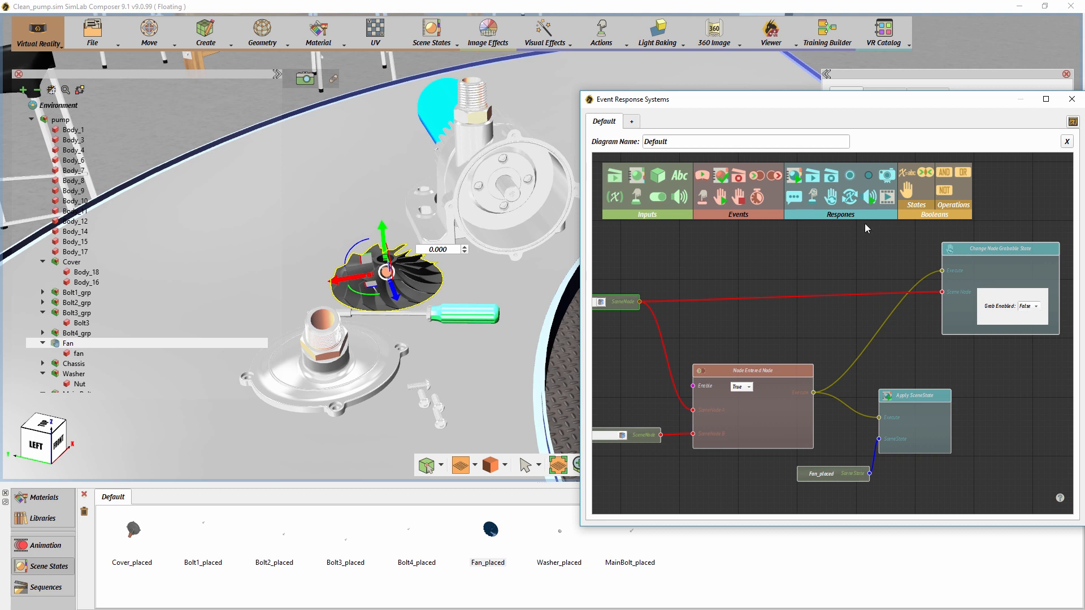
# - Select the Washer in the model, then add a SceneNode input to the diagram and assign the Washer to it
pyautogui.moveTo(747, 102); pyautogui.dragTo(609, 273)
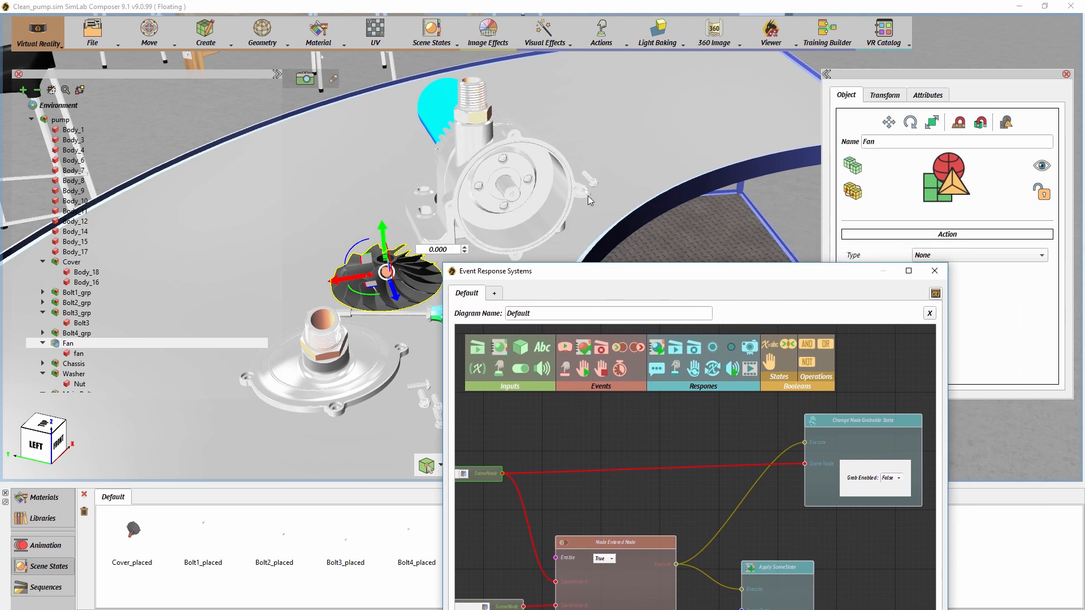
pyautogui.click(587, 195)
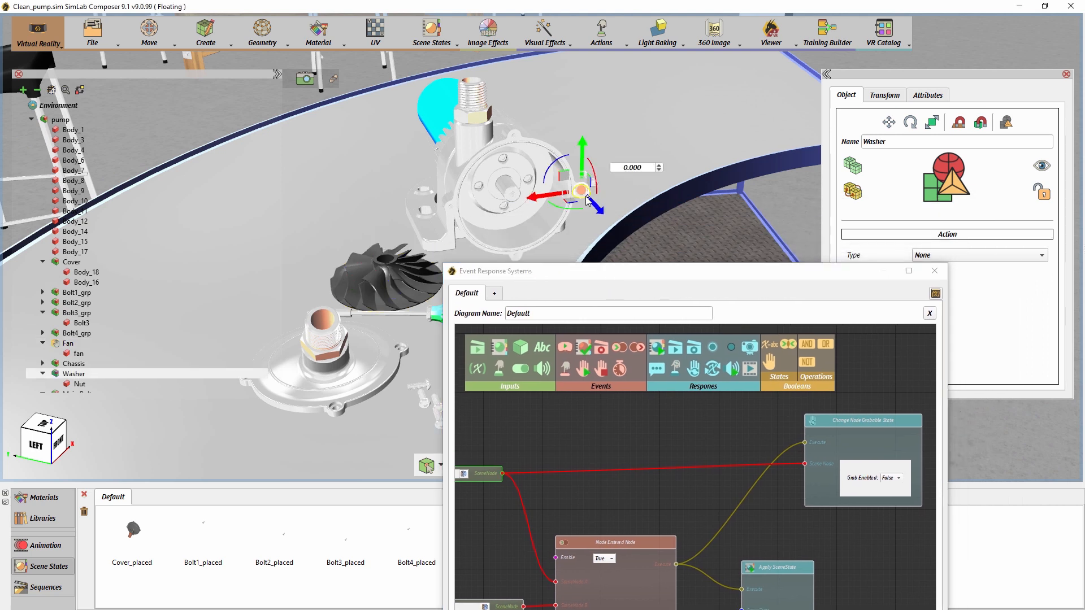
pyautogui.moveTo(656, 266); pyautogui.dragTo(736, 98)
pyautogui.moveTo(770, 265); pyautogui.dragTo(651, 255)
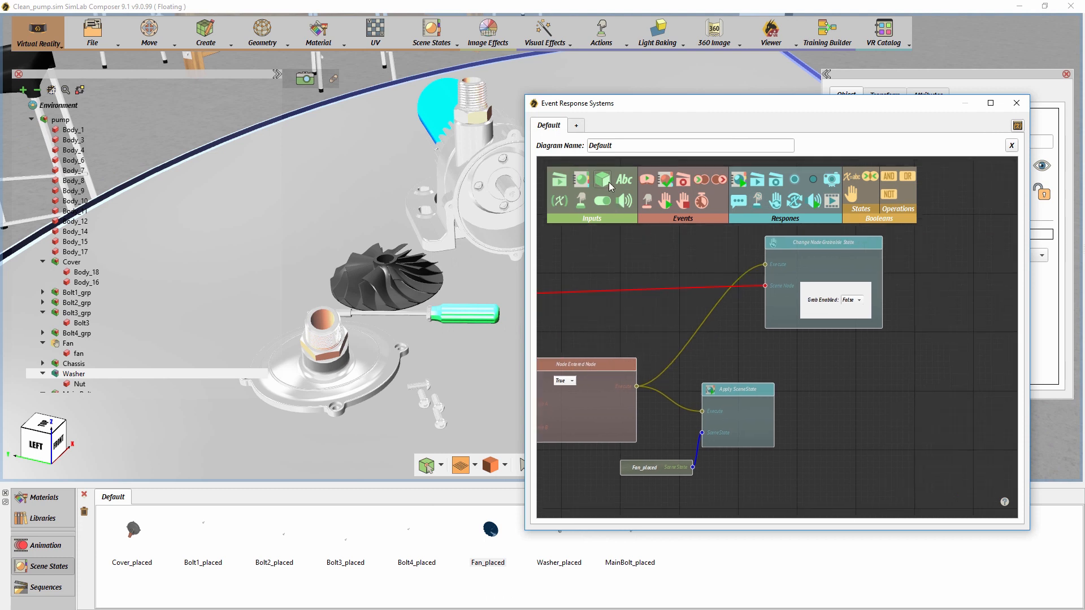
pyautogui.moveTo(852, 397); pyautogui.dragTo(852, 397)
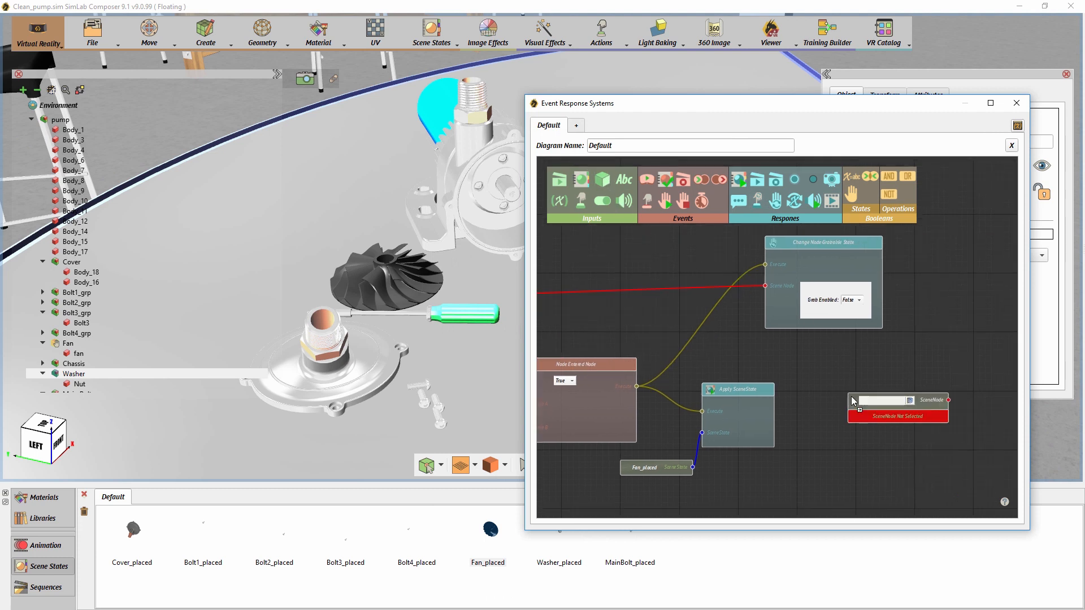
pyautogui.click(910, 401)
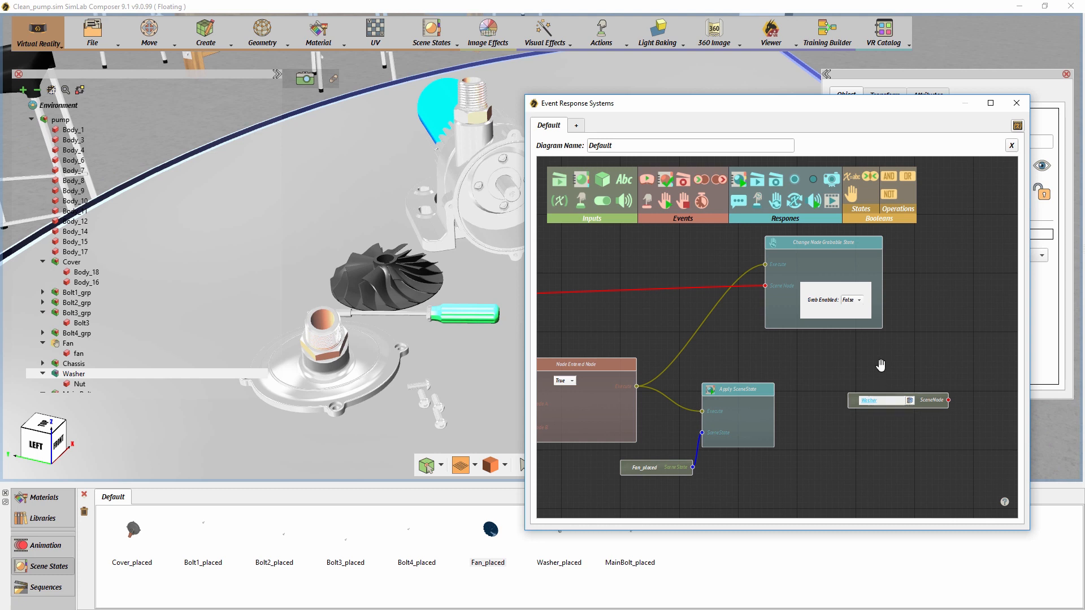
pyautogui.moveTo(898, 404); pyautogui.dragTo(870, 461)
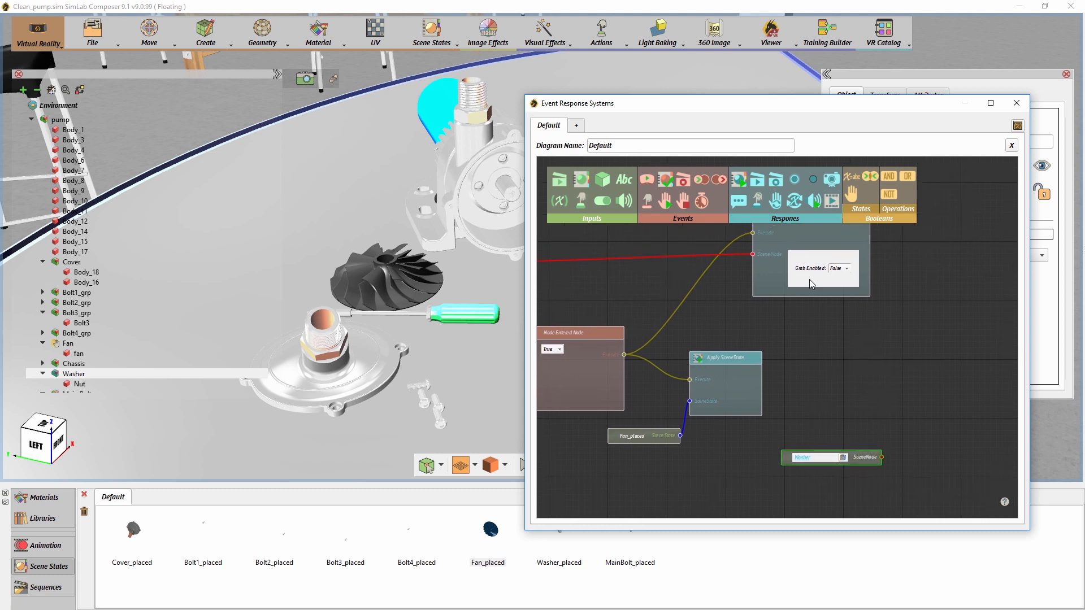
# - Add a Change Node Grabbable State response for the Washer, triggered by the fan's Node Entered event, with Grab Enabled set to True
pyautogui.moveTo(776, 202)
pyautogui.mouseDown()
pyautogui.moveTo(825, 261)
pyautogui.moveTo(902, 328)
pyautogui.moveTo(912, 320)
pyautogui.mouseUp()
pyautogui.moveTo(624, 354); pyautogui.dragTo(910, 345)
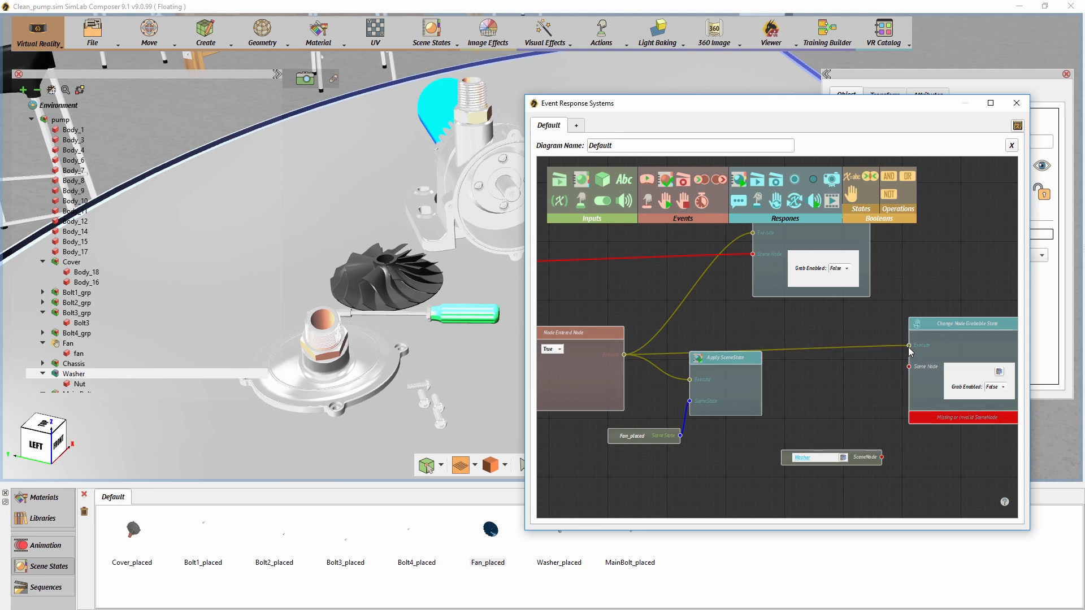
pyautogui.moveTo(882, 456); pyautogui.dragTo(908, 367)
pyautogui.click(995, 381)
pyautogui.click(992, 367)
pyautogui.moveTo(860, 460); pyautogui.dragTo(809, 438)
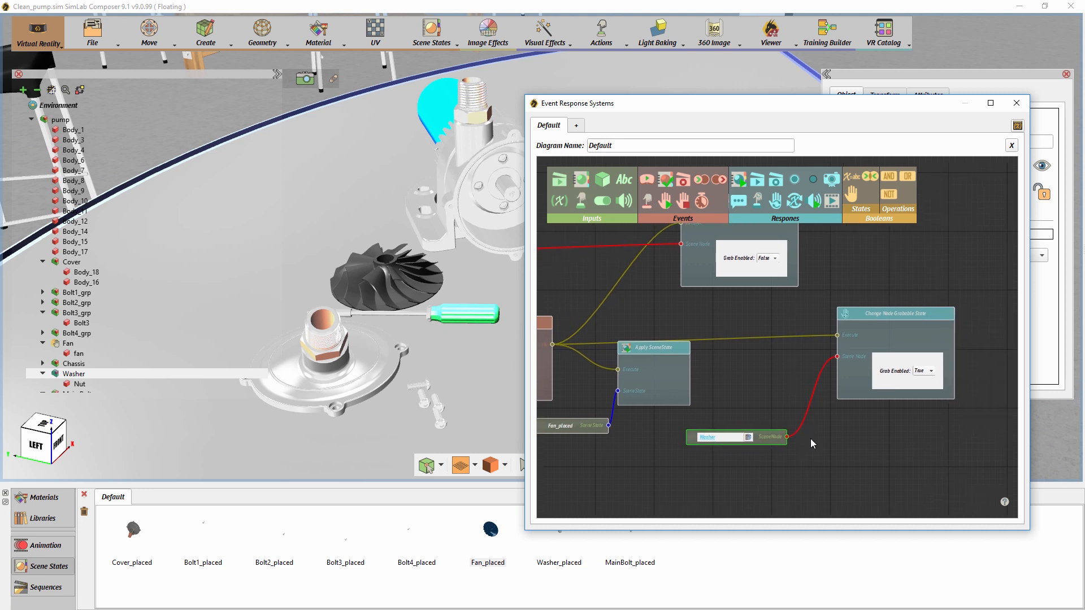
pyautogui.moveTo(683, 350); pyautogui.dragTo(685, 359)
# - Add a second Node Entered event below the Washer's grabbable-state response and connect the Washer to its SceneNode A
pyautogui.moveTo(649, 107); pyautogui.dragTo(771, 144)
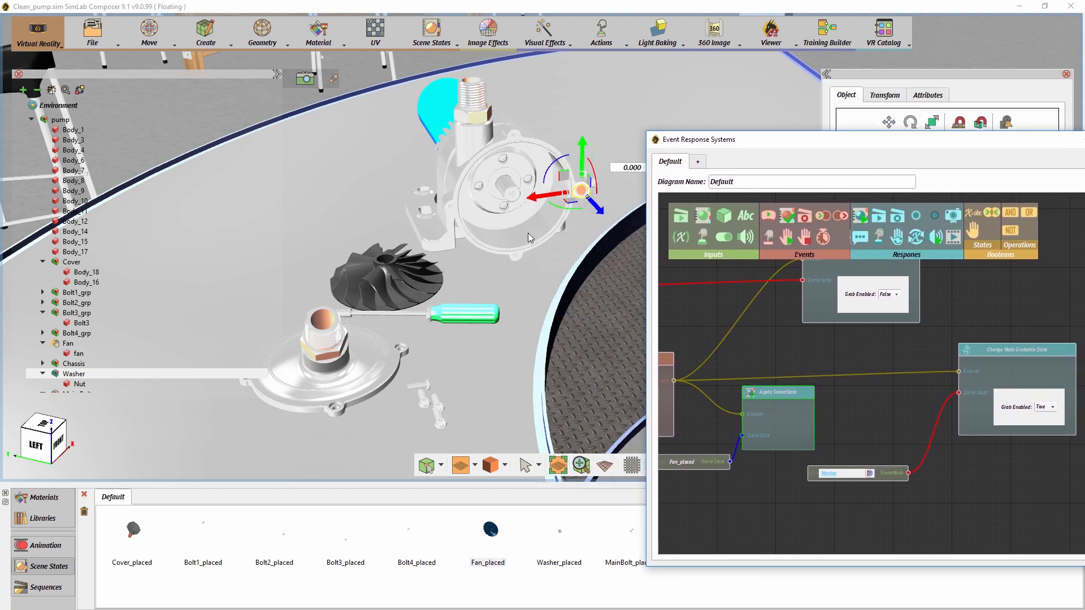
pyautogui.moveTo(827, 223); pyautogui.dragTo(836, 253)
pyautogui.moveTo(989, 485); pyautogui.dragTo(988, 485)
pyautogui.moveTo(973, 467); pyautogui.dragTo(845, 403, button='middle')
pyautogui.moveTo(880, 428); pyautogui.dragTo(881, 408)
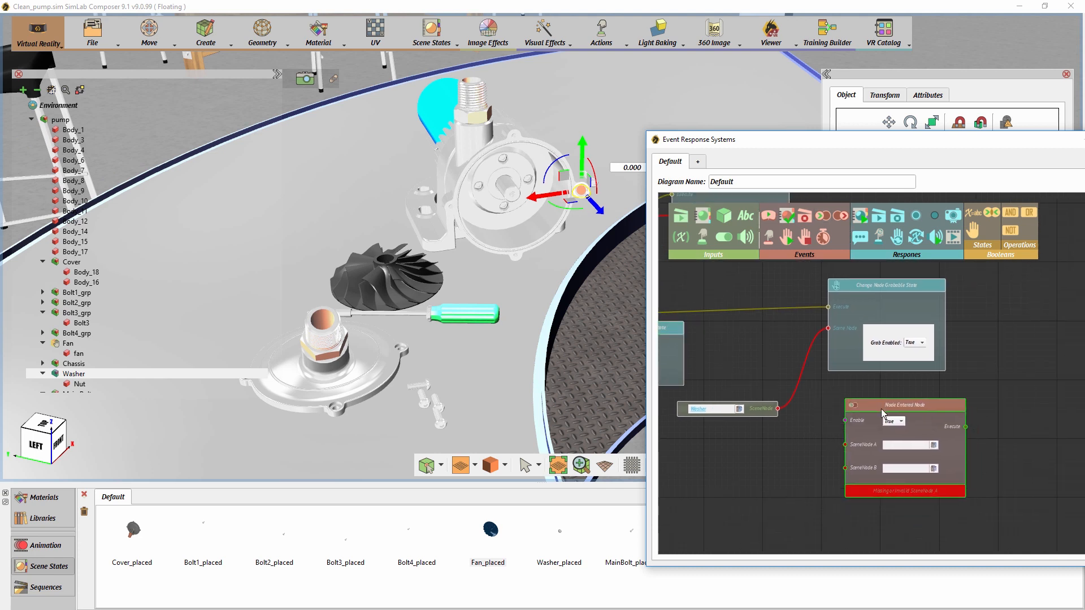
pyautogui.moveTo(778, 408); pyautogui.dragTo(854, 443)
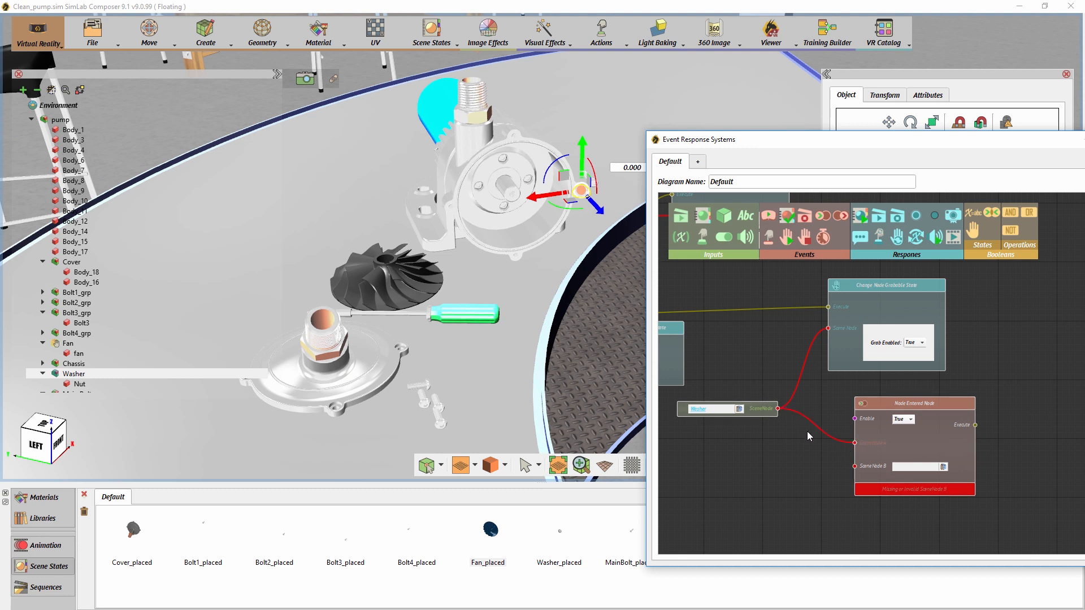
# - Add a SceneNode input for the Fan and connect it to SceneNode B of the Washer's Node Entered event
pyautogui.click(415, 283)
pyautogui.moveTo(723, 221); pyautogui.dragTo(760, 485)
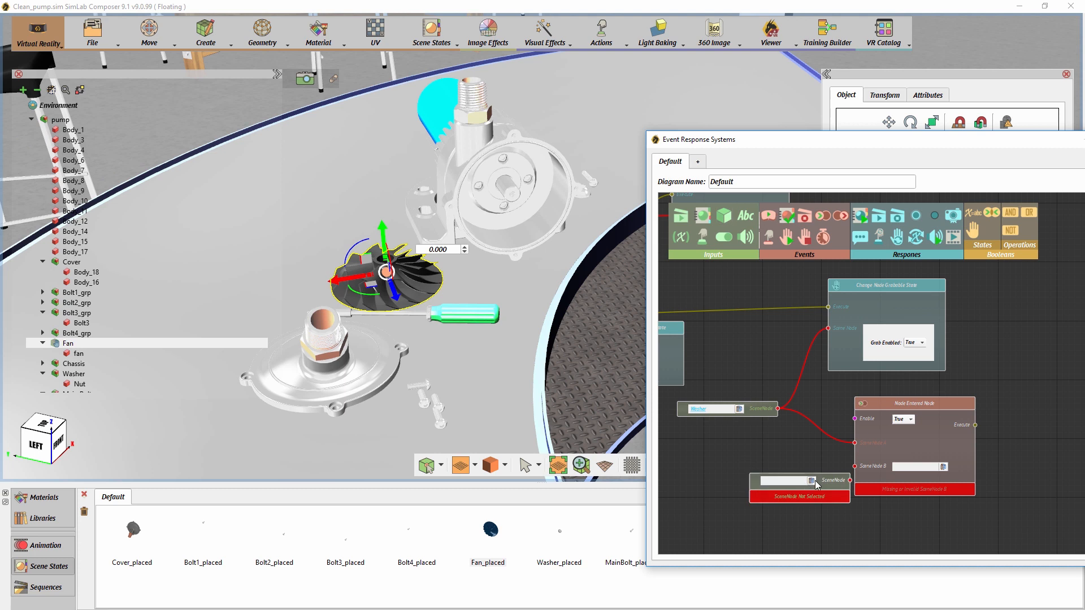
pyautogui.click(812, 481)
pyautogui.moveTo(842, 485); pyautogui.dragTo(854, 466)
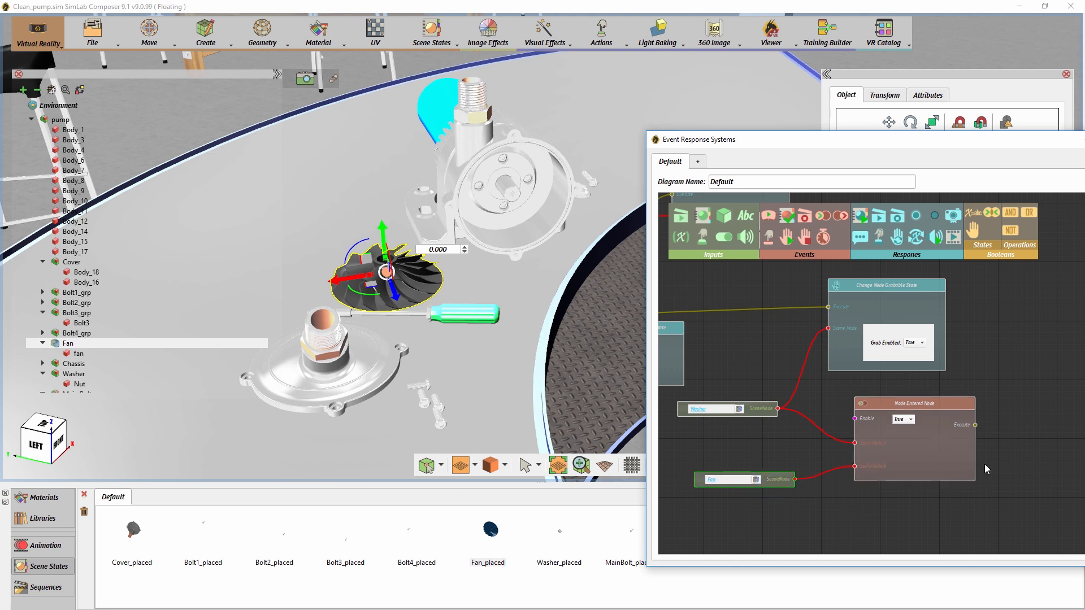
# - Add an Apply SceneState response triggered by the Washer's Node Entered event and feed it the Washer_placed scene state
pyautogui.moveTo(983, 467); pyautogui.dragTo(877, 456)
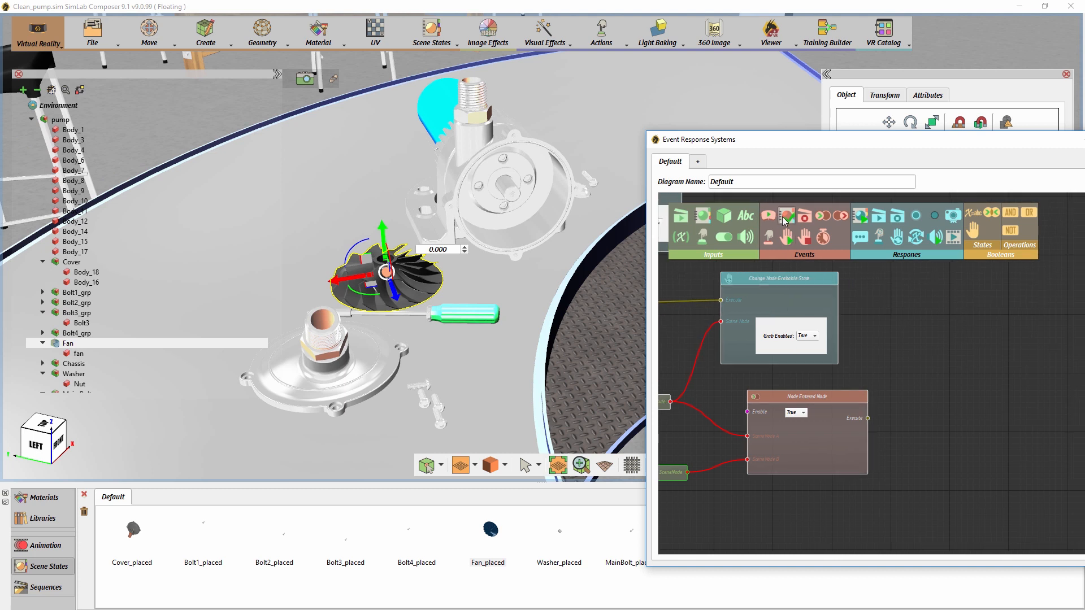
pyautogui.moveTo(869, 223); pyautogui.dragTo(951, 421)
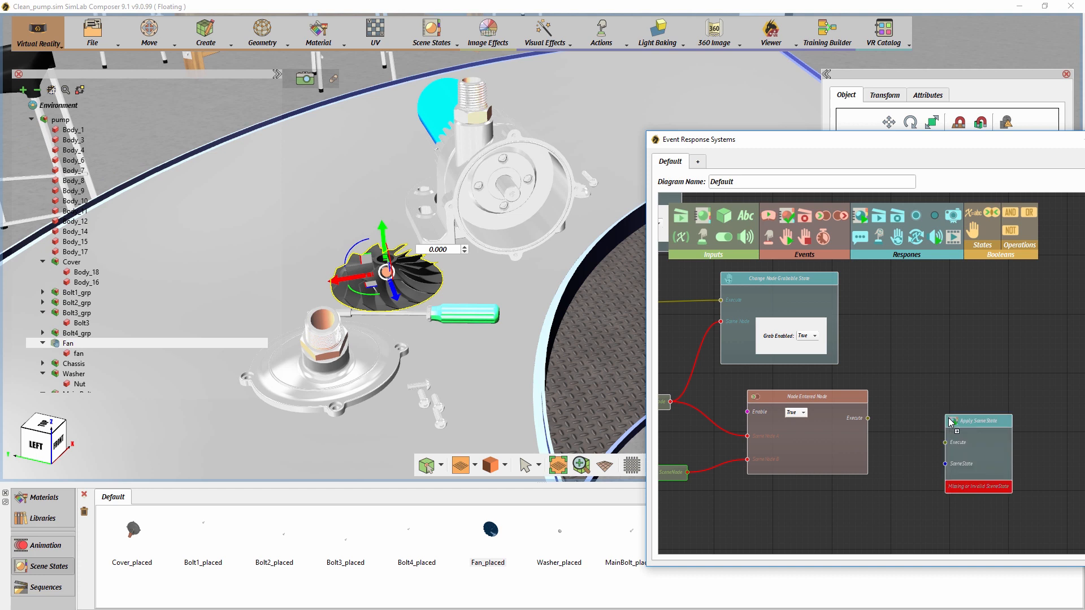
pyautogui.moveTo(867, 418); pyautogui.dragTo(944, 445)
pyautogui.moveTo(561, 540); pyautogui.dragTo(945, 463)
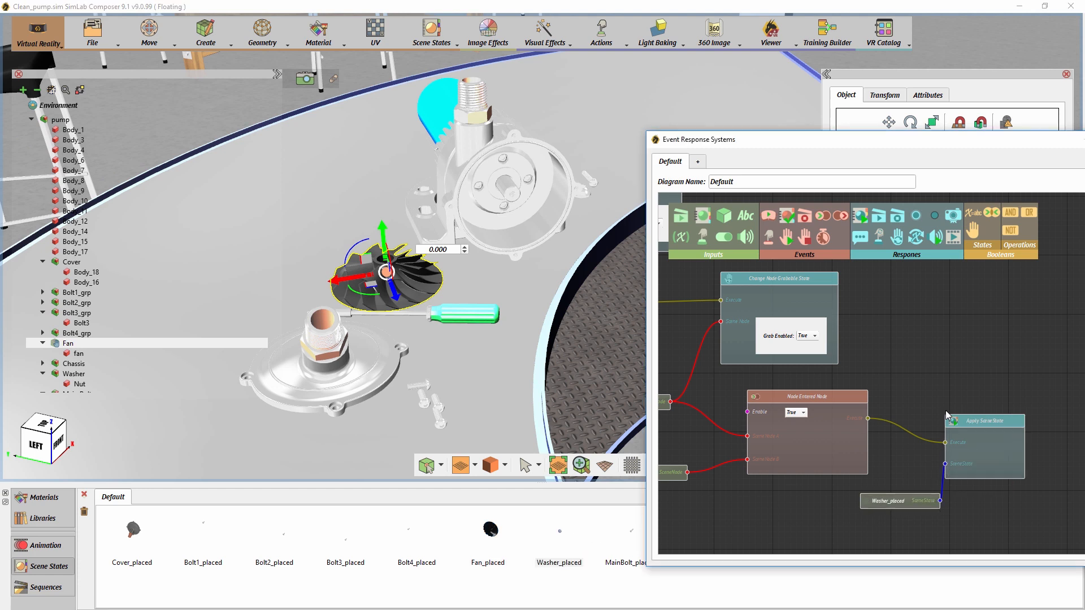
pyautogui.moveTo(942, 400); pyautogui.dragTo(952, 361, button='middle')
# - Add a Change Node Grabbable State response triggered by the Washer's Node Entered event and space out the Washer_placed and Apply SceneState nodes
pyautogui.scroll(-1, 975, 402)
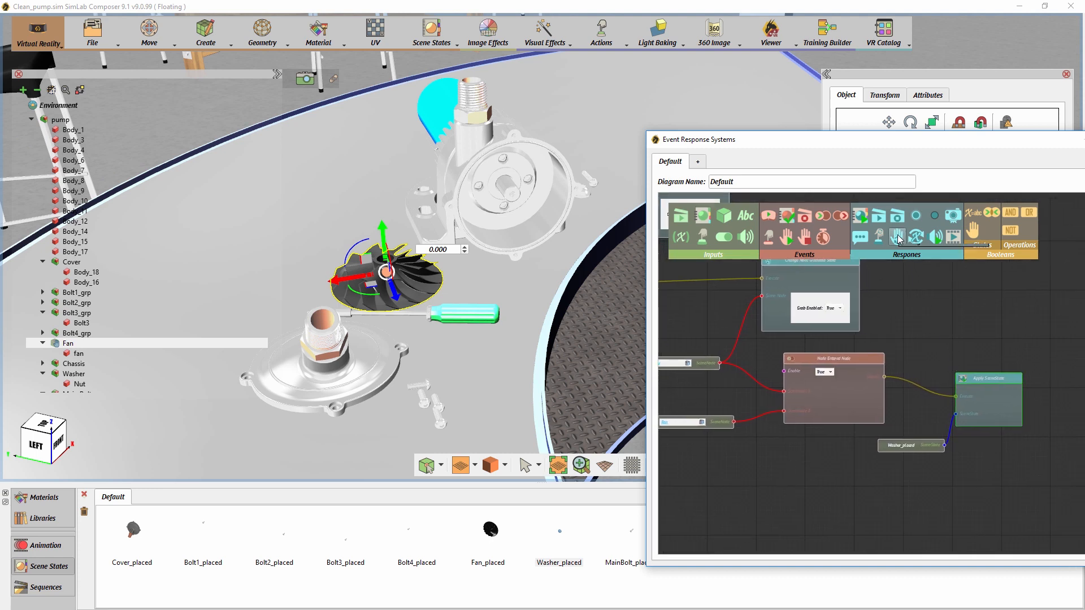
pyautogui.moveTo(898, 238); pyautogui.dragTo(988, 287)
pyautogui.moveTo(935, 315); pyautogui.dragTo(847, 314, button='middle')
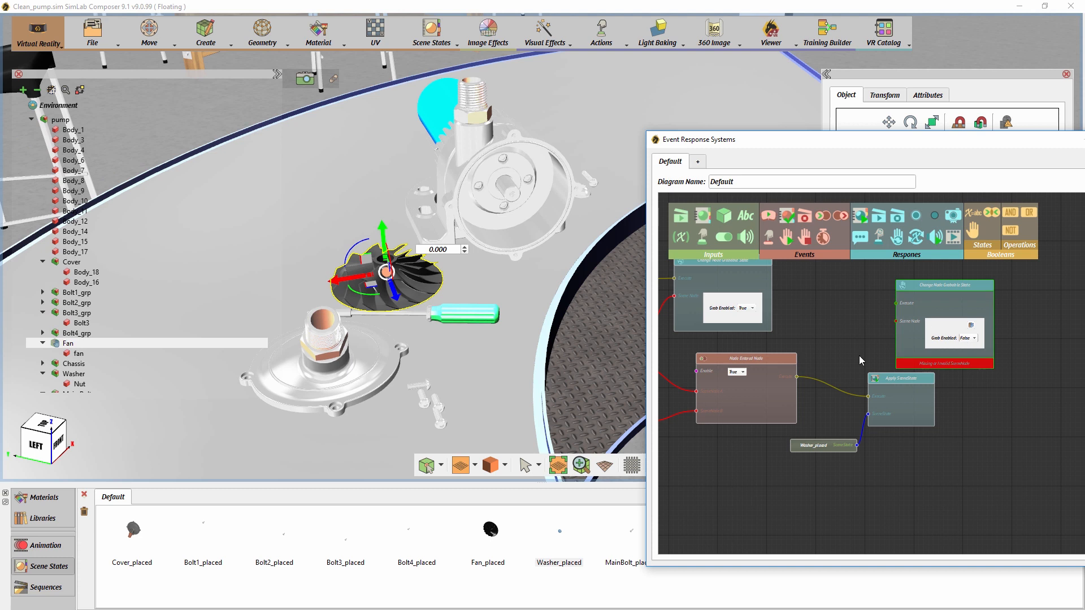
pyautogui.moveTo(797, 376); pyautogui.dragTo(897, 304)
pyautogui.moveTo(910, 381); pyautogui.dragTo(947, 433)
pyautogui.moveTo(837, 448); pyautogui.dragTo(888, 453)
# - Duplicate the Washer SceneNode input, connect the copy to the response with Grab Enabled False, and arrange both nodes clear of the event
pyautogui.click(681, 369)
pyautogui.moveTo(682, 368); pyautogui.dragTo(679, 356)
pyautogui.moveTo(751, 353); pyautogui.dragTo(807, 353)
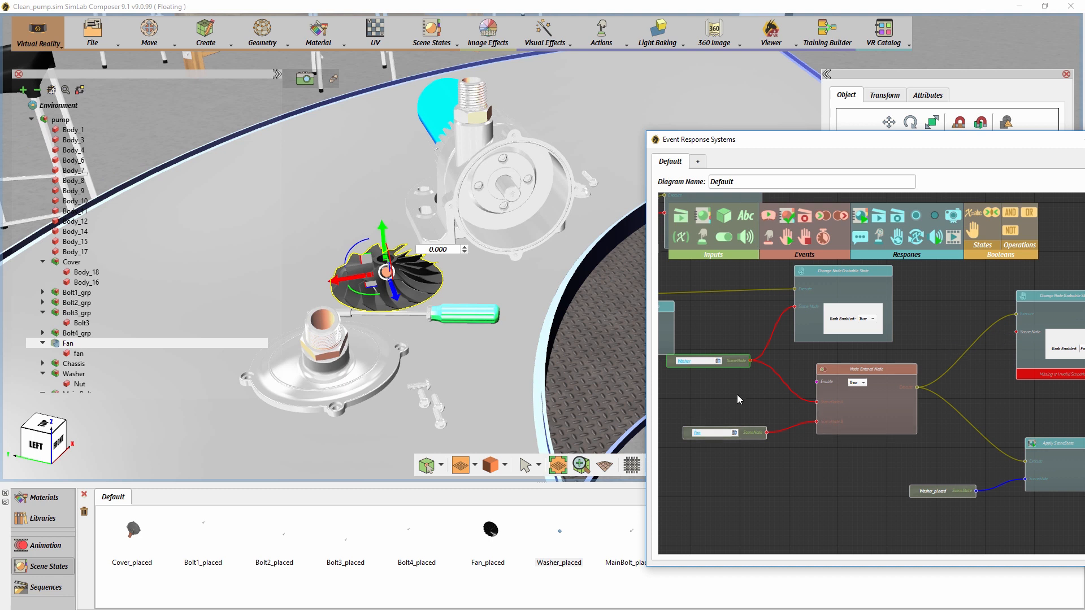
pyautogui.hotkey('ctrl', 'v')
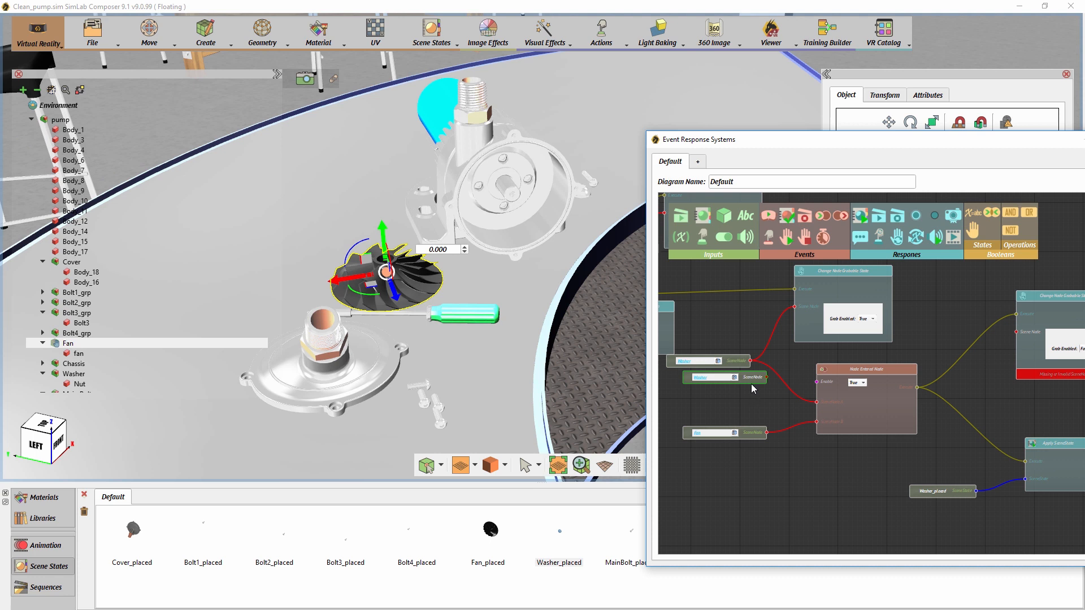
pyautogui.moveTo(752, 383); pyautogui.dragTo(1017, 332)
pyautogui.moveTo(952, 391); pyautogui.dragTo(833, 397)
pyautogui.moveTo(930, 322); pyautogui.dragTo(974, 338)
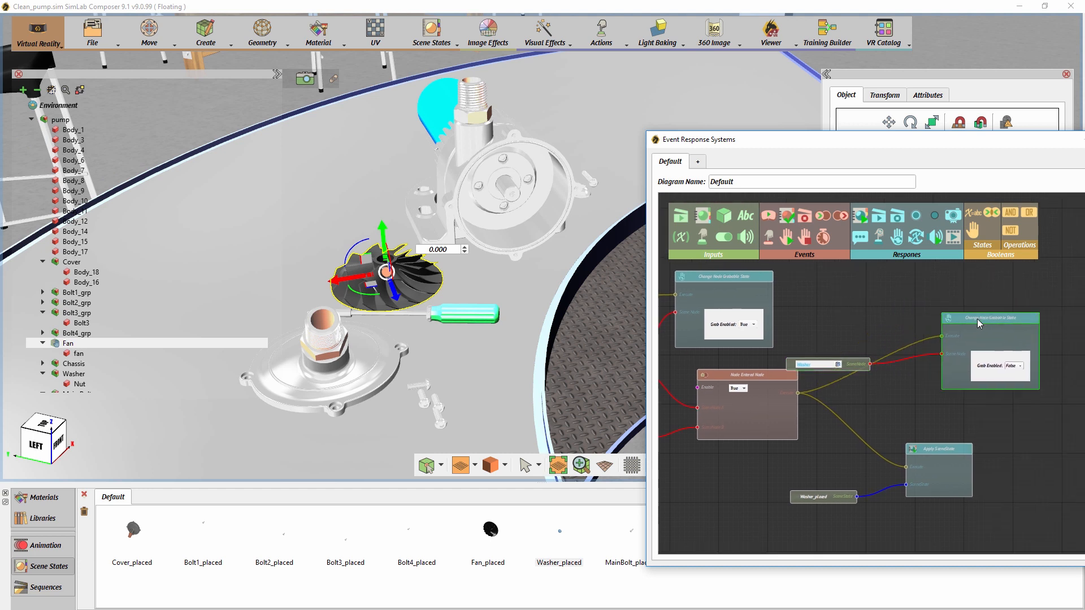
pyautogui.moveTo(863, 368); pyautogui.dragTo(908, 392)
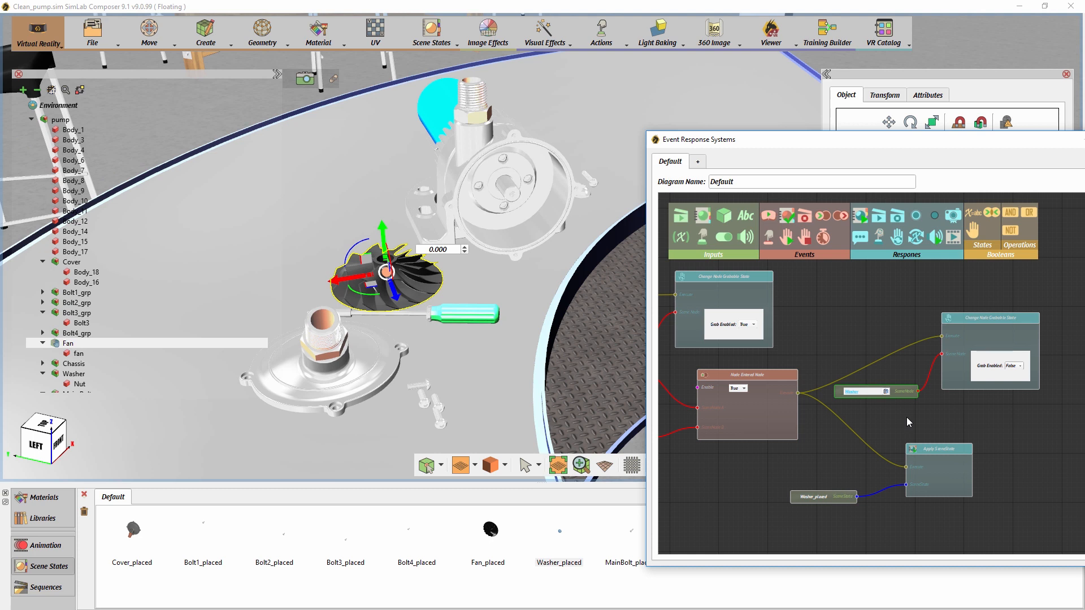
# - Add another Change Node Grabbable State response beside Apply SceneState and trigger it from the Washer's Node Entered event
pyautogui.moveTo(906, 417); pyautogui.dragTo(830, 424)
pyautogui.scroll(-1, 835, 422)
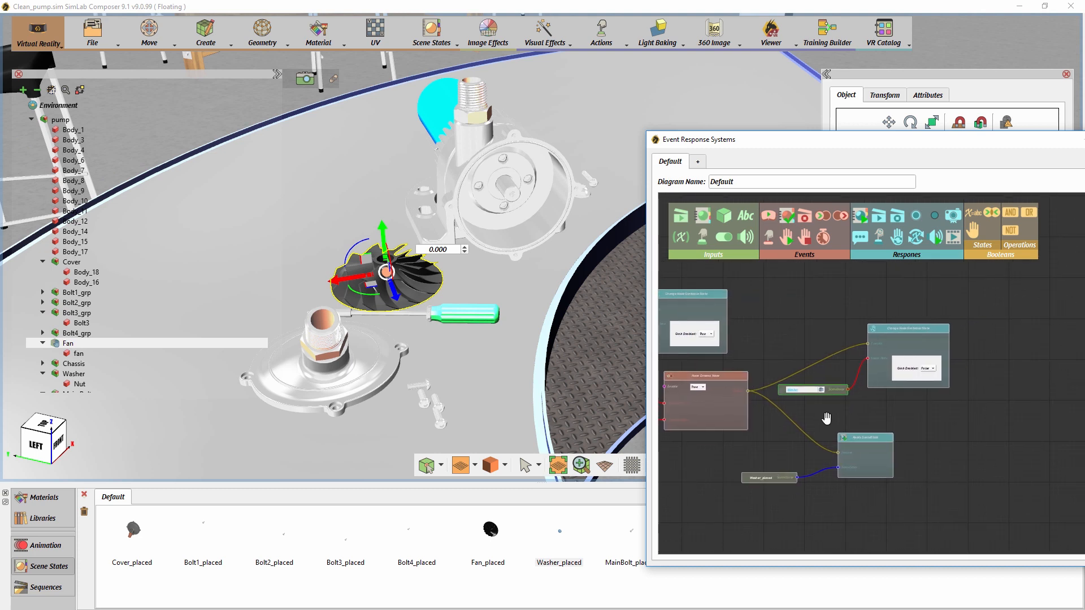
pyautogui.moveTo(897, 236); pyautogui.dragTo(981, 416)
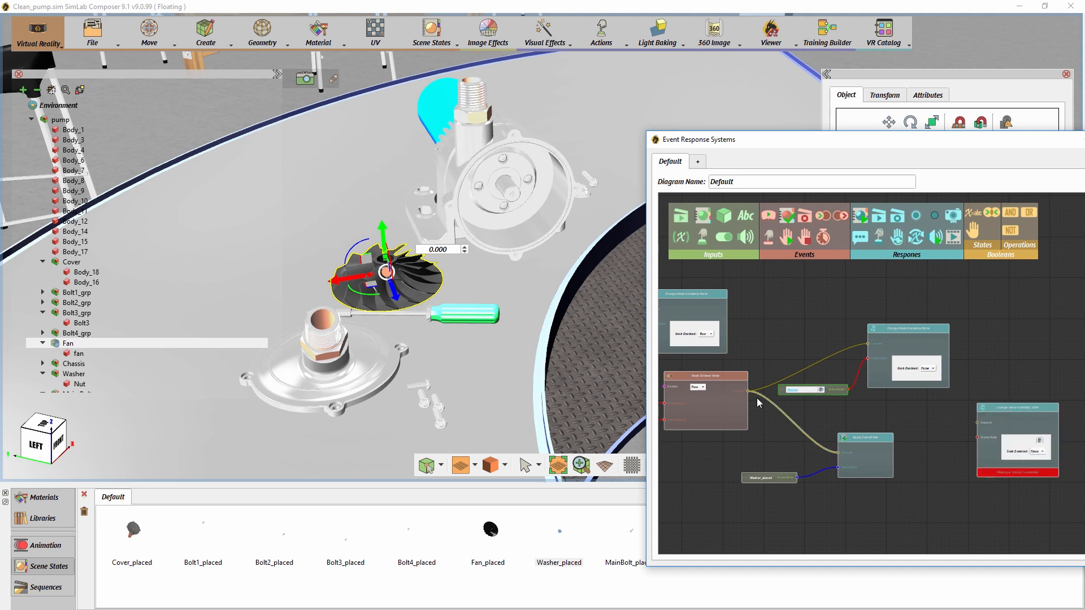
pyautogui.moveTo(747, 391); pyautogui.dragTo(977, 422)
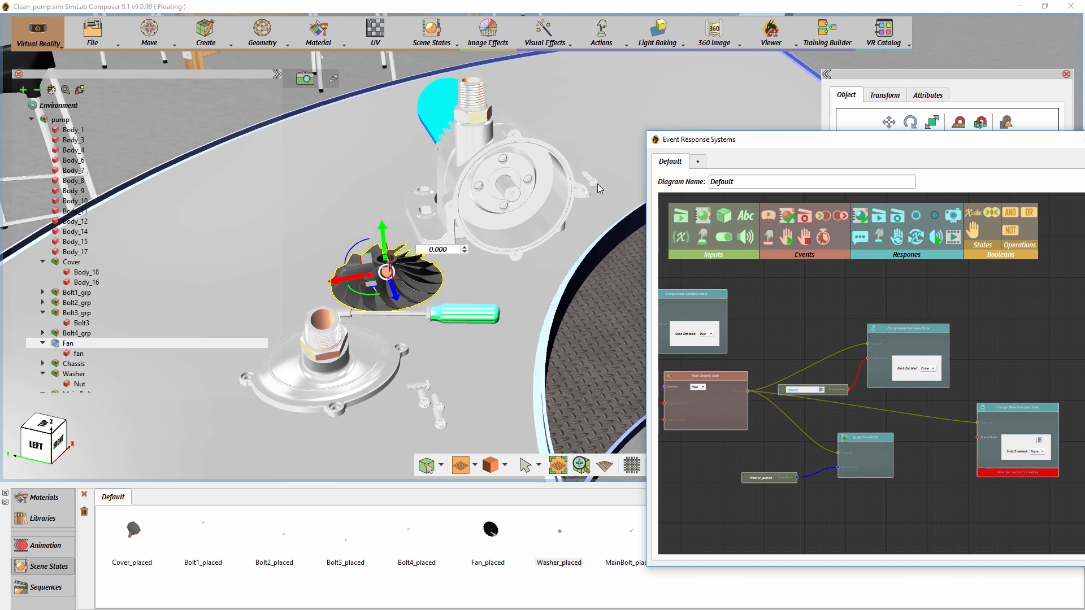
# - Feed a Main Bolt SceneNode input into the Washer event's second Change Node Grabbable State response, set Grab Enabled to True, and space out the two nodes
pyautogui.click(598, 184)
pyautogui.click(723, 218)
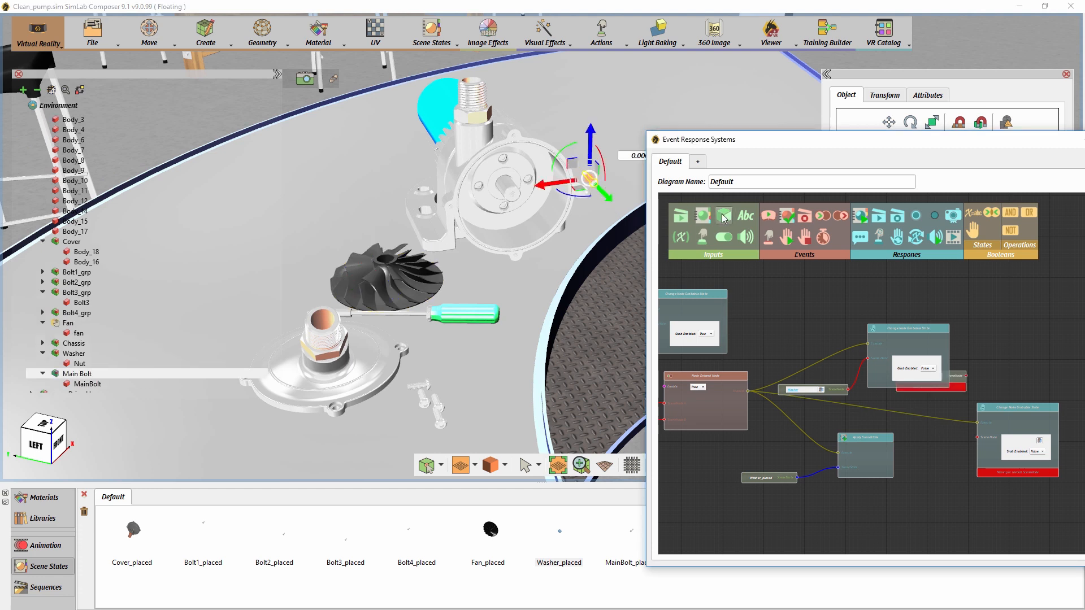
pyautogui.moveTo(953, 378); pyautogui.dragTo(977, 438)
pyautogui.click(934, 478)
pyautogui.moveTo(954, 477); pyautogui.dragTo(957, 458)
pyautogui.click(1038, 448)
pyautogui.click(1036, 435)
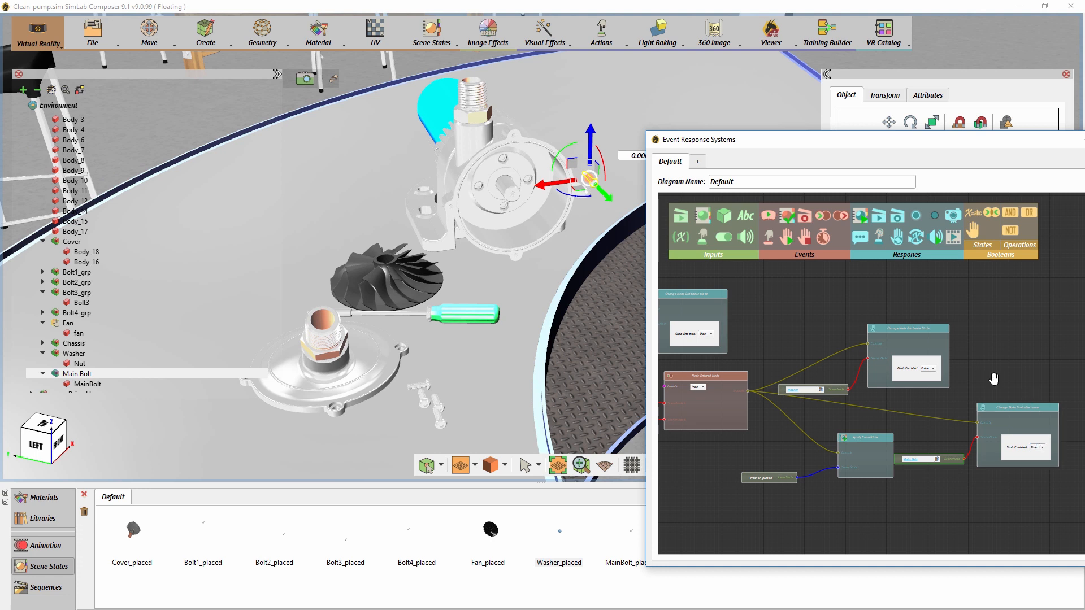
pyautogui.moveTo(993, 378); pyautogui.dragTo(856, 340)
pyautogui.scroll(1, 857, 340)
pyautogui.moveTo(841, 394); pyautogui.dragTo(867, 386)
pyautogui.moveTo(818, 437); pyautogui.dragTo(837, 418)
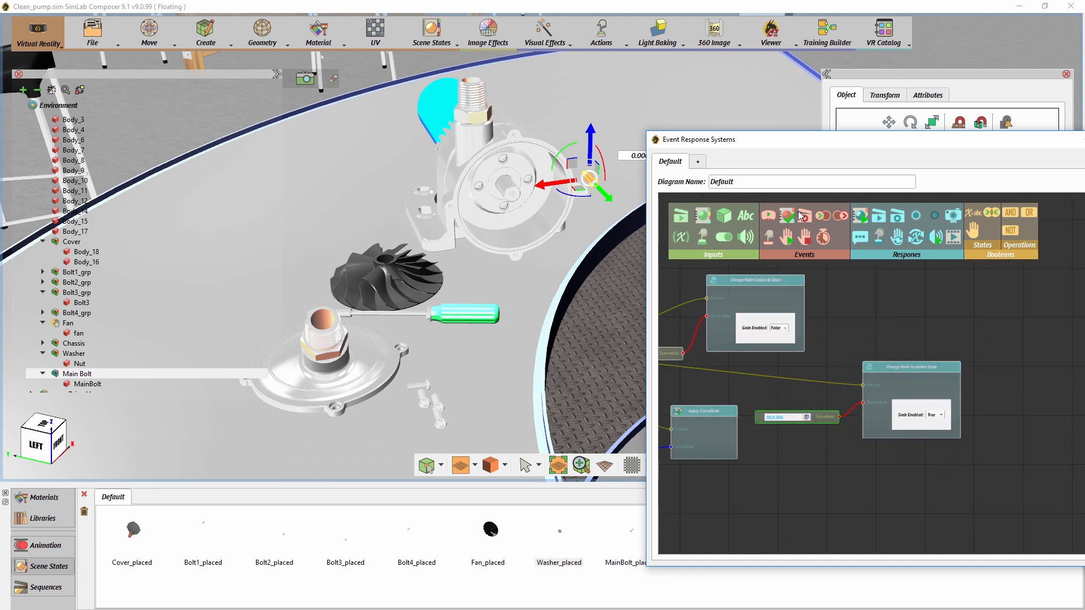
# - Show the scene in the VR viewer to test the training sequence built so far
pyautogui.click(767, 46)
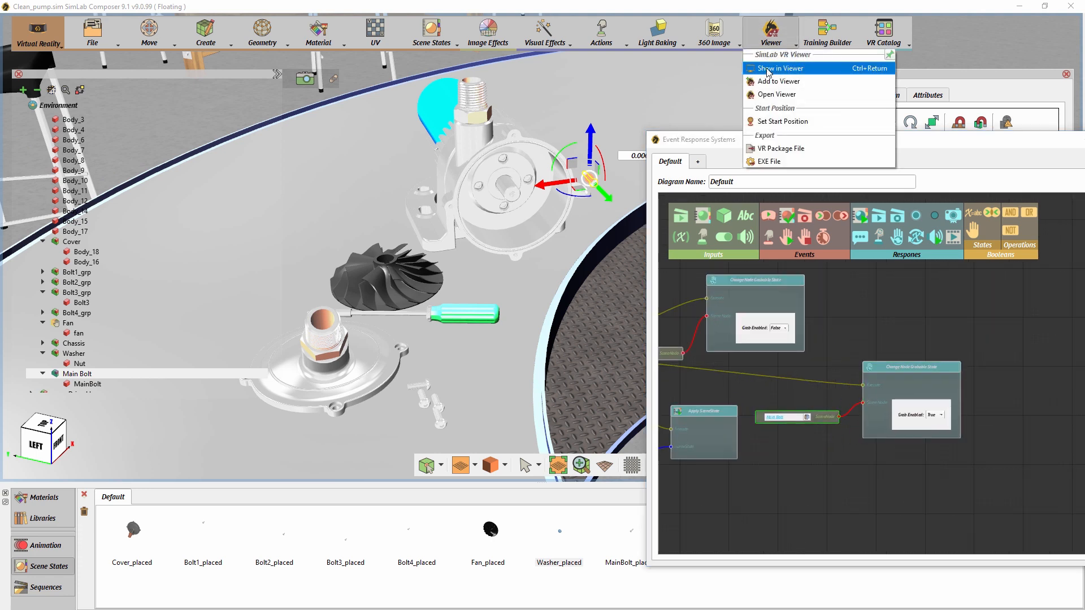
pyautogui.click(769, 68)
pyautogui.click(518, 294)
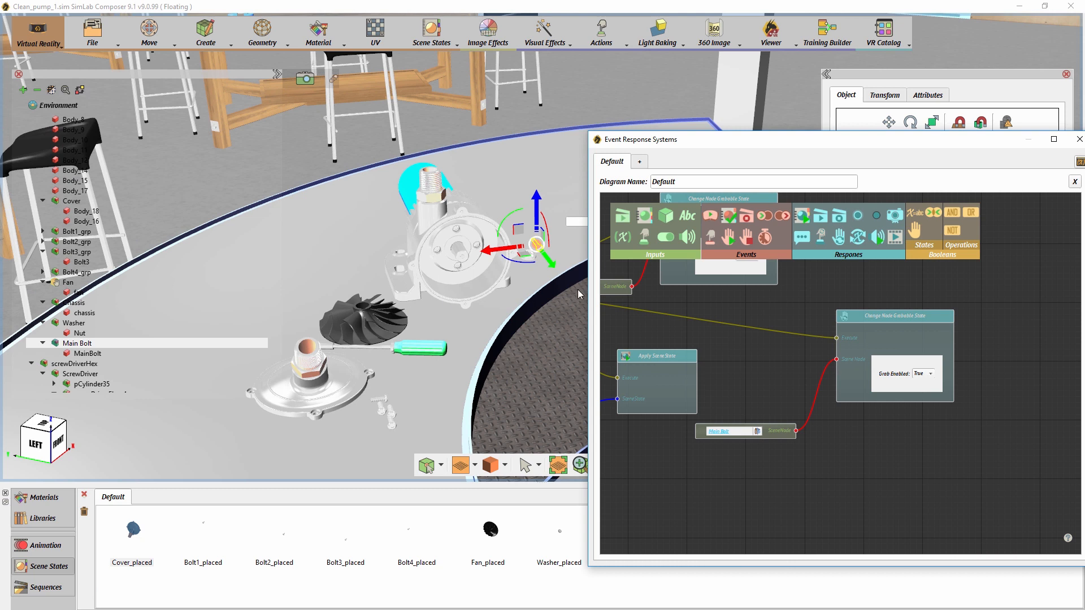
# - Add a Node Entered Node event with Main Bolt as SceneNode A and a new Fan SceneNode input as SceneNode B
pyautogui.moveTo(763, 219); pyautogui.dragTo(818, 345)
pyautogui.moveTo(895, 460); pyautogui.dragTo(846, 453)
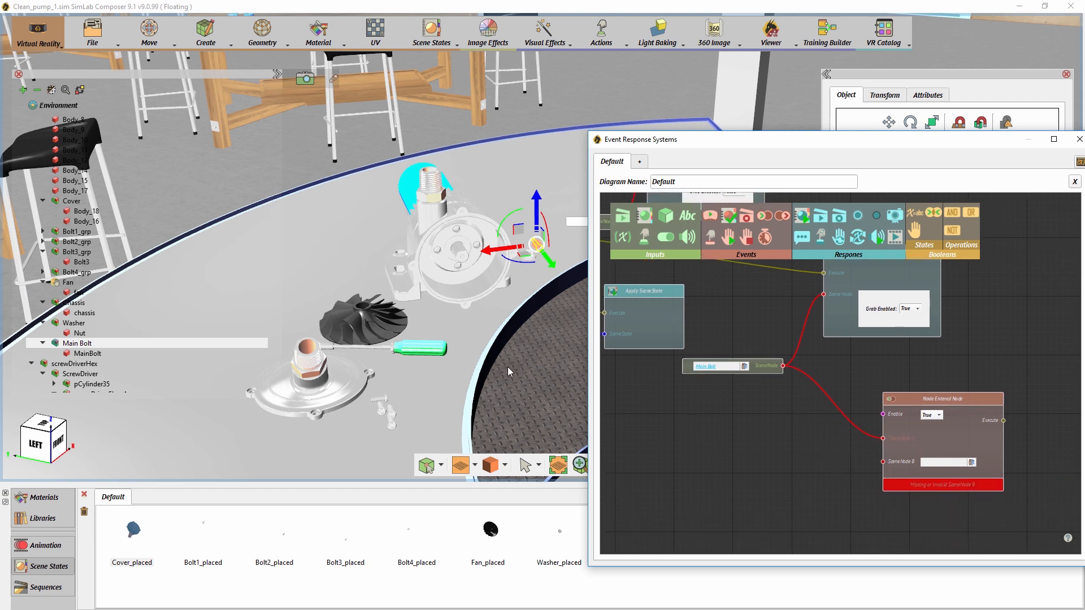
pyautogui.click(393, 332)
pyautogui.click(666, 217)
pyautogui.moveTo(909, 381); pyautogui.dragTo(883, 461)
pyautogui.moveTo(852, 504); pyautogui.dragTo(793, 483)
# - Add an Apply SceneState response triggered by the Main Bolt's Node Entered event and feed it the MainBolt_placed scene state
pyautogui.moveTo(803, 220); pyautogui.dragTo(1021, 387)
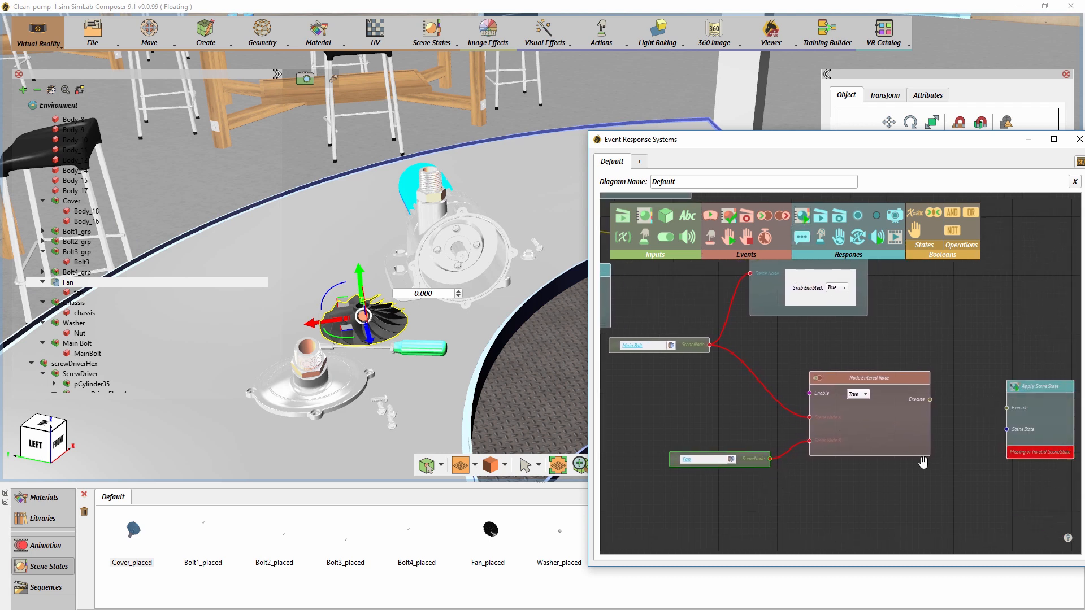
pyautogui.moveTo(923, 462); pyautogui.dragTo(823, 452)
pyautogui.moveTo(829, 389); pyautogui.dragTo(907, 399)
pyautogui.moveTo(724, 141); pyautogui.dragTo(683, 107)
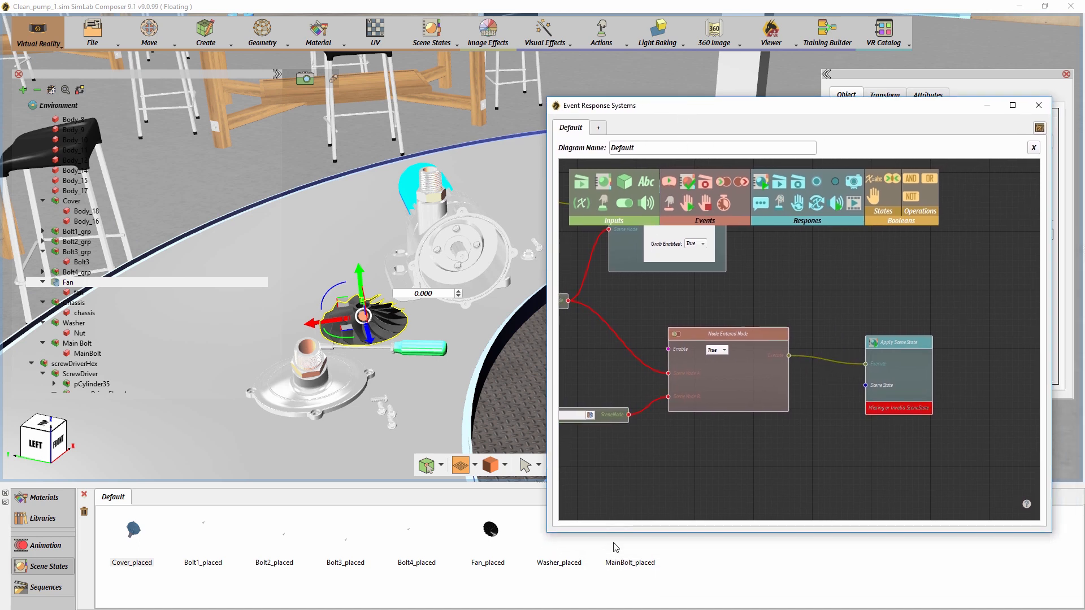
pyautogui.moveTo(631, 562); pyautogui.dragTo(657, 532)
pyautogui.moveTo(805, 438); pyautogui.dragTo(806, 438)
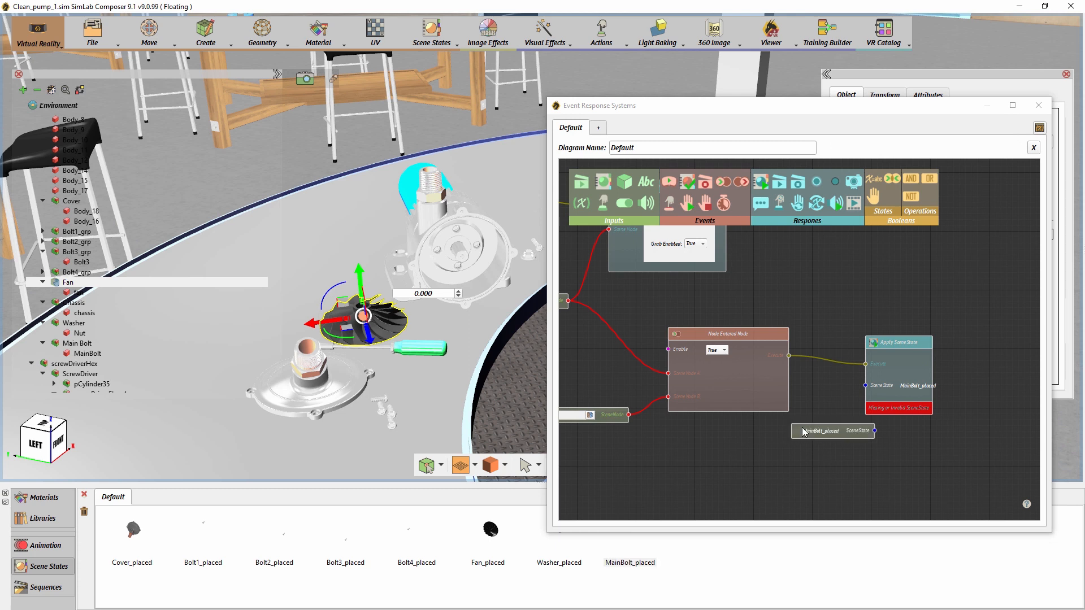
pyautogui.moveTo(875, 431); pyautogui.dragTo(864, 386)
pyautogui.moveTo(882, 349); pyautogui.dragTo(917, 375)
pyautogui.moveTo(849, 433); pyautogui.dragTo(849, 439)
pyautogui.moveTo(758, 455); pyautogui.dragTo(725, 456)
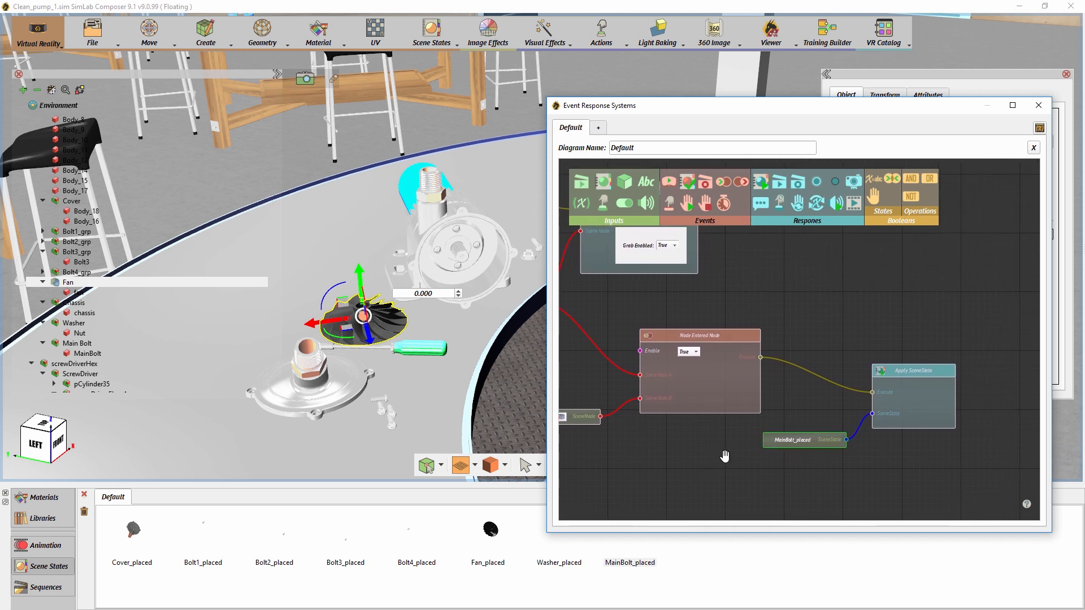
# - Add a Change Node Grabbable State response and trigger it from the Main Bolt's Node Entered event
pyautogui.moveTo(802, 211); pyautogui.dragTo(835, 231)
pyautogui.moveTo(956, 311); pyautogui.dragTo(821, 291)
pyautogui.moveTo(673, 337); pyautogui.dragTo(963, 282)
pyautogui.moveTo(911, 357); pyautogui.dragTo(856, 357)
# - Feed a SceneNode input for the whole screwDriverHex assembly into the new grabbable-state response, set Grab Enabled to True, and arrange both nodes
pyautogui.click(442, 352)
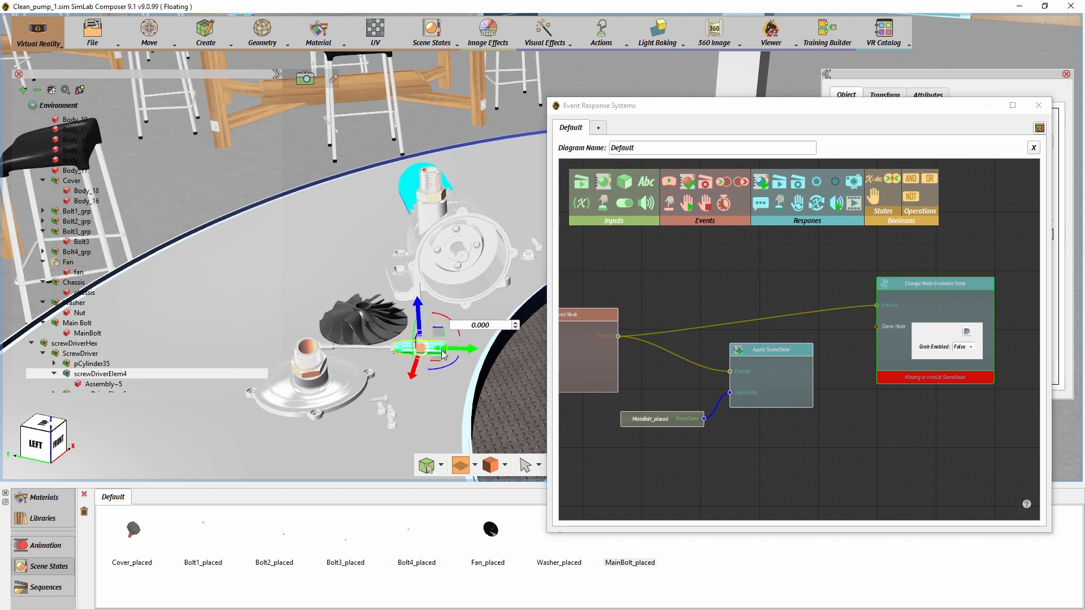
pyautogui.click(442, 354)
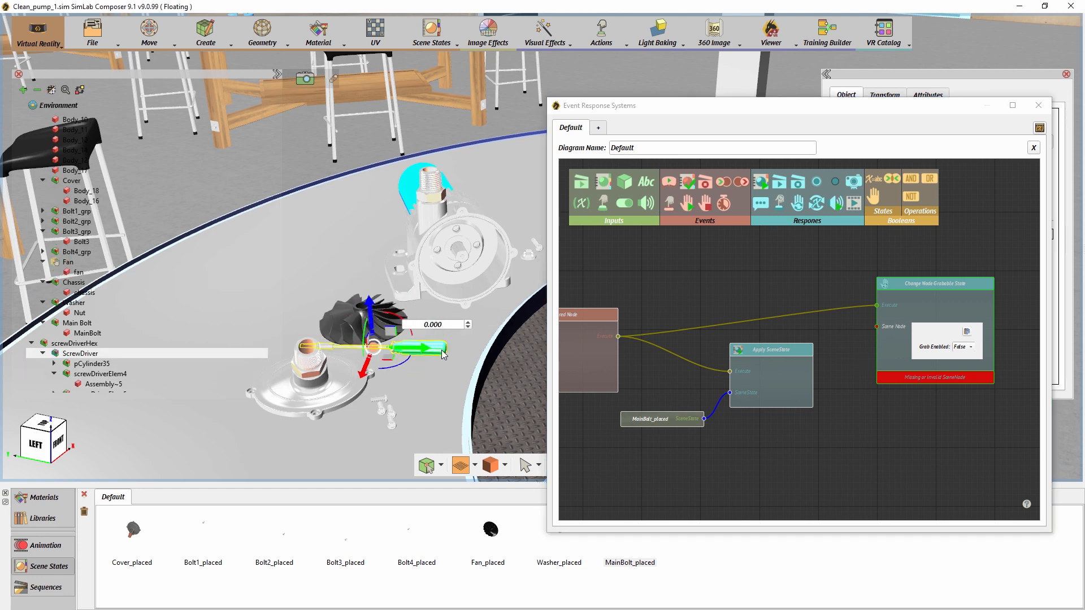
pyautogui.click(443, 354)
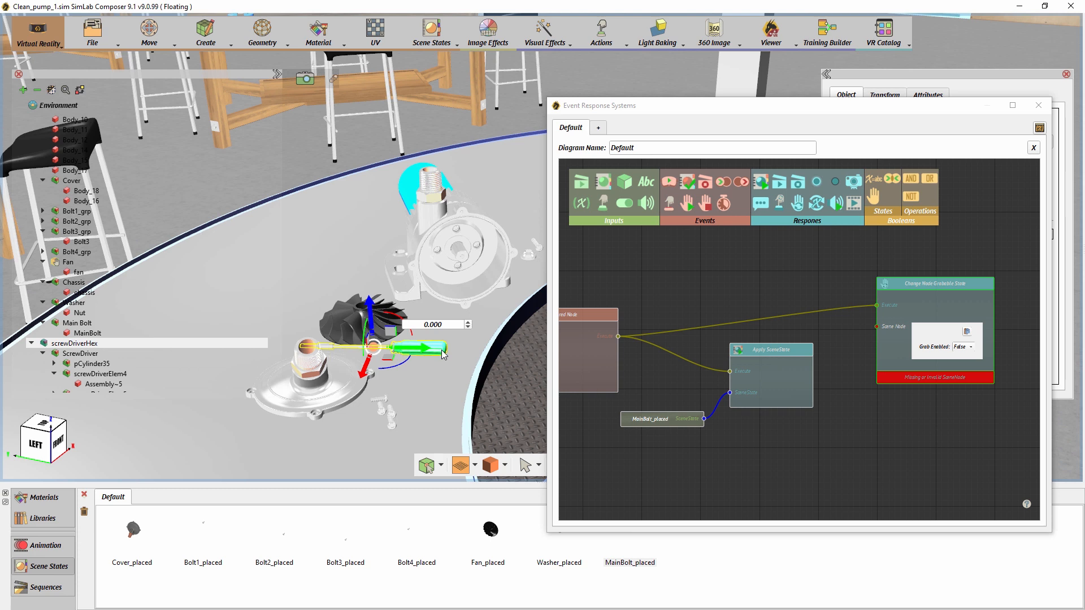
pyautogui.moveTo(626, 188); pyautogui.dragTo(791, 455)
pyautogui.moveTo(889, 460); pyautogui.dragTo(877, 327)
pyautogui.click(963, 347)
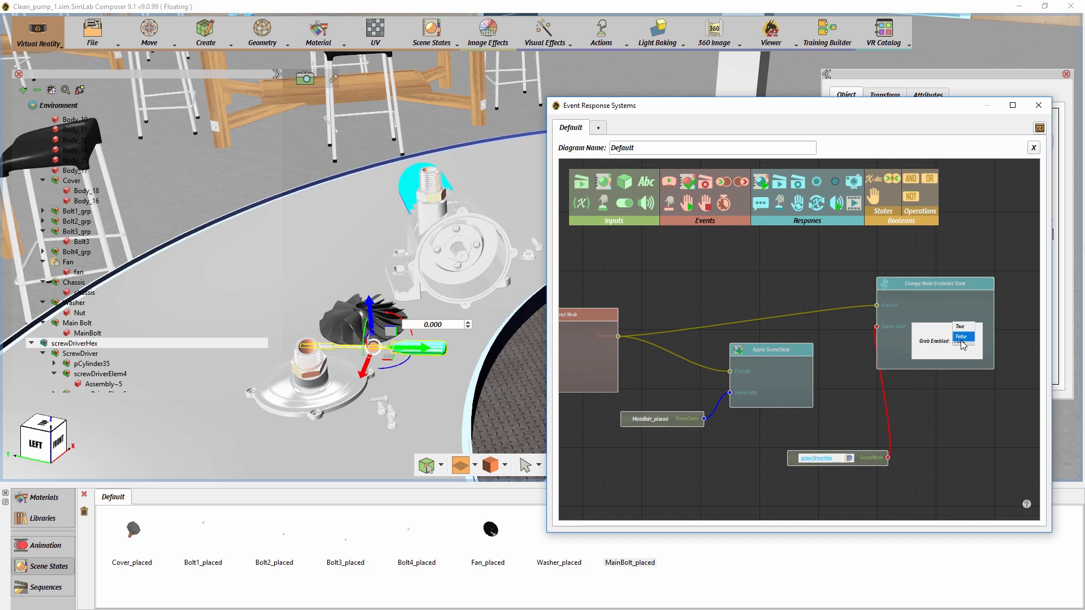
pyautogui.click(960, 326)
pyautogui.moveTo(913, 286); pyautogui.dragTo(944, 300)
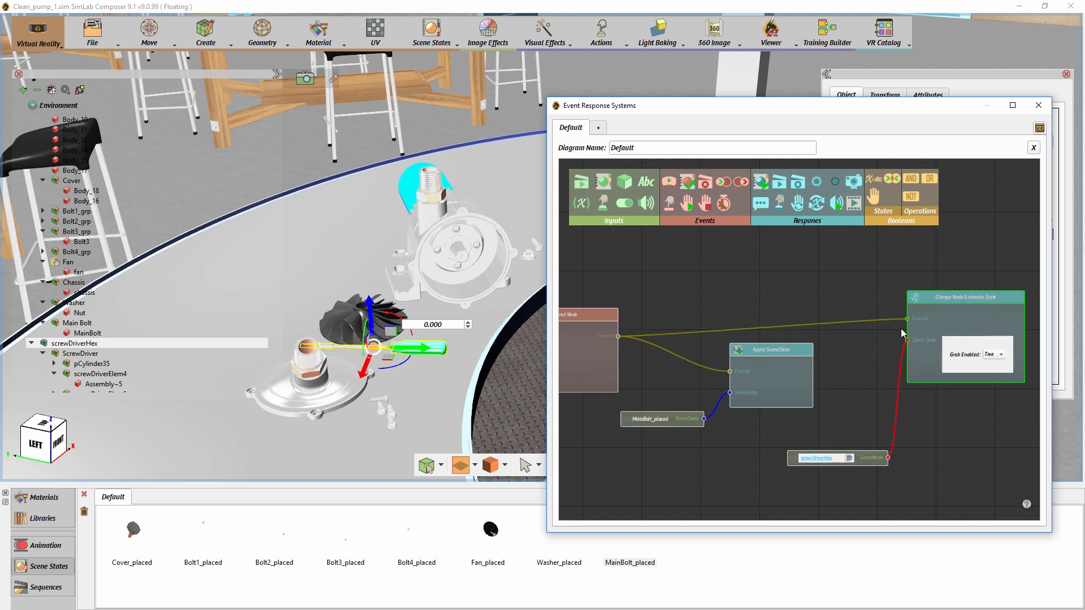
pyautogui.moveTo(867, 449); pyautogui.dragTo(842, 436)
# - Add another Node Entered Node event below the screwdriver's grabbable-state response and connect screwDriverHex as its SceneNode A
pyautogui.moveTo(767, 461); pyautogui.dragTo(839, 460)
pyautogui.moveTo(720, 405); pyautogui.dragTo(653, 314)
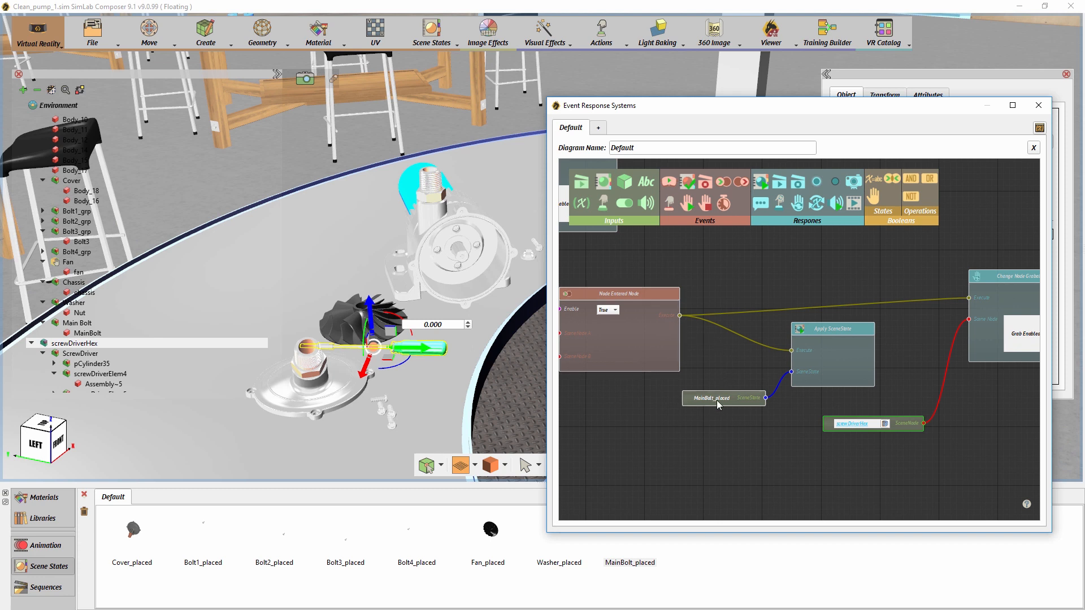
pyautogui.moveTo(823, 411); pyautogui.dragTo(717, 402)
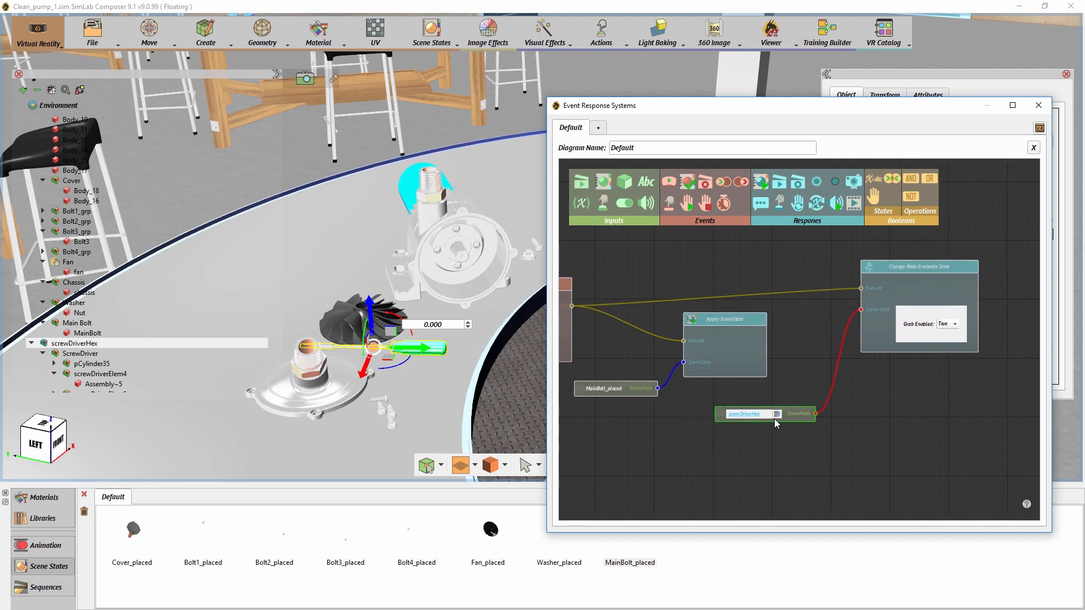
pyautogui.moveTo(879, 443); pyautogui.dragTo(826, 423)
pyautogui.moveTo(722, 181); pyautogui.dragTo(807, 326)
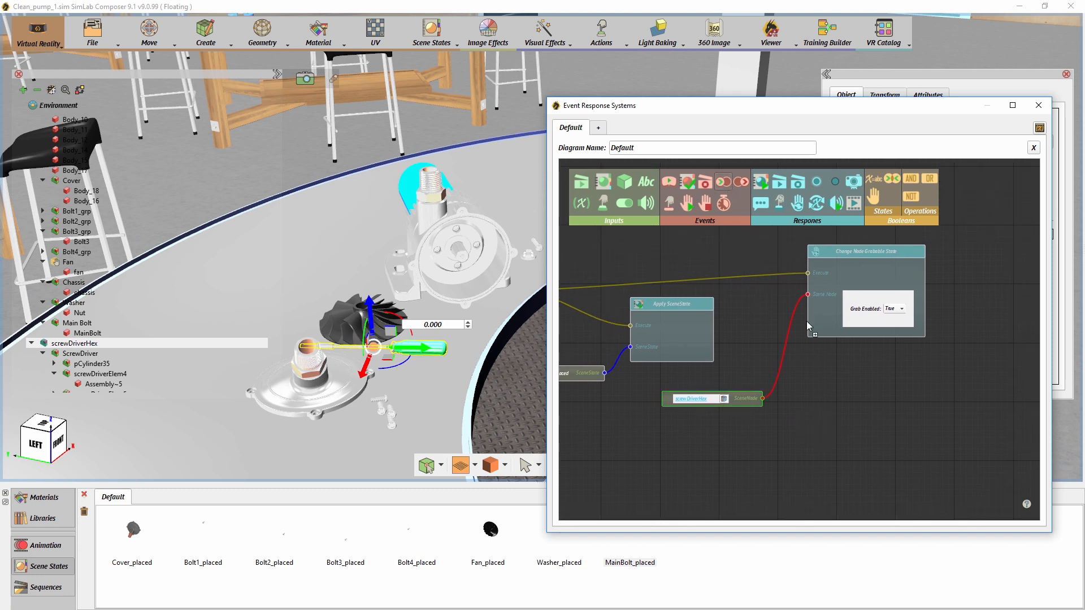
pyautogui.moveTo(842, 406); pyautogui.dragTo(840, 407)
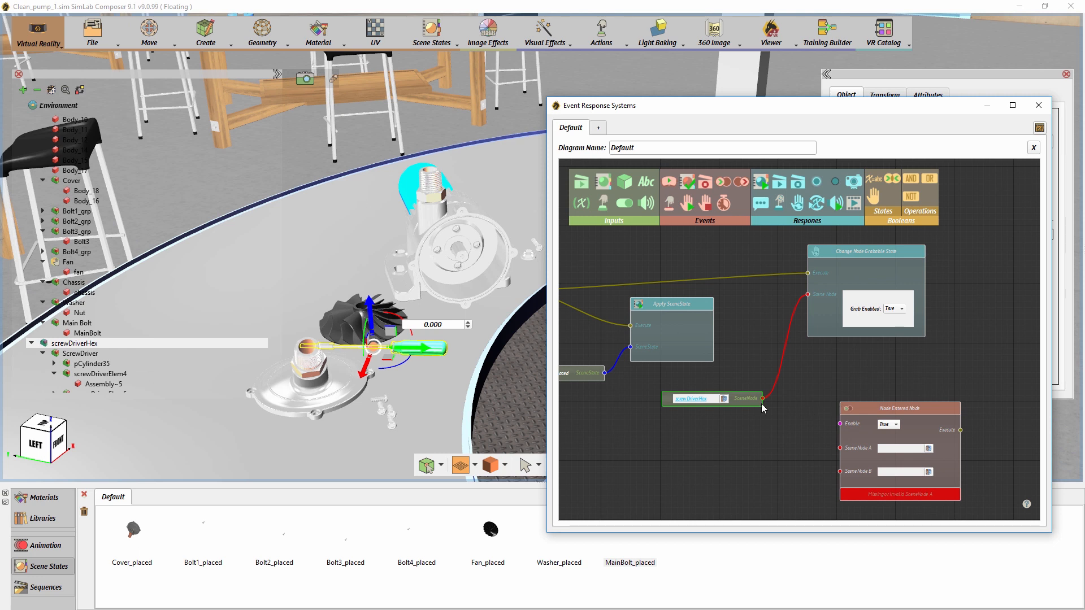
pyautogui.moveTo(770, 416); pyautogui.dragTo(844, 456)
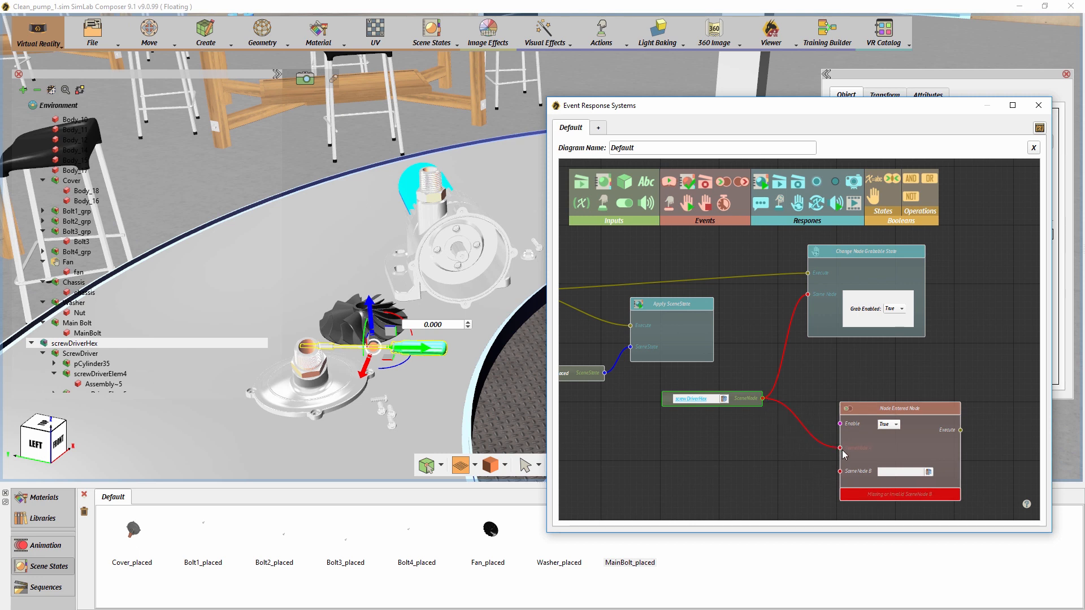
pyautogui.moveTo(851, 444); pyautogui.dragTo(824, 400, button='middle')
# - Add a SceneNode input for Main Bolt and connect it as SceneNode B of the screwdriver's Node Entered event
pyautogui.moveTo(715, 403)
pyautogui.mouseDown(button='middle')
pyautogui.moveTo(813, 406)
pyautogui.moveTo(695, 404)
pyautogui.mouseUp(button='middle')
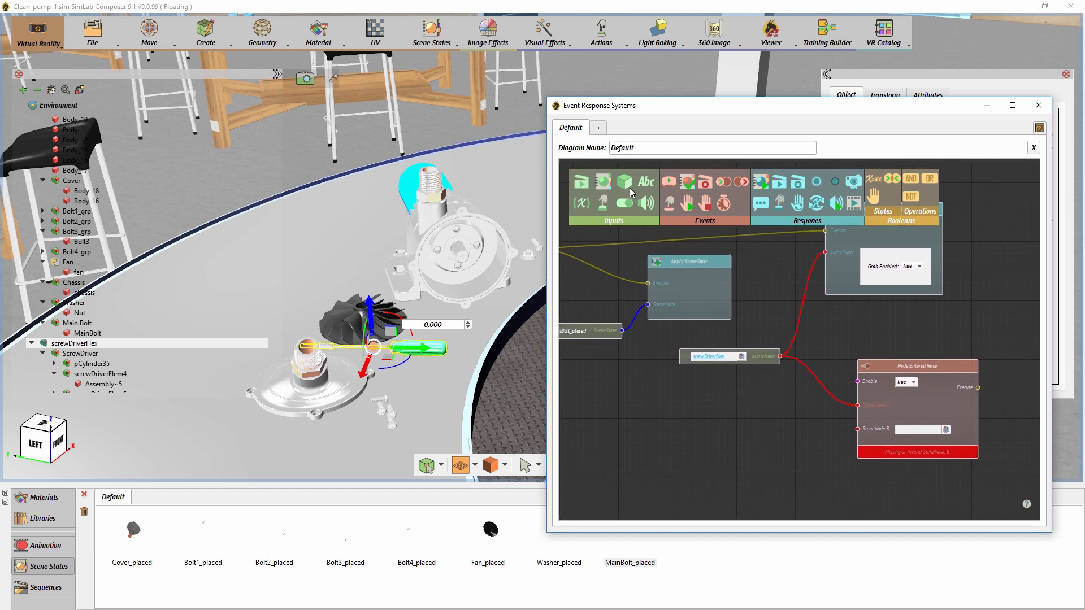
pyautogui.moveTo(787, 431); pyautogui.dragTo(749, 444)
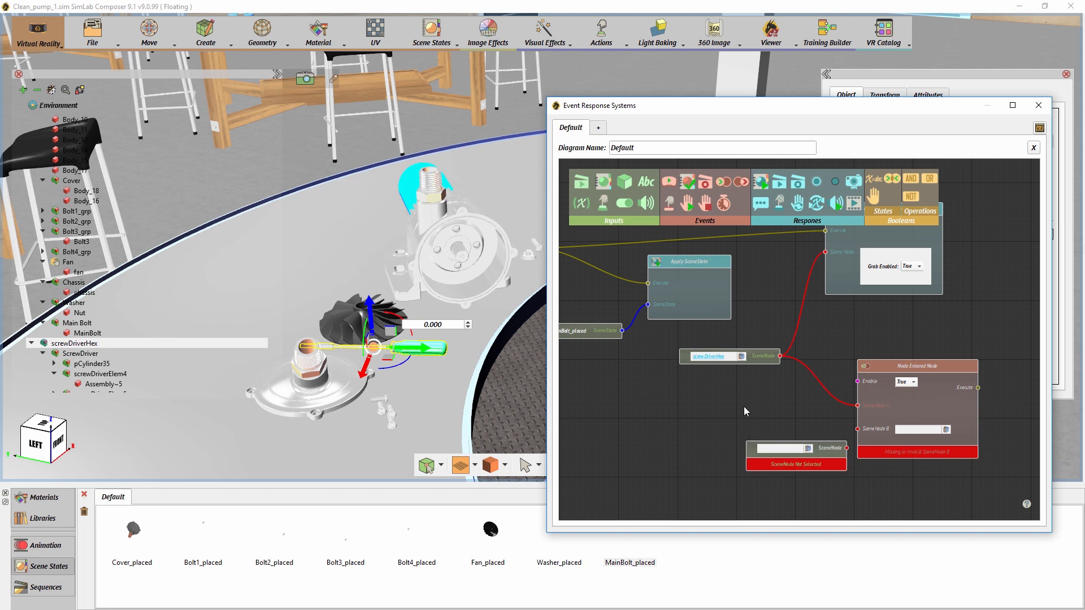
pyautogui.moveTo(491, 300); pyautogui.dragTo(462, 298, button='middle')
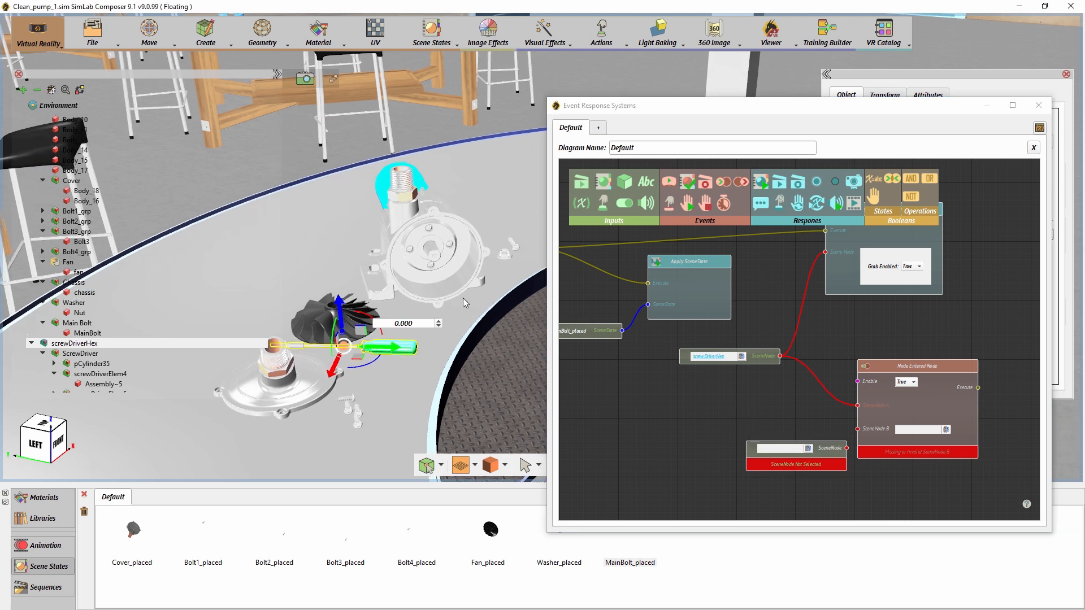
pyautogui.click(516, 249)
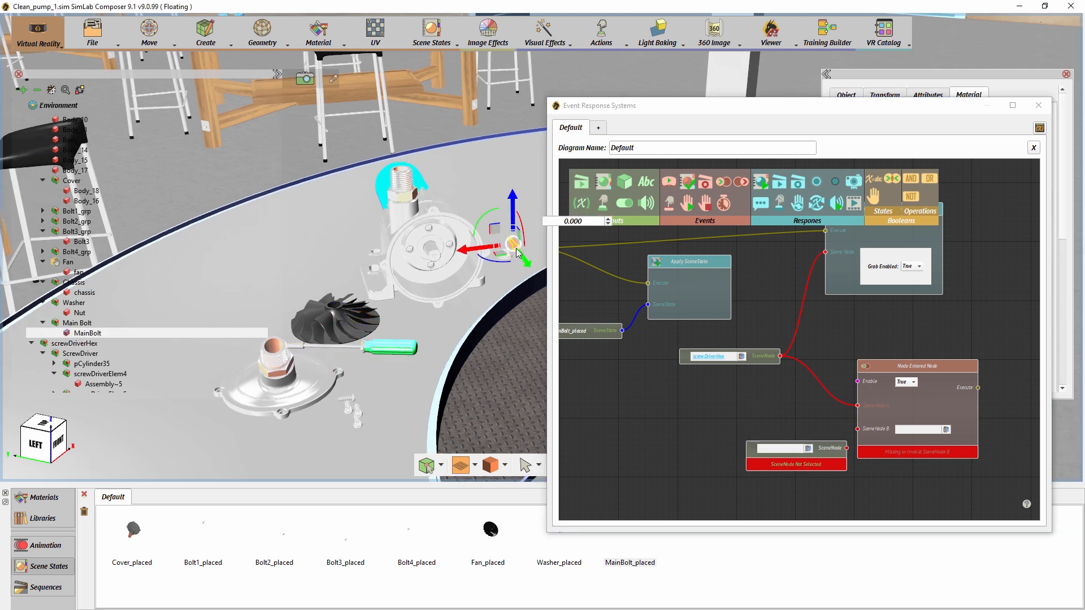
pyautogui.click(808, 449)
pyautogui.moveTo(824, 448); pyautogui.dragTo(857, 429)
# - Add a Play Sequence response and trigger it from the screwdriver's Node Entered event
pyautogui.moveTo(833, 460); pyautogui.dragTo(798, 463, button='middle')
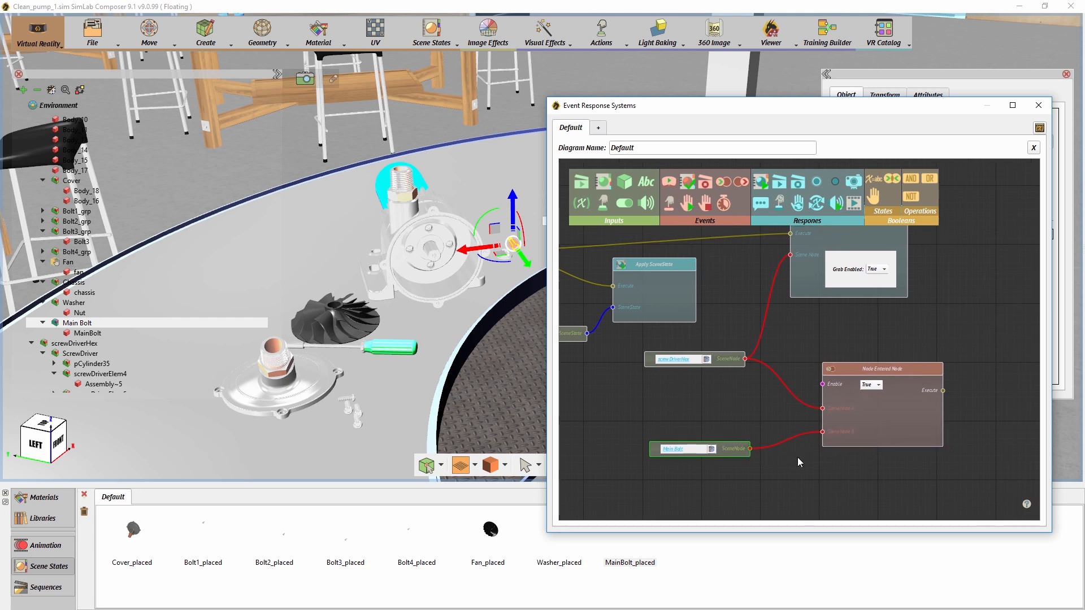
pyautogui.moveTo(781, 185); pyautogui.dragTo(918, 294)
pyautogui.moveTo(991, 384); pyautogui.dragTo(986, 379)
pyautogui.moveTo(944, 459); pyautogui.dragTo(773, 460, button='middle')
pyautogui.moveTo(862, 383); pyautogui.dragTo(919, 352)
pyautogui.moveTo(774, 390); pyautogui.dragTo(875, 373)
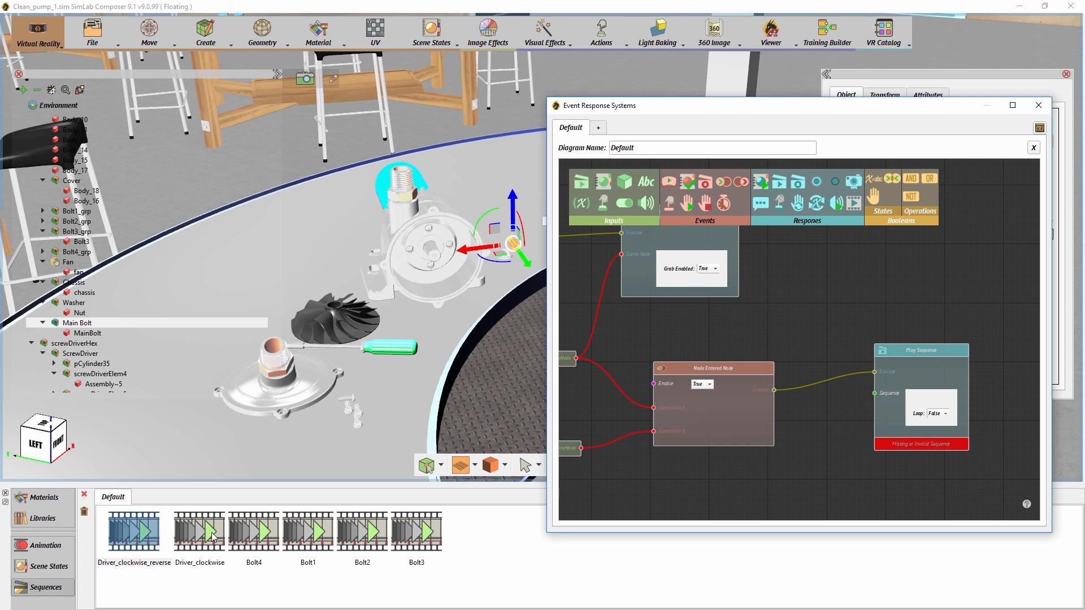
# - Feed the Driver_clockwise sequence into the Play Sequence response, keeping Loop at False, and space out the two nodes
pyautogui.moveTo(214, 536); pyautogui.dragTo(806, 435)
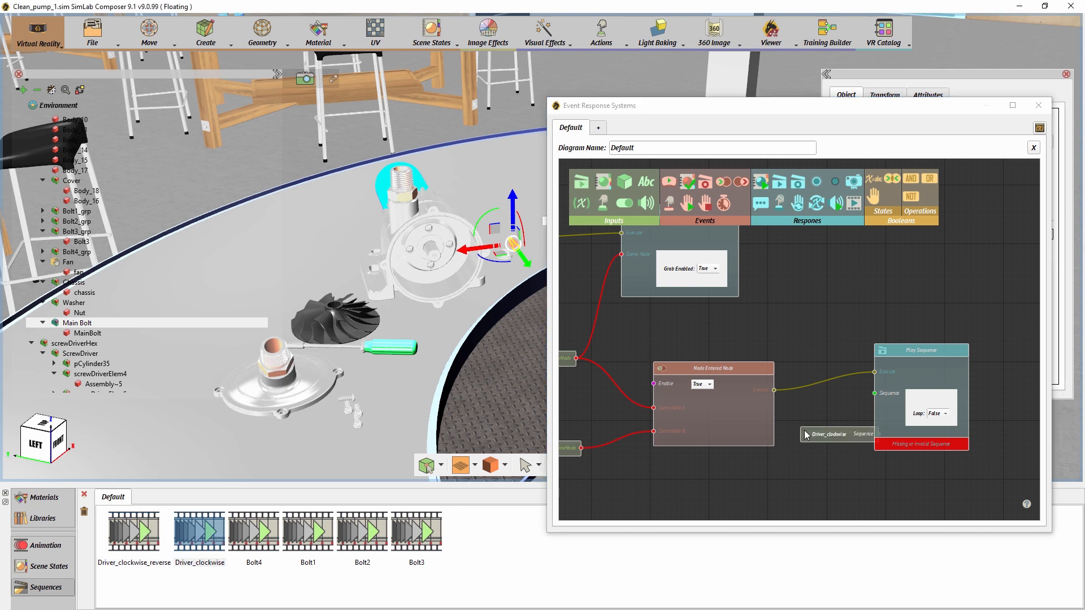
pyautogui.moveTo(879, 434); pyautogui.dragTo(875, 393)
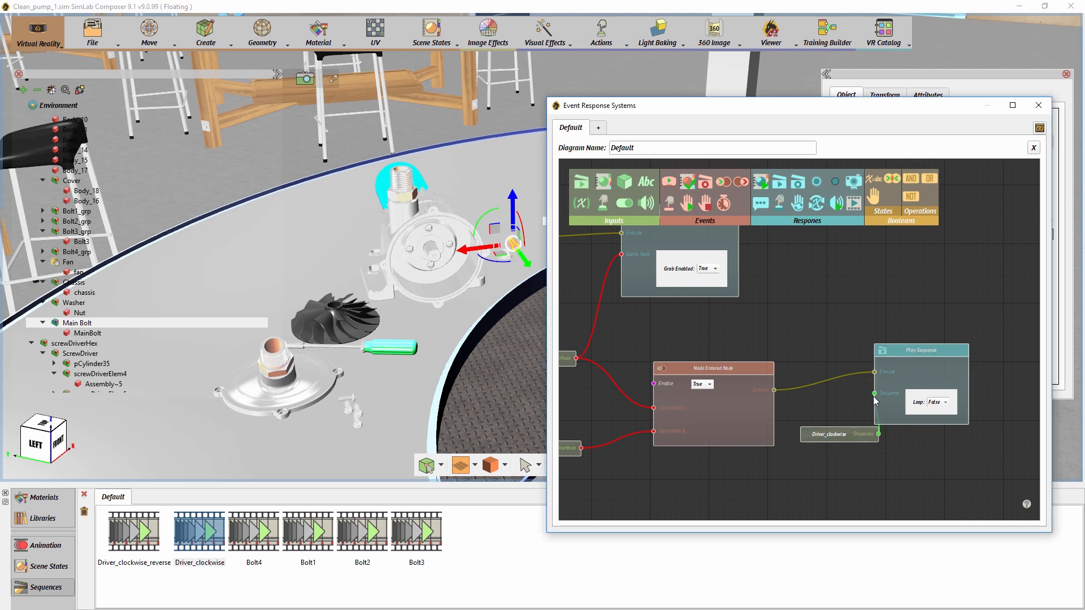
pyautogui.moveTo(900, 356); pyautogui.dragTo(928, 356)
pyautogui.click(967, 403)
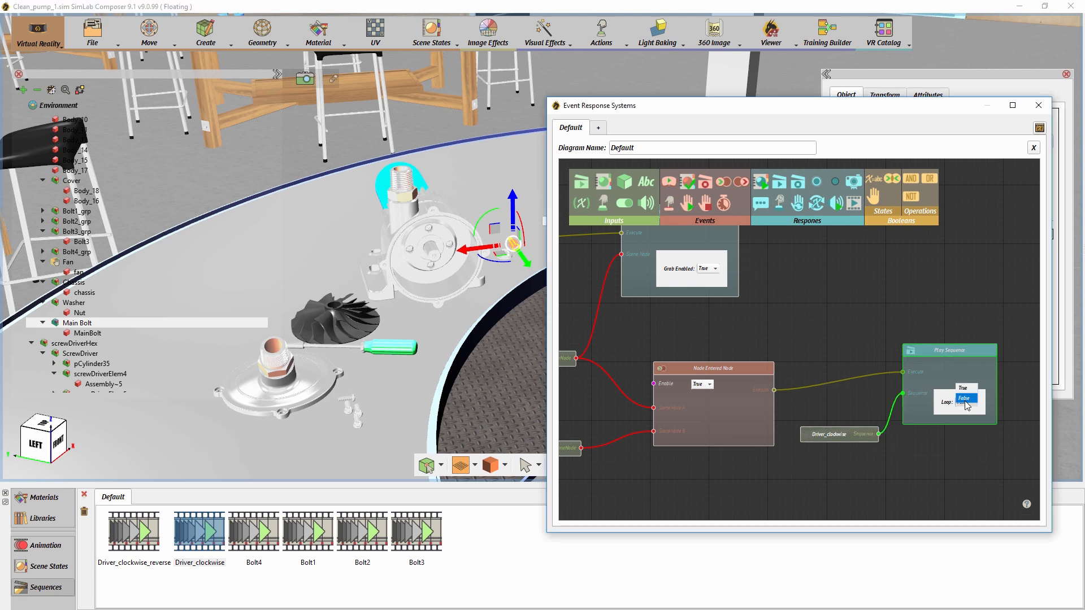
pyautogui.click(965, 398)
# - Add a Sequence Ended event below Play Sequence and connect the Driver_clockwise sequence to it
pyautogui.moveTo(909, 469); pyautogui.dragTo(847, 418)
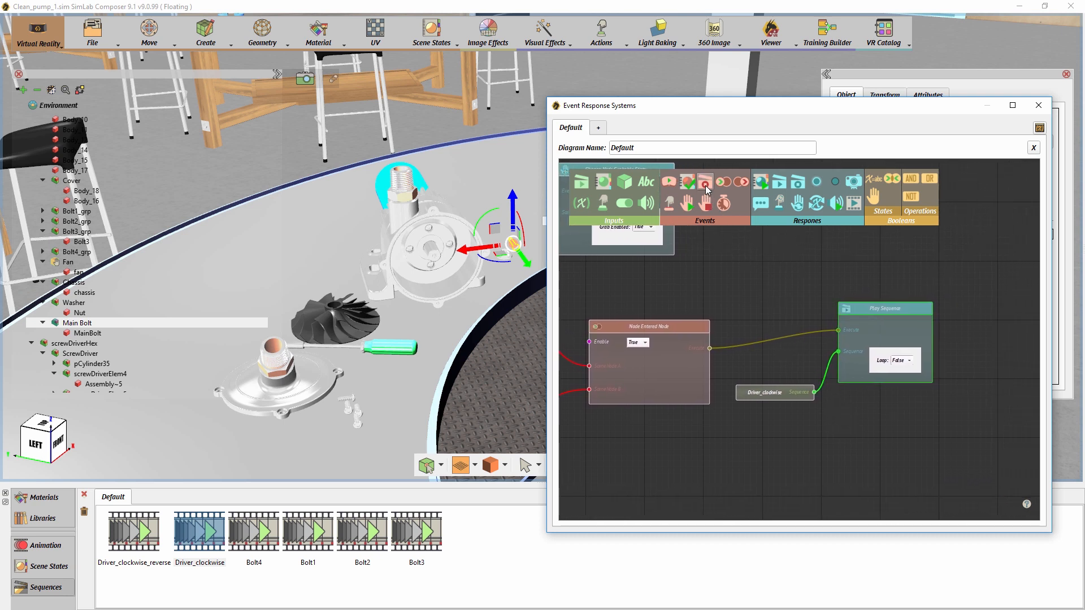
pyautogui.moveTo(706, 190); pyautogui.dragTo(877, 431)
pyautogui.moveTo(814, 392); pyautogui.dragTo(874, 471)
# - Add a Change Node Grabbable State response triggered by Sequence Ended and feed it a Main Bolt SceneNode input with Grab Enabled False
pyautogui.moveTo(889, 431); pyautogui.dragTo(812, 400)
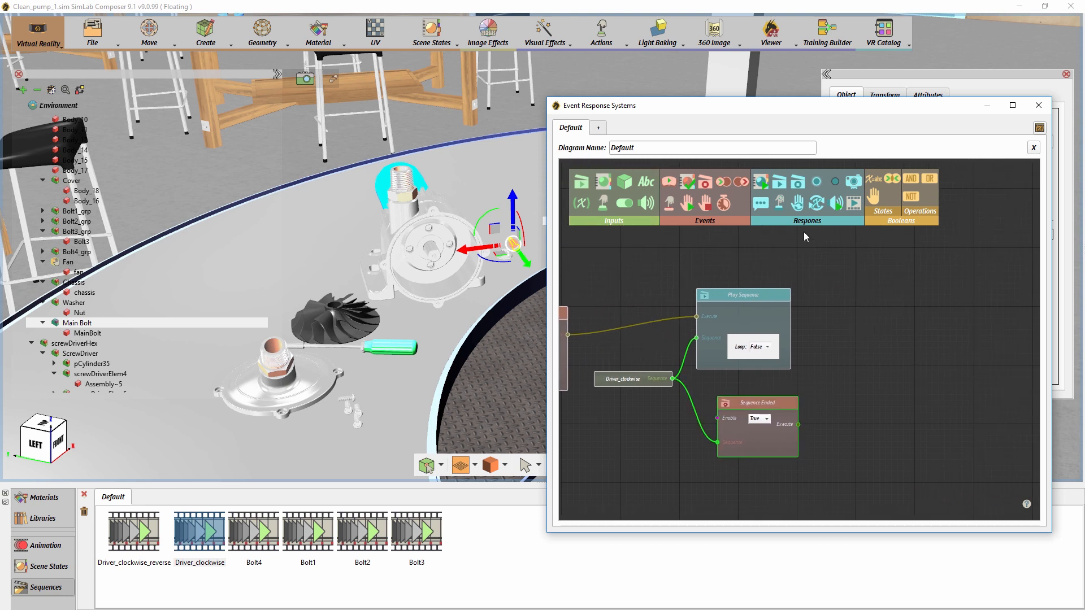
pyautogui.moveTo(802, 207); pyautogui.dragTo(906, 373)
pyautogui.moveTo(797, 425); pyautogui.dragTo(901, 394)
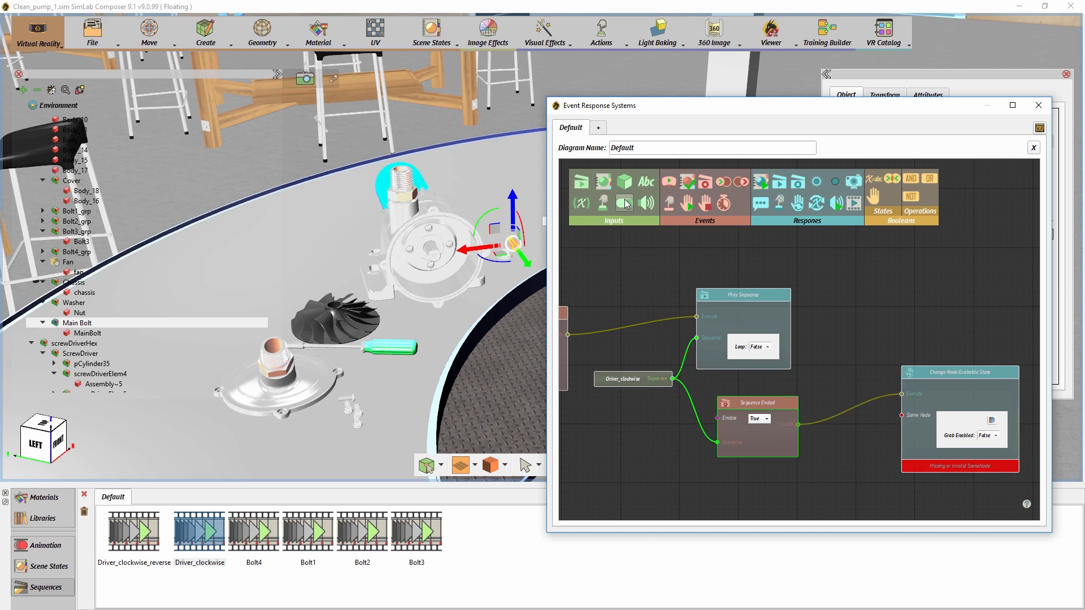
pyautogui.moveTo(837, 447); pyautogui.dragTo(819, 475)
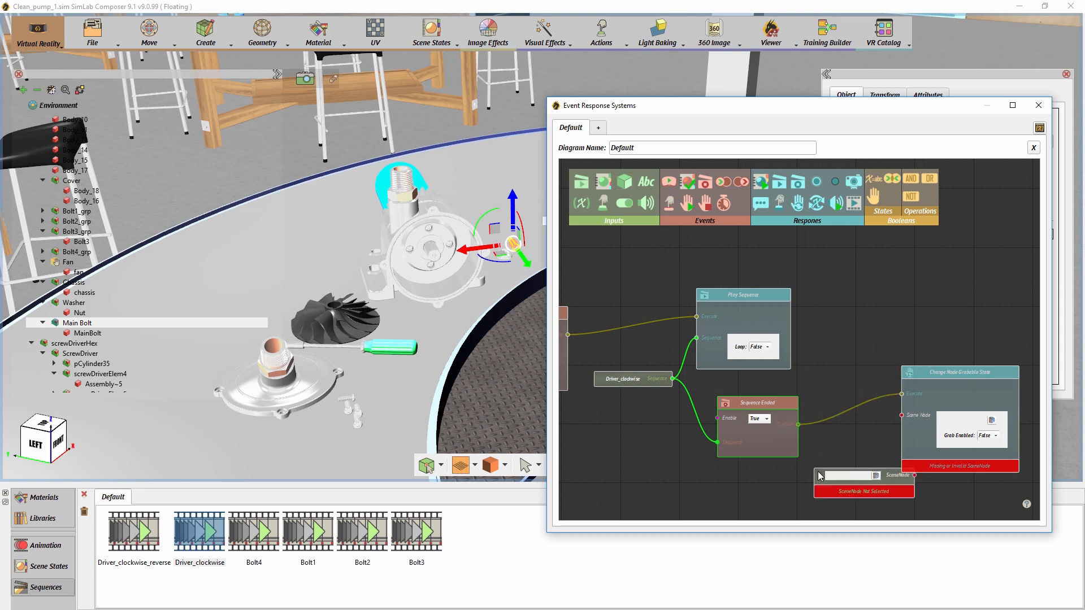
pyautogui.click(876, 476)
pyautogui.moveTo(881, 474); pyautogui.dragTo(902, 416)
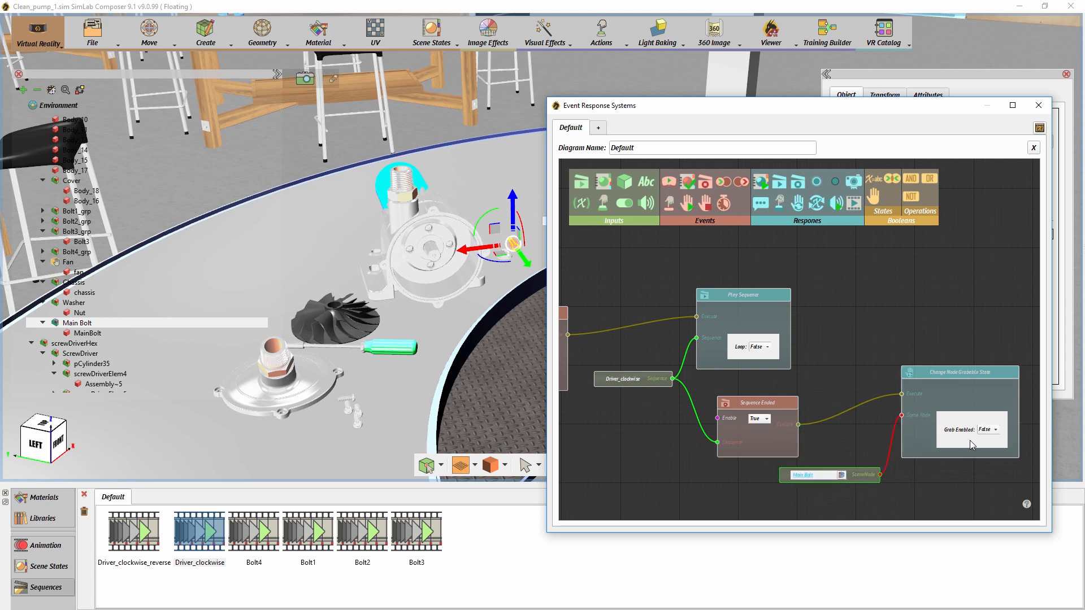
pyautogui.moveTo(715, 465); pyautogui.dragTo(1015, 492)
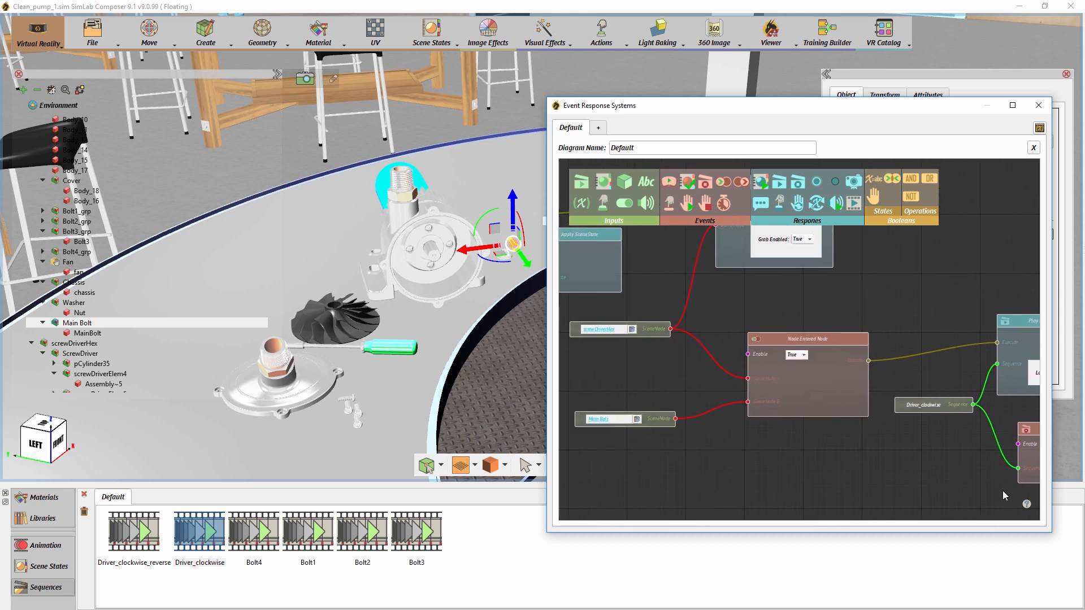
# - Add a SceneNode input for the pump's Cover below the Main Bolt's Change Node Grabbable State response
pyautogui.moveTo(789, 461); pyautogui.dragTo(720, 432)
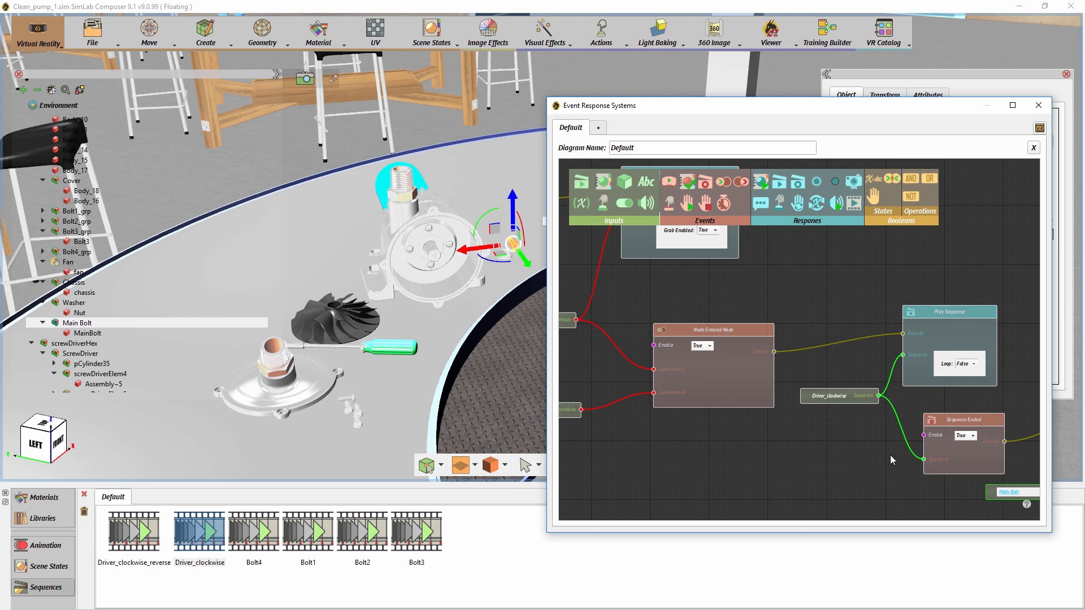
pyautogui.moveTo(890, 456); pyautogui.dragTo(720, 405)
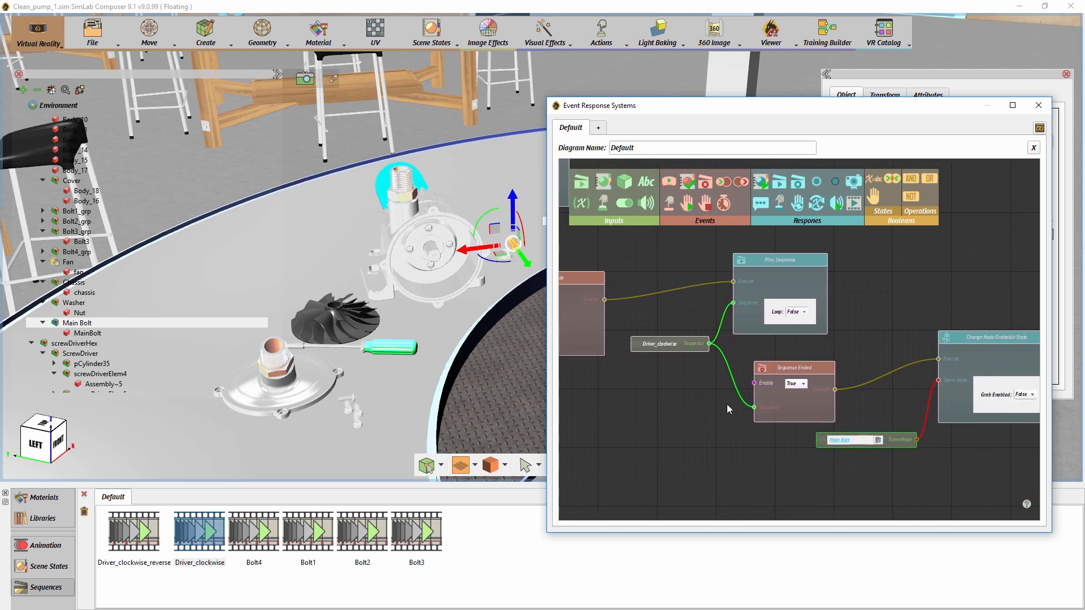
pyautogui.moveTo(870, 455); pyautogui.dragTo(765, 448)
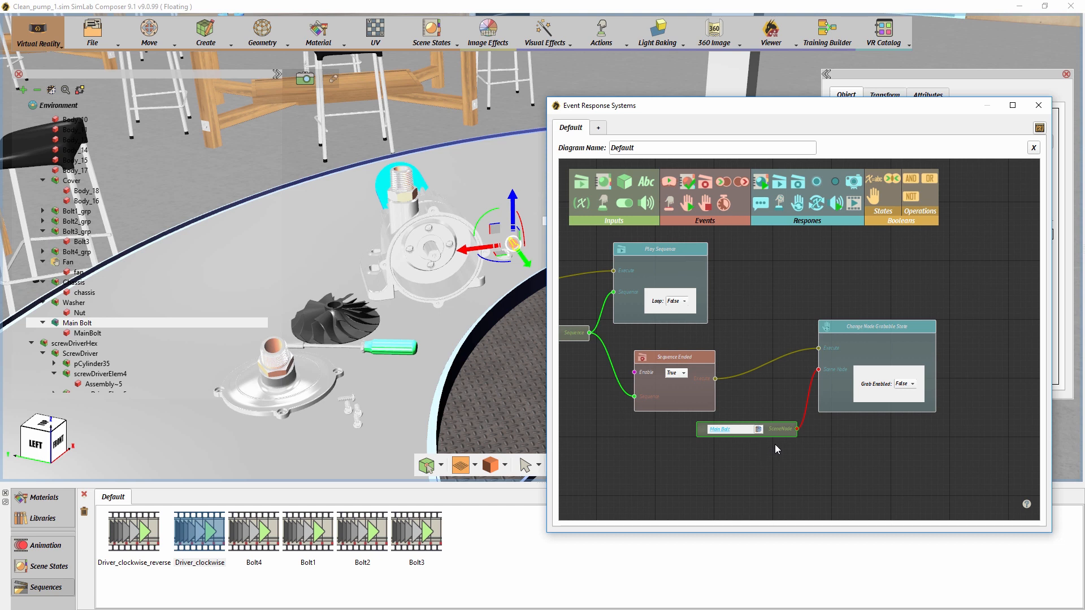
pyautogui.click(326, 386)
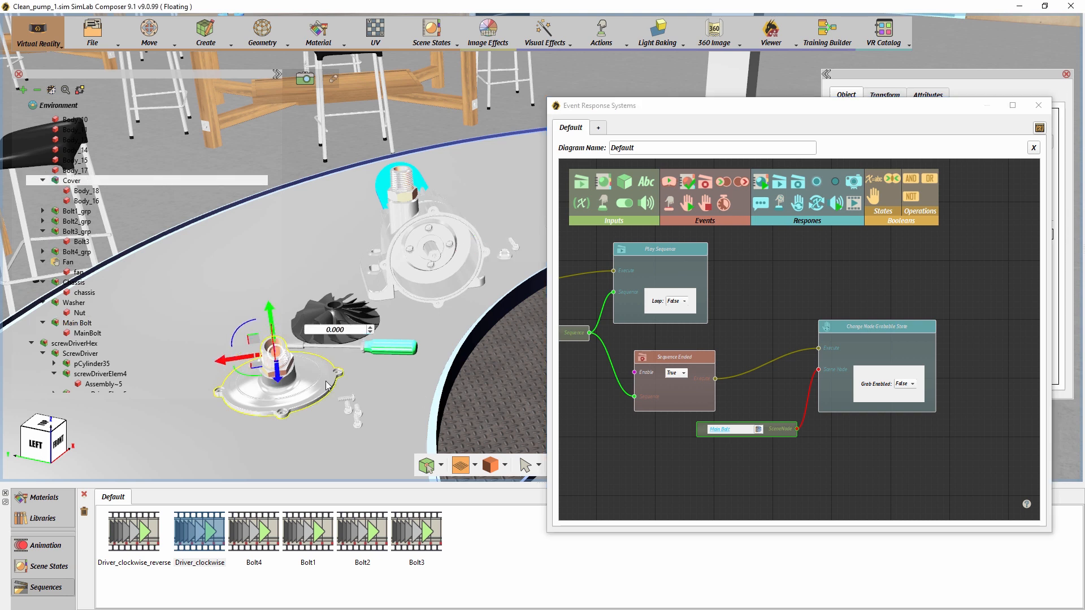
pyautogui.moveTo(622, 189); pyautogui.dragTo(904, 460)
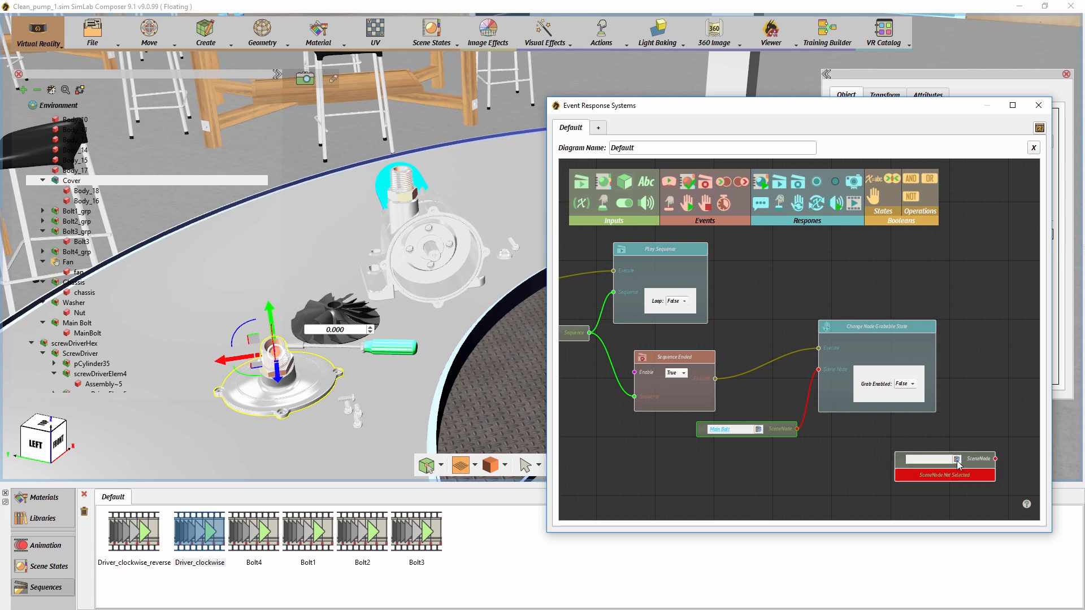
pyautogui.click(957, 460)
pyautogui.moveTo(952, 412); pyautogui.dragTo(798, 380)
pyautogui.moveTo(817, 428); pyautogui.dragTo(808, 452)
pyautogui.moveTo(828, 376); pyautogui.dragTo(903, 394)
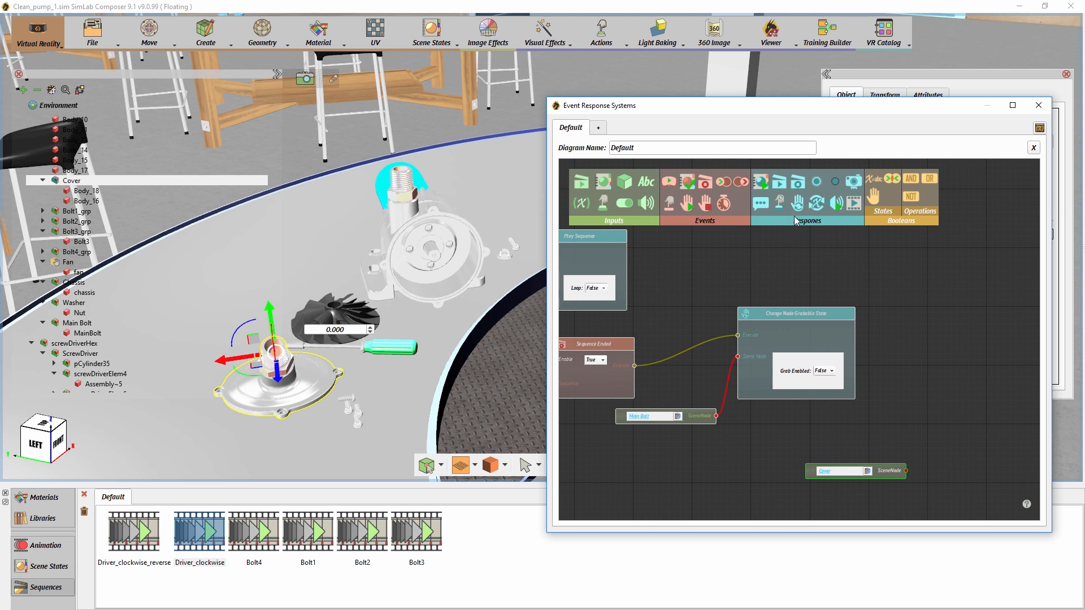
# - Add a second Change Node Grabbable State response triggered by Sequence Ended, feed it the Cover node and set Grab Enabled to True
pyautogui.moveTo(797, 204); pyautogui.dragTo(934, 265)
pyautogui.moveTo(635, 366); pyautogui.dragTo(928, 288)
pyautogui.moveTo(820, 314); pyautogui.dragTo(813, 369)
pyautogui.moveTo(702, 417); pyautogui.dragTo(679, 456)
pyautogui.moveTo(889, 471); pyautogui.dragTo(929, 309)
pyautogui.click(1015, 324)
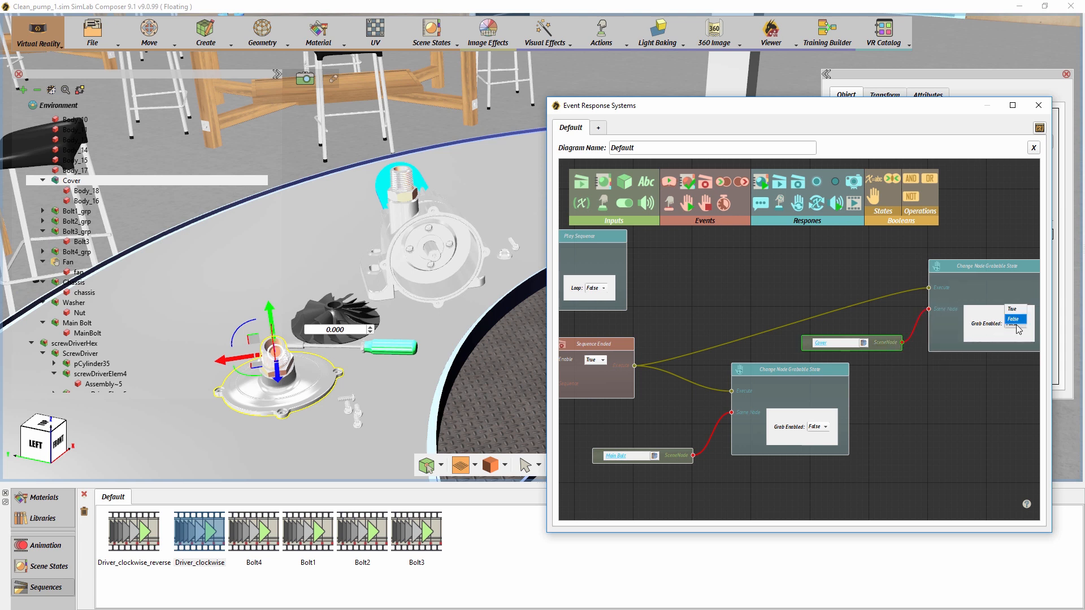
pyautogui.click(1013, 309)
# - Add a Node Entered Node event beside the Cover input and connect Cover to it as SceneNode A
pyautogui.moveTo(927, 405); pyautogui.dragTo(776, 381)
pyautogui.moveTo(826, 241); pyautogui.dragTo(857, 241)
pyautogui.moveTo(742, 321); pyautogui.dragTo(761, 327)
pyautogui.moveTo(723, 182); pyautogui.dragTo(848, 370)
pyautogui.moveTo(768, 323); pyautogui.dragTo(848, 412)
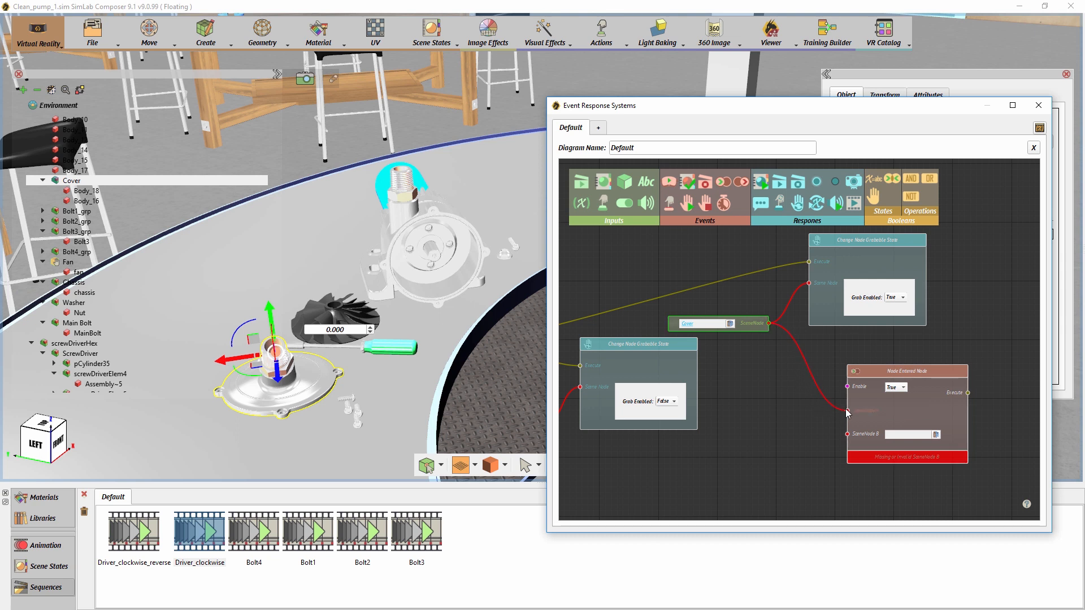
# - Add a SceneNode input for the Chassis and connect it as SceneNode B of the Cover's Node Entered event
pyautogui.click(479, 263)
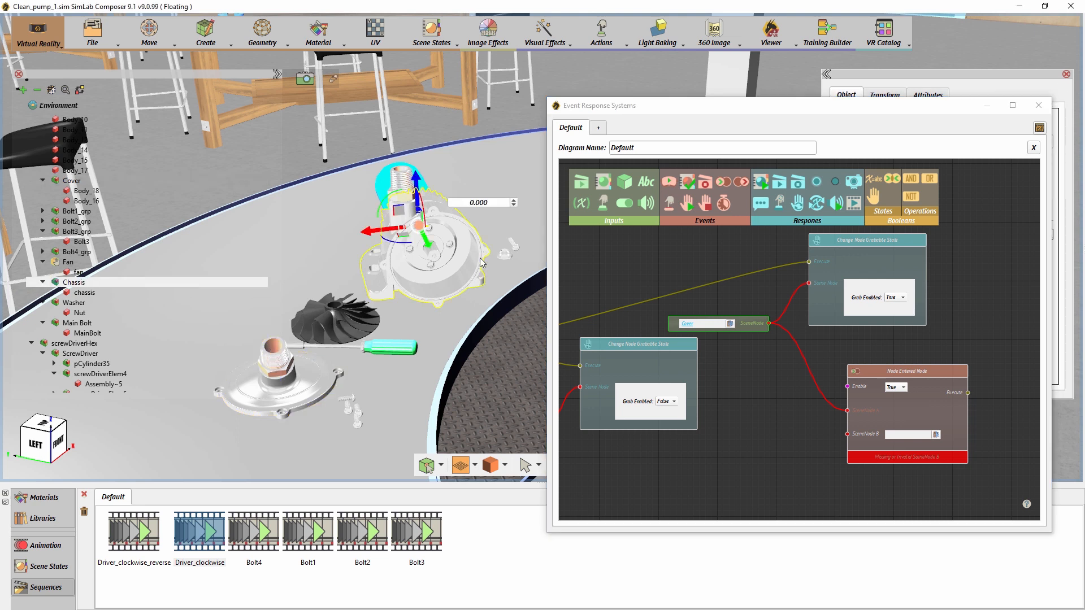
pyautogui.moveTo(626, 182); pyautogui.dragTo(758, 460)
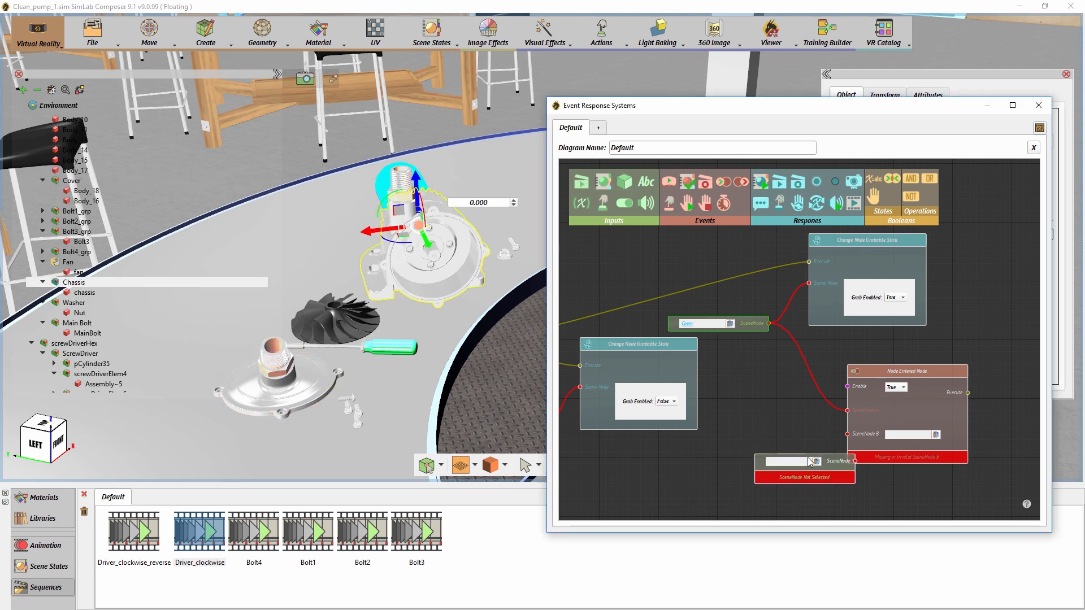
pyautogui.click(815, 462)
pyautogui.moveTo(828, 464); pyautogui.dragTo(757, 423)
# - Add an Apply SceneState response triggered by the Cover's Node Entered event and feed it the Cover_placed scene state
pyautogui.moveTo(761, 183); pyautogui.dragTo(968, 355)
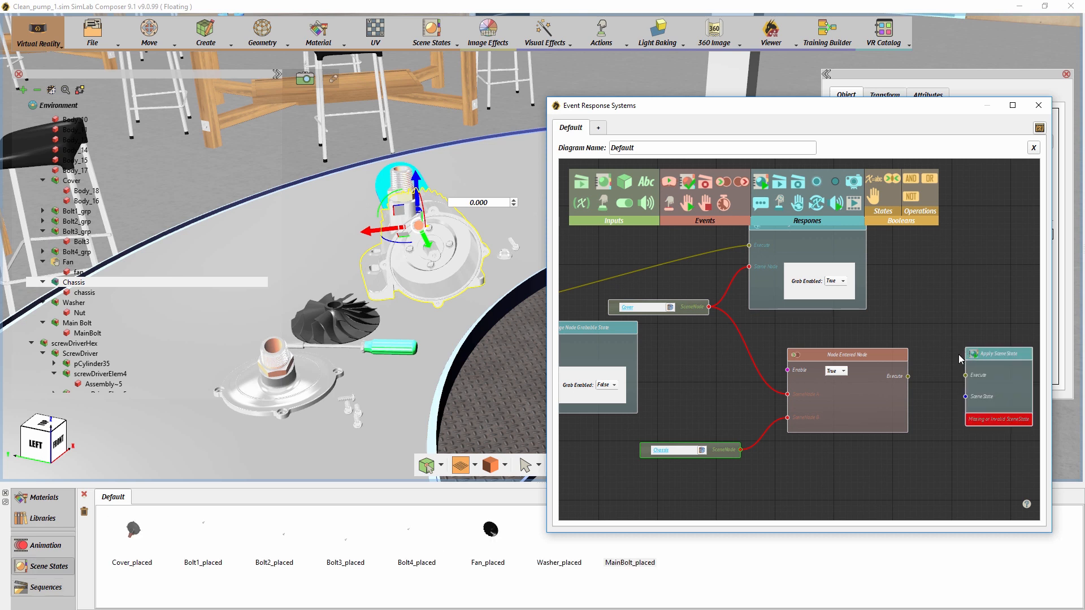
pyautogui.moveTo(907, 376); pyautogui.dragTo(965, 376)
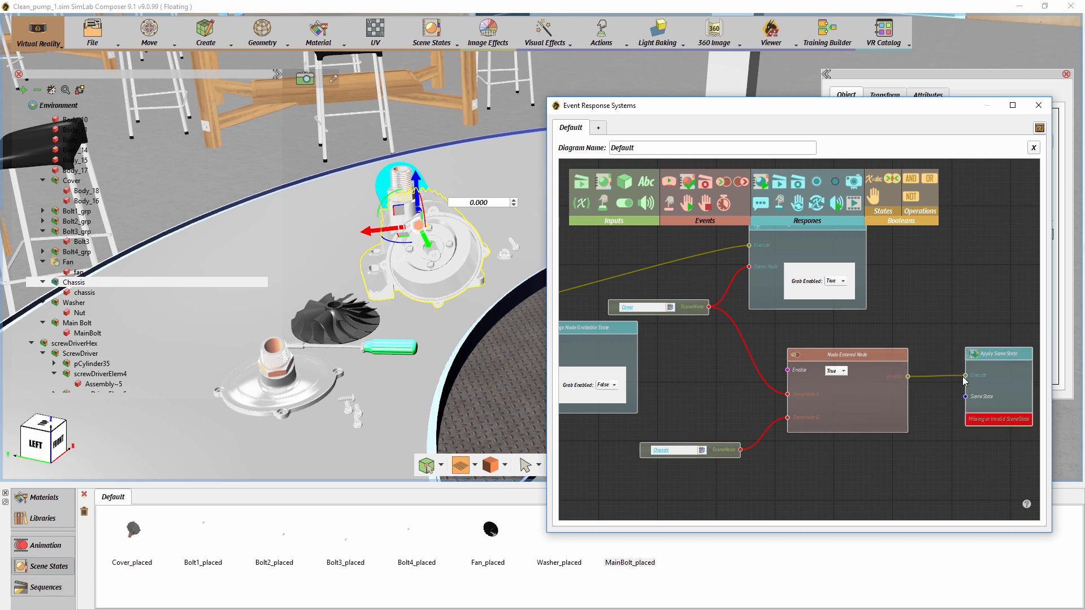
pyautogui.moveTo(141, 548); pyautogui.dragTo(965, 397)
pyautogui.moveTo(961, 454); pyautogui.dragTo(866, 451)
pyautogui.moveTo(893, 353); pyautogui.dragTo(932, 353)
pyautogui.moveTo(832, 437); pyautogui.dragTo(841, 432)
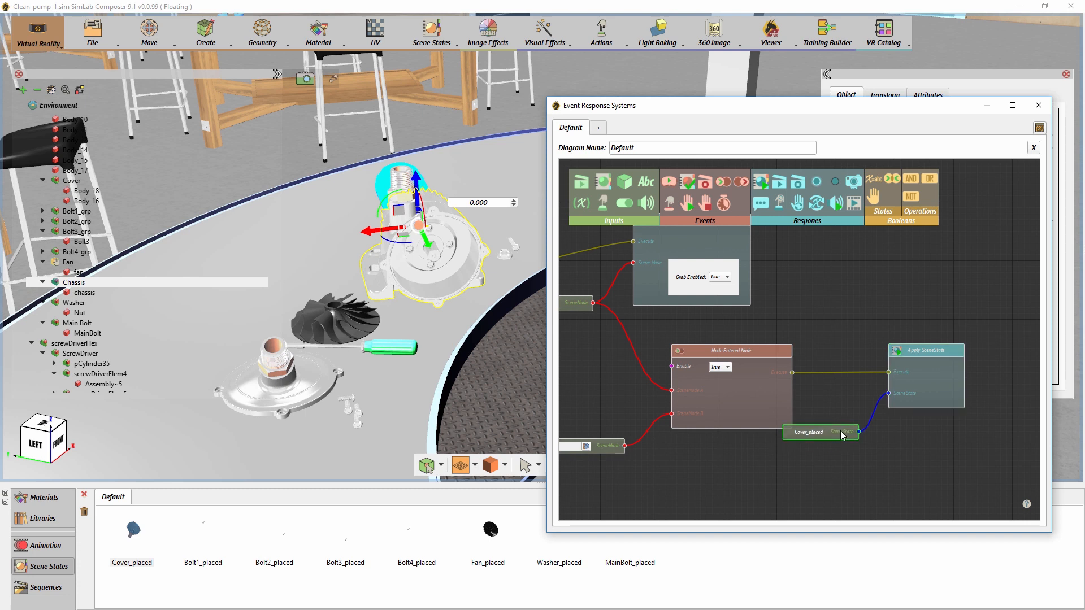
# - Add a Change Node Grabbable State response triggered by the Cover's Node Entered event and feed it the Cover node, keeping Grab Enabled at False
pyautogui.click(702, 358)
pyautogui.moveTo(809, 371); pyautogui.dragTo(726, 353)
pyautogui.moveTo(798, 206); pyautogui.dragTo(942, 304)
pyautogui.moveTo(828, 397); pyautogui.dragTo(950, 256)
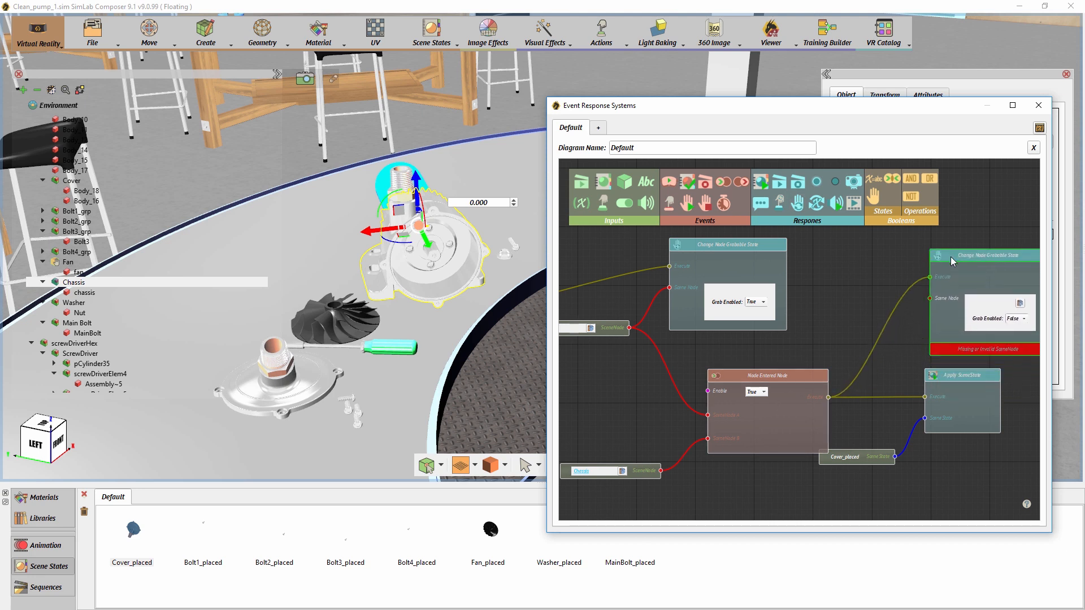
pyautogui.moveTo(870, 305); pyautogui.dragTo(923, 300)
pyautogui.moveTo(683, 322); pyautogui.dragTo(983, 292)
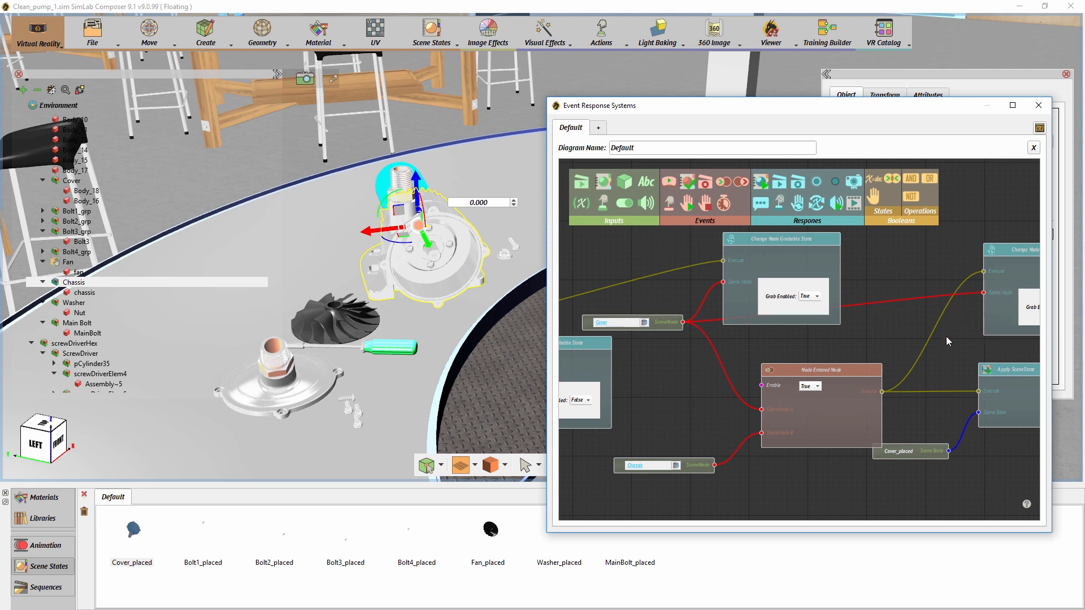
pyautogui.moveTo(946, 337); pyautogui.dragTo(756, 344)
pyautogui.moveTo(734, 457); pyautogui.dragTo(735, 424)
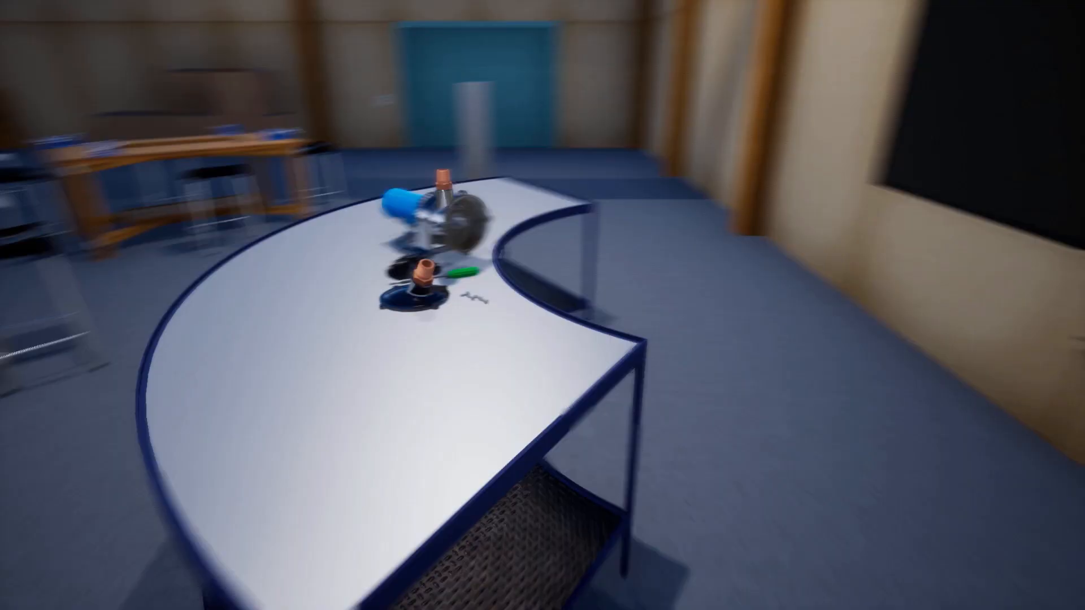
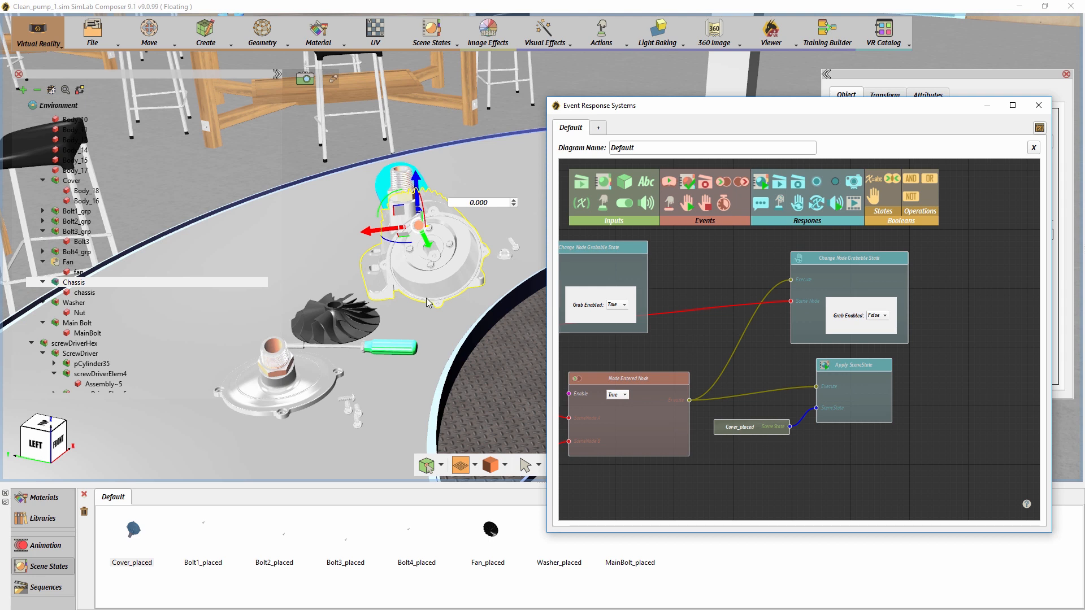
pyautogui.click(88, 212)
pyautogui.click(85, 221)
pyautogui.click(83, 232)
pyautogui.click(81, 252)
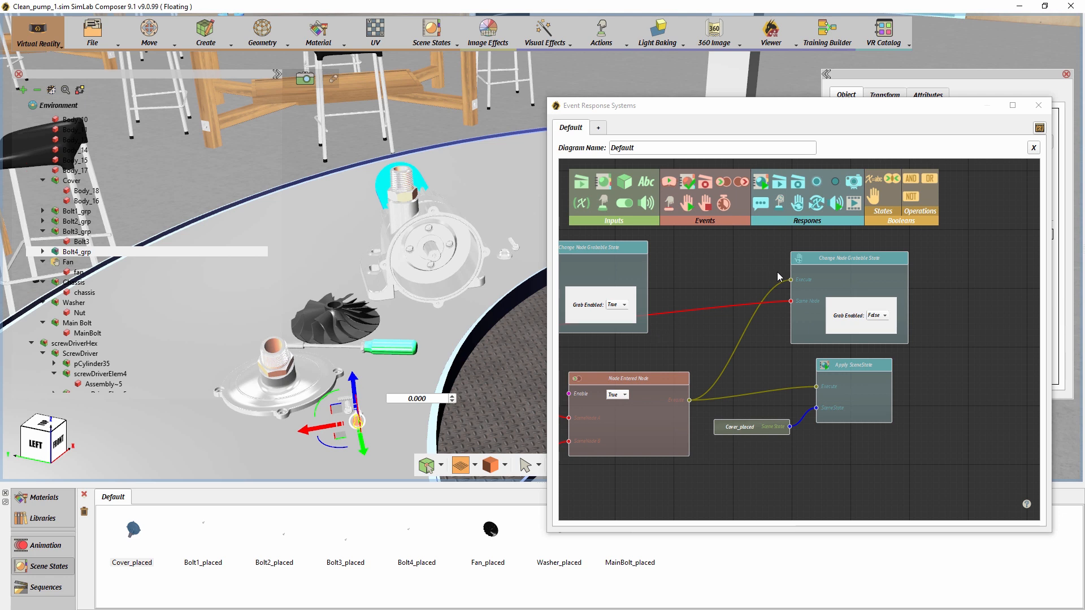
# - Add a Change Node Grabbable State response with Grab Enabled set to True, triggered by the Cover's Node Entered event
pyautogui.moveTo(801, 204); pyautogui.dragTo(833, 261)
pyautogui.moveTo(956, 431); pyautogui.dragTo(956, 435)
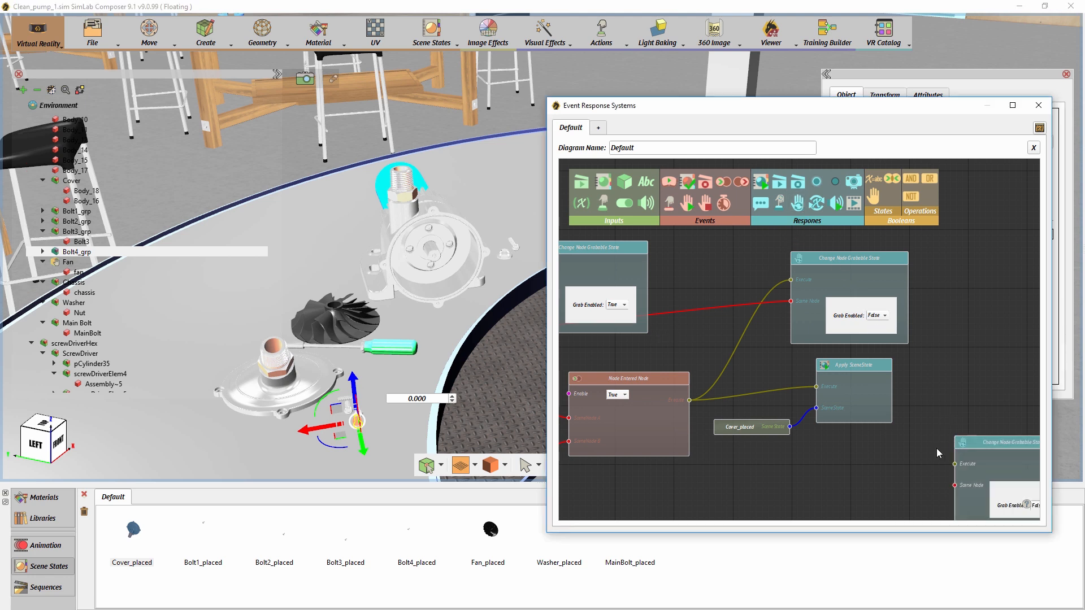
pyautogui.moveTo(910, 371); pyautogui.dragTo(886, 374)
pyautogui.click(948, 440)
pyautogui.click(945, 425)
pyautogui.moveTo(625, 330); pyautogui.dragTo(864, 398)
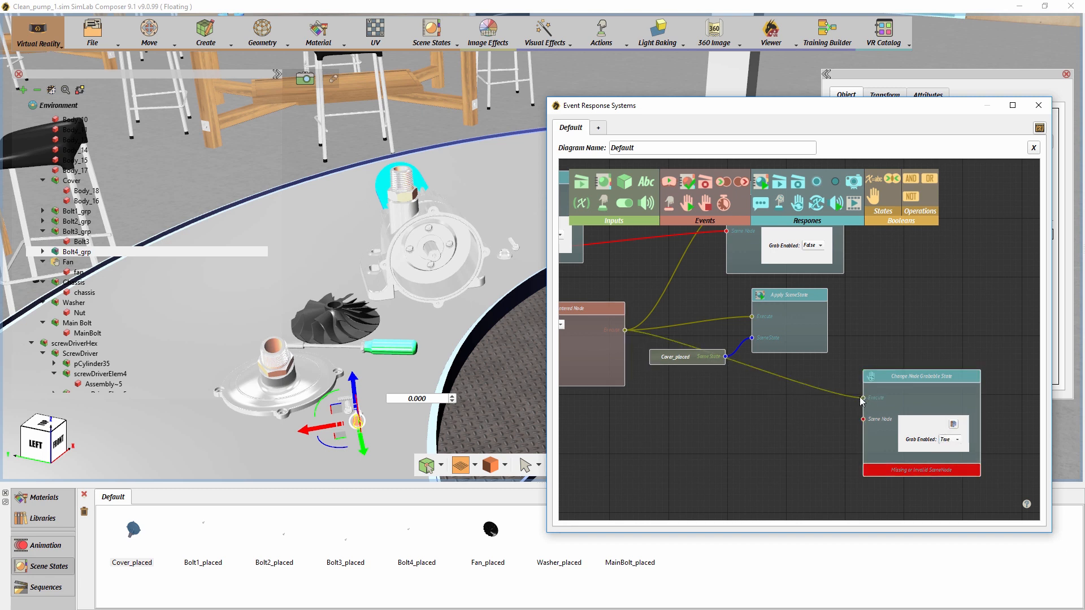
# - Add a SceneNode input for Bolt1_grp and connect it to the new grabbable-state response's Scene Node
pyautogui.click(78, 212)
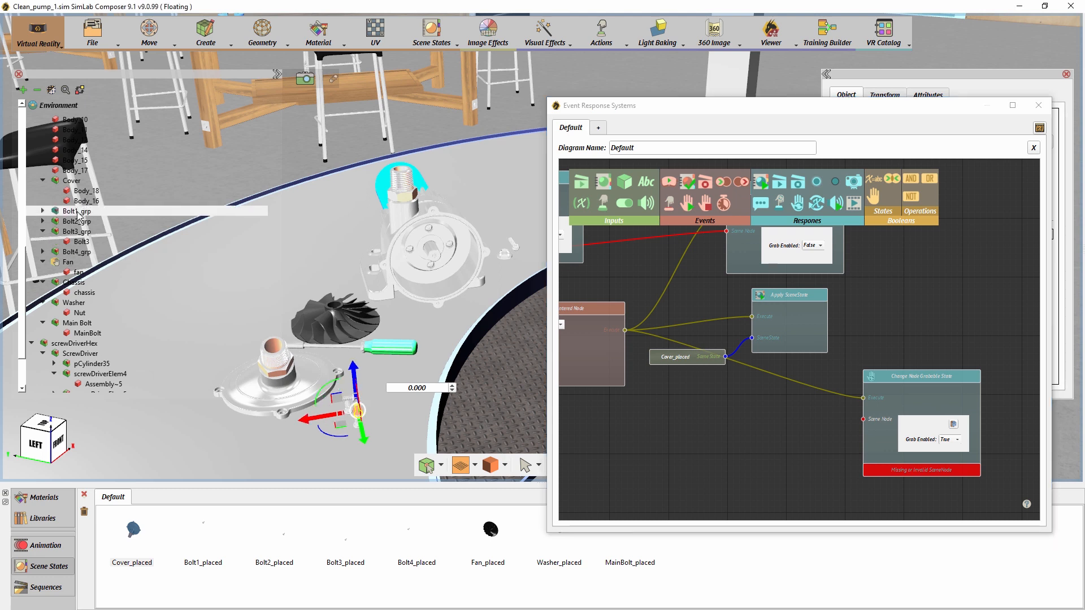
pyautogui.click(628, 183)
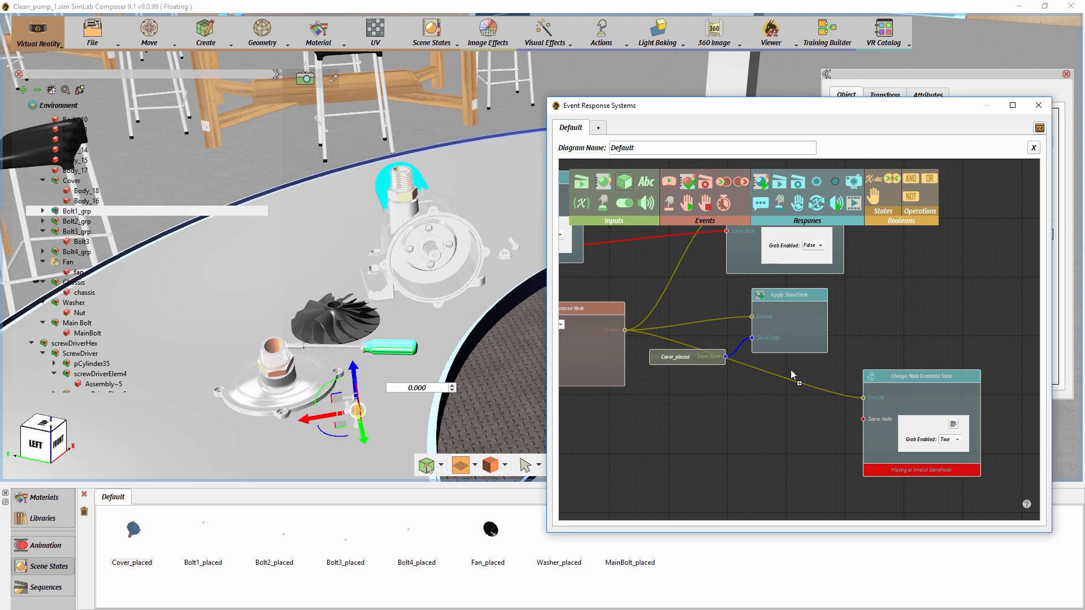
pyautogui.click(779, 432)
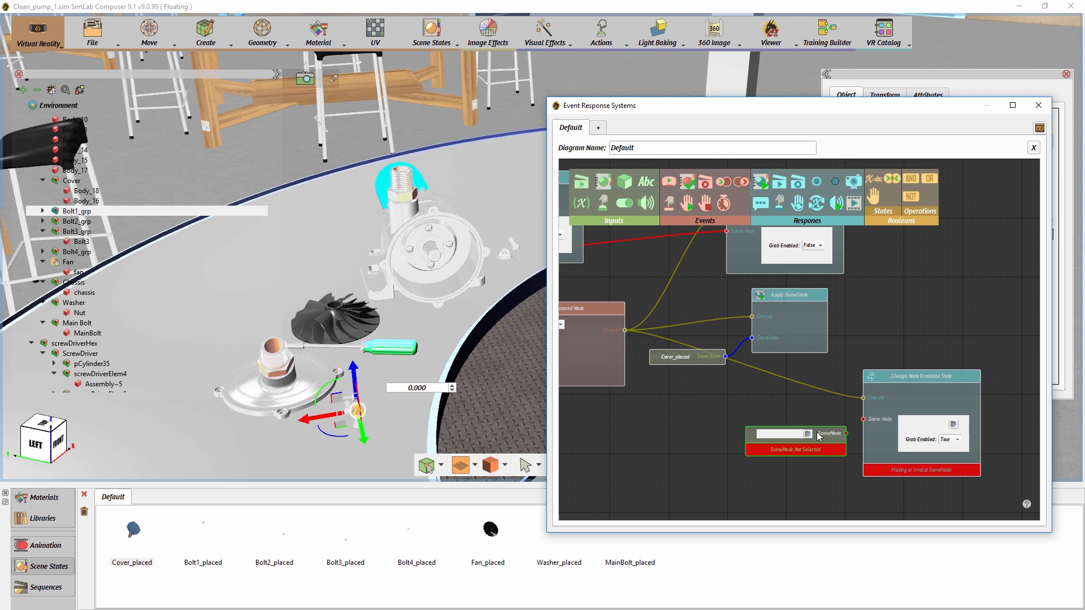
pyautogui.click(790, 432)
pyautogui.moveTo(828, 432); pyautogui.dragTo(863, 420)
pyautogui.moveTo(833, 462); pyautogui.dragTo(822, 418)
# - Duplicate the Bolt1_grp input with its grabbable-state response below the original and assign Bolt2_grp to the copied input
pyautogui.moveTo(991, 469); pyautogui.dragTo(762, 330)
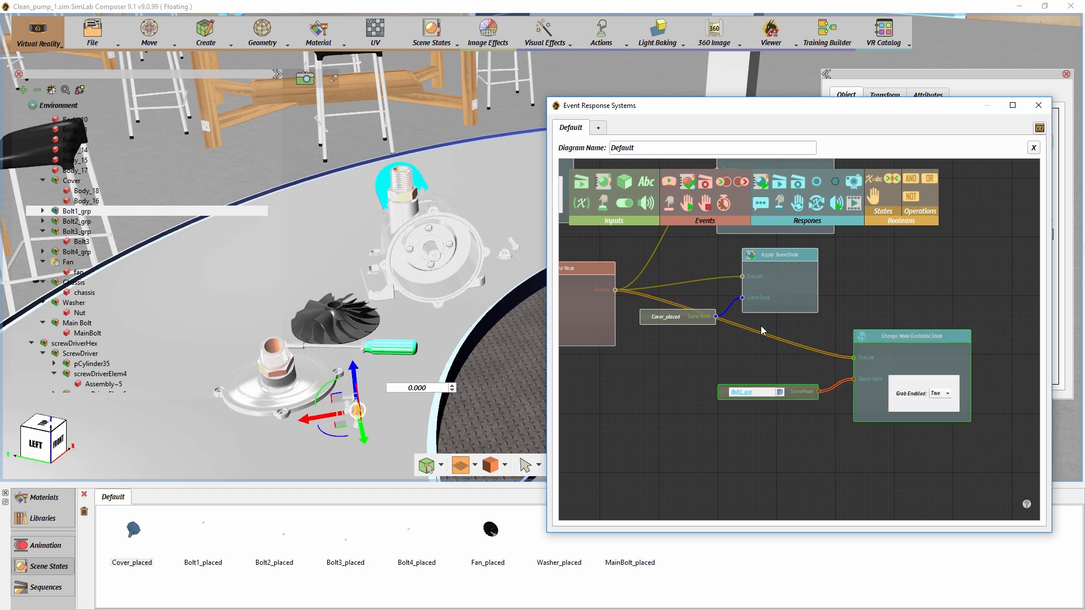
pyautogui.hotkey('ctrl', 'v')
pyautogui.moveTo(985, 365); pyautogui.dragTo(971, 447)
pyautogui.click(991, 441)
pyautogui.moveTo(987, 403); pyautogui.dragTo(965, 314)
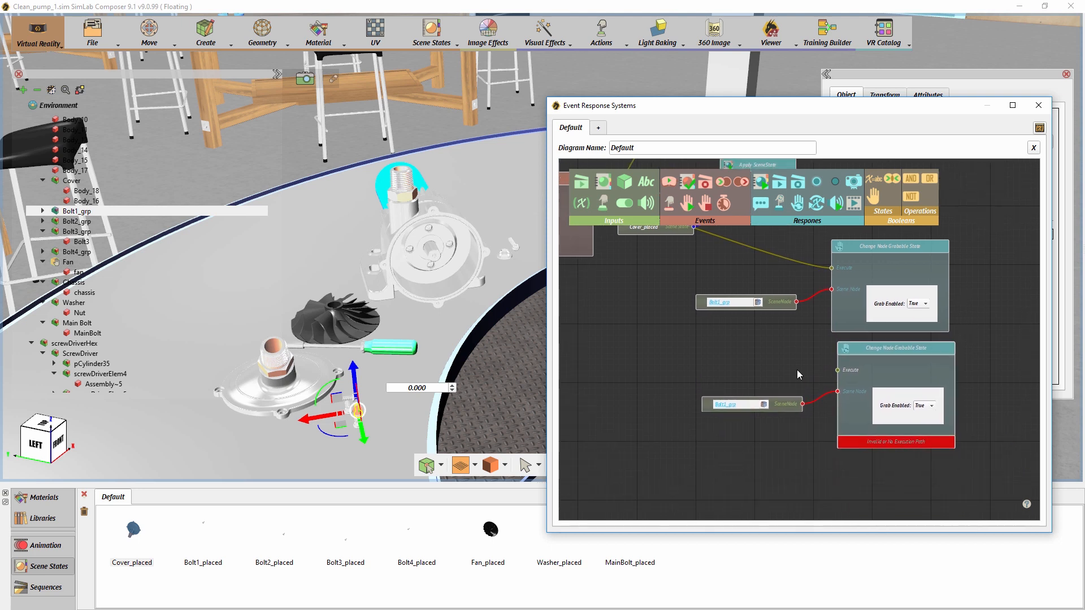
pyautogui.click(773, 404)
pyautogui.click(104, 224)
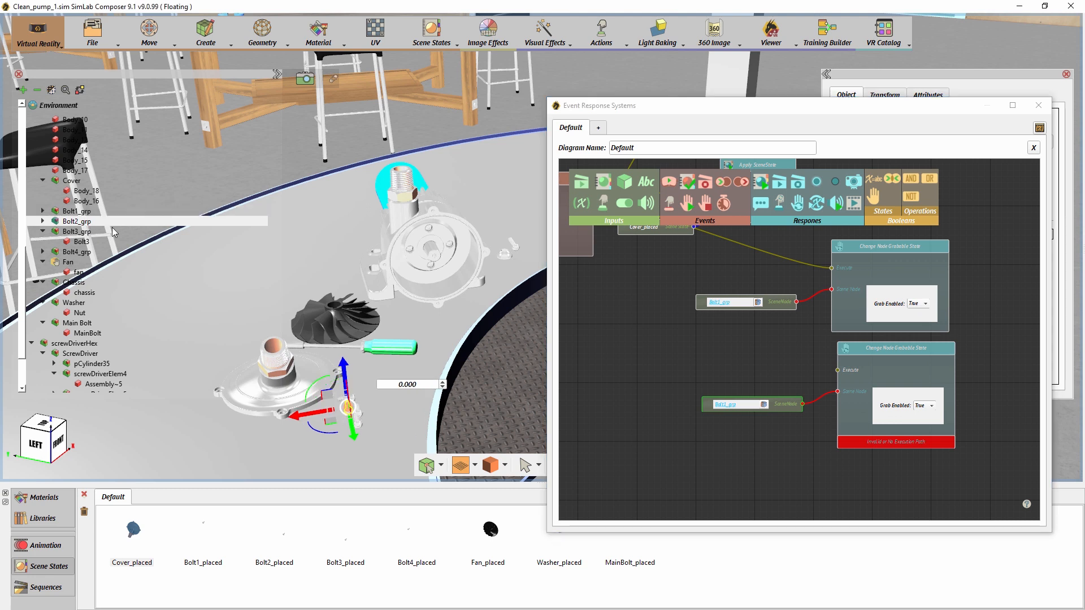
pyautogui.click(767, 404)
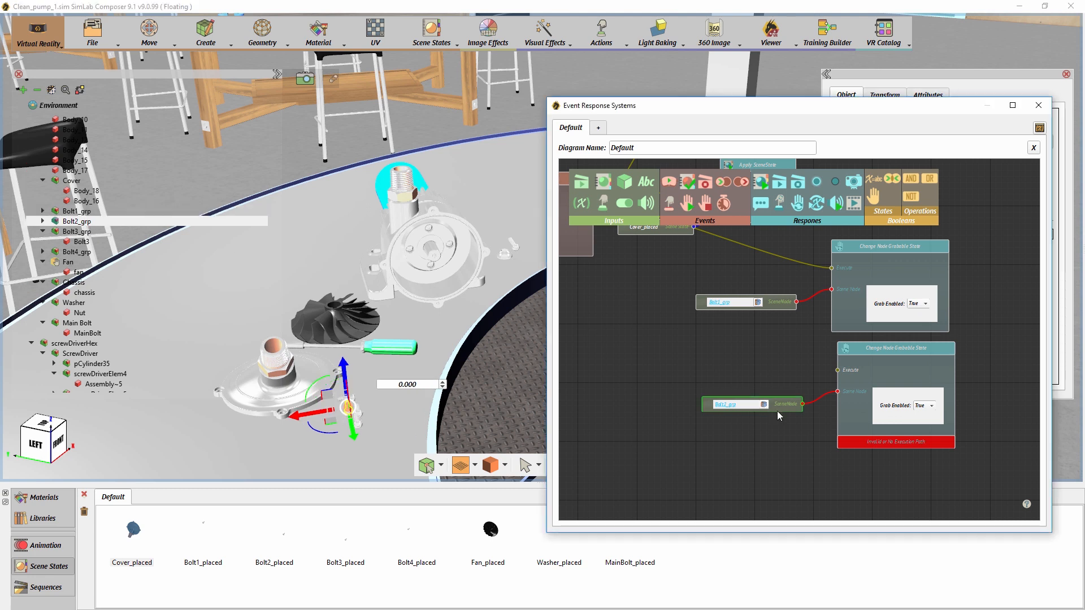
# - Duplicate the Bolt2_grp input with its grabbable-state response, place the copy below, and assign Bolt3_grp to its input
pyautogui.moveTo(943, 477); pyautogui.dragTo(765, 358)
pyautogui.hotkey('ctrl', 'c')
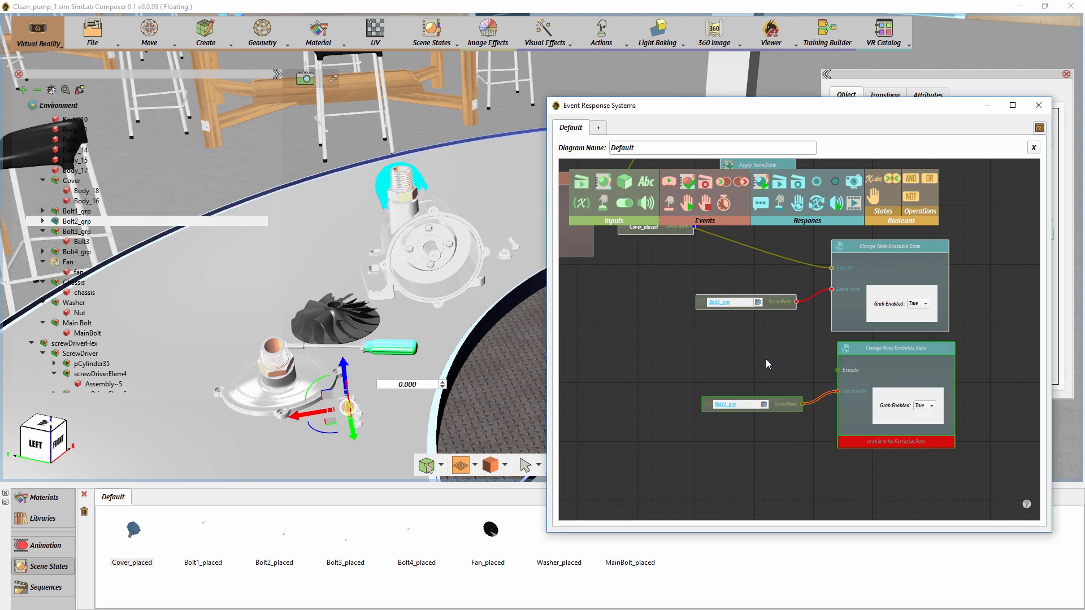
pyautogui.hotkey('ctrl', 'v')
pyautogui.moveTo(941, 452); pyautogui.dragTo(932, 525)
pyautogui.moveTo(1013, 419); pyautogui.dragTo(1002, 323)
pyautogui.moveTo(940, 371); pyautogui.dragTo(942, 390)
pyautogui.click(744, 382)
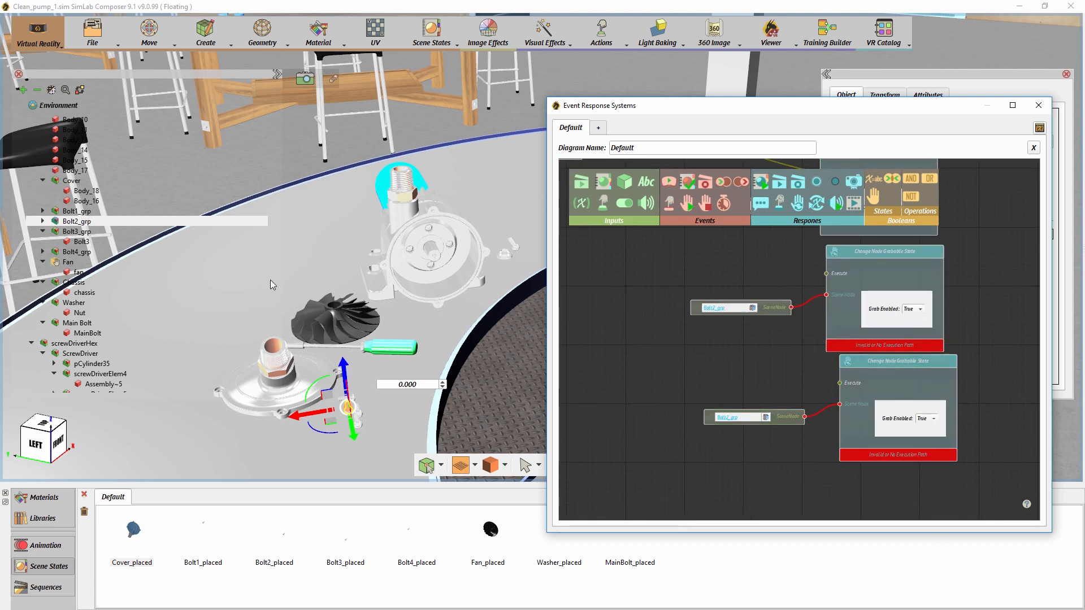
pyautogui.click(82, 233)
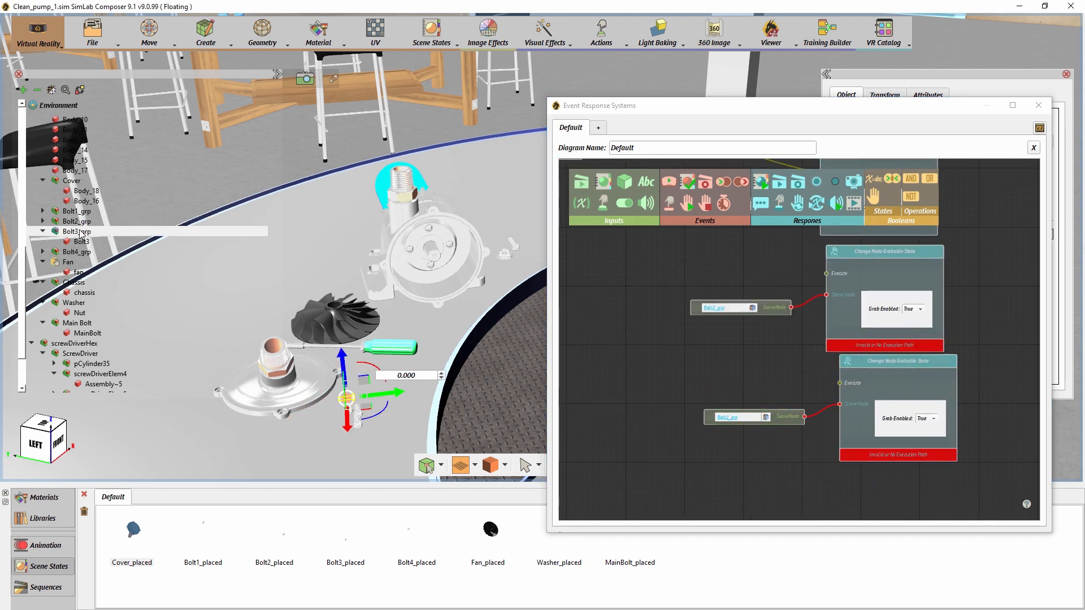
pyautogui.click(766, 419)
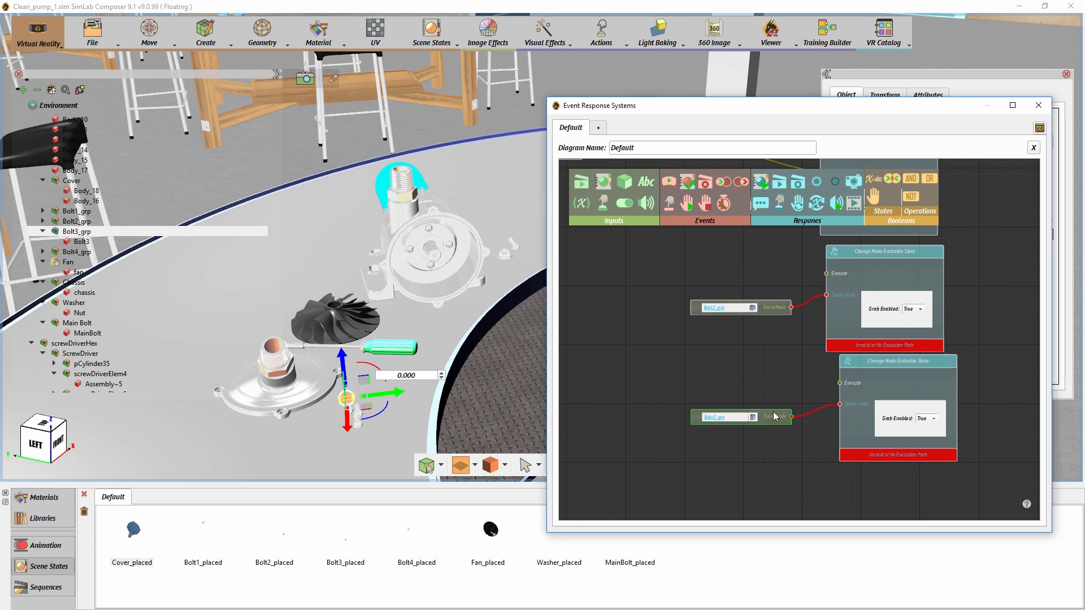
# - Paste another input and grabbable-state response pair below the Bolt3_grp pair and assign Bolt4_grp to its input
pyautogui.hotkey('ctrl', 'v')
pyautogui.moveTo(956, 275); pyautogui.dragTo(932, 476)
pyautogui.moveTo(977, 406); pyautogui.dragTo(956, 305)
pyautogui.moveTo(862, 374); pyautogui.dragTo(877, 374)
pyautogui.click(91, 250)
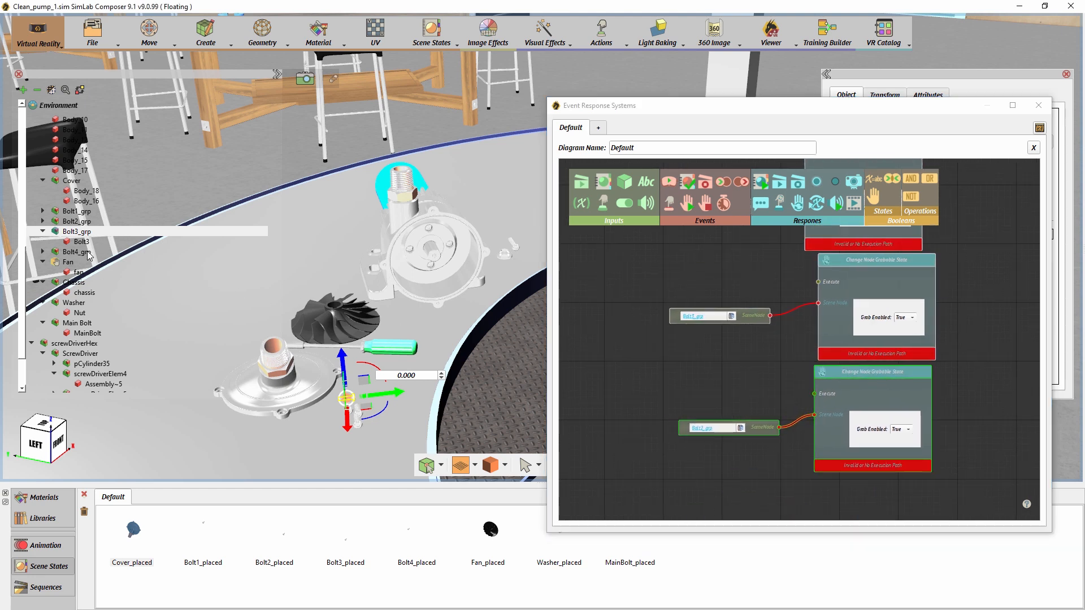
pyautogui.click(740, 427)
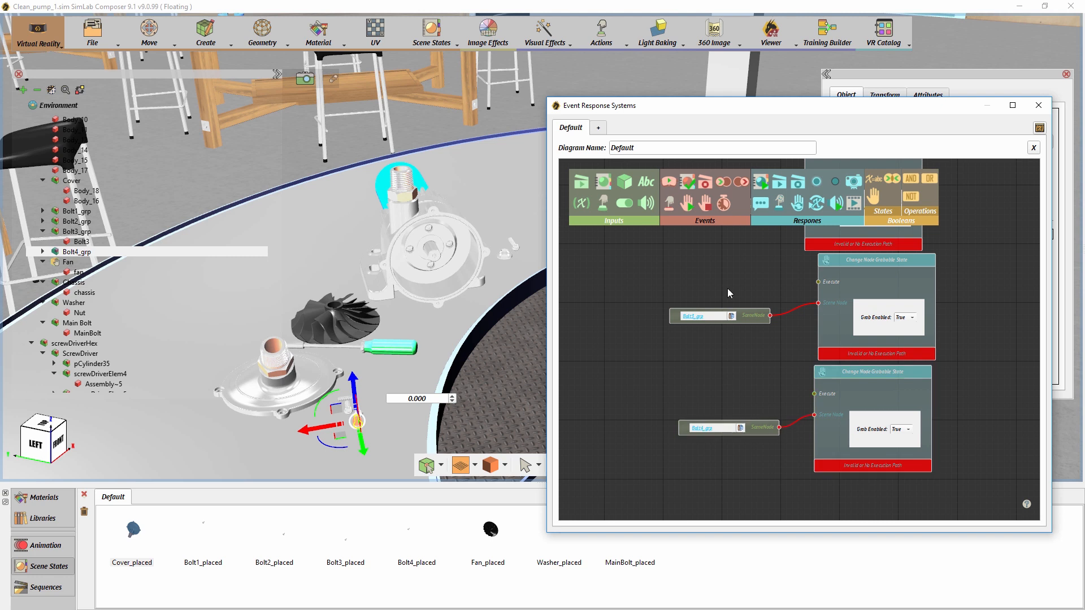
# - Maximize the event diagram window and connect the Cover's Node Entered event to the Bolt2_grp, Bolt3_grp and Bolt4_grp grabbable-state responses
pyautogui.moveTo(701, 106); pyautogui.dragTo(585, 1)
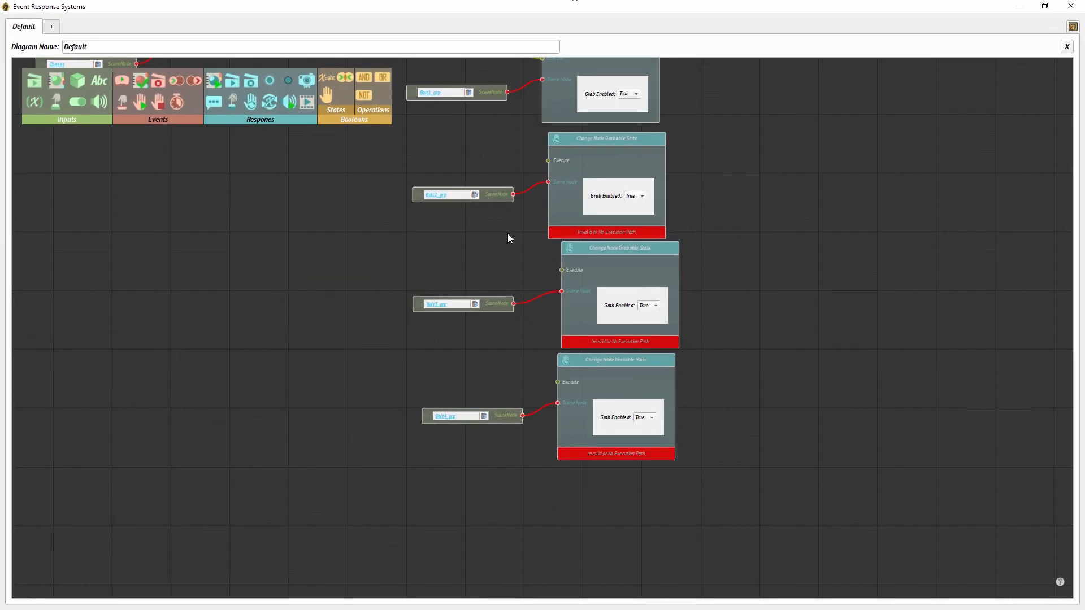
pyautogui.moveTo(509, 237); pyautogui.dragTo(549, 358)
pyautogui.moveTo(445, 227); pyautogui.dragTo(509, 239)
pyautogui.moveTo(414, 137); pyautogui.dragTo(669, 316)
pyautogui.moveTo(425, 147); pyautogui.dragTo(682, 426)
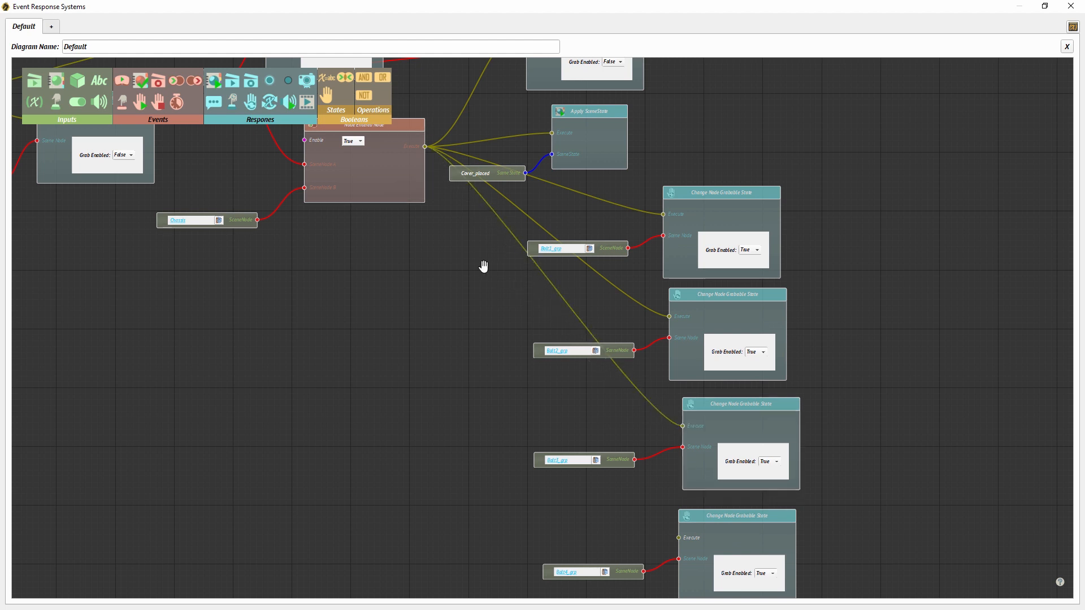
pyautogui.moveTo(425, 147); pyautogui.dragTo(678, 537)
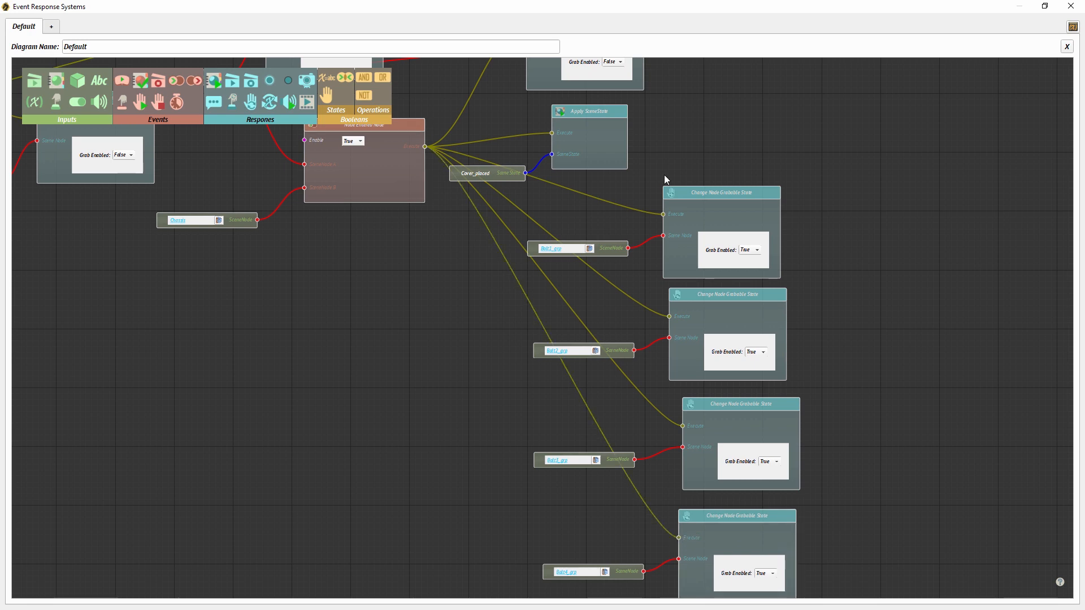
# - Restore the diagram window's size and move the Bolt1_grp pair away from the other three bolt pairs to free up space
pyautogui.doubleClick(642, 6)
pyautogui.moveTo(828, 321); pyautogui.dragTo(801, 444)
pyautogui.moveTo(717, 323); pyautogui.dragTo(641, 251)
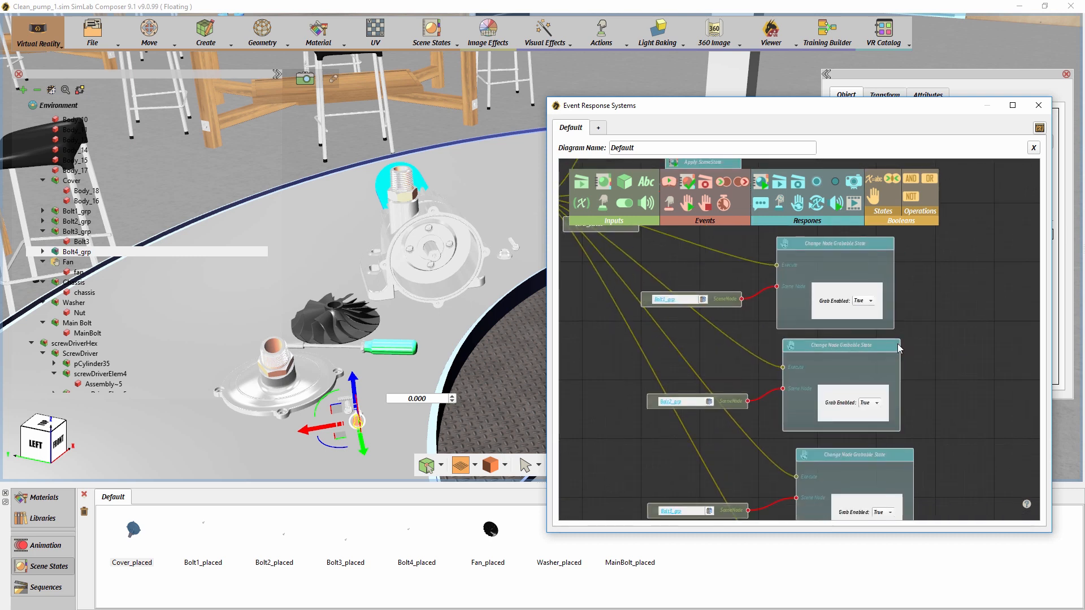
pyautogui.moveTo(901, 348); pyautogui.dragTo(850, 398)
pyautogui.scroll(-1, 851, 398)
pyautogui.moveTo(845, 294); pyautogui.dragTo(816, 326)
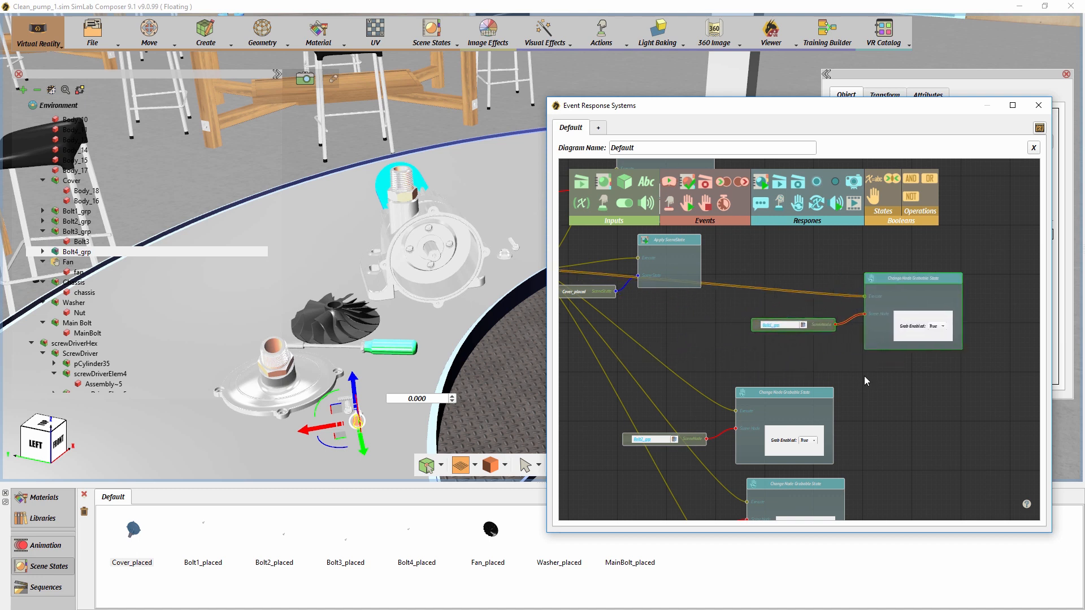
pyautogui.moveTo(864, 377); pyautogui.dragTo(761, 337)
pyautogui.moveTo(784, 427); pyautogui.dragTo(909, 324)
pyautogui.scroll(-1, 910, 324)
pyautogui.keyDown('shift'); pyautogui.moveTo(637, 259); pyautogui.dragTo(870, 467); pyautogui.keyUp('shift')
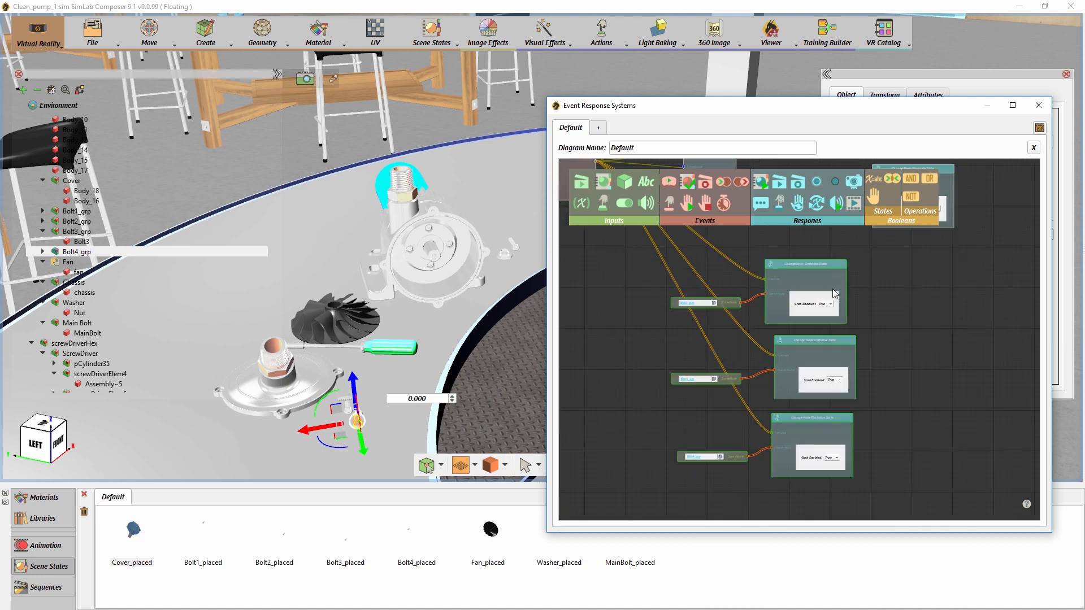
pyautogui.moveTo(833, 293); pyautogui.dragTo(830, 383)
pyautogui.moveTo(888, 303); pyautogui.dragTo(823, 416)
pyautogui.moveTo(850, 375); pyautogui.dragTo(792, 380)
pyautogui.scroll(1, 792, 379)
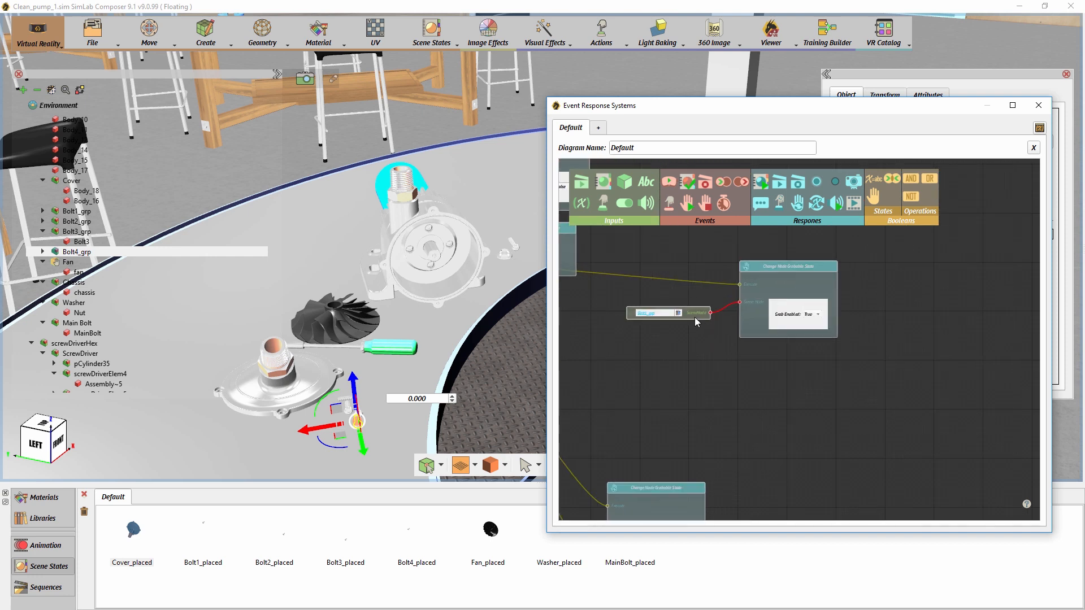
# - Add a Node Entered Node event beside the Bolt1_grp input and connect Bolt1_grp to it as SceneNode A
pyautogui.moveTo(694, 317); pyautogui.dragTo(682, 330)
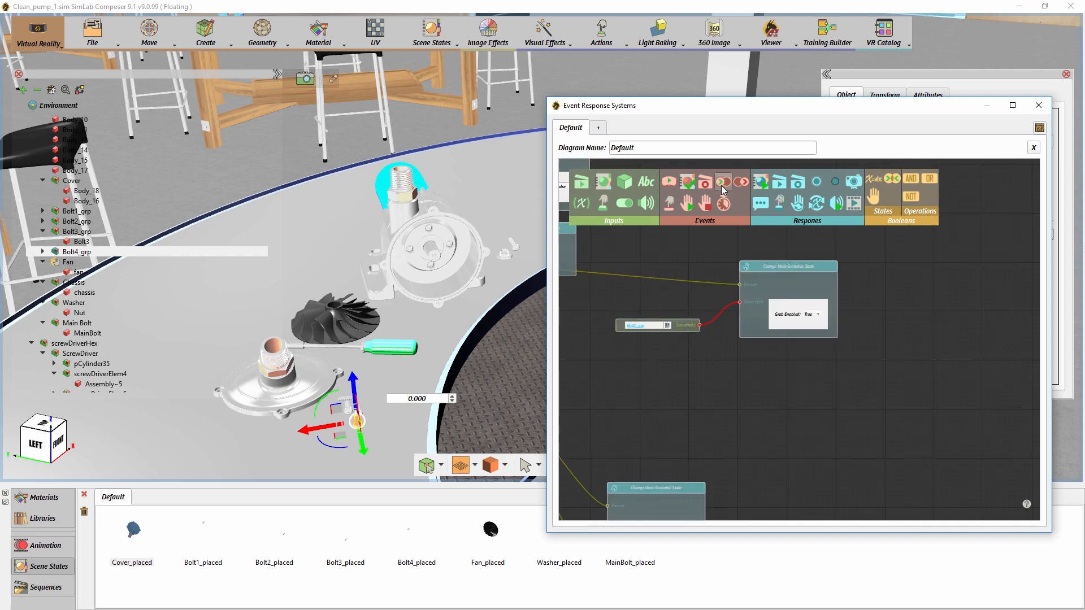
pyautogui.moveTo(842, 371); pyautogui.dragTo(843, 373)
pyautogui.moveTo(693, 325); pyautogui.dragTo(849, 371)
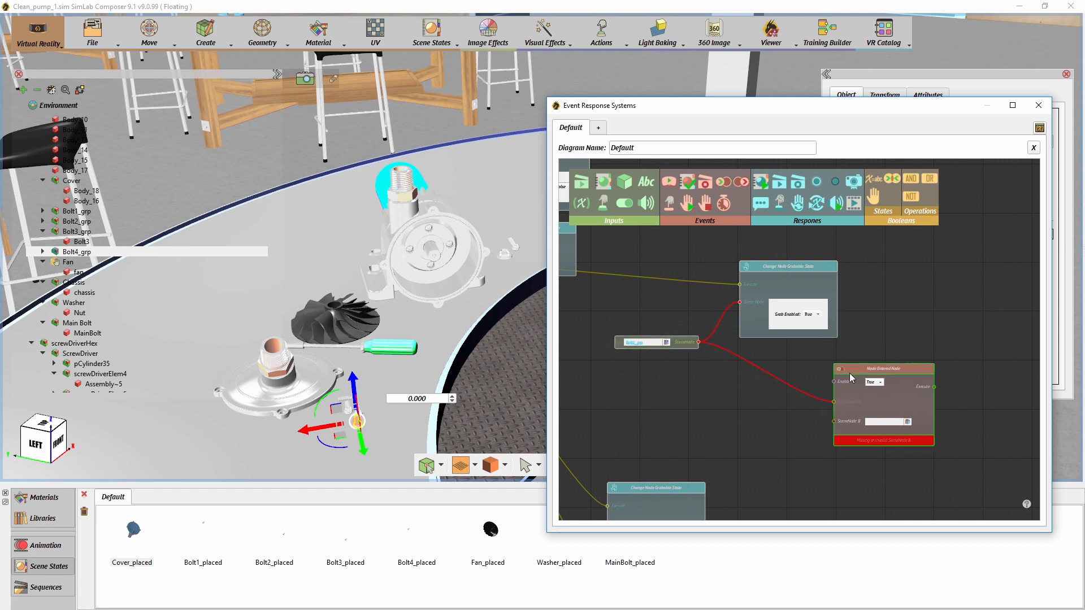
# - Add a SceneNode input for the Chassis and connect it as SceneNode B of the Bolt1_grp Node Entered event
pyautogui.click(418, 218)
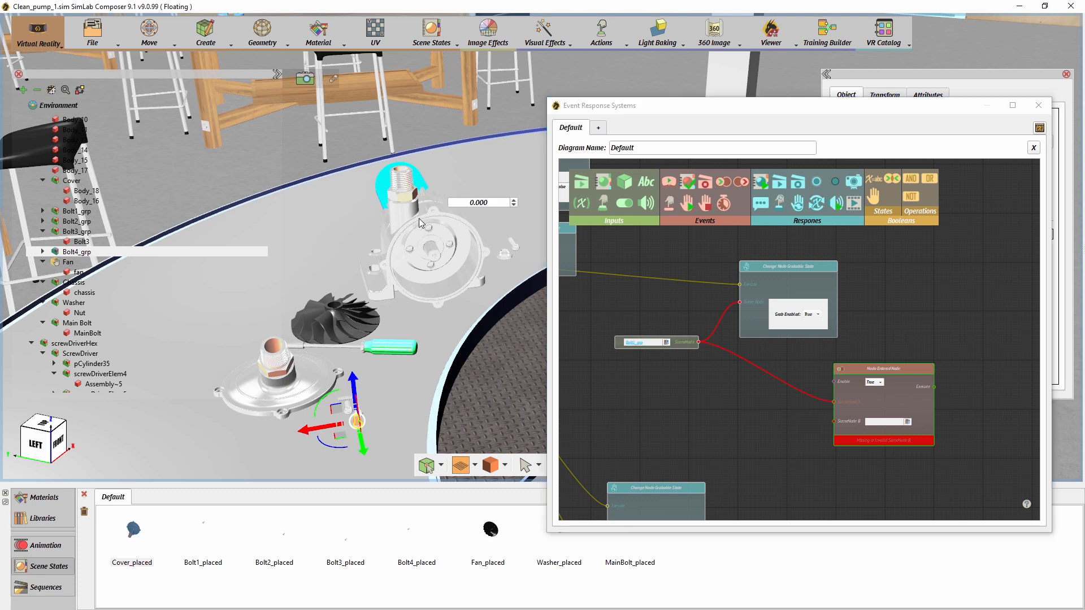
pyautogui.click(630, 182)
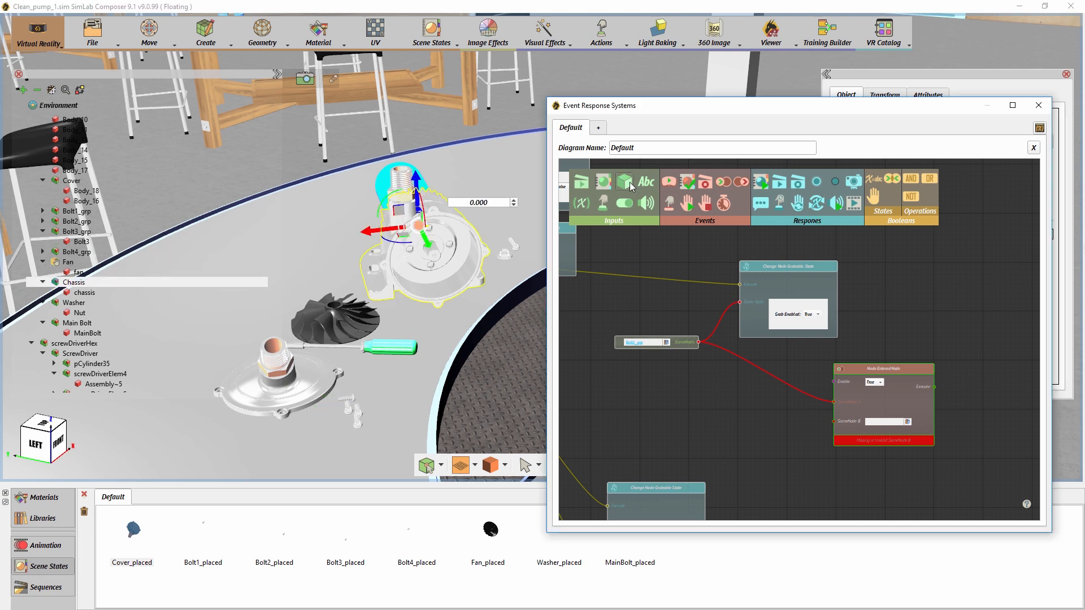
pyautogui.moveTo(742, 406)
pyautogui.mouseDown()
pyautogui.moveTo(777, 427)
pyautogui.moveTo(745, 421)
pyautogui.mouseUp()
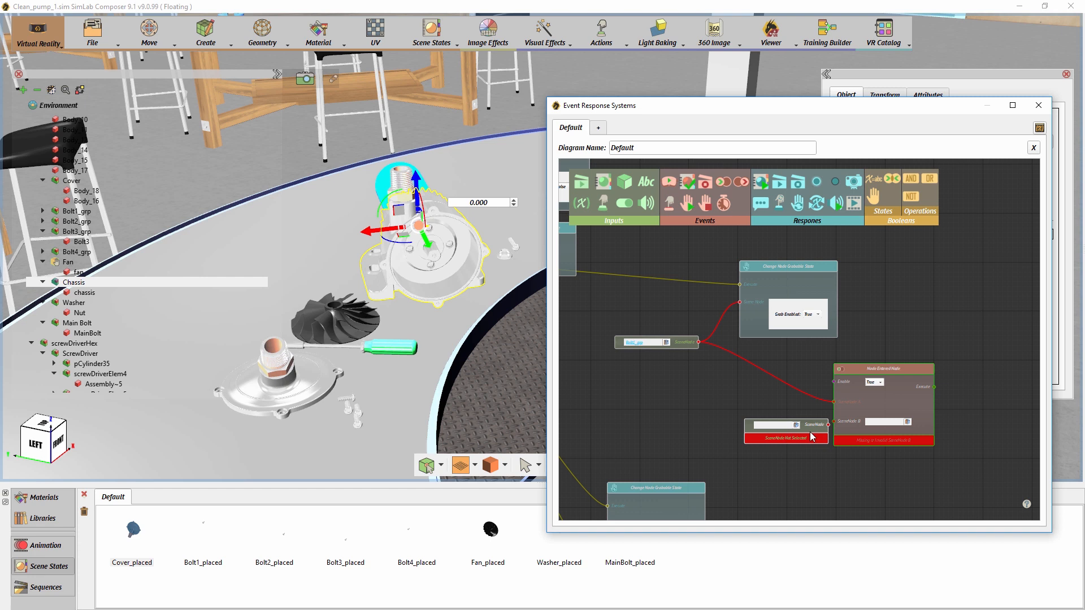
pyautogui.moveTo(808, 433); pyautogui.dragTo(835, 427)
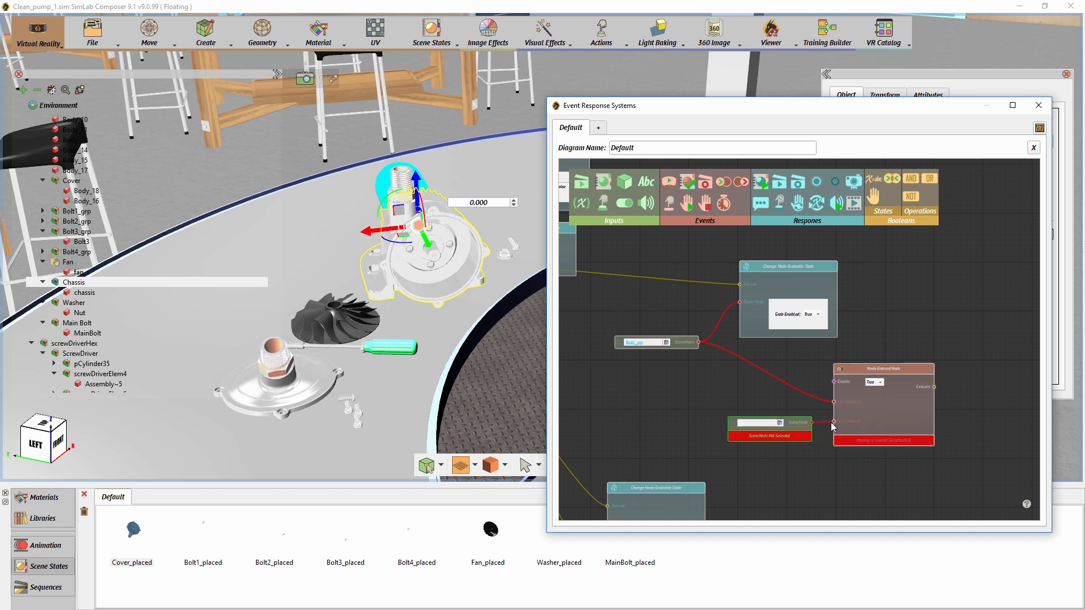
pyautogui.click(779, 424)
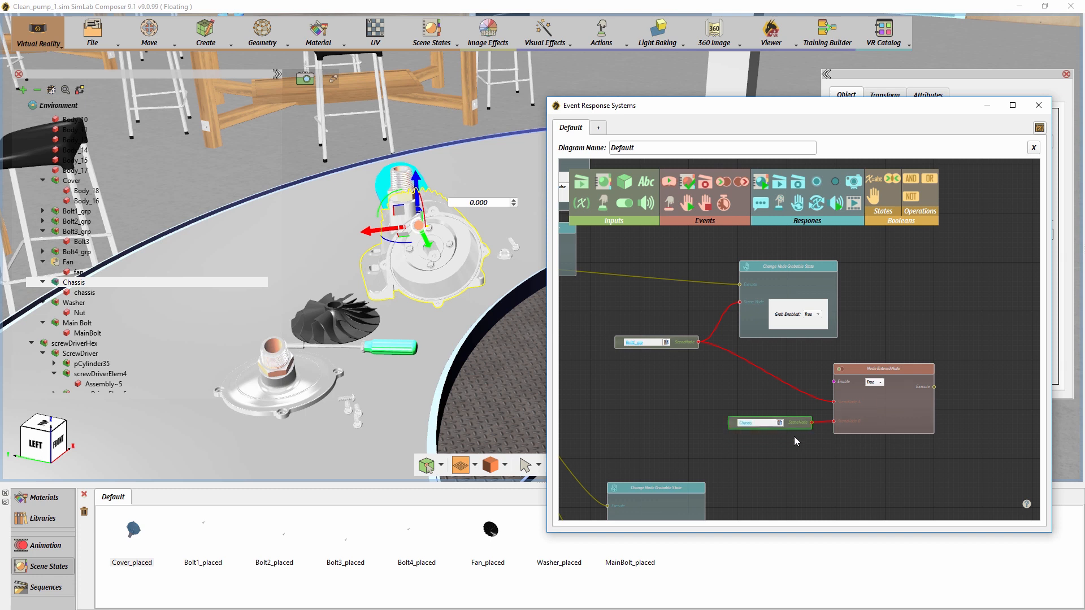
pyautogui.moveTo(795, 436); pyautogui.dragTo(789, 423, button='middle')
pyautogui.moveTo(789, 412); pyautogui.dragTo(779, 412)
pyautogui.moveTo(750, 382); pyautogui.dragTo(717, 379, button='middle')
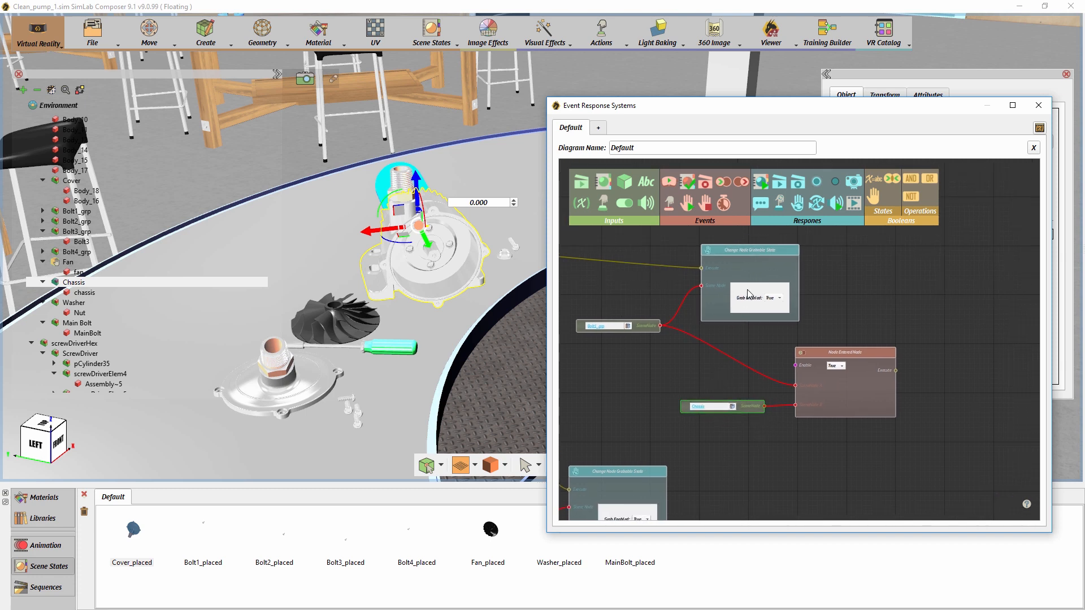
# - Add an Apply SceneState response triggered by the Bolt1_grp Node Entered event and feed it the Bolt1_placed scene state
pyautogui.moveTo(764, 184); pyautogui.dragTo(950, 379)
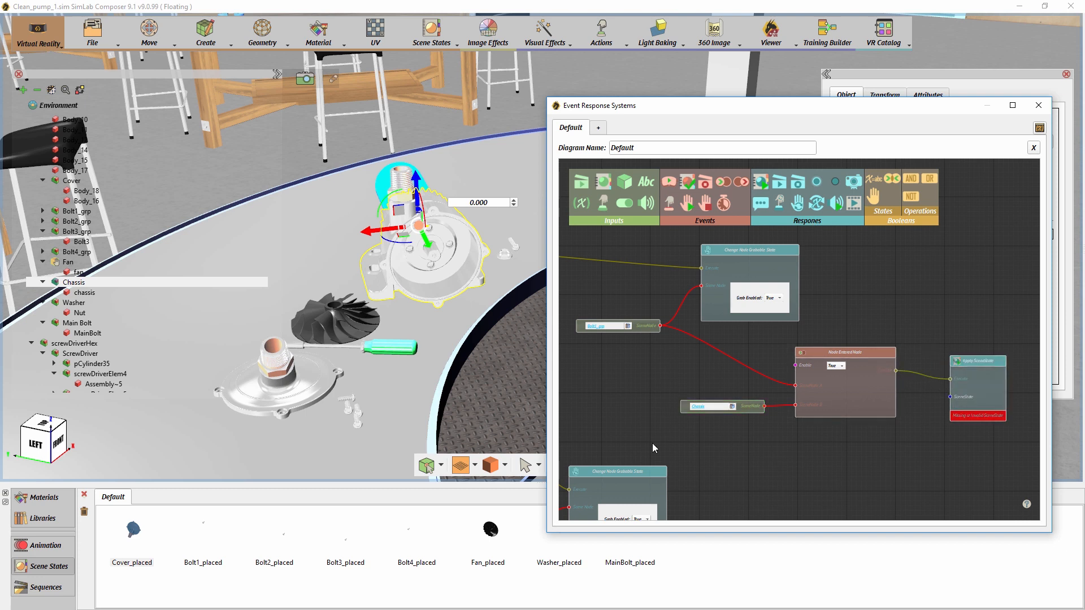
pyautogui.click(207, 556)
pyautogui.moveTo(913, 429); pyautogui.dragTo(914, 430)
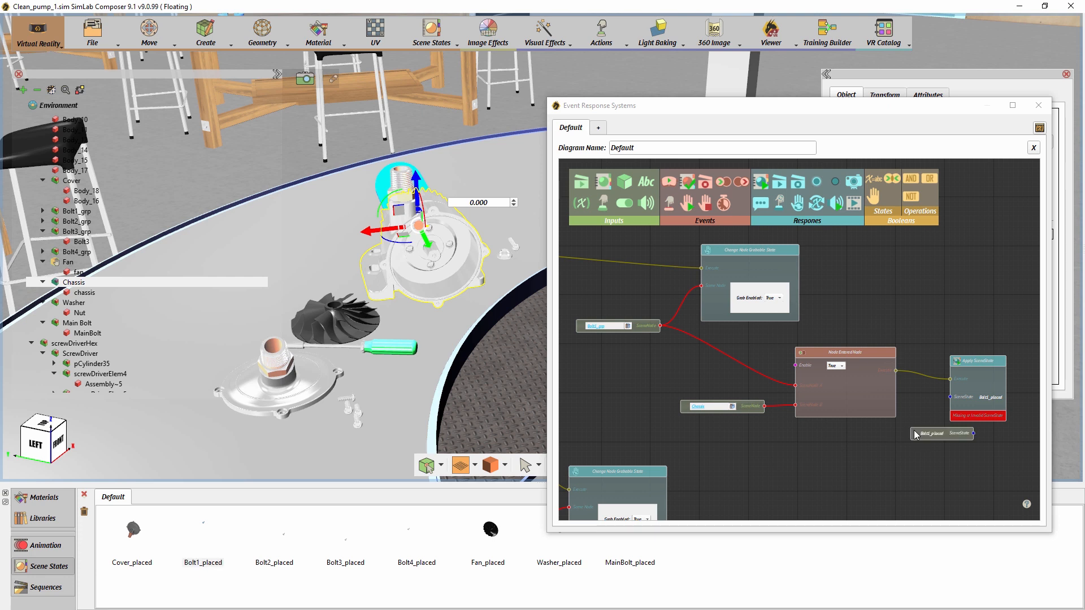
pyautogui.moveTo(944, 432); pyautogui.dragTo(965, 367)
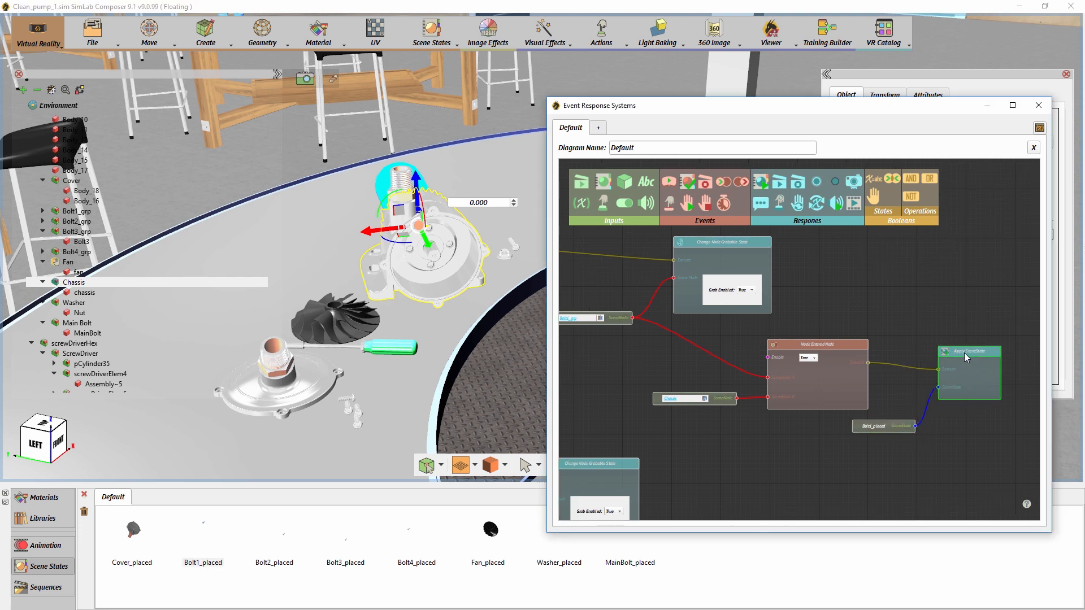
pyautogui.moveTo(899, 428); pyautogui.dragTo(904, 425)
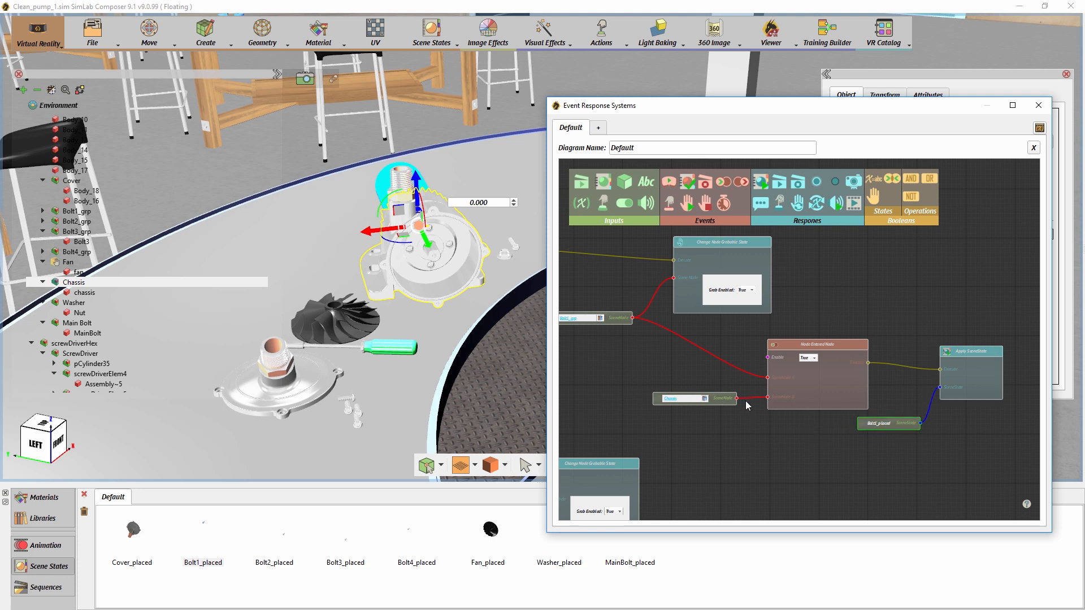
# - Duplicate Bolt1's Node Entered chain, including its Chassis input, Apply SceneState response and scene state, and place the copy near Bolt2_grp
pyautogui.moveTo(986, 445); pyautogui.dragTo(687, 329)
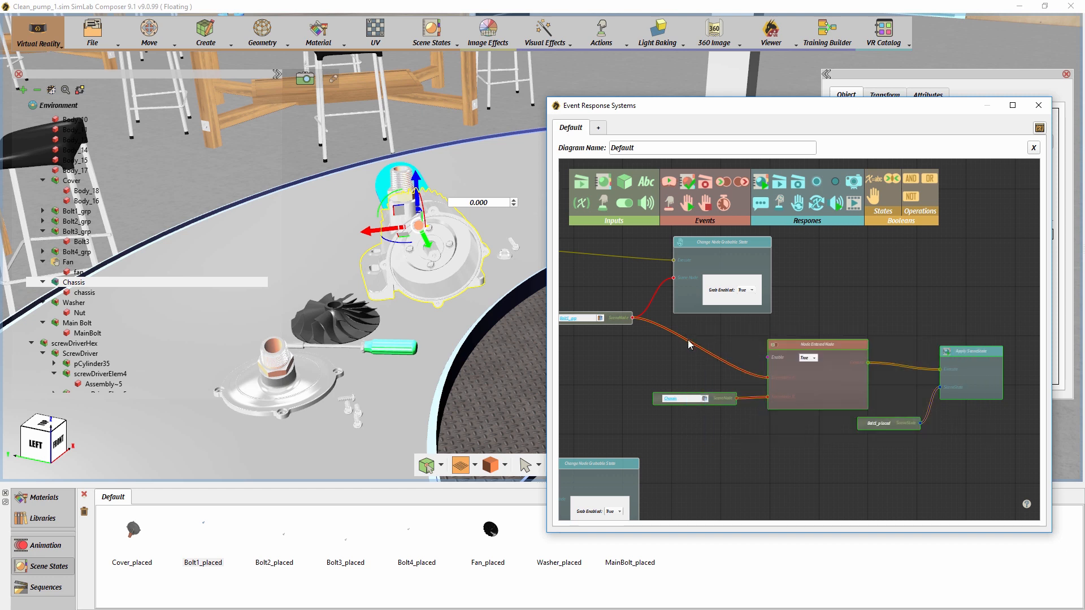
pyautogui.hotkey('ctrl', 'v')
pyautogui.moveTo(800, 441); pyautogui.dragTo(812, 285, button='middle')
pyautogui.moveTo(815, 267); pyautogui.dragTo(812, 406)
pyautogui.moveTo(768, 334); pyautogui.dragTo(848, 237, button='middle')
# - Connect Bolt2_grp as SceneNode A of the copied Node Entered event and arrange its input and Change Node Grabbable State response beside it
pyautogui.scroll(-1, 798, 333)
pyautogui.moveTo(591, 314); pyautogui.dragTo(719, 454)
pyautogui.moveTo(712, 310); pyautogui.dragTo(702, 412)
pyautogui.moveTo(723, 391); pyautogui.dragTo(690, 481, button='middle')
pyautogui.click(717, 320)
pyautogui.moveTo(703, 320); pyautogui.dragTo(765, 312)
pyautogui.moveTo(604, 360); pyautogui.dragTo(828, 382)
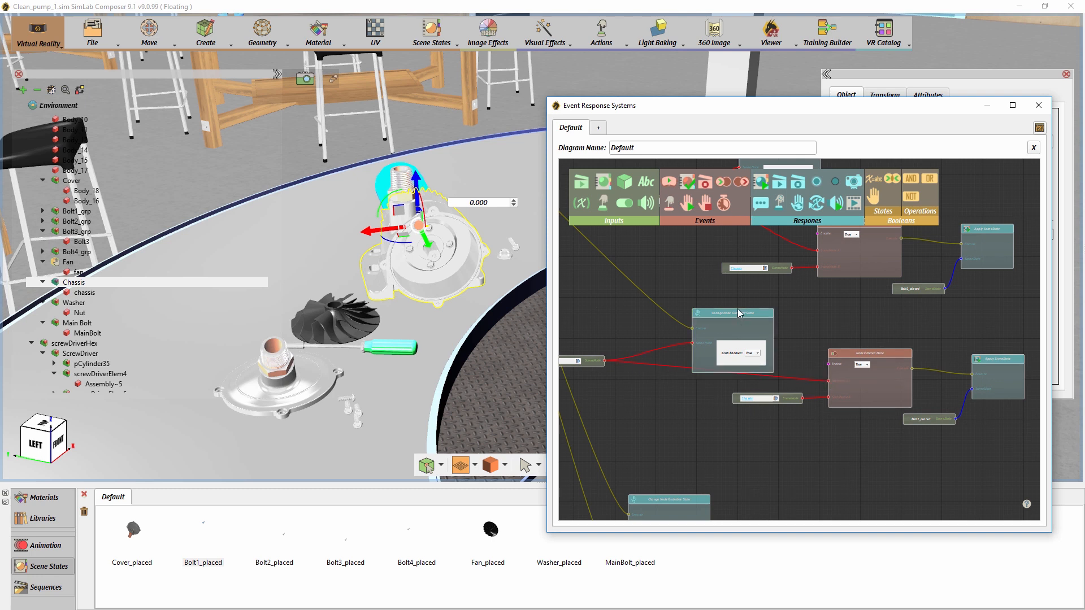
pyautogui.moveTo(739, 313); pyautogui.dragTo(772, 301)
pyautogui.moveTo(596, 363); pyautogui.dragTo(675, 374)
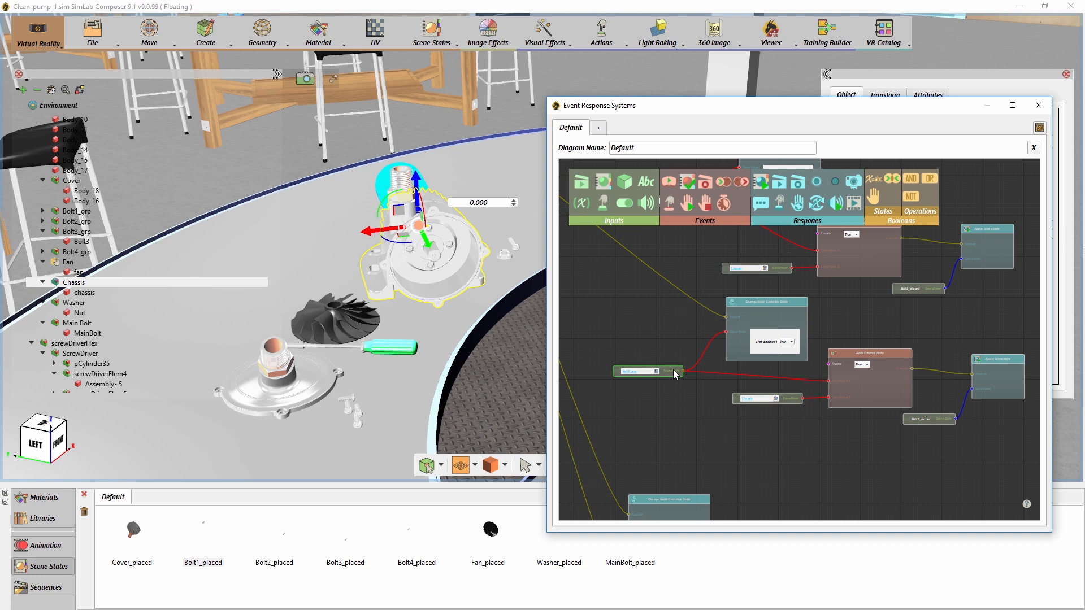
# - Paste another copy of the Node Entered chain and place it below the Bolt2 chain for Bolt3
pyautogui.moveTo(877, 324); pyautogui.dragTo(814, 268)
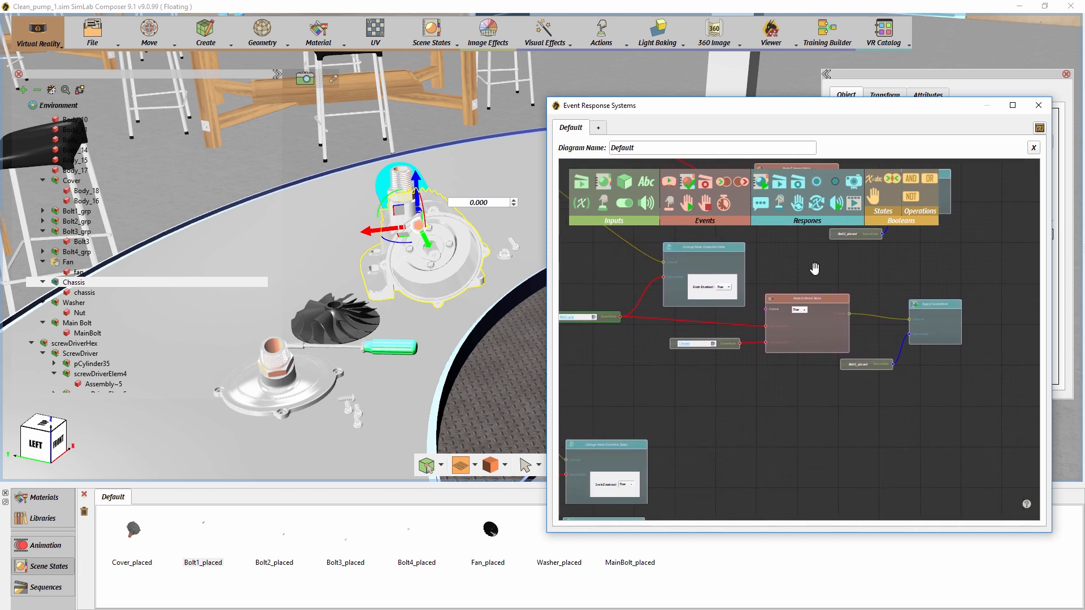
pyautogui.hotkey('ctrl', 'v')
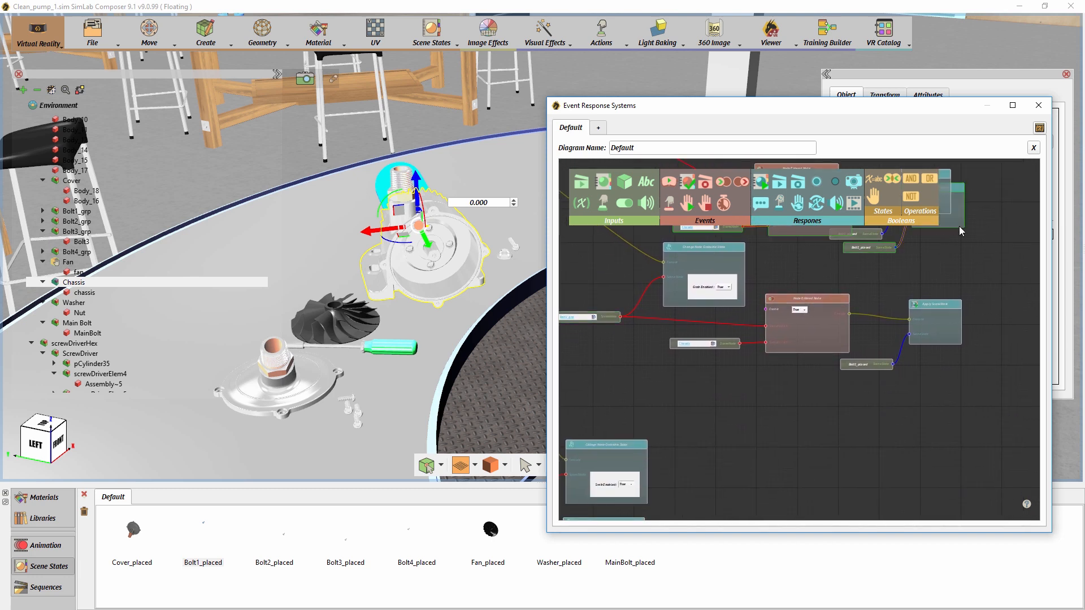
pyautogui.moveTo(949, 392); pyautogui.dragTo(947, 435)
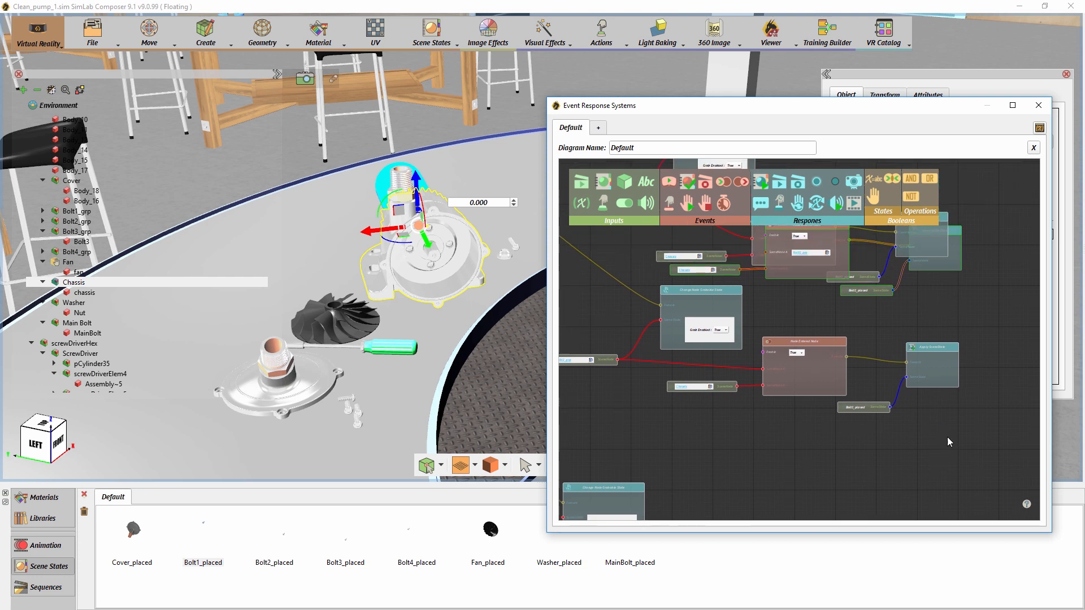
pyautogui.moveTo(952, 264); pyautogui.dragTo(944, 475)
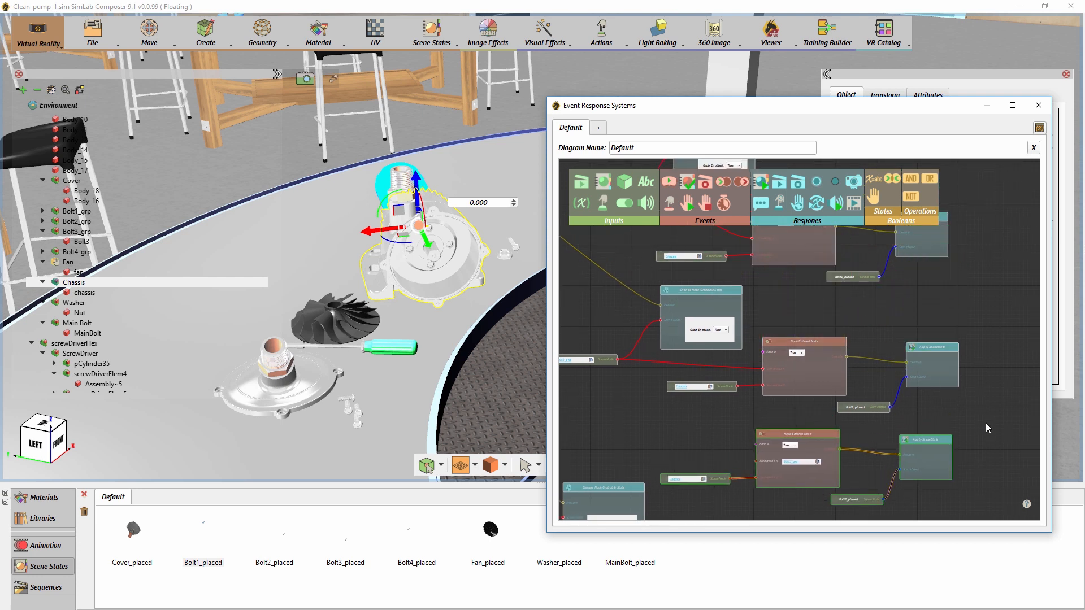
# - Connect Bolt3_grp as SceneNode A of the third Node Entered event and shift Bolt3's input and grabbable state response upward
pyautogui.scroll(-3, 985, 422)
pyautogui.moveTo(734, 439); pyautogui.dragTo(816, 446)
pyautogui.moveTo(700, 399); pyautogui.dragTo(697, 338)
pyautogui.moveTo(619, 438); pyautogui.dragTo(849, 373)
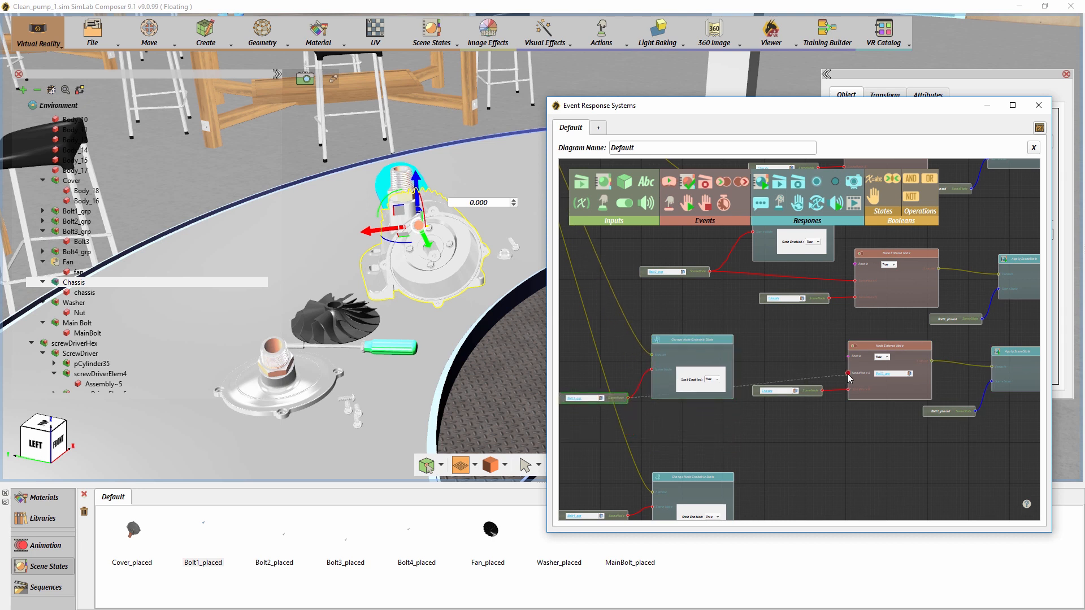
pyautogui.moveTo(690, 339); pyautogui.dragTo(696, 305)
pyautogui.moveTo(618, 401); pyautogui.dragTo(633, 386)
# - Paste a fourth copy of the Node Entered chain and place it below the Bolt3 chain for Bolt4
pyautogui.moveTo(763, 430); pyautogui.dragTo(725, 380)
pyautogui.hotkey('ctrl', 'v')
pyautogui.moveTo(868, 423); pyautogui.dragTo(806, 543)
pyautogui.moveTo(913, 279); pyautogui.dragTo(903, 456)
pyautogui.moveTo(938, 401); pyautogui.dragTo(988, 353)
# - Move Bolt4's grabbable state response and input up, and connect Bolt4_grp as SceneNode A of the fourth Node Entered event
pyautogui.moveTo(716, 373); pyautogui.dragTo(773, 359)
pyautogui.moveTo(646, 387); pyautogui.dragTo(652, 318)
pyautogui.moveTo(587, 426); pyautogui.dragTo(594, 398)
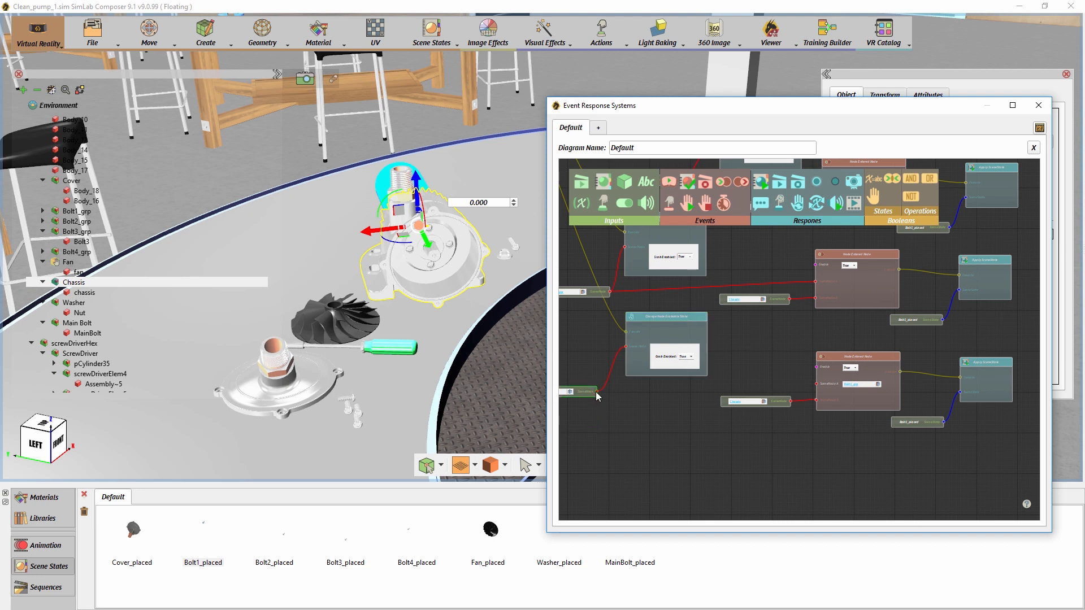
pyautogui.moveTo(791, 386); pyautogui.dragTo(816, 385)
# - Change the scene state input of Bolt2's Apply SceneState response to Bolt2_placed
pyautogui.moveTo(904, 348); pyautogui.dragTo(762, 493)
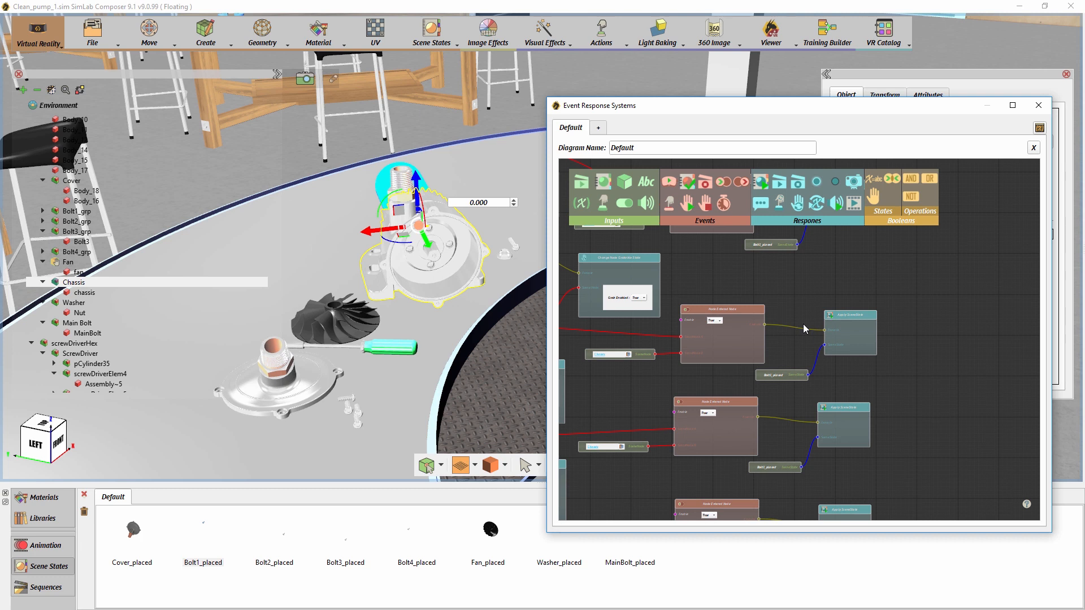
pyautogui.scroll(2, 801, 326)
pyautogui.moveTo(766, 290); pyautogui.dragTo(761, 380)
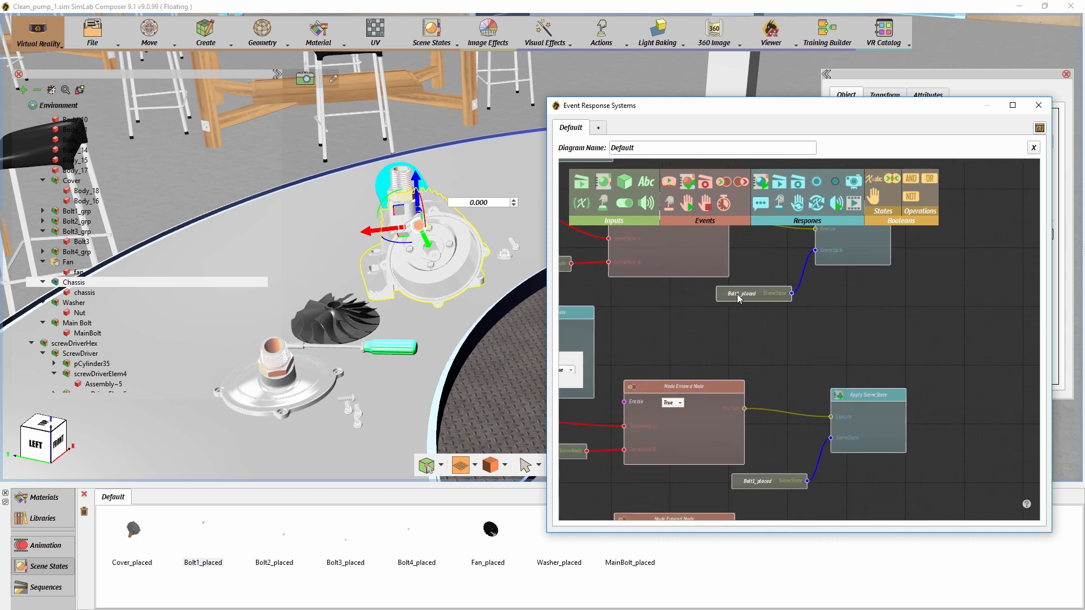
pyautogui.moveTo(724, 347); pyautogui.dragTo(898, 315)
pyautogui.moveTo(761, 388); pyautogui.dragTo(602, 346)
pyautogui.click(842, 401)
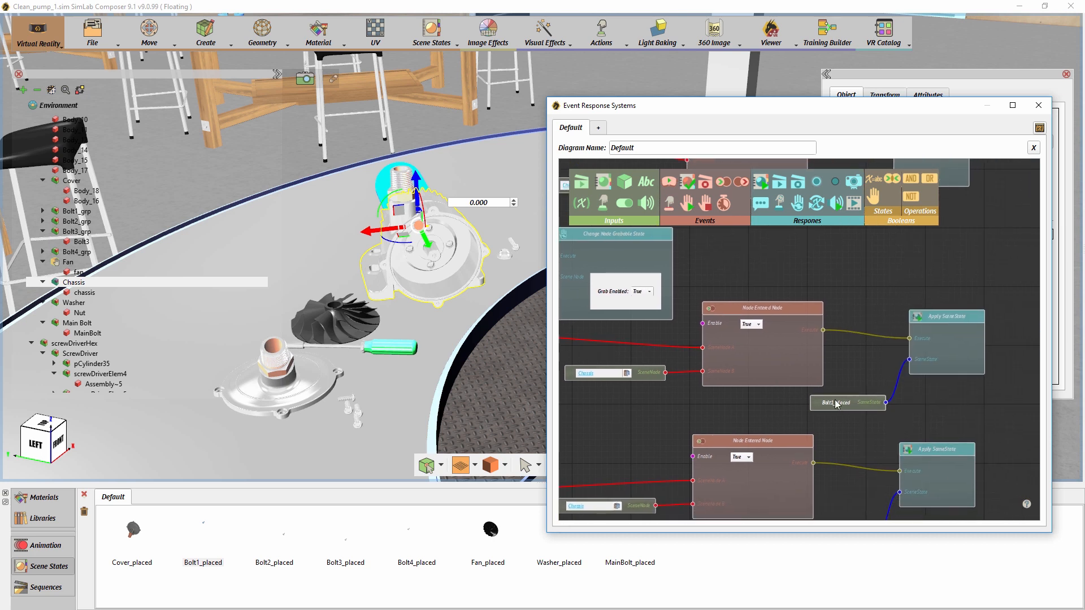
pyautogui.click(285, 544)
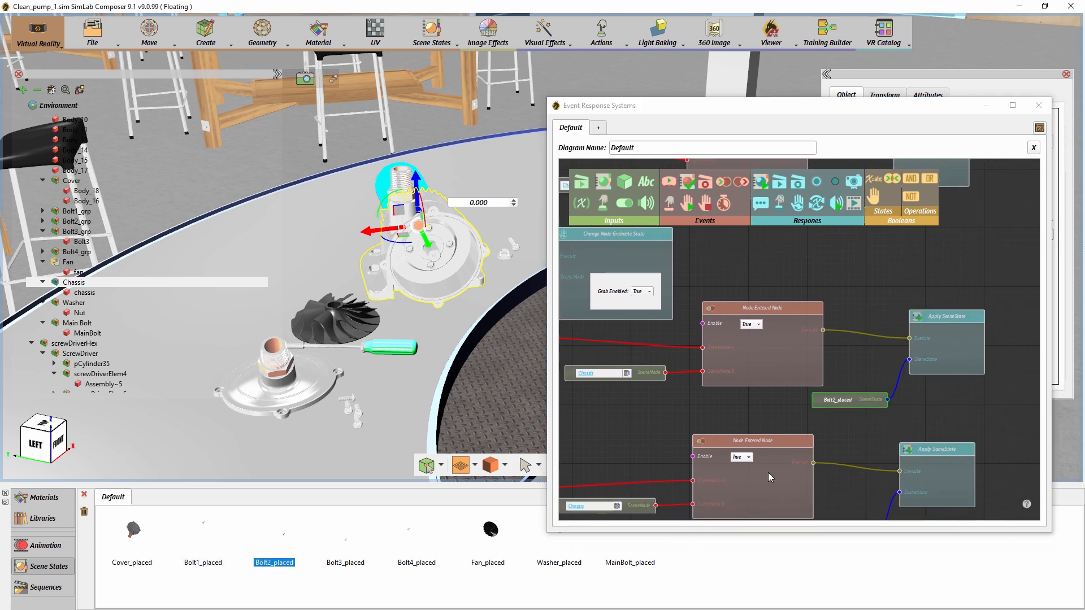
# - Change the scene state input of Bolt3's Apply SceneState response to Bolt3_placed
pyautogui.moveTo(777, 424); pyautogui.dragTo(935, 335)
pyautogui.moveTo(680, 392); pyautogui.dragTo(579, 379)
pyautogui.moveTo(783, 383); pyautogui.dragTo(696, 376)
pyautogui.moveTo(835, 410); pyautogui.dragTo(838, 408)
pyautogui.click(358, 545)
# - Change the scene state input of Bolt4's Apply SceneState response to Bolt4_placed
pyautogui.moveTo(738, 401); pyautogui.dragTo(728, 272)
pyautogui.moveTo(798, 458); pyautogui.dragTo(1009, 446)
pyautogui.moveTo(637, 443); pyautogui.dragTo(577, 447)
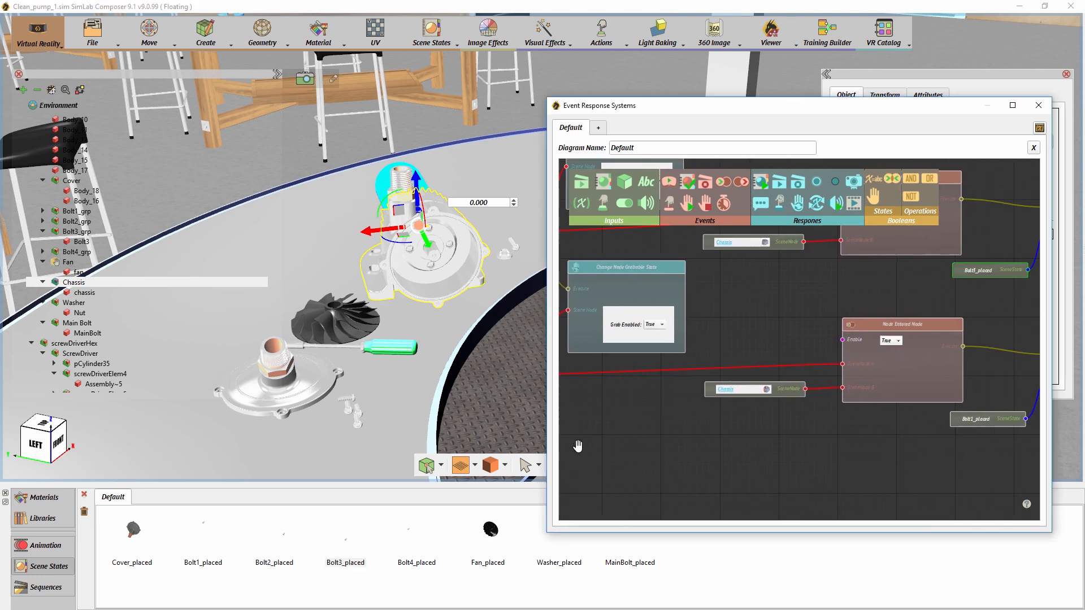
pyautogui.moveTo(767, 443); pyautogui.dragTo(666, 443)
pyautogui.click(876, 416)
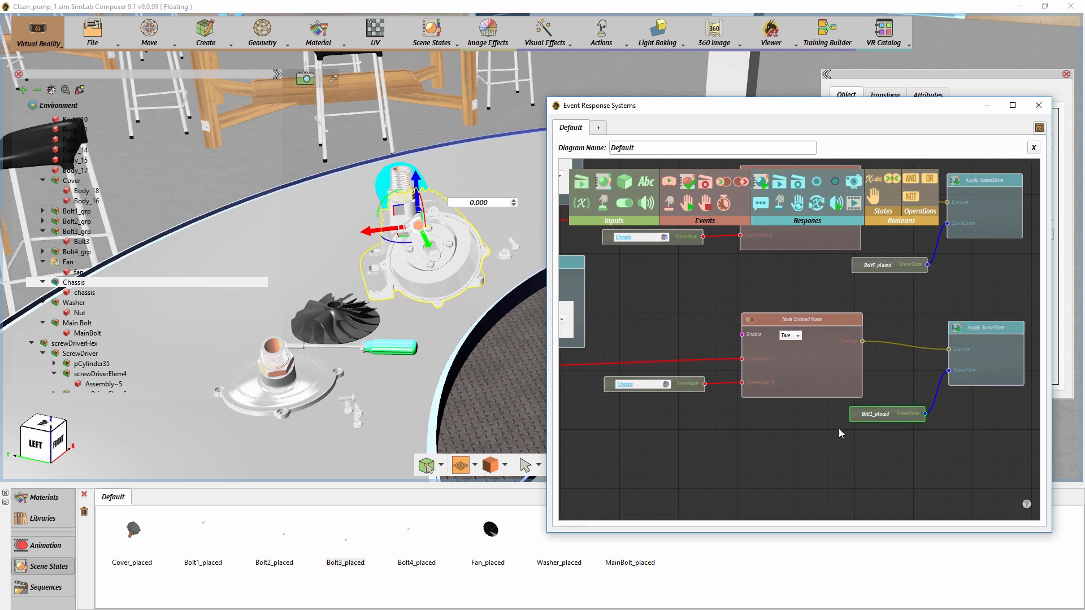
pyautogui.click(426, 544)
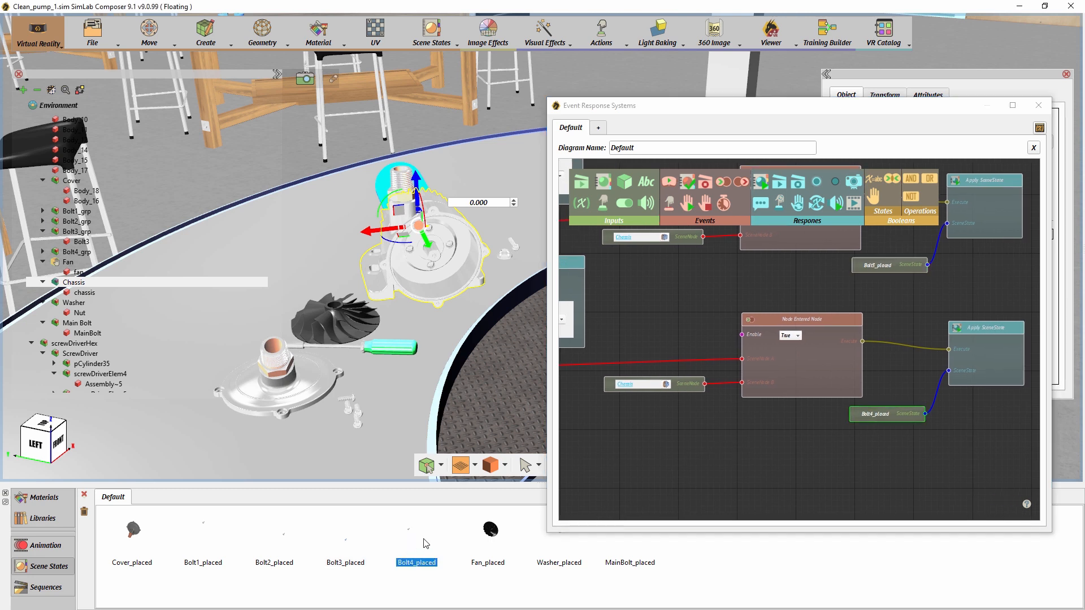
pyautogui.click(741, 453)
# - Maximize the diagram window and look over the Node Entered chains of all four bolts
pyautogui.doubleClick(681, 107)
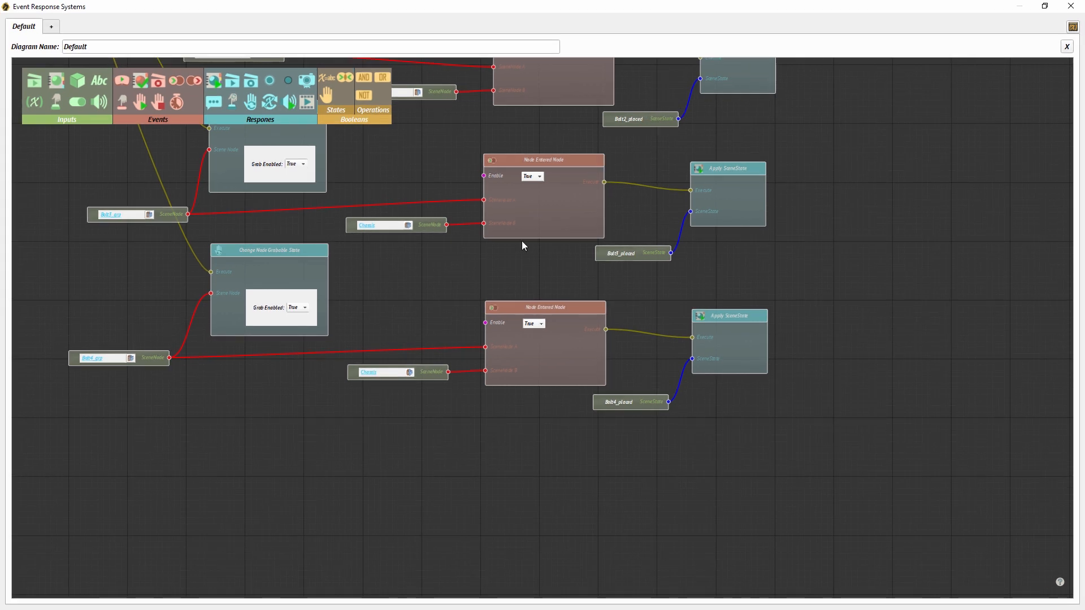
pyautogui.moveTo(522, 246); pyautogui.dragTo(586, 447)
pyautogui.moveTo(466, 308); pyautogui.dragTo(583, 375)
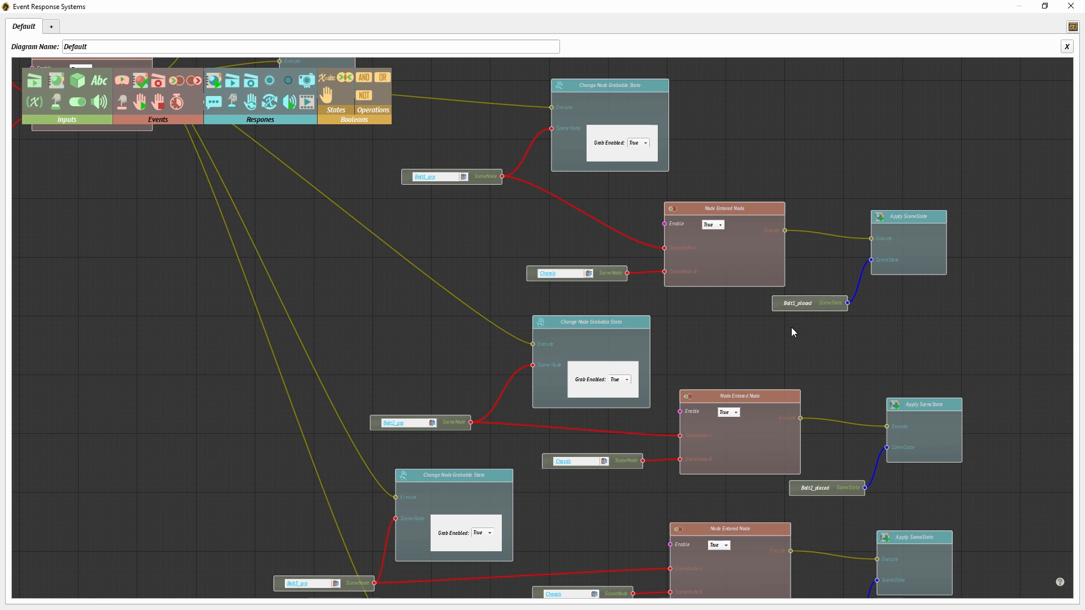
pyautogui.moveTo(774, 516); pyautogui.dragTo(741, 385, button='middle')
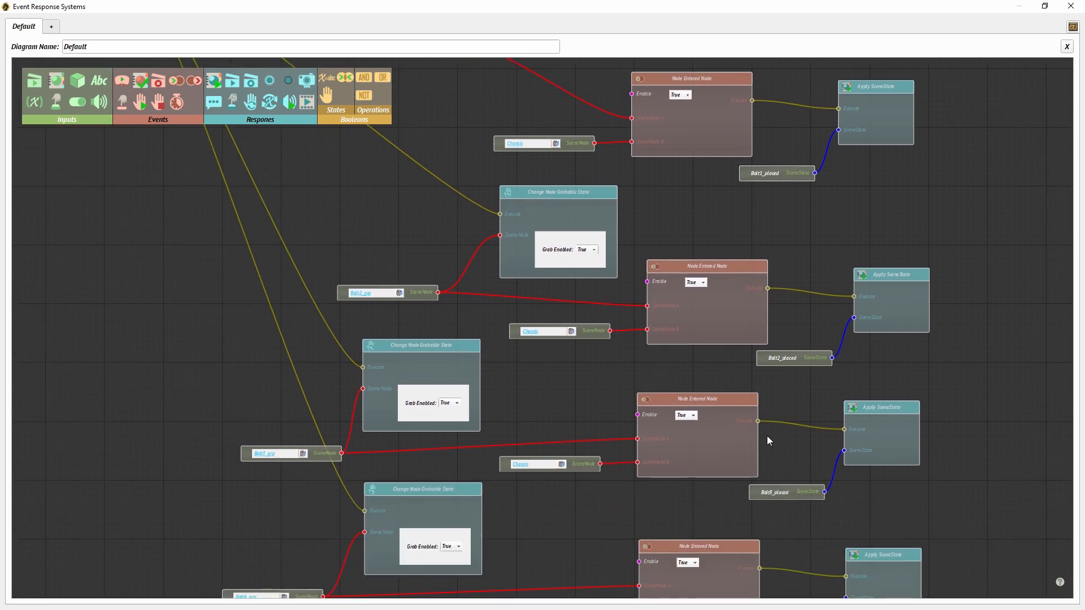
pyautogui.moveTo(771, 520); pyautogui.dragTo(709, 408, button='middle')
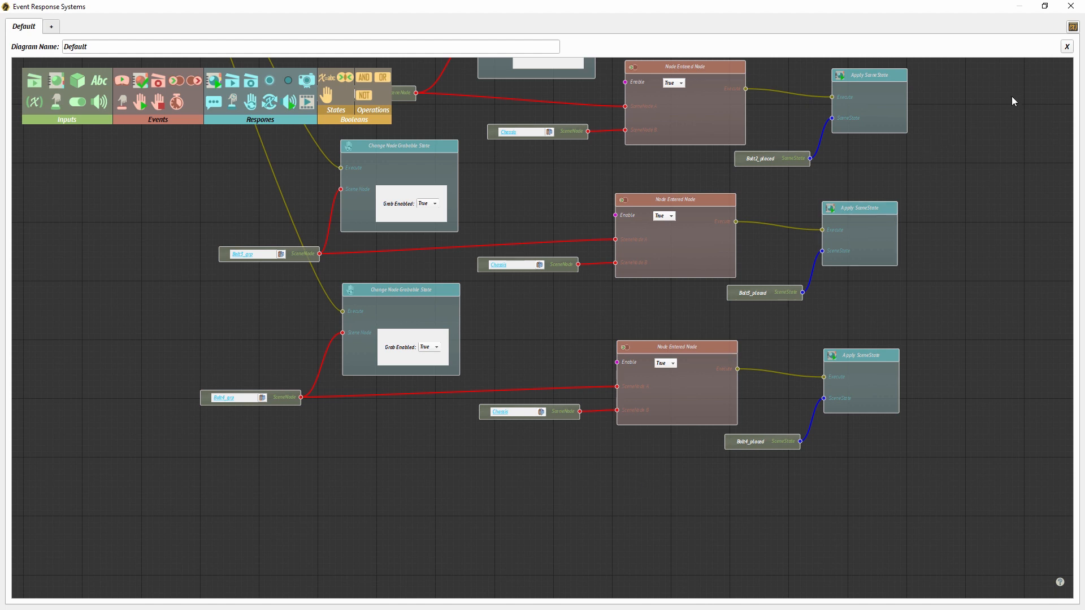
# - Open the variables editor and add a variable named bolt1 with the initial value removed
pyautogui.click(1072, 27)
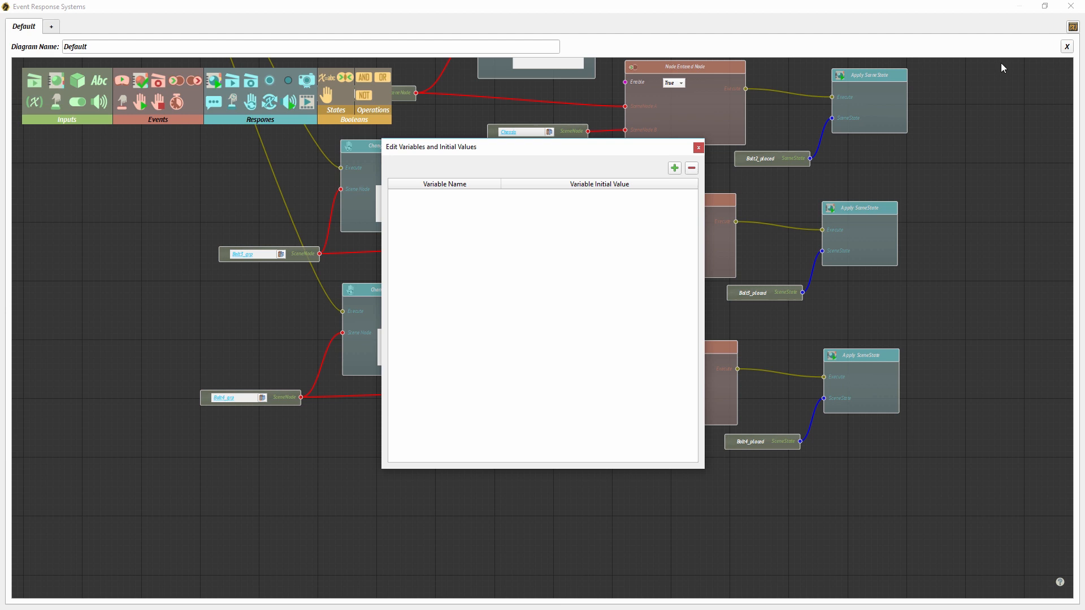
pyautogui.click(676, 168)
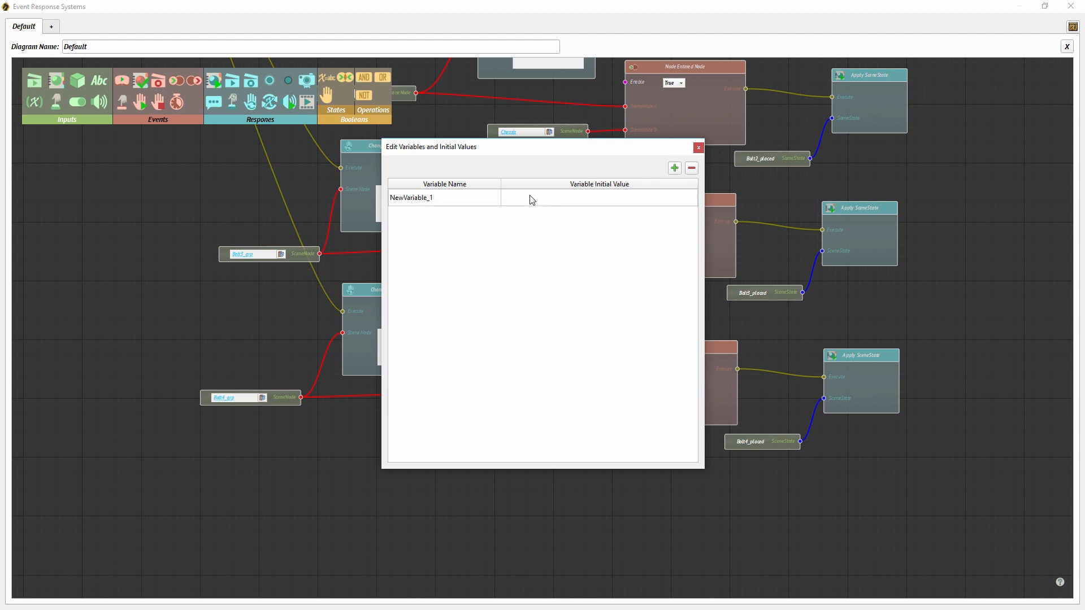
pyautogui.doubleClick(468, 200)
pyautogui.write('bolt1')
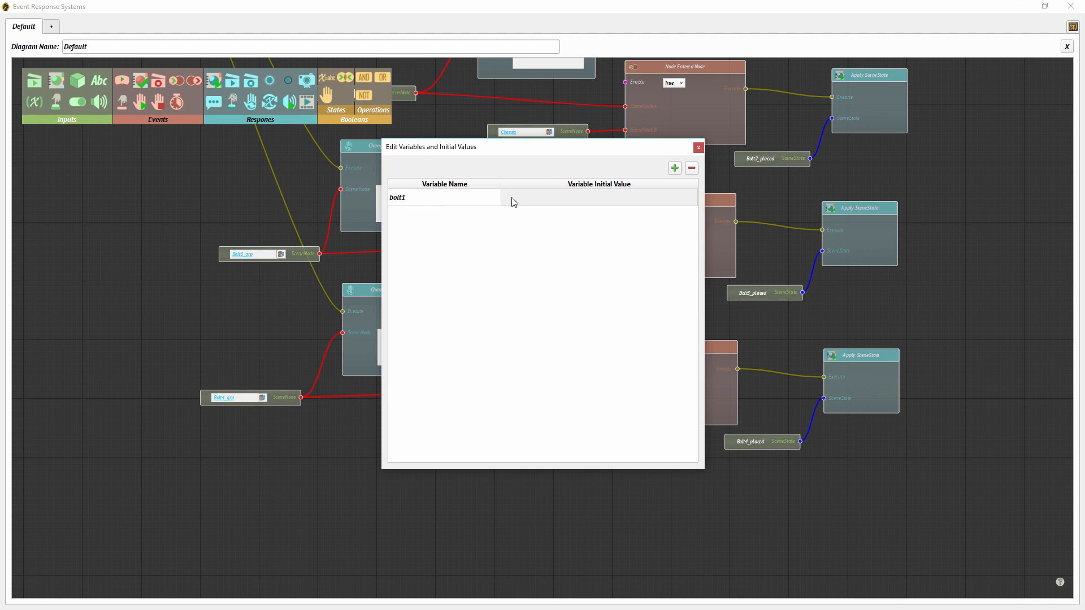
pyautogui.click(514, 199)
pyautogui.write('t1')
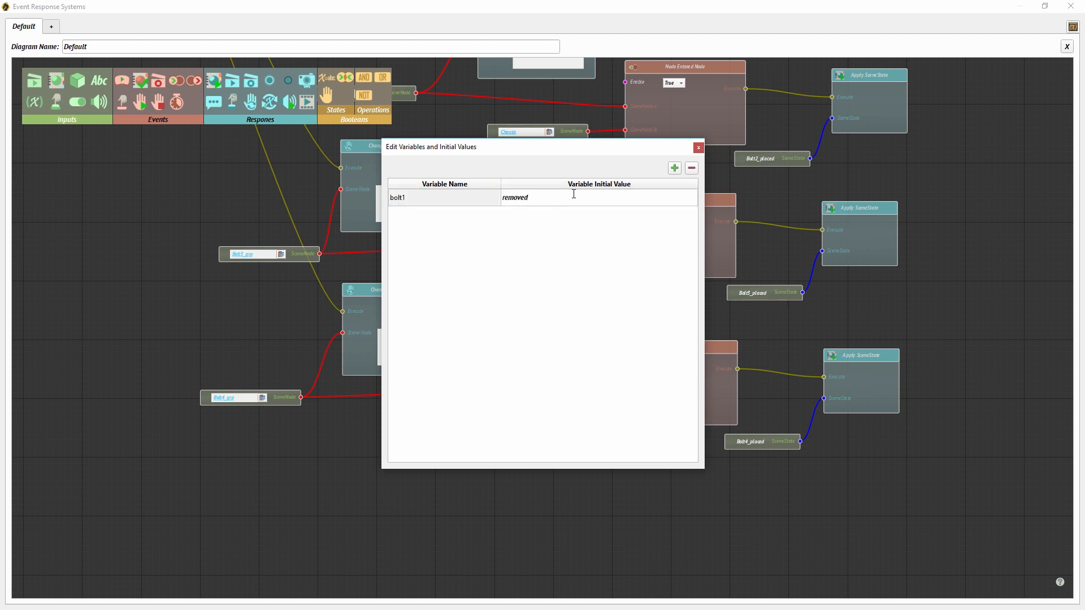
pyautogui.press('Return')
# - Add a variable named bolt2 with the initial value removed
pyautogui.click(676, 171)
pyautogui.write('b')
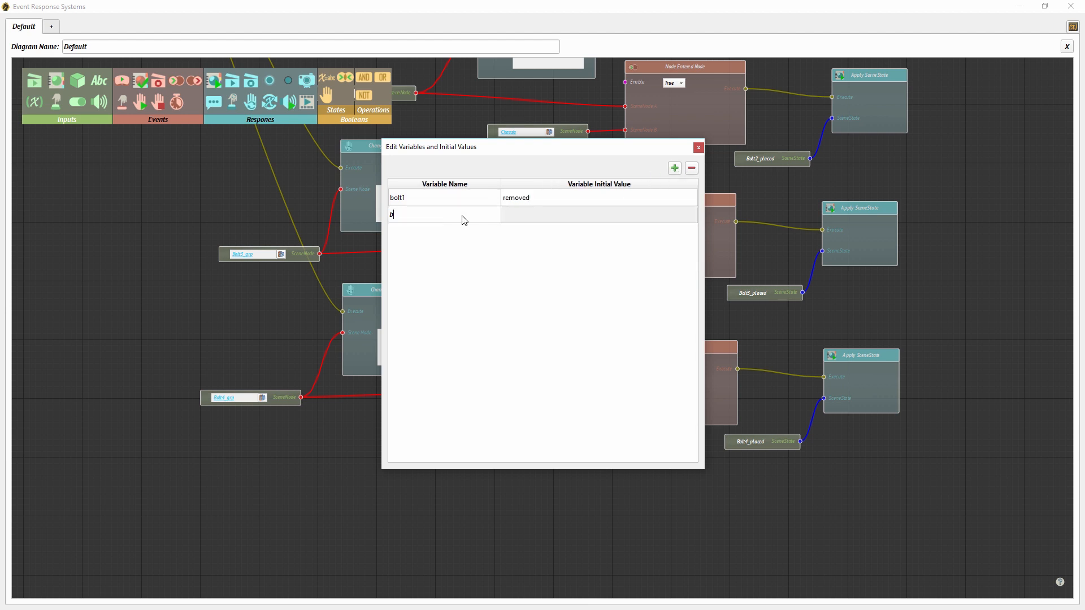
pyautogui.click(517, 214)
pyautogui.write('remo')
pyautogui.press('Return')
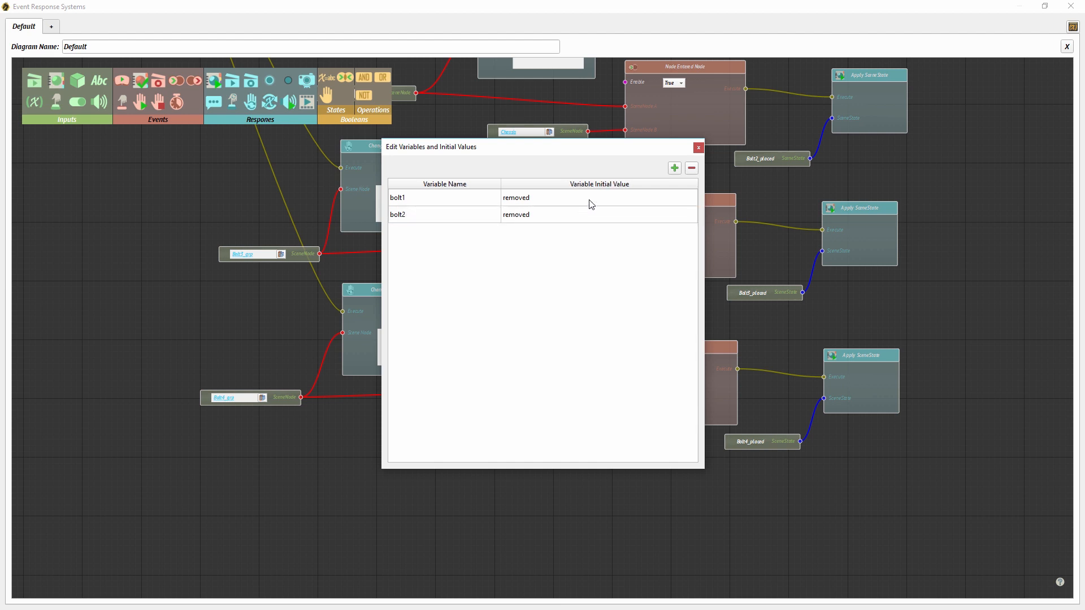
# - Add a variable named bolt3 with the initial value removed
pyautogui.click(674, 168)
pyautogui.write('bolt3')
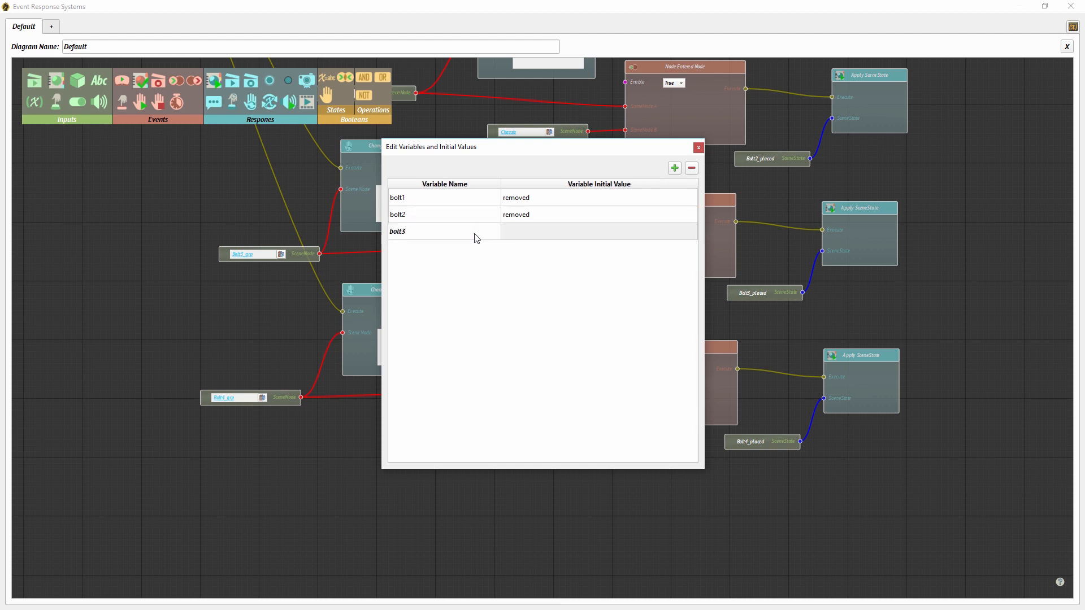
pyautogui.click(522, 231)
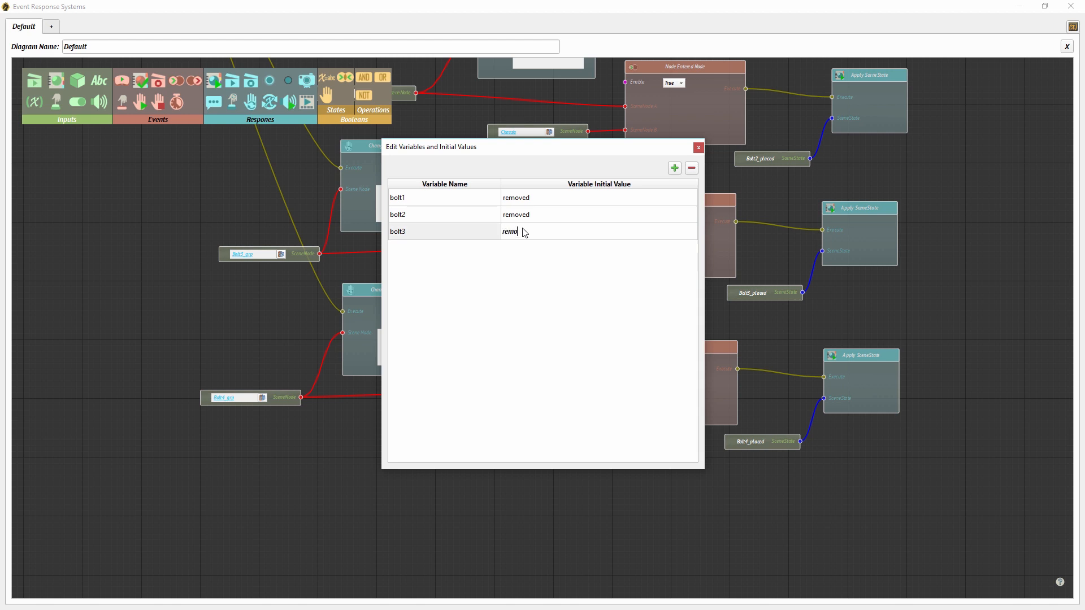
pyautogui.write('removed')
pyautogui.press('Return')
# - Add a variable named bolt4 with the initial value removed and close the variables editor
pyautogui.click(674, 169)
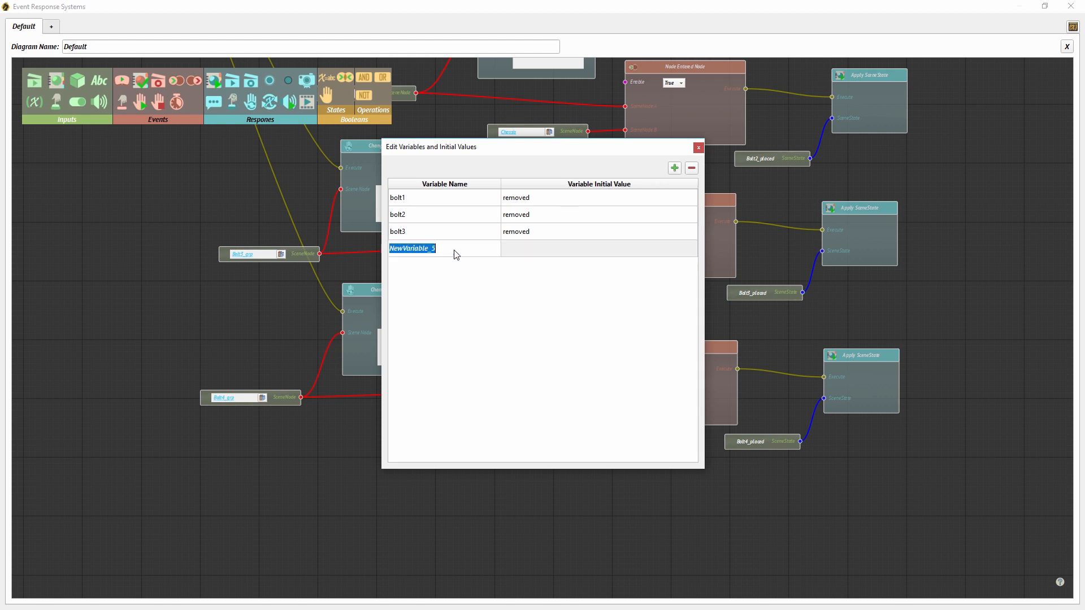
pyautogui.write('bolt4')
pyautogui.click(522, 252)
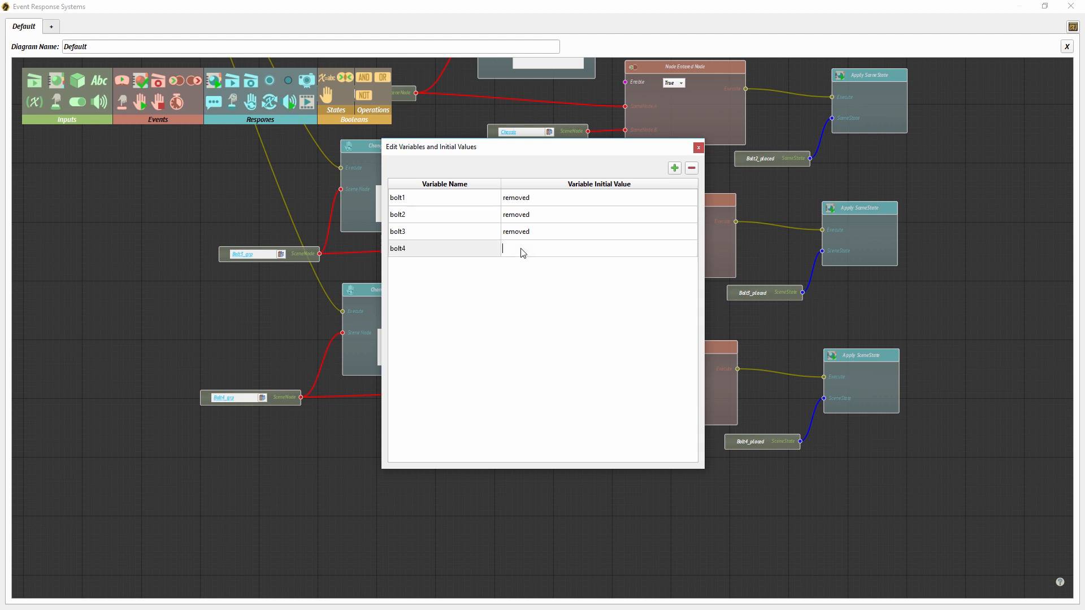
pyautogui.press('Return')
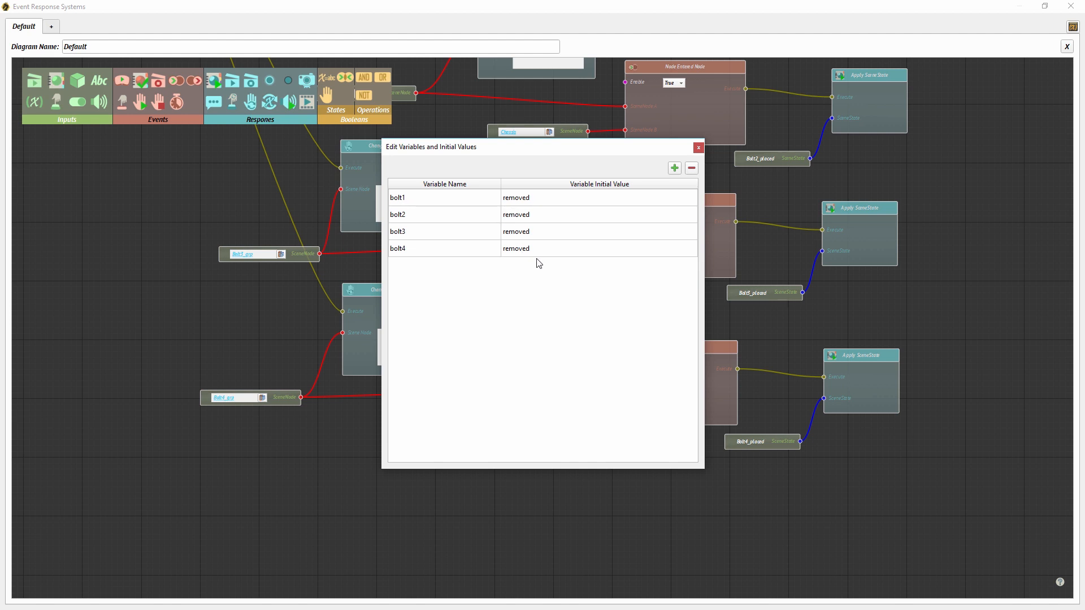
pyautogui.click(699, 149)
# - Create a new diagram and name it Bolt tightening
pyautogui.moveTo(693, 153); pyautogui.dragTo(682, 356)
pyautogui.moveTo(645, 211); pyautogui.dragTo(609, 186)
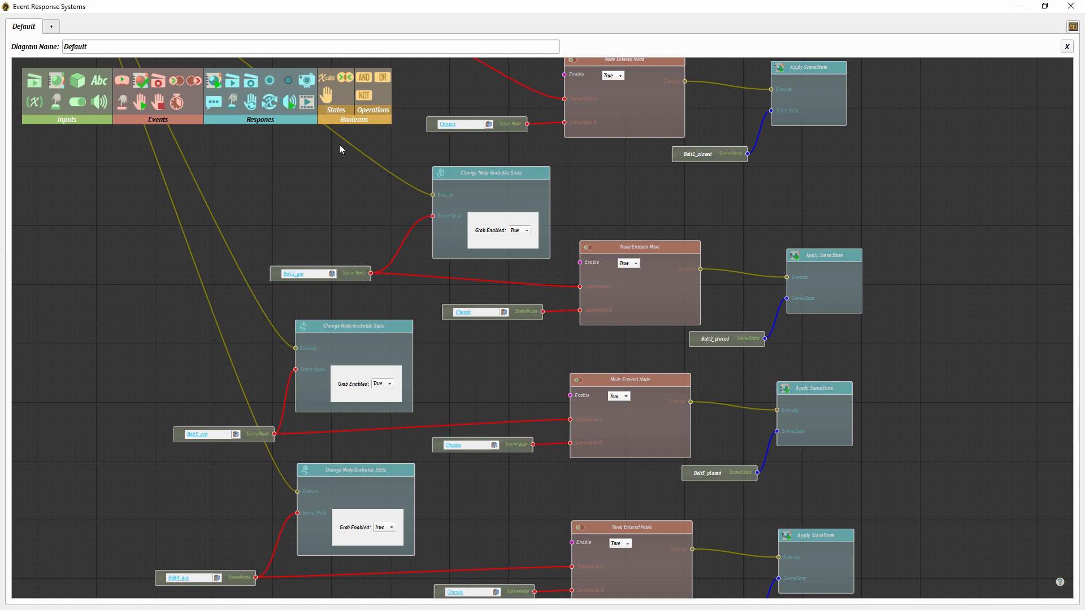
pyautogui.click(51, 27)
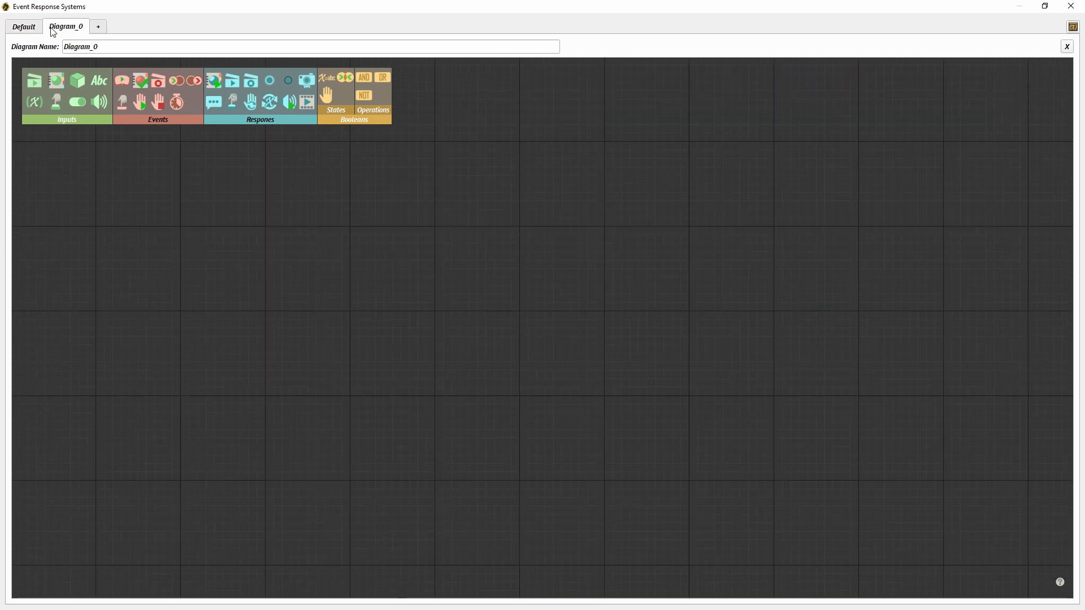
pyautogui.doubleClick(111, 45)
pyautogui.write('Bolt tightening')
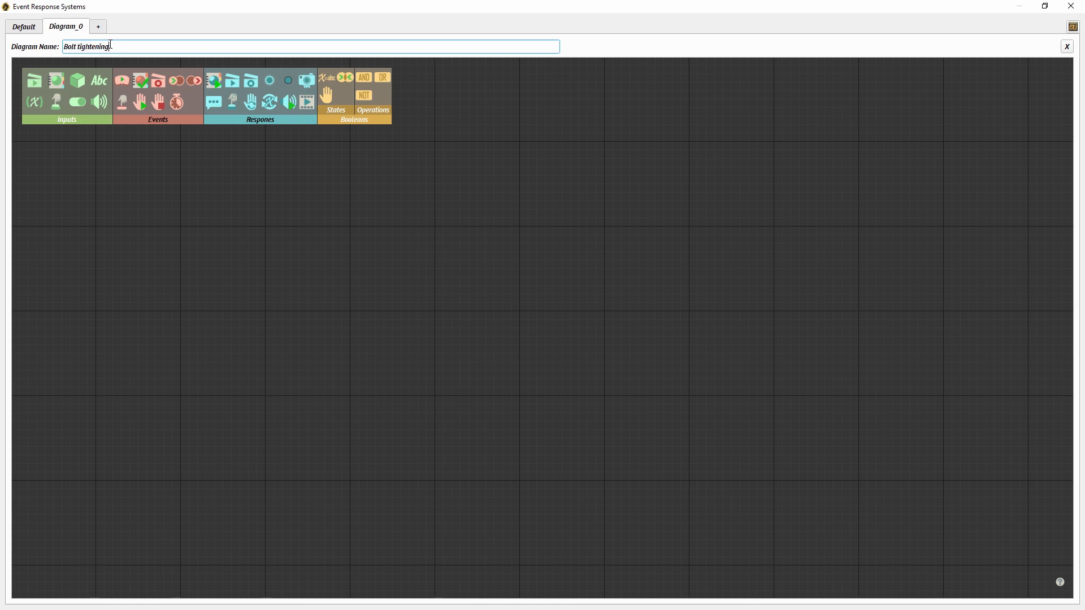
pyautogui.press('Return')
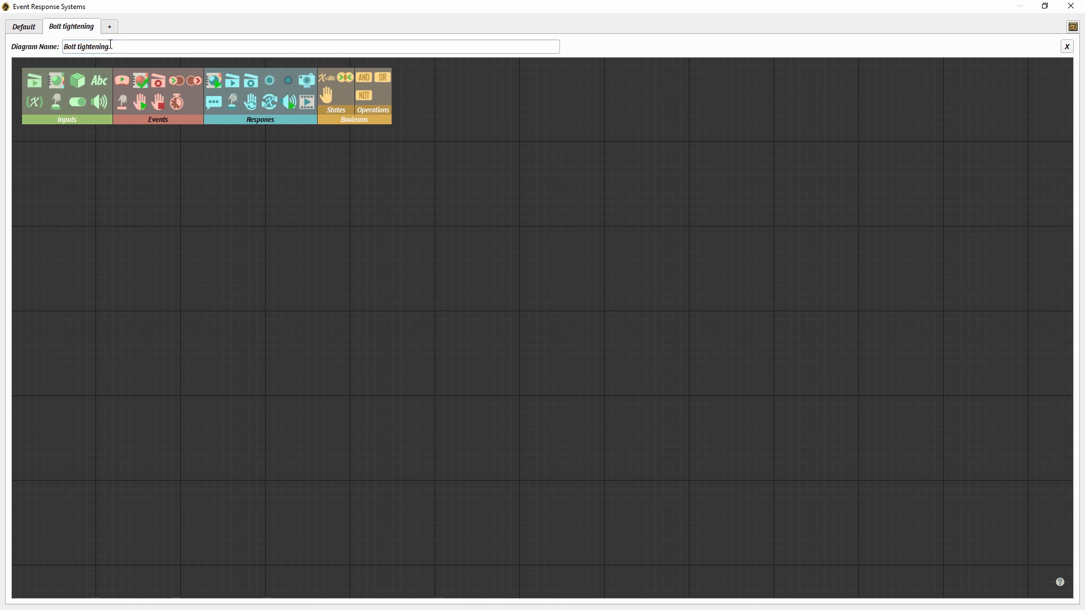
# - Shrink the diagram window to expose the scene and add a Node Entered Node event to the Bolt tightening diagram
pyautogui.moveTo(198, 11); pyautogui.dragTo(778, 107)
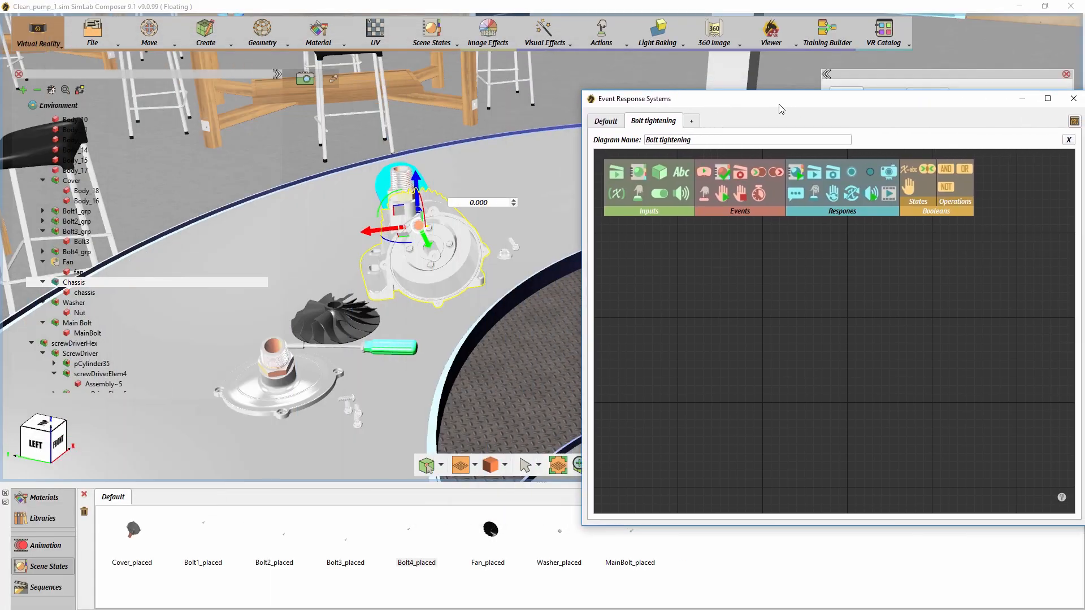
pyautogui.moveTo(761, 170); pyautogui.dragTo(746, 253)
pyautogui.moveTo(800, 317); pyautogui.dragTo(800, 318)
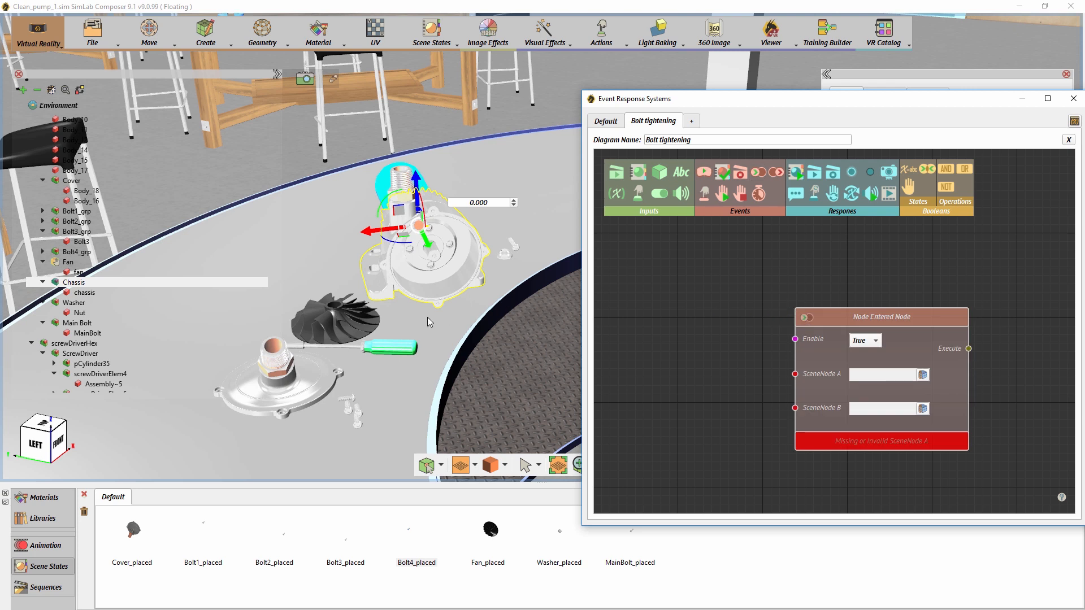
# - Add a scene node input set to the whole screwDriverHex group and place it beside the Node Entered Node event
pyautogui.click(394, 347)
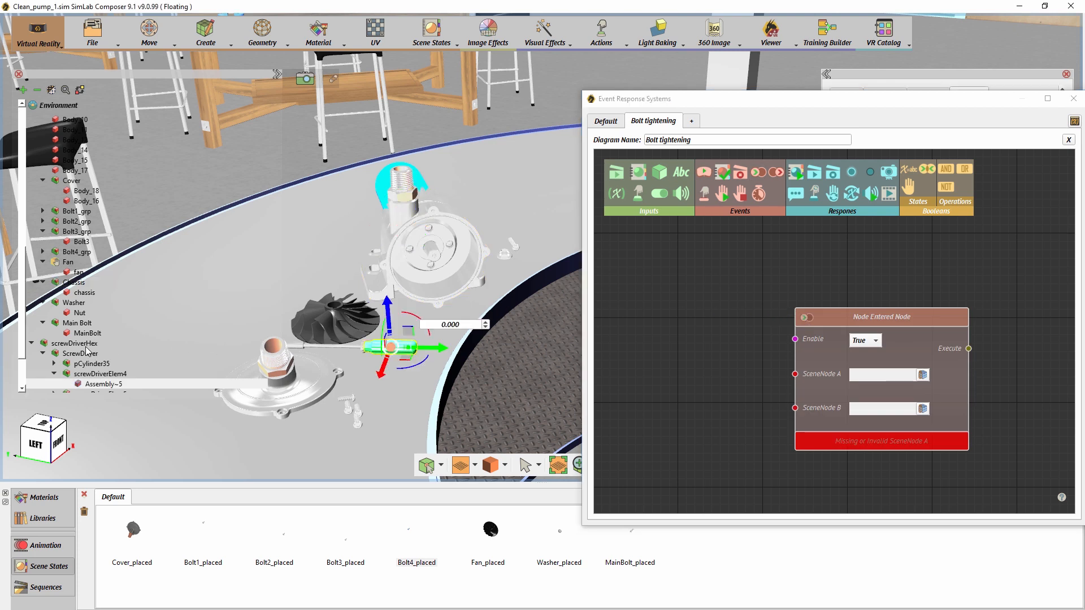
pyautogui.click(86, 344)
pyautogui.moveTo(659, 173); pyautogui.dragTo(663, 347)
pyautogui.click(747, 353)
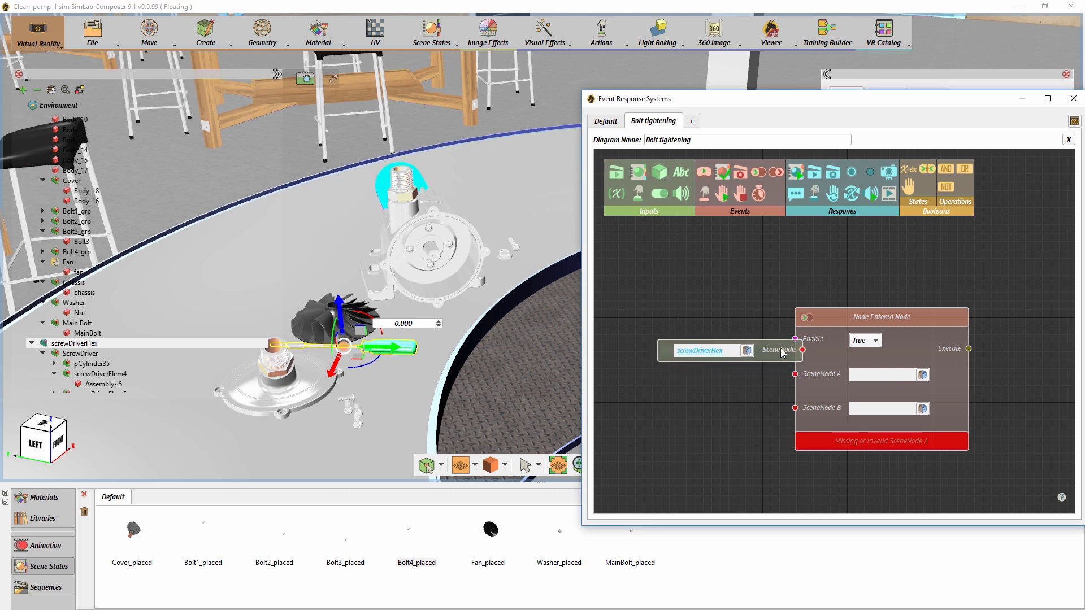
pyautogui.moveTo(757, 343); pyautogui.dragTo(718, 330)
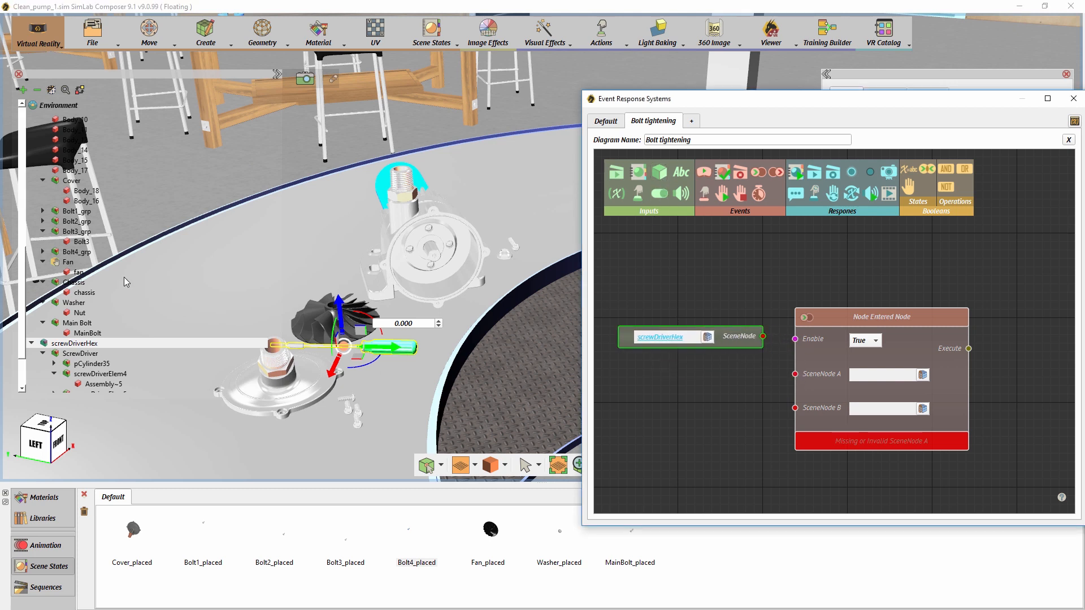
# - Add a scene node input for Bolt1_grp, then link screwDriverHex to SceneNode A and Bolt1_grp to SceneNode B of the event
pyautogui.scroll(2, 94, 259)
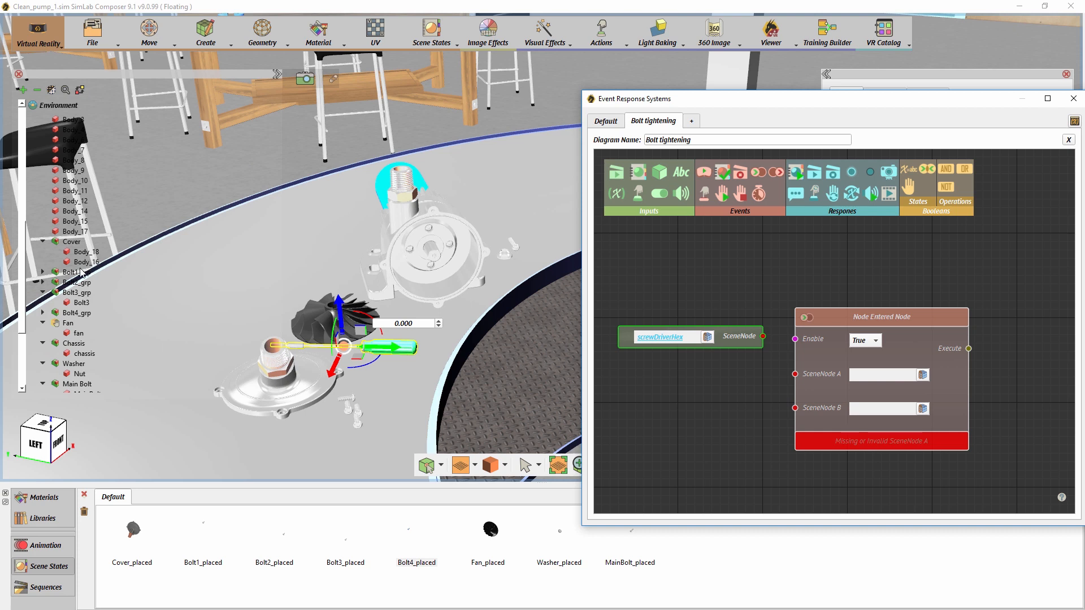
pyautogui.click(78, 273)
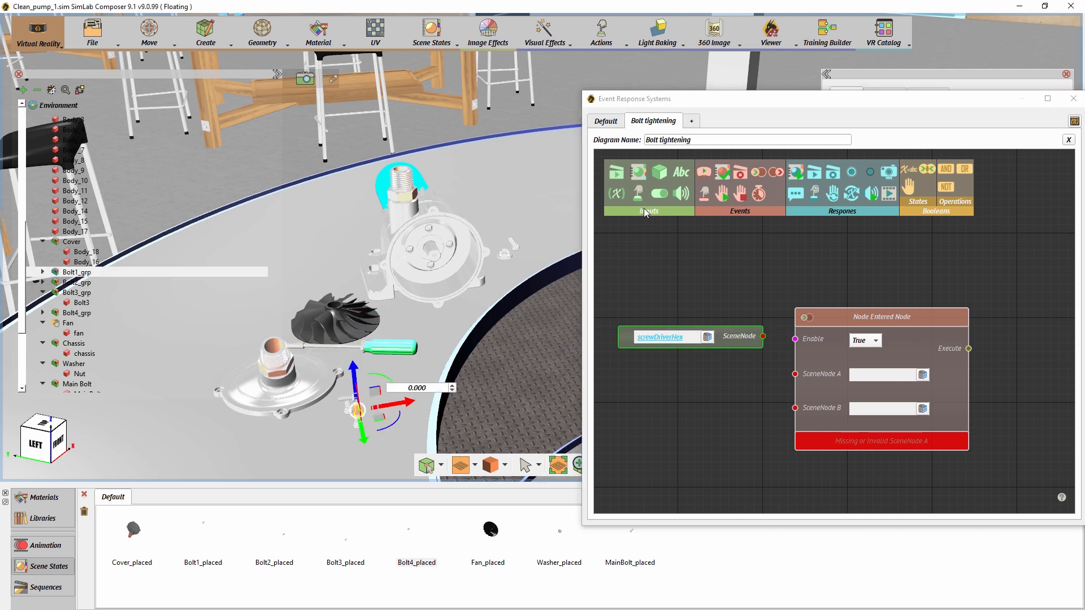
pyautogui.moveTo(660, 173); pyautogui.dragTo(656, 379)
pyautogui.moveTo(672, 424); pyautogui.dragTo(676, 425)
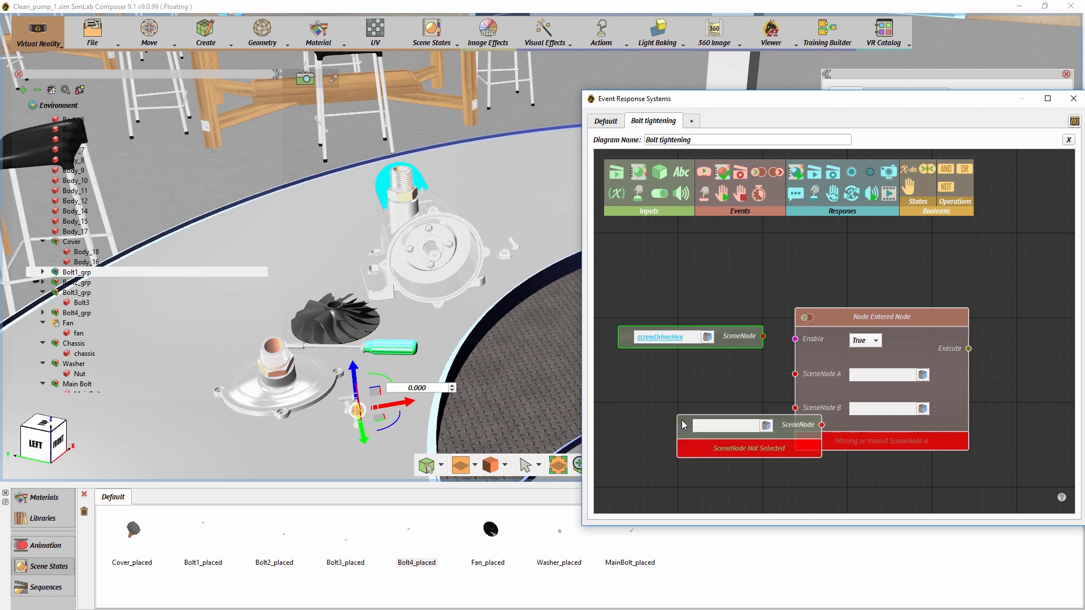
pyautogui.click(765, 425)
pyautogui.moveTo(783, 431); pyautogui.dragTo(722, 438)
pyautogui.moveTo(762, 336); pyautogui.dragTo(795, 374)
pyautogui.moveTo(761, 433); pyautogui.dragTo(795, 408)
# - Add a Change Node Grabbable State response executed by the event, with Bolt1_grp as its scene node, and tidy the layout
pyautogui.scroll(-3, 875, 407)
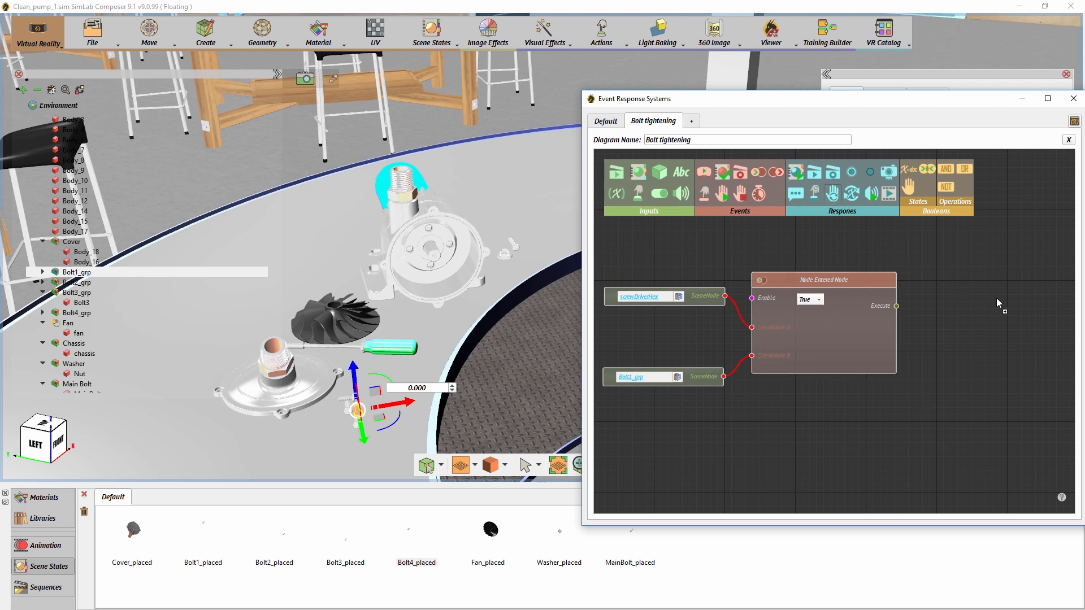
pyautogui.moveTo(995, 297); pyautogui.dragTo(997, 297)
pyautogui.moveTo(896, 306); pyautogui.dragTo(1002, 325)
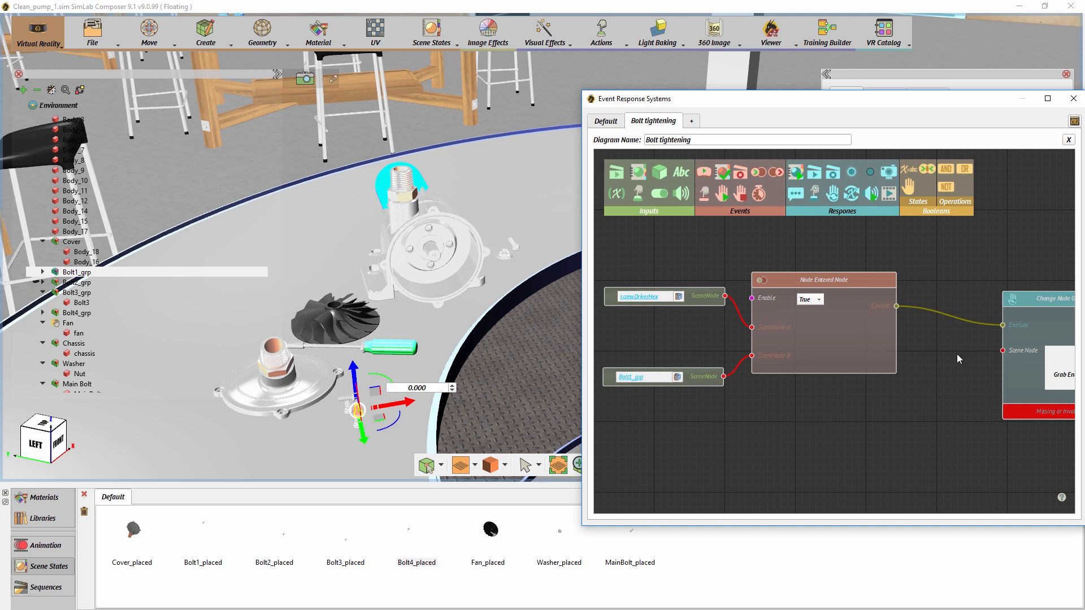
pyautogui.scroll(-1, 957, 354)
pyautogui.moveTo(861, 318); pyautogui.dragTo(860, 311, button='middle')
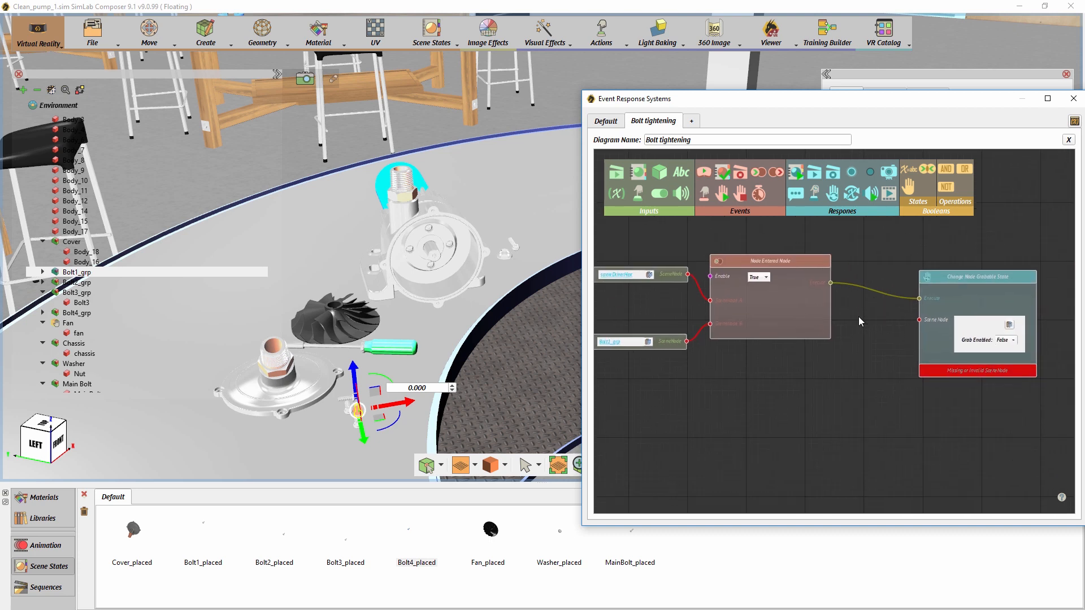
pyautogui.moveTo(686, 341); pyautogui.dragTo(919, 320)
pyautogui.moveTo(678, 341); pyautogui.dragTo(668, 354)
pyautogui.moveTo(671, 276); pyautogui.dragTo(660, 275)
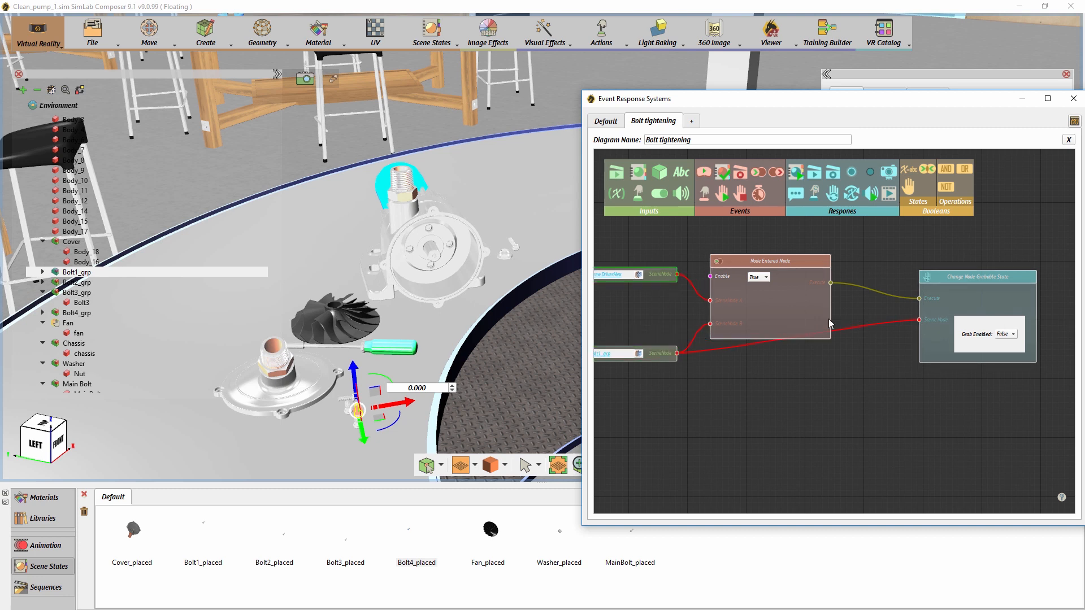
pyautogui.moveTo(854, 322); pyautogui.dragTo(824, 334)
pyautogui.moveTo(912, 292); pyautogui.dragTo(922, 317)
pyautogui.moveTo(920, 294); pyautogui.dragTo(913, 293, button='middle')
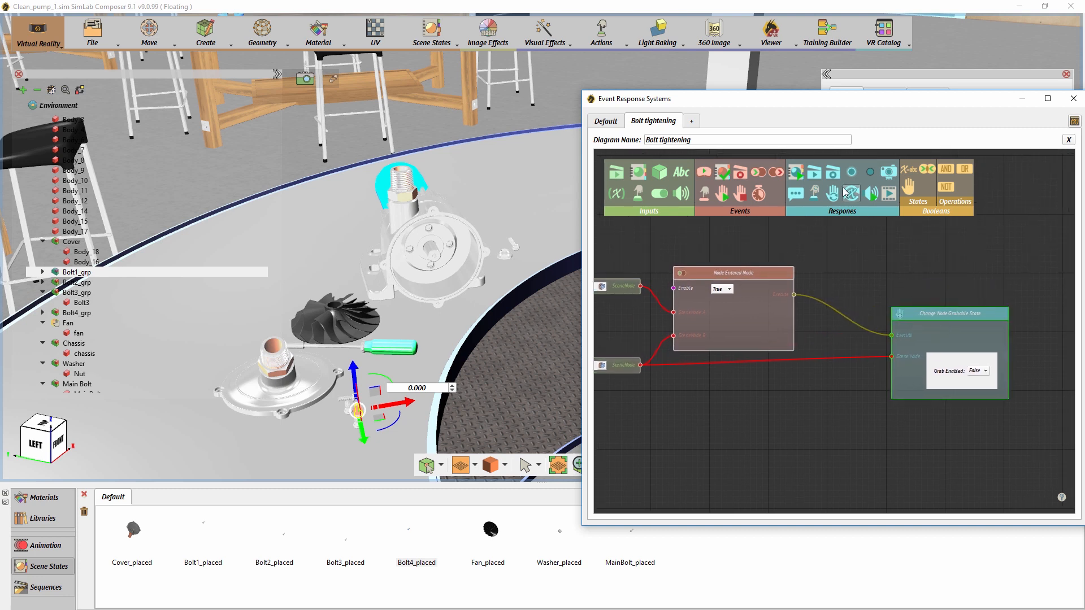
# - Add a Play Sequence response executed by the Node Entered Node event and feed it the Driver_clockwise sequence
pyautogui.moveTo(938, 250); pyautogui.dragTo(937, 246)
pyautogui.moveTo(884, 251); pyautogui.dragTo(814, 278, button='middle')
pyautogui.moveTo(882, 278); pyautogui.dragTo(907, 227)
pyautogui.moveTo(725, 322); pyautogui.dragTo(893, 250)
pyautogui.moveTo(1011, 284); pyautogui.dragTo(964, 330, button='middle')
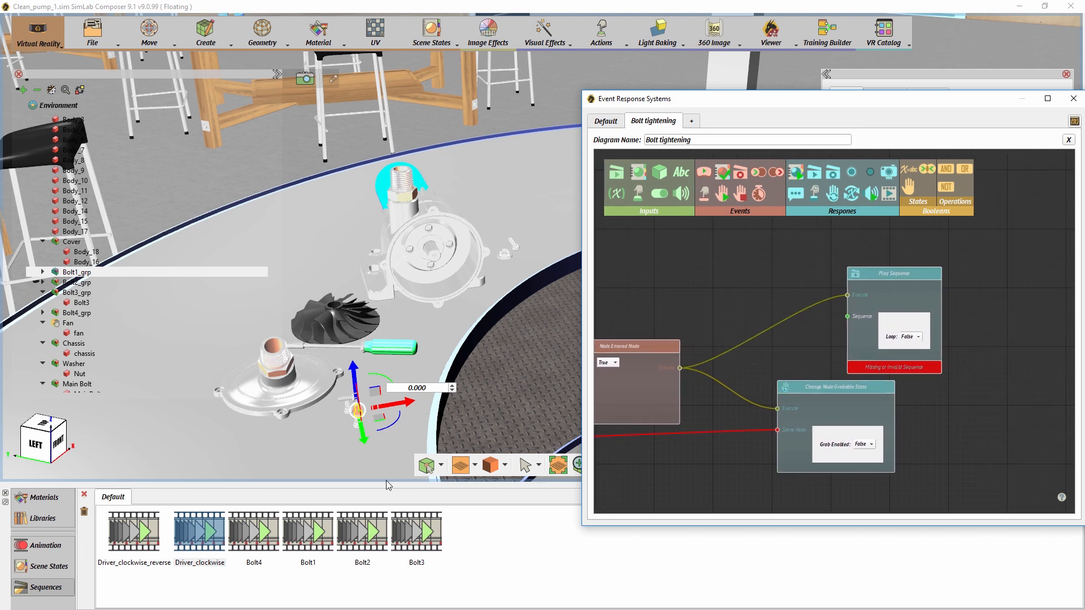
pyautogui.moveTo(210, 542); pyautogui.dragTo(760, 342)
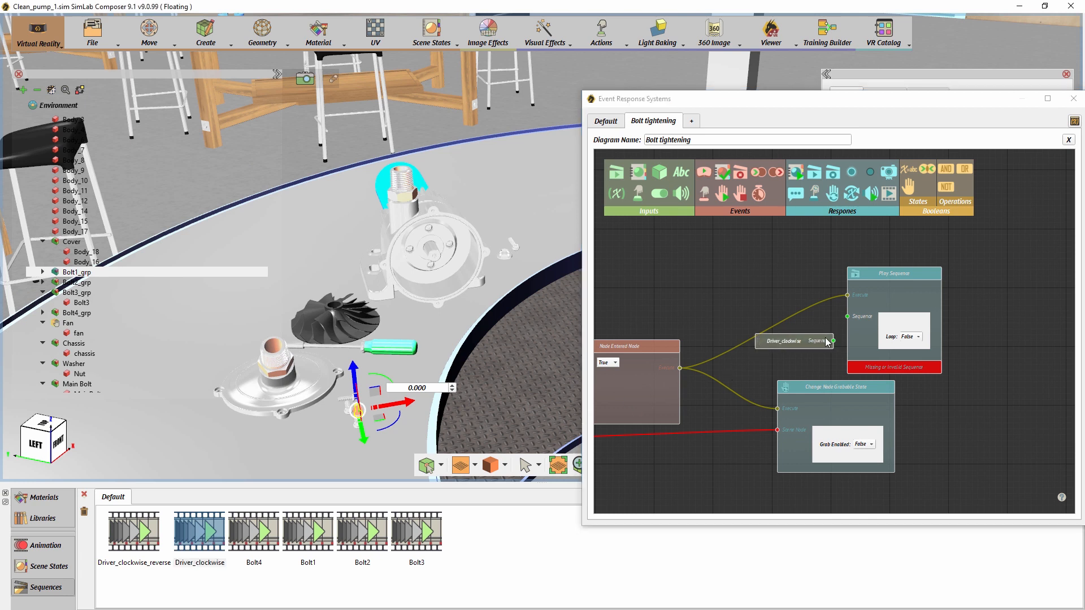
pyautogui.moveTo(833, 341); pyautogui.dragTo(847, 317)
pyautogui.moveTo(875, 275); pyautogui.dragTo(882, 255)
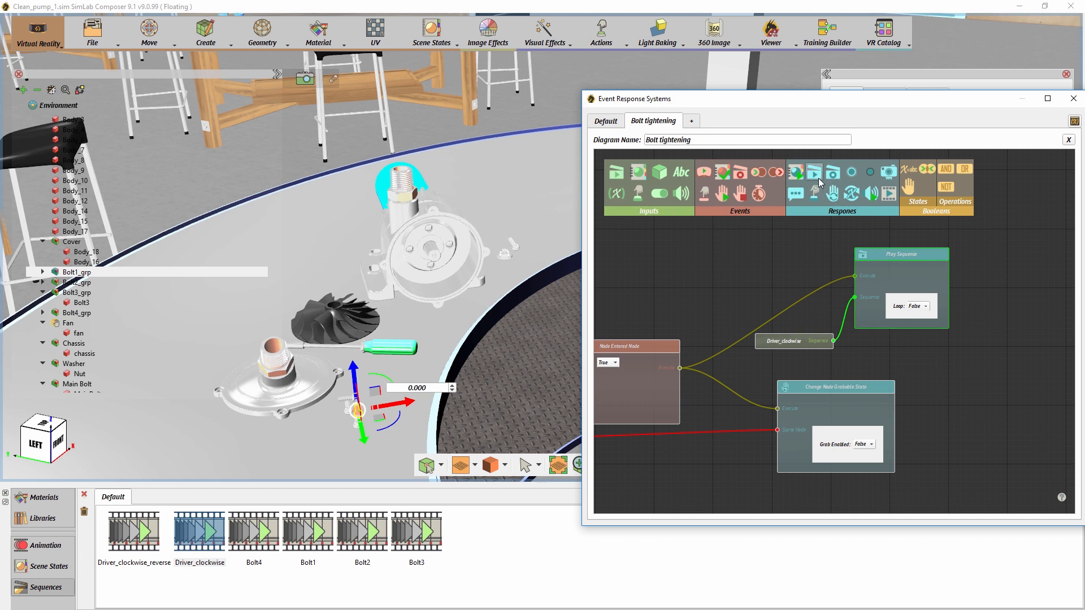
# - Add a second Play Sequence response executed by the event, feed it the Bolt1 sequence, and spread out the response nodes
pyautogui.moveTo(789, 247)
pyautogui.mouseDown()
pyautogui.moveTo(784, 284)
pyautogui.moveTo(802, 233)
pyautogui.mouseUp()
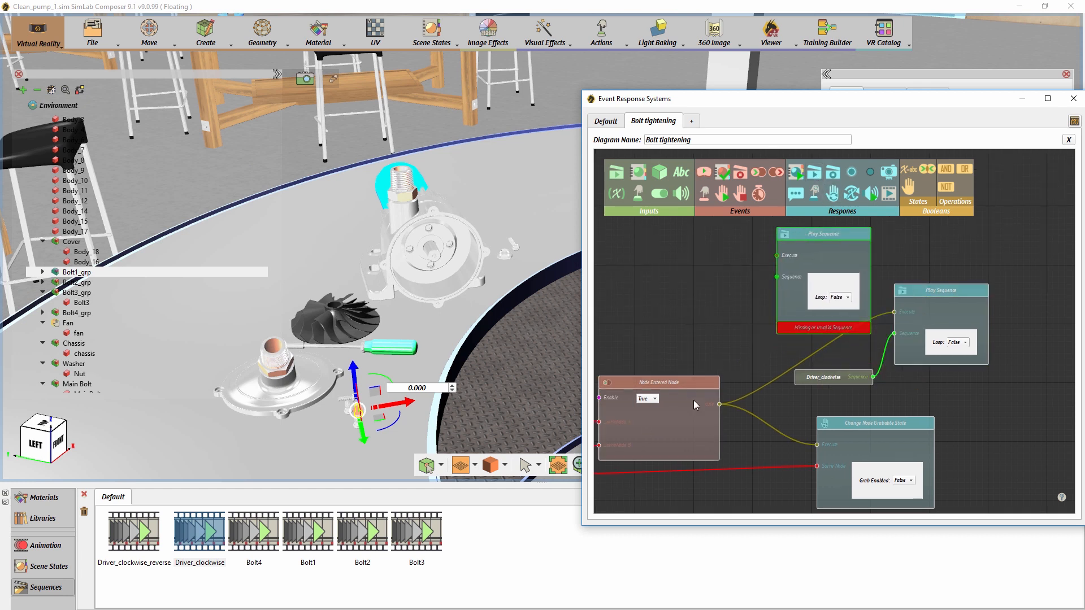
pyautogui.moveTo(720, 405); pyautogui.dragTo(777, 255)
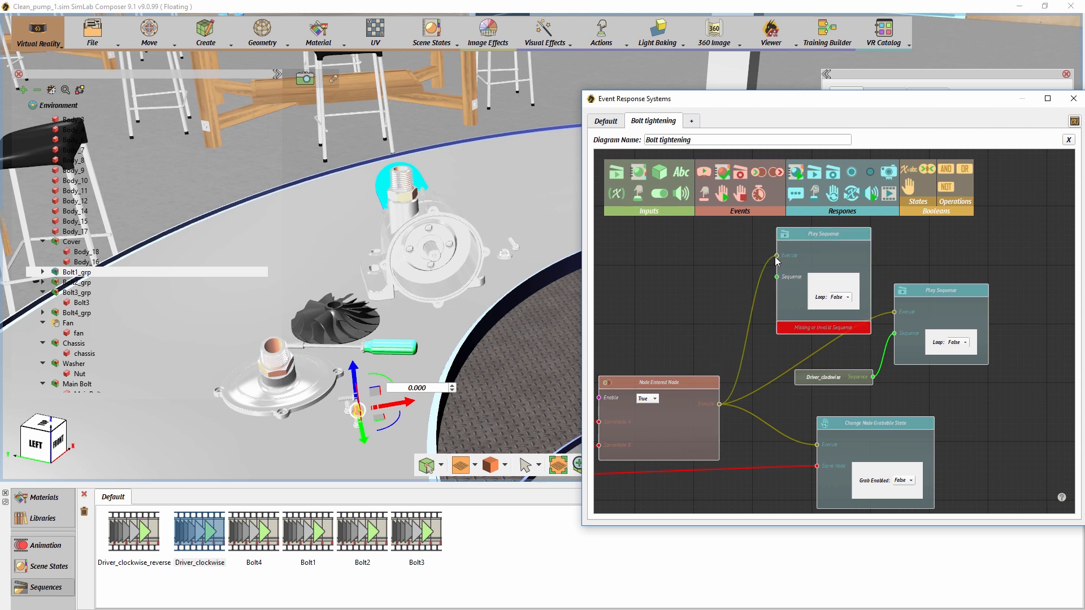
pyautogui.moveTo(309, 534); pyautogui.dragTo(777, 277)
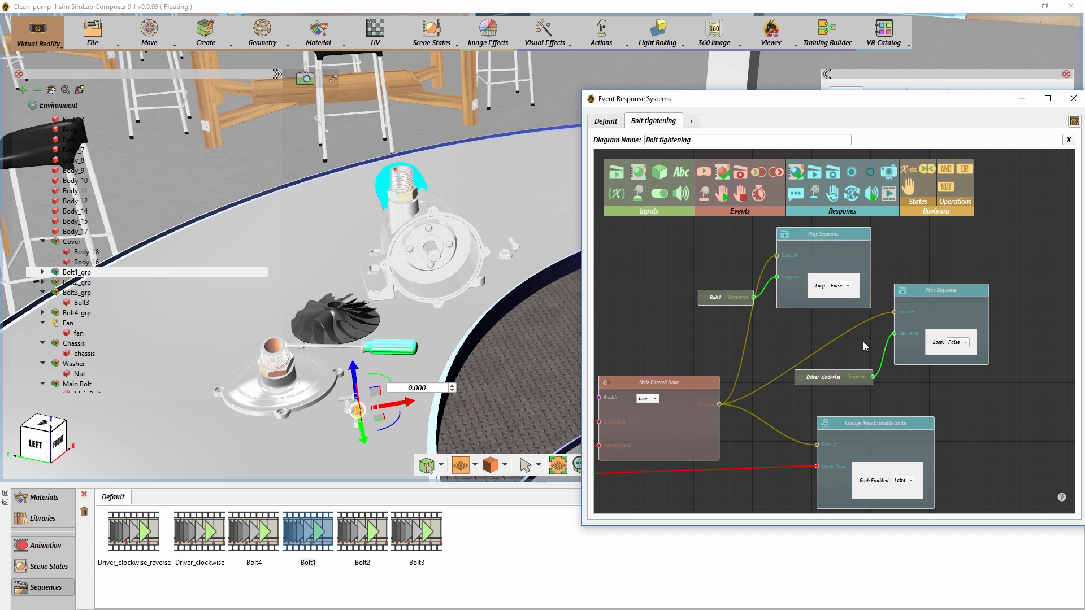
pyautogui.moveTo(869, 289); pyautogui.dragTo(918, 304)
pyautogui.moveTo(800, 372); pyautogui.dragTo(819, 380)
pyautogui.moveTo(774, 326); pyautogui.dragTo(825, 344)
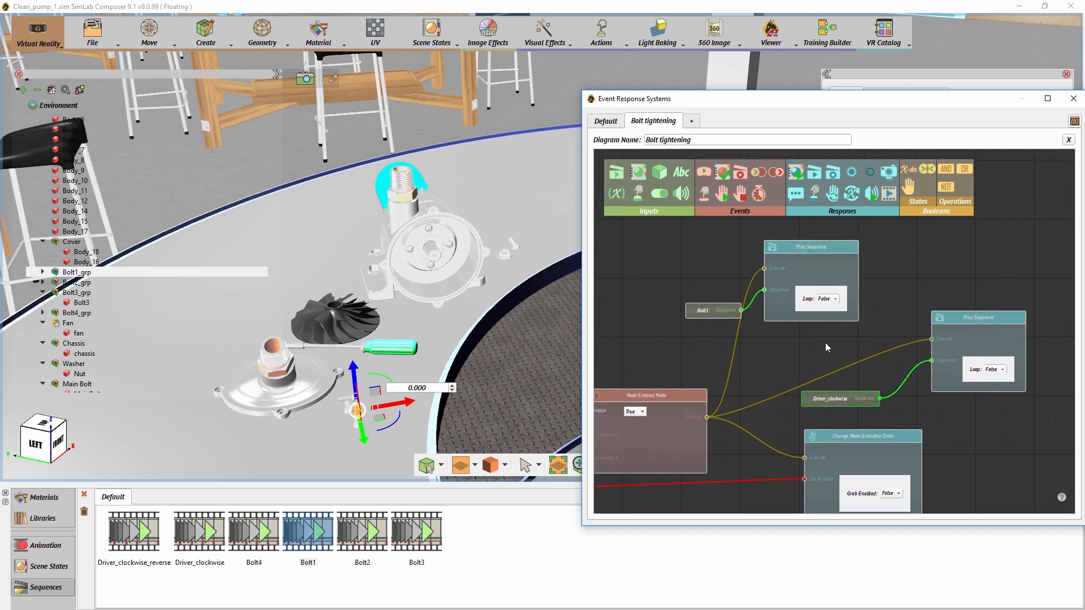
pyautogui.moveTo(824, 249); pyautogui.dragTo(857, 250)
pyautogui.moveTo(751, 384); pyautogui.dragTo(702, 313)
pyautogui.moveTo(815, 394); pyautogui.dragTo(861, 320)
pyautogui.moveTo(920, 362); pyautogui.dragTo(842, 376)
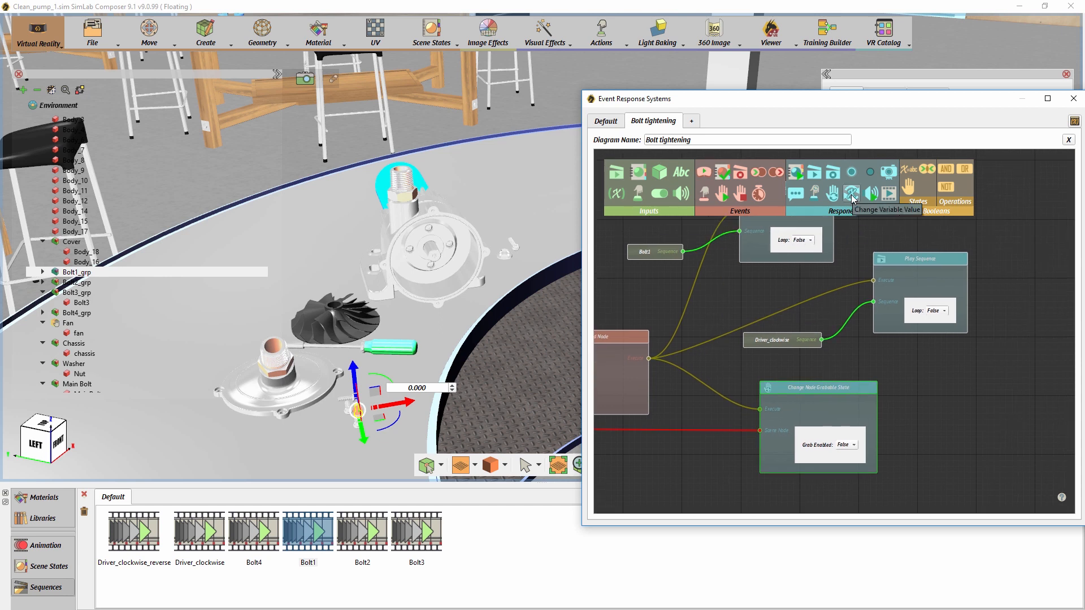
# - Add a Change Variable Value response executed by the event with the value tight, and check the variables' initial values
pyautogui.moveTo(852, 194); pyautogui.dragTo(892, 270)
pyautogui.moveTo(973, 375); pyautogui.dragTo(980, 377)
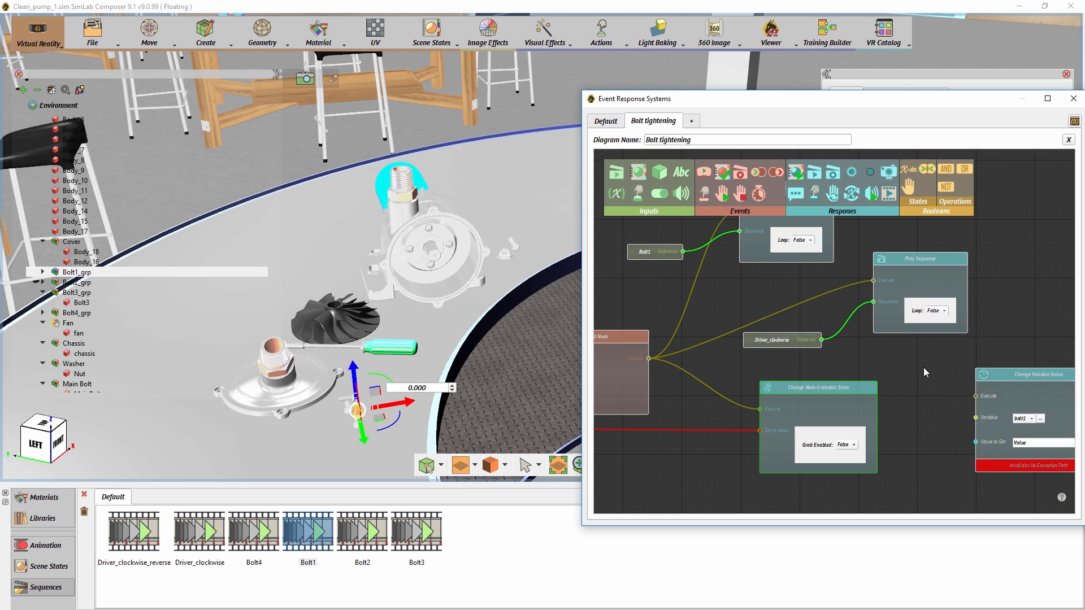
pyautogui.moveTo(642, 336); pyautogui.dragTo(939, 322)
pyautogui.click(940, 361)
pyautogui.click(936, 362)
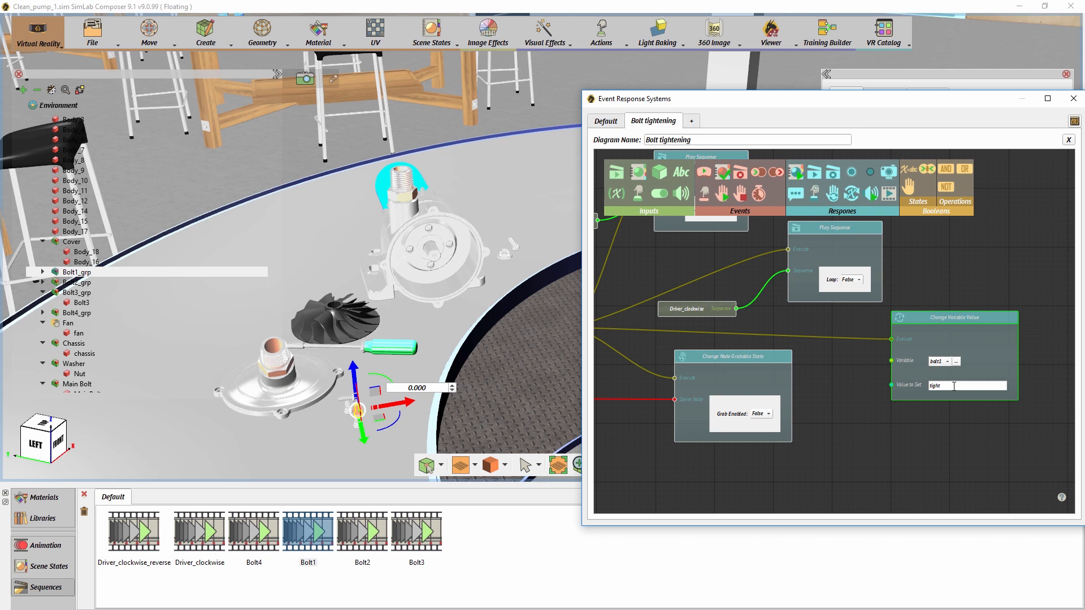
pyautogui.click(1073, 122)
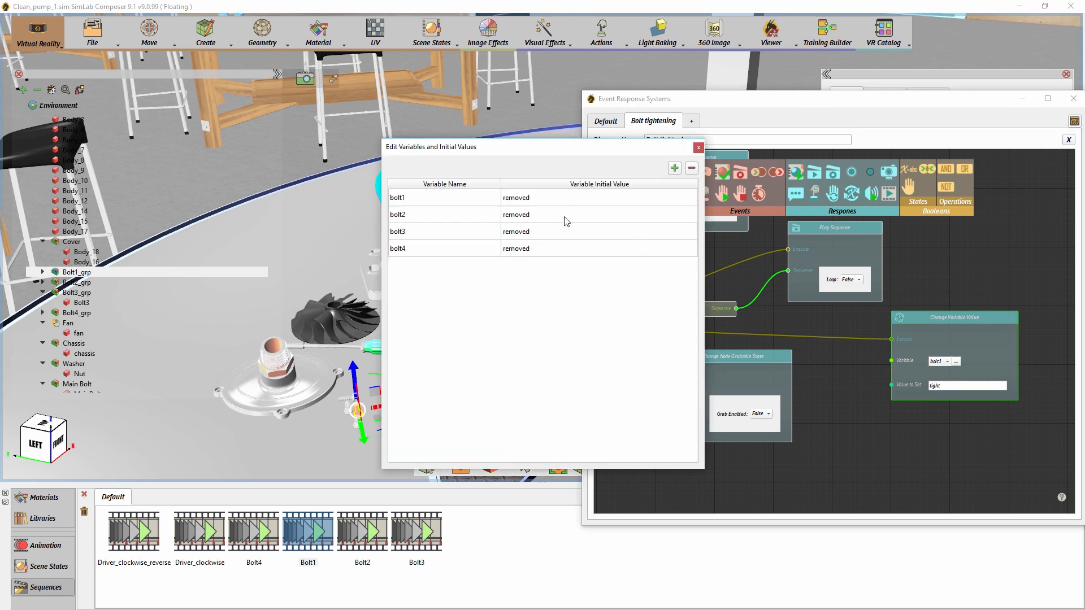
pyautogui.click(698, 149)
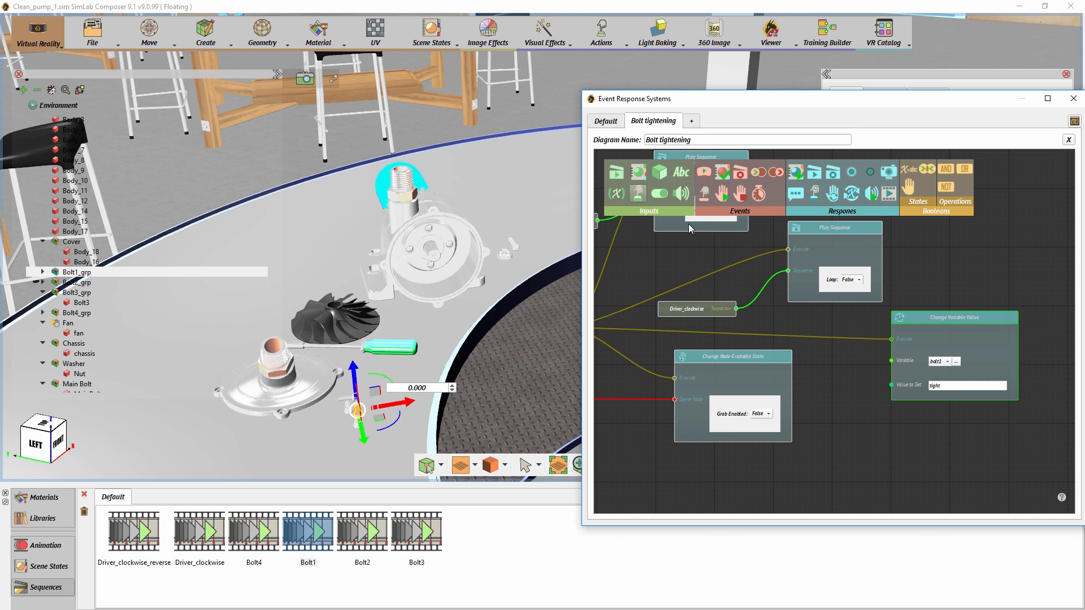
# - Add a variable input set to bolt1 and connect it to the Change Variable Value response
pyautogui.moveTo(617, 194); pyautogui.dragTo(859, 380)
pyautogui.click(859, 380)
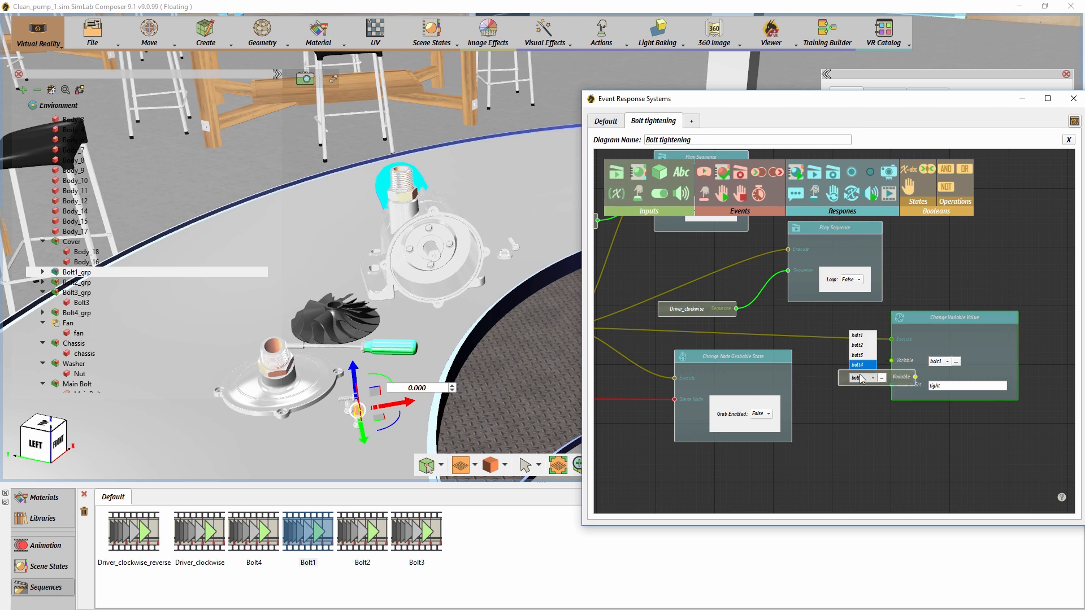
pyautogui.click(861, 339)
pyautogui.moveTo(937, 320); pyautogui.dragTo(984, 315)
pyautogui.moveTo(915, 377); pyautogui.dragTo(939, 355)
pyautogui.moveTo(896, 385); pyautogui.dragTo(880, 380)
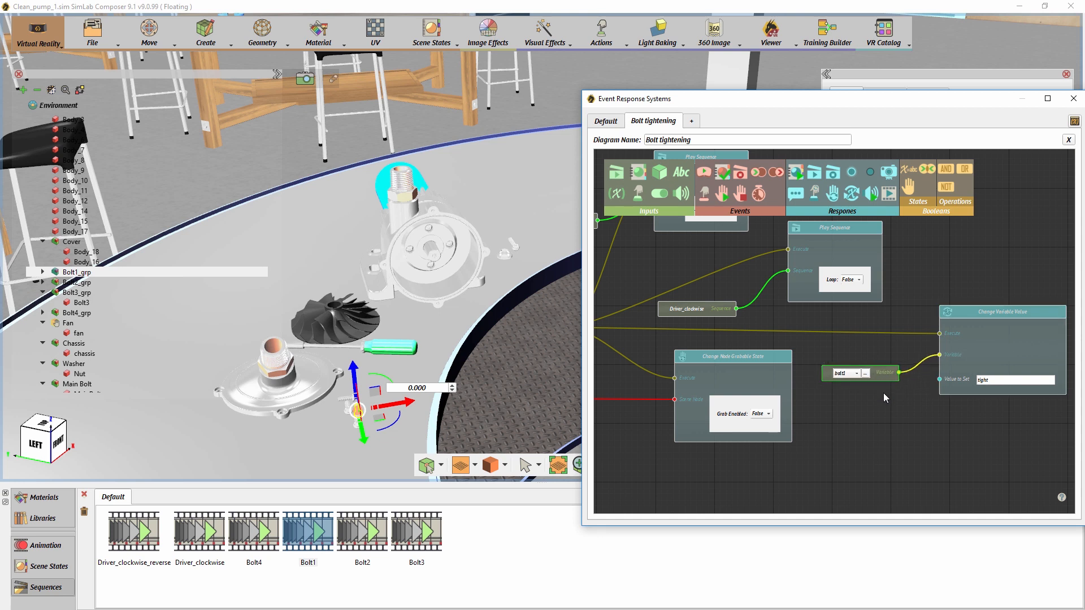
# - Maximize the diagram window, duplicate the entire bolt1 node group, and place the copy below the original
pyautogui.moveTo(794, 110); pyautogui.dragTo(591, 1)
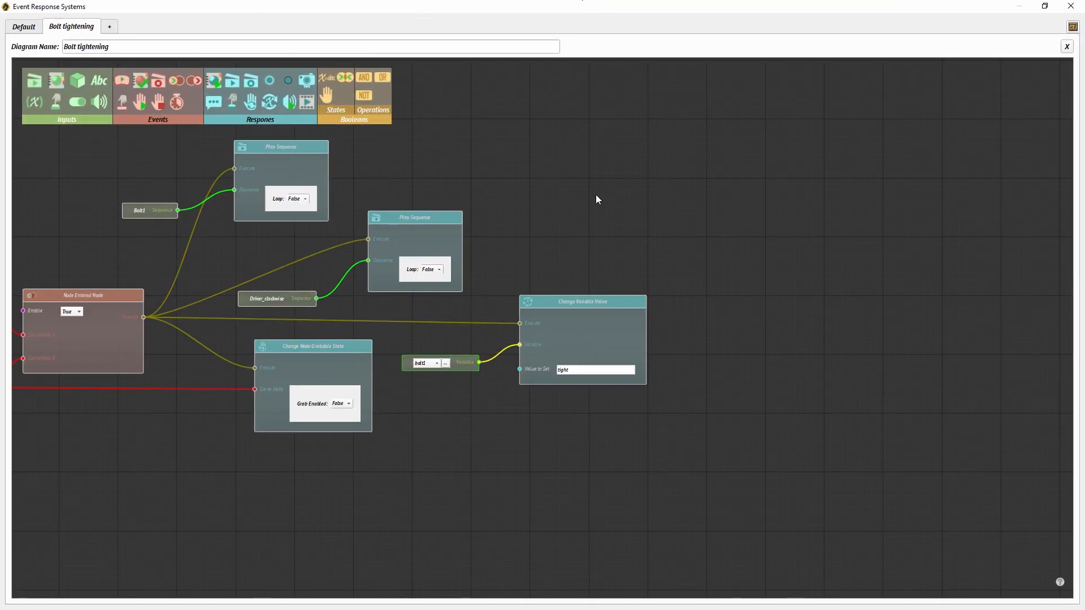
pyautogui.moveTo(969, 130); pyautogui.dragTo(272, 495)
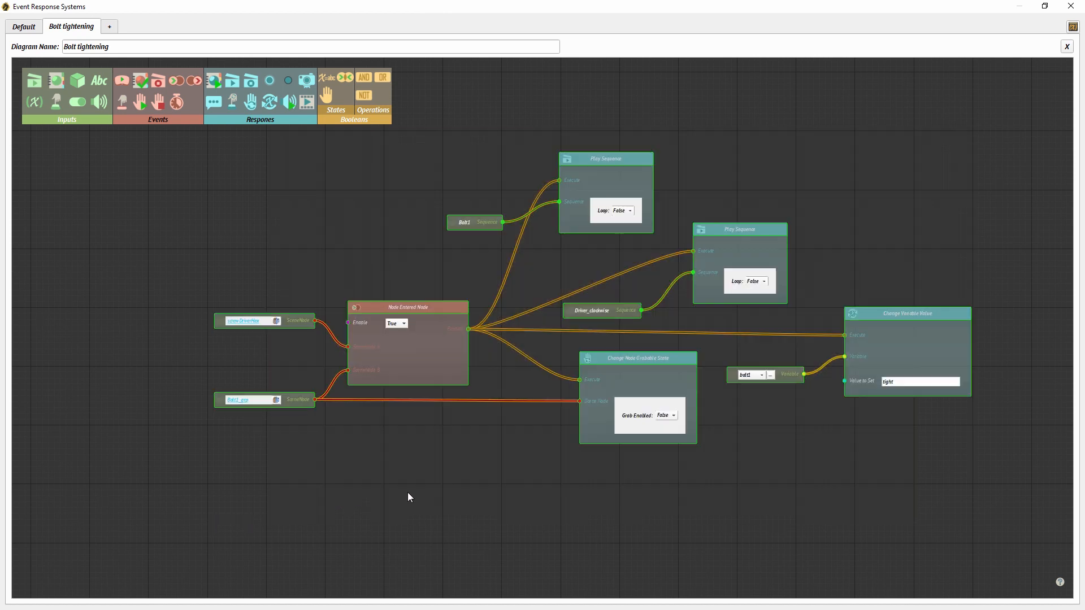
pyautogui.hotkey('ctrl', 'v')
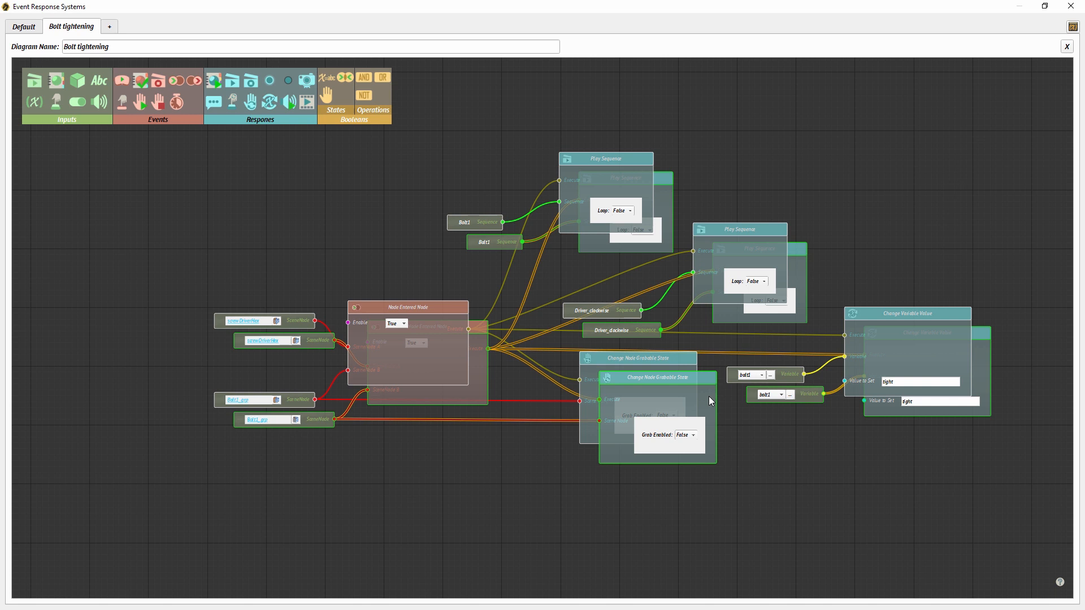
pyautogui.moveTo(708, 396); pyautogui.dragTo(714, 534)
pyautogui.moveTo(728, 498); pyautogui.dragTo(740, 307, button='middle')
pyautogui.moveTo(685, 335); pyautogui.dragTo(686, 507)
# - Paste a second copy of the bolt1 node group and place it below the first copy
pyautogui.moveTo(717, 467); pyautogui.dragTo(718, 364, button='middle')
pyautogui.hotkey('ctrl', 'v')
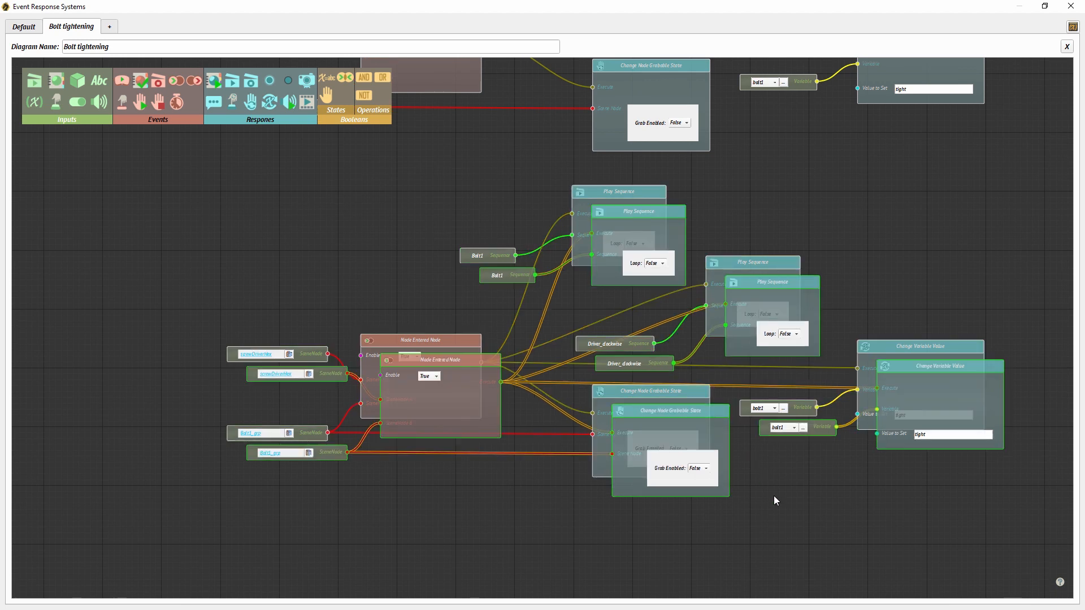
pyautogui.moveTo(749, 472); pyautogui.dragTo(742, 281, button='middle')
pyautogui.moveTo(709, 223); pyautogui.dragTo(701, 511)
# - Paste a third copy of the bolt1 node group and place it below the second copy
pyautogui.moveTo(820, 400); pyautogui.dragTo(782, 319, button='middle')
pyautogui.scroll(-3, 782, 320)
pyautogui.moveTo(718, 448); pyautogui.dragTo(742, 399, button='middle')
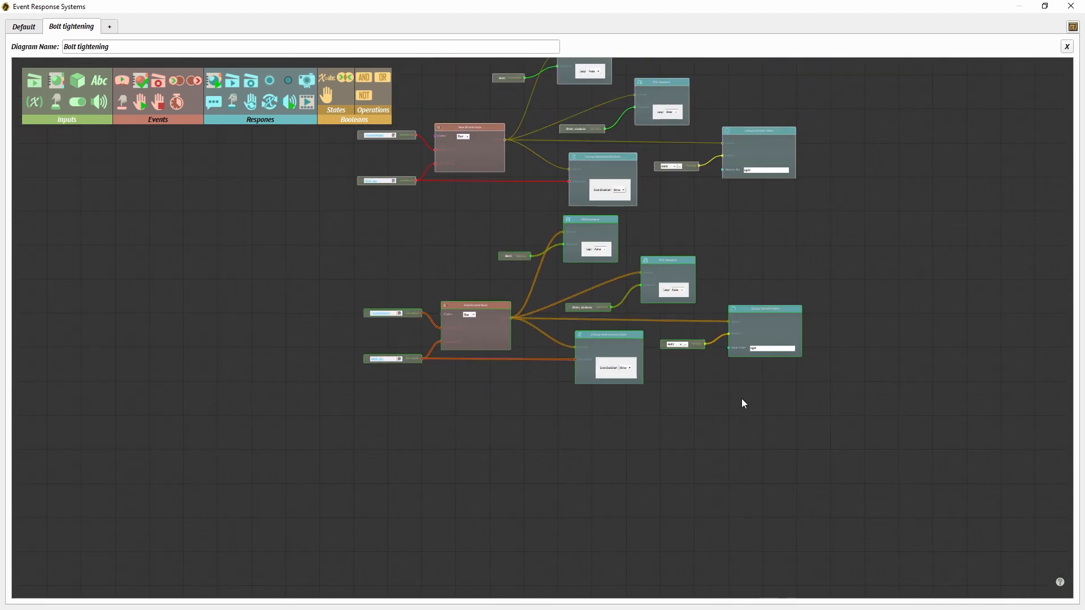
pyautogui.hotkey('ctrl', 'v')
pyautogui.moveTo(651, 353); pyautogui.dragTo(650, 524)
pyautogui.moveTo(645, 300); pyautogui.dragTo(647, 479, button='middle')
# - Restore the diagram window to a smaller, widened size that leaves the scene tree and sequences accessible
pyautogui.scroll(2, 540, 322)
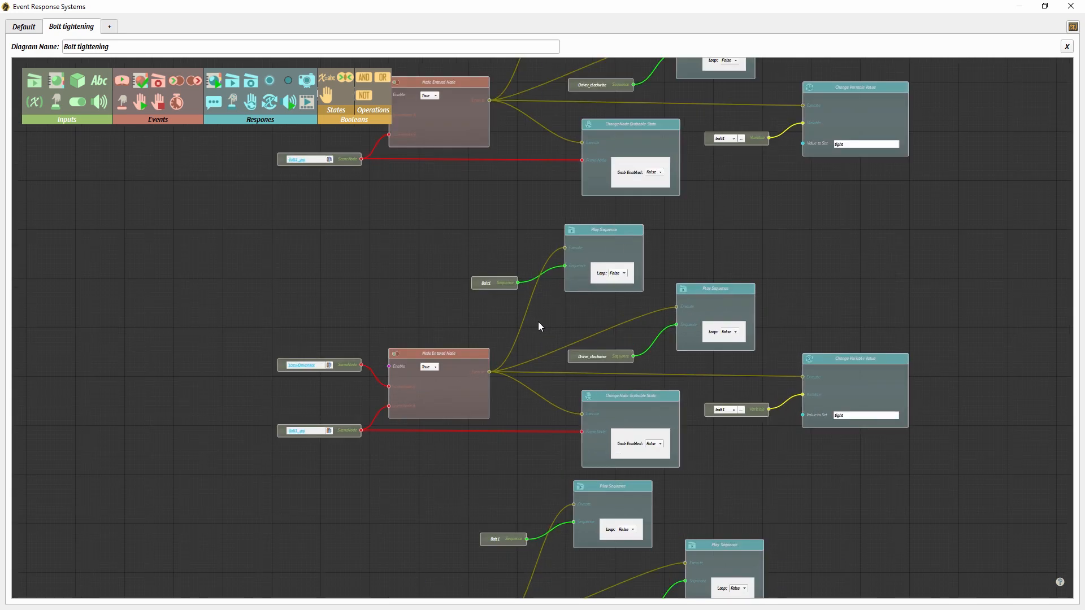
pyautogui.moveTo(538, 321); pyautogui.dragTo(590, 319, button='middle')
pyautogui.scroll(1, 544, 325)
pyautogui.moveTo(514, 8); pyautogui.dragTo(709, 76)
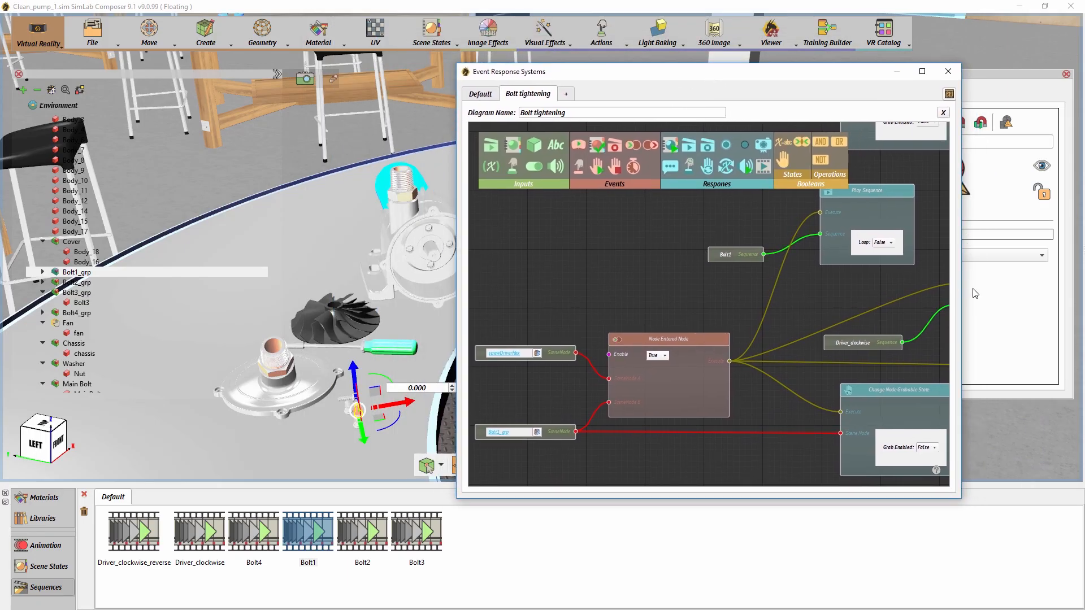
pyautogui.moveTo(961, 293); pyautogui.dragTo(1059, 293)
pyautogui.moveTo(629, 281); pyautogui.dragTo(690, 242, button='middle')
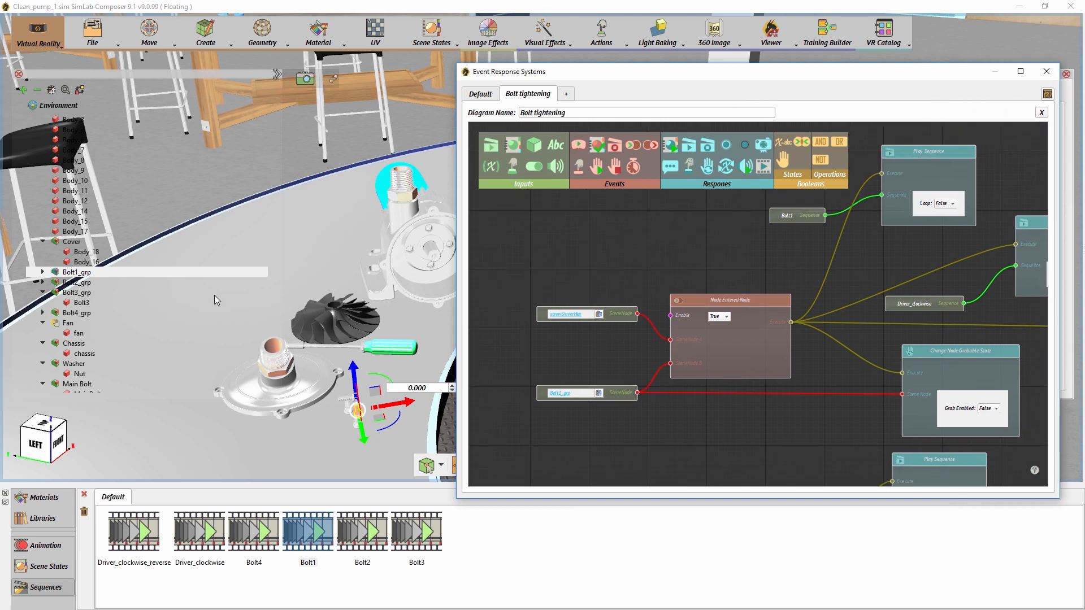
# - Assign Bolt2_grp as the touched scene node and Bolt2 as the bolt sequence in the first copied node group
pyautogui.click(71, 283)
pyautogui.click(598, 395)
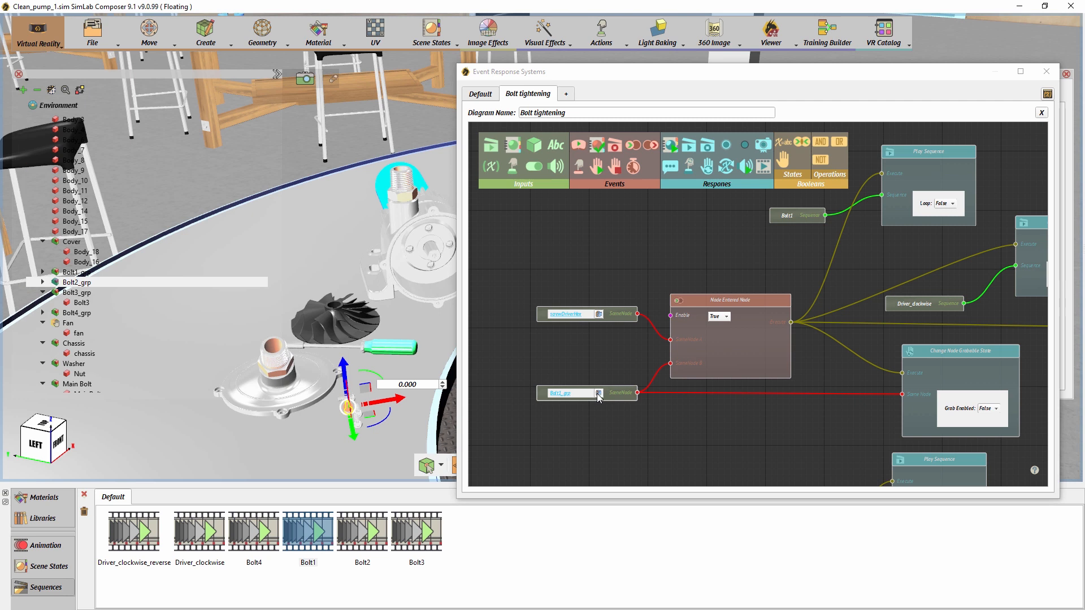
pyautogui.moveTo(737, 431); pyautogui.dragTo(633, 457, button='middle')
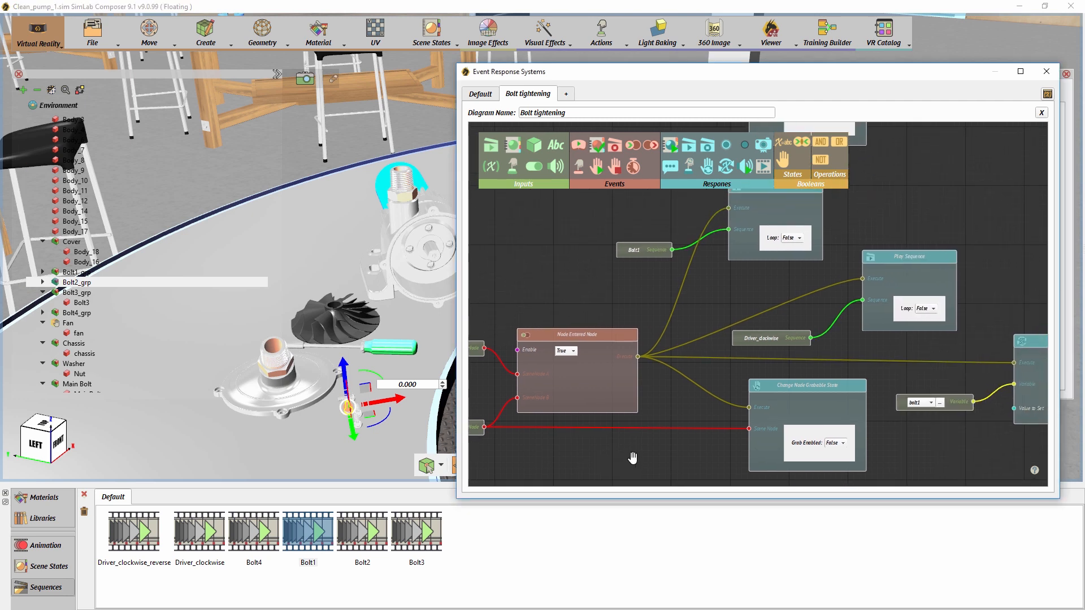
pyautogui.moveTo(709, 313); pyautogui.dragTo(687, 361, button='middle')
pyautogui.moveTo(744, 237); pyautogui.dragTo(748, 237)
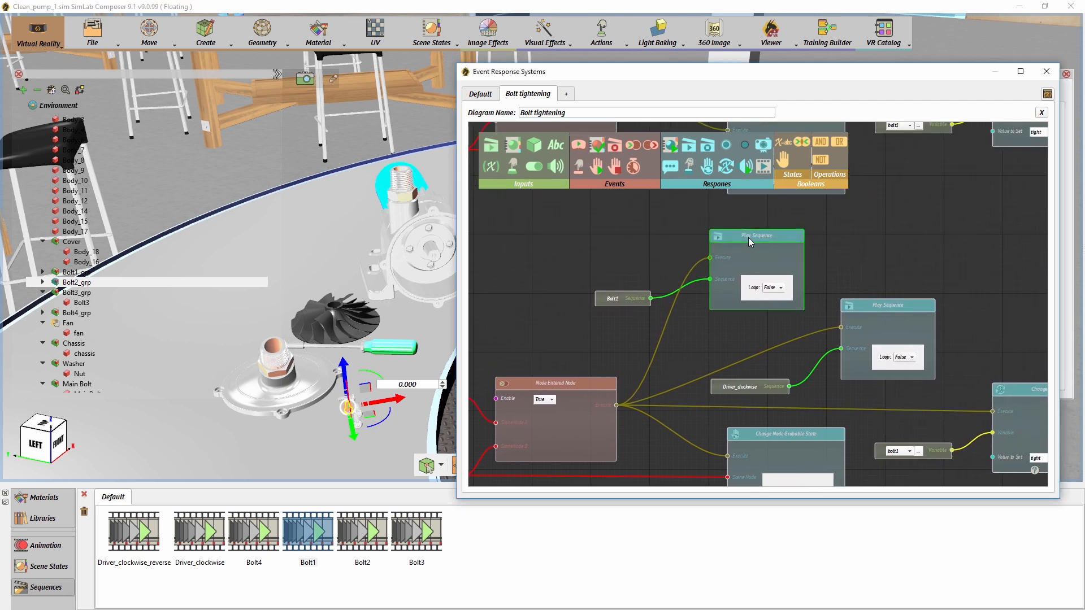
pyautogui.moveTo(628, 300); pyautogui.dragTo(629, 298)
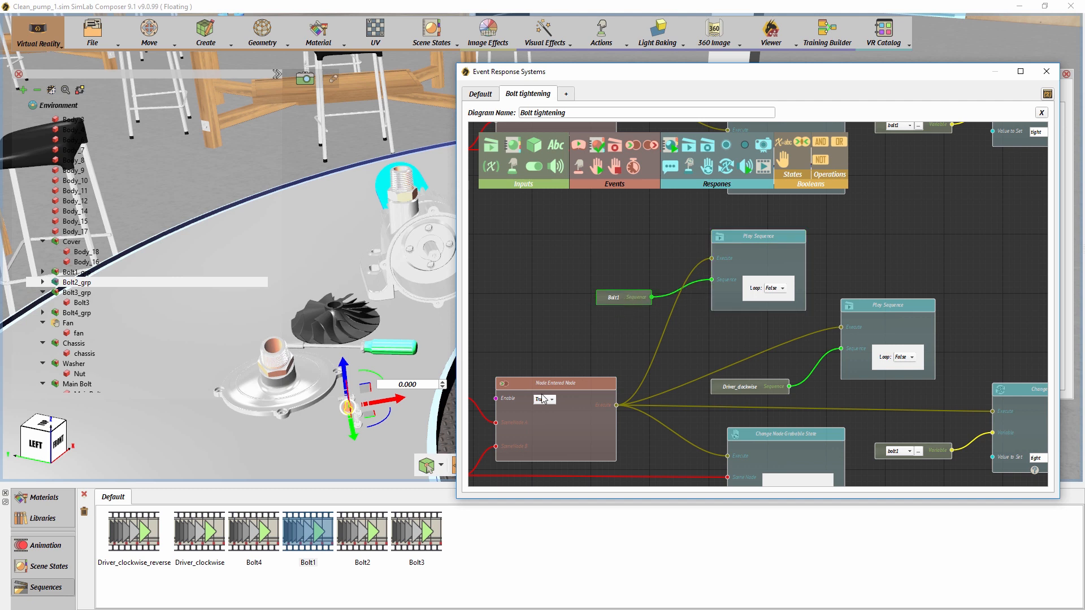
pyautogui.click(364, 534)
# - Set the variable of the first copied node group to bolt2
pyautogui.moveTo(900, 428); pyautogui.dragTo(703, 309, button='middle')
pyautogui.click(708, 331)
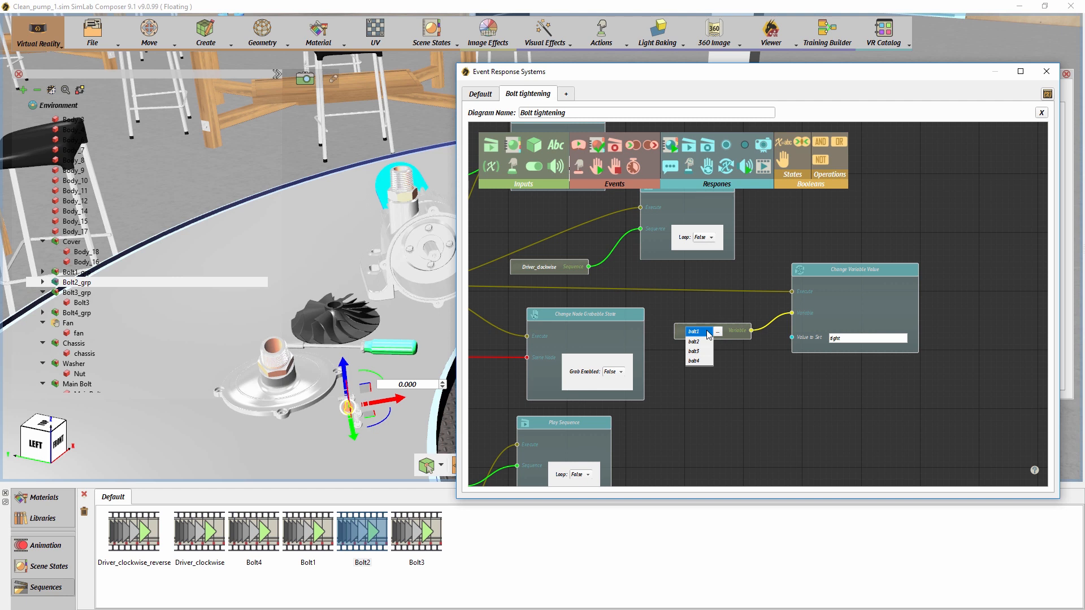
pyautogui.moveTo(697, 401); pyautogui.dragTo(901, 283, button='middle')
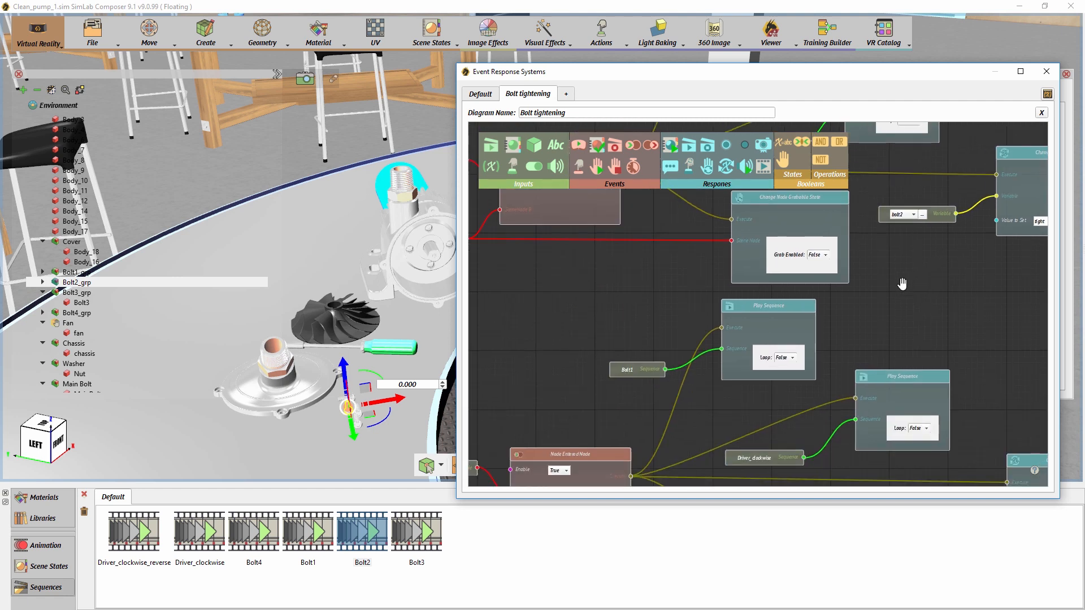
# - Assign Bolt3_grp as the touched scene node and Bolt3 as the bolt sequence in the second copied node group
pyautogui.moveTo(629, 388); pyautogui.dragTo(784, 274, button='middle')
pyautogui.click(79, 293)
pyautogui.click(618, 414)
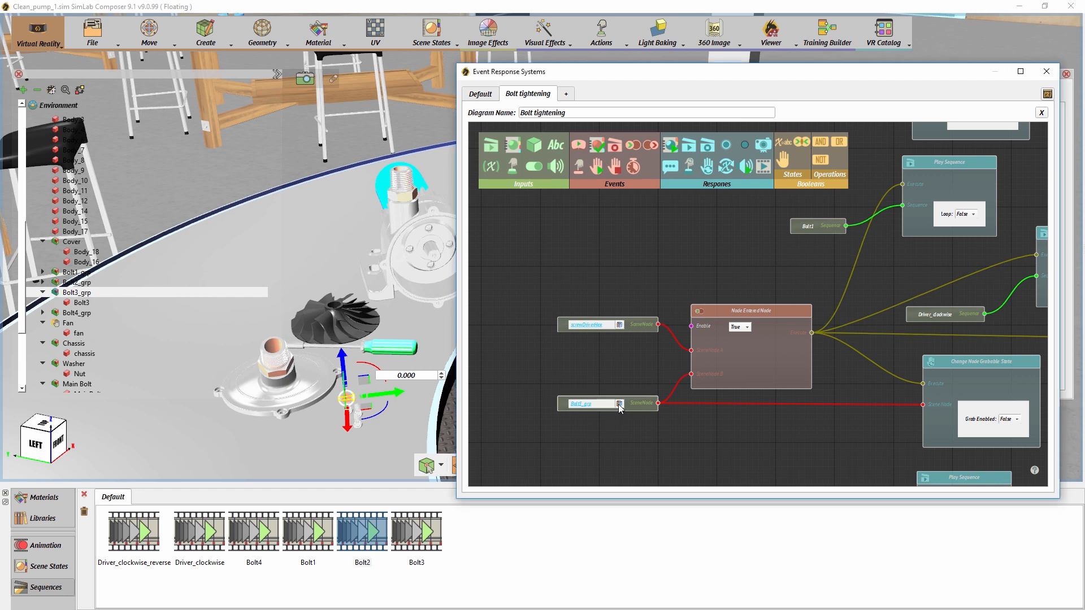
pyautogui.moveTo(819, 377); pyautogui.dragTo(716, 417, button='middle')
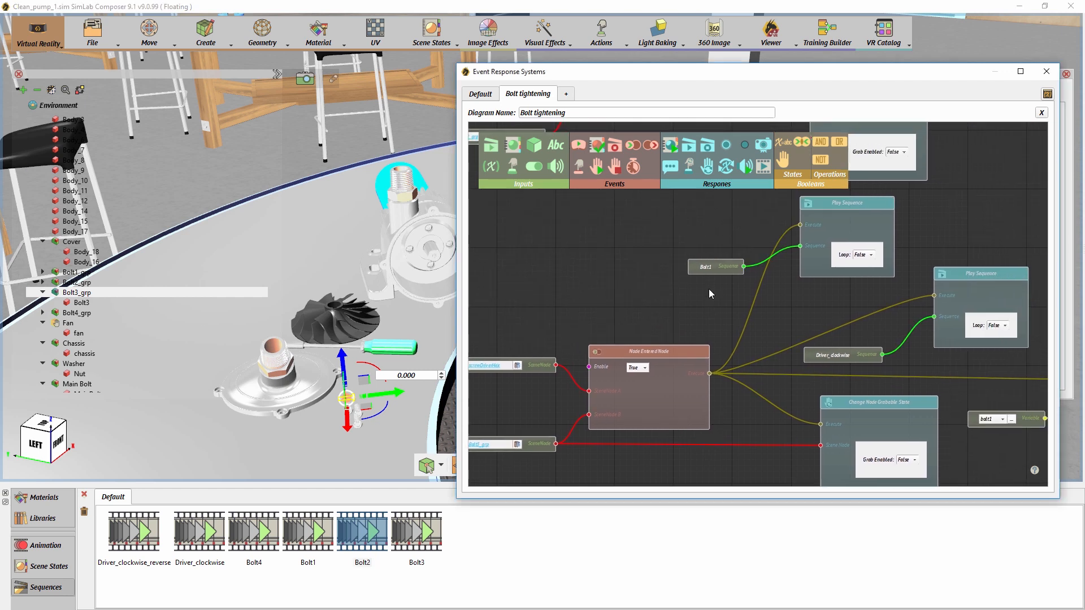
pyautogui.moveTo(709, 273); pyautogui.dragTo(703, 278)
pyautogui.click(422, 532)
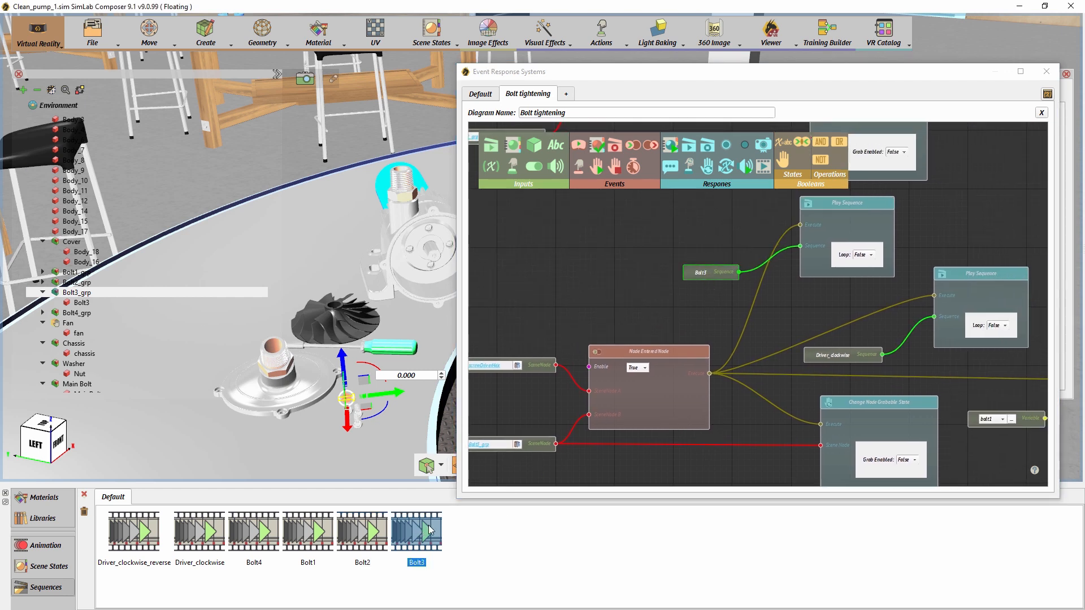
# - Set the variable of the second copied node group to bolt3
pyautogui.moveTo(690, 391); pyautogui.dragTo(578, 345, button='middle')
pyautogui.moveTo(896, 419); pyautogui.dragTo(825, 377, button='middle')
pyautogui.click(801, 328)
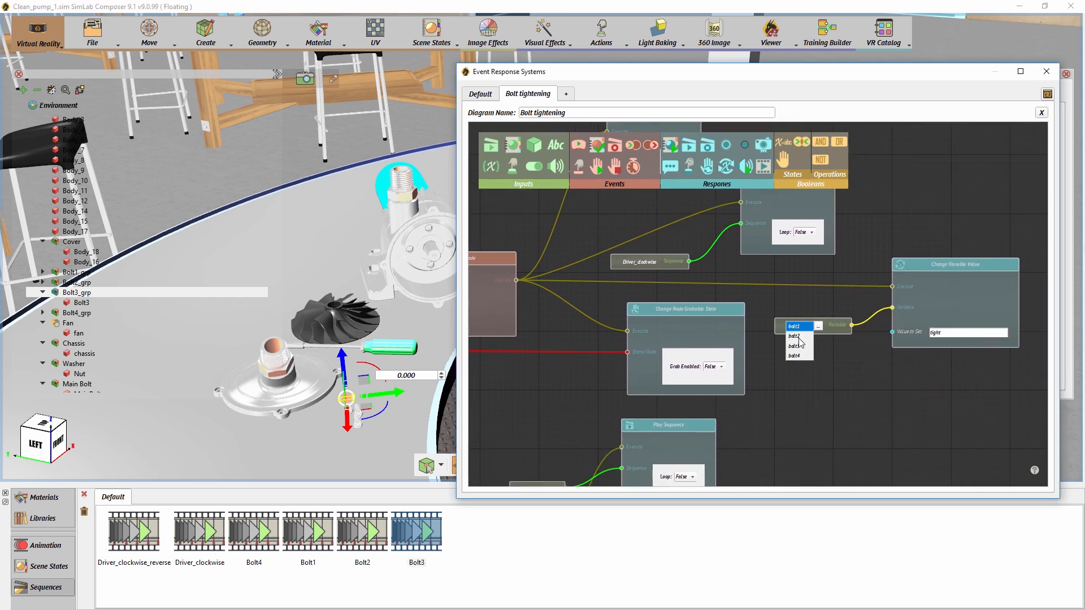
pyautogui.click(799, 346)
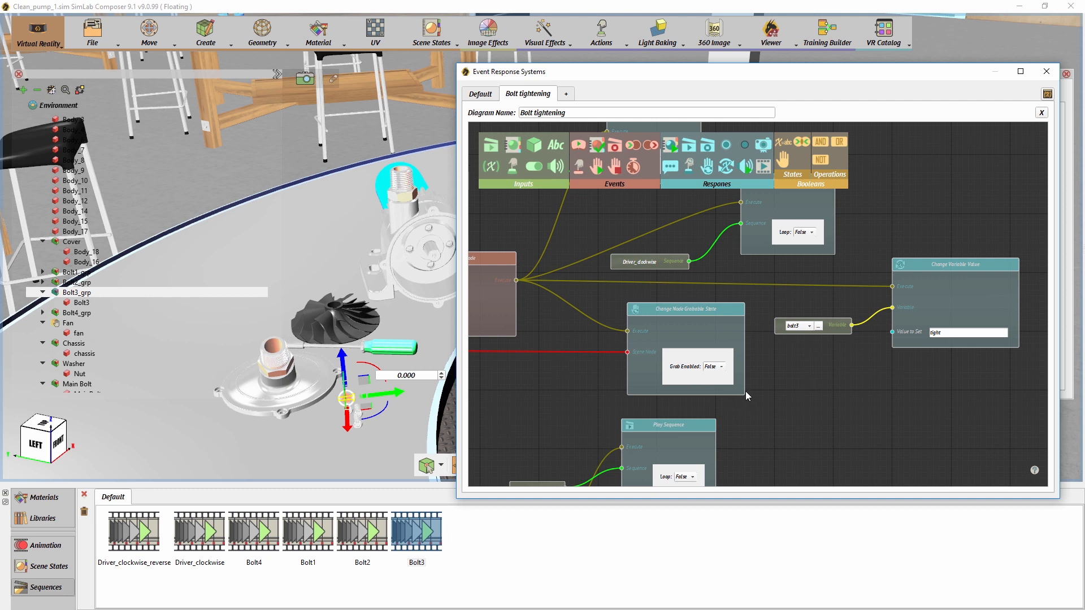
# - Assign Bolt4_grp as the touched scene node and Bolt4 as the bolt sequence in the third copied node group
pyautogui.moveTo(598, 459); pyautogui.dragTo(774, 368, button='middle')
pyautogui.moveTo(657, 346); pyautogui.dragTo(650, 271, button='middle')
pyautogui.moveTo(553, 362); pyautogui.dragTo(651, 317, button='middle')
pyautogui.click(85, 315)
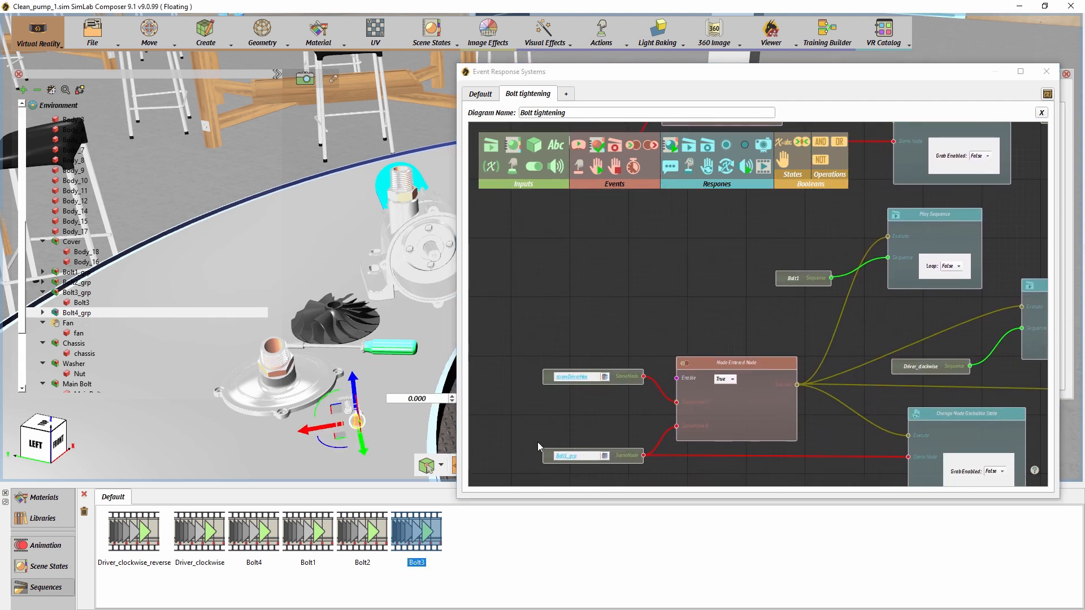
pyautogui.moveTo(819, 448); pyautogui.dragTo(768, 434, button='middle')
pyautogui.moveTo(743, 276); pyautogui.dragTo(734, 284)
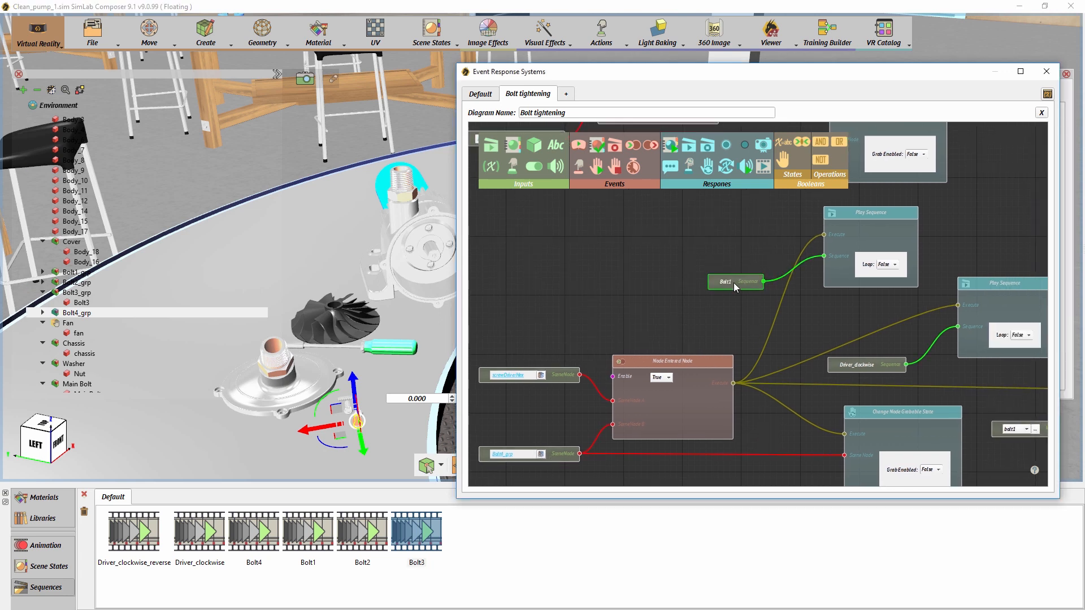
pyautogui.click(273, 541)
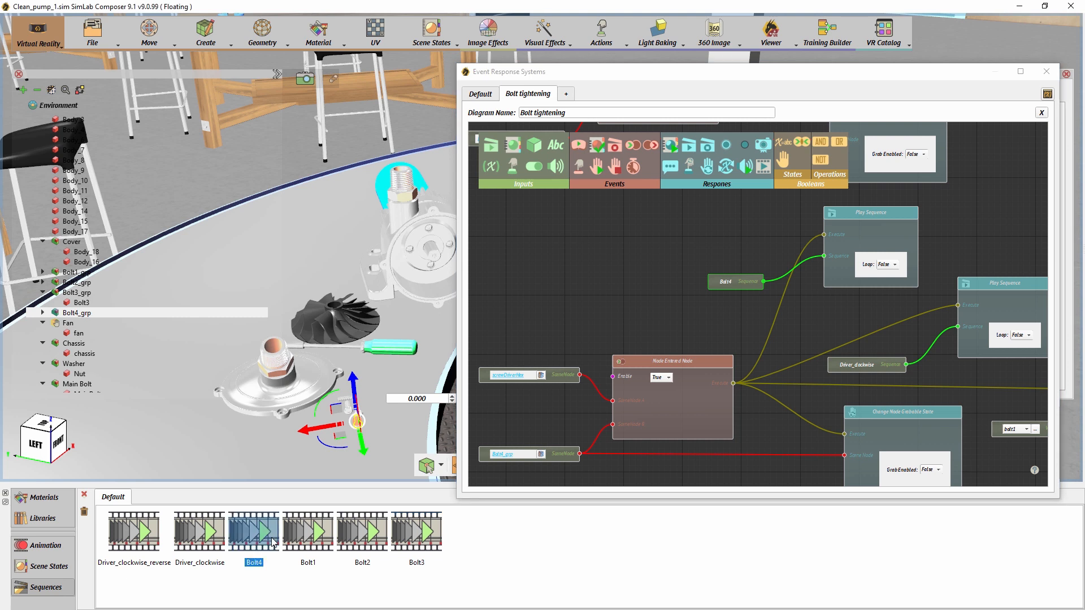
# - Set the variable of the third copied node group to bolt4
pyautogui.moveTo(704, 336); pyautogui.dragTo(580, 253)
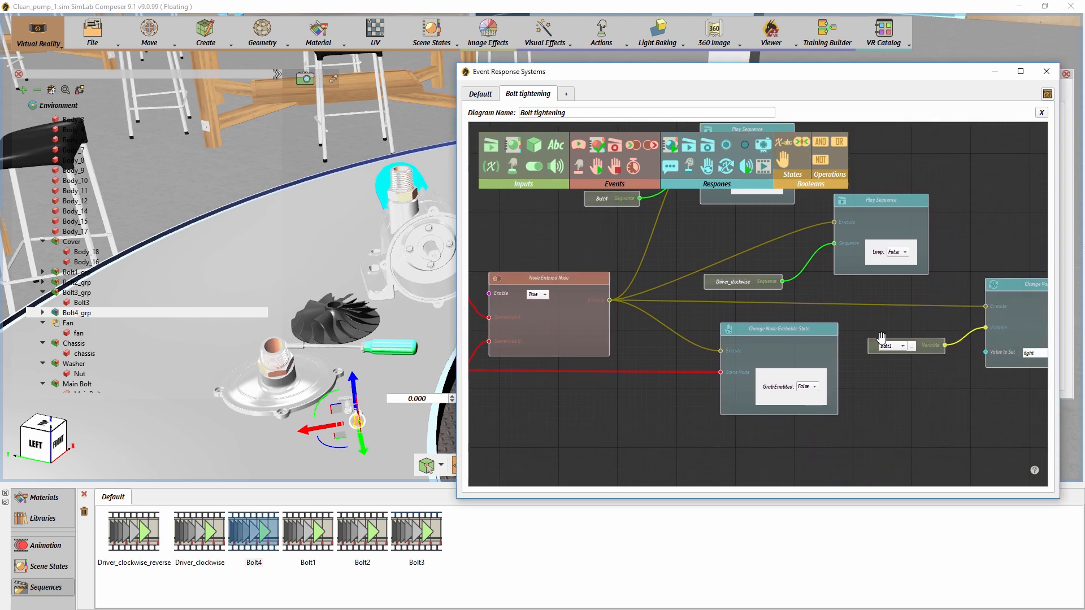
pyautogui.click(888, 375)
pyautogui.moveTo(941, 366); pyautogui.dragTo(879, 418)
pyautogui.moveTo(931, 272); pyautogui.dragTo(740, 363)
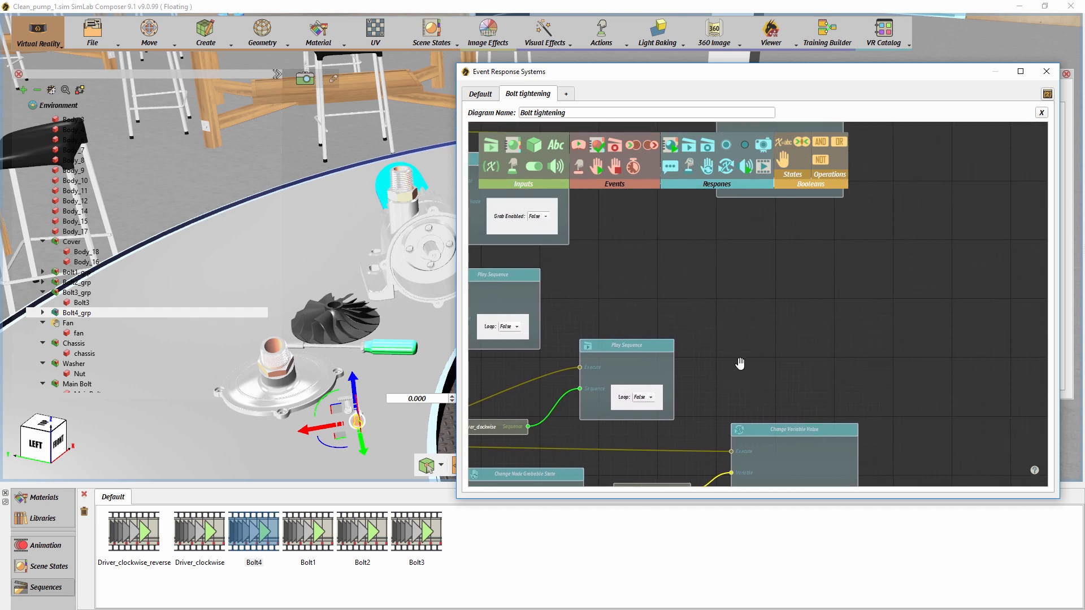
pyautogui.scroll(-2, 738, 348)
pyautogui.moveTo(725, 311); pyautogui.dragTo(724, 455)
pyautogui.moveTo(753, 283); pyautogui.dragTo(755, 388)
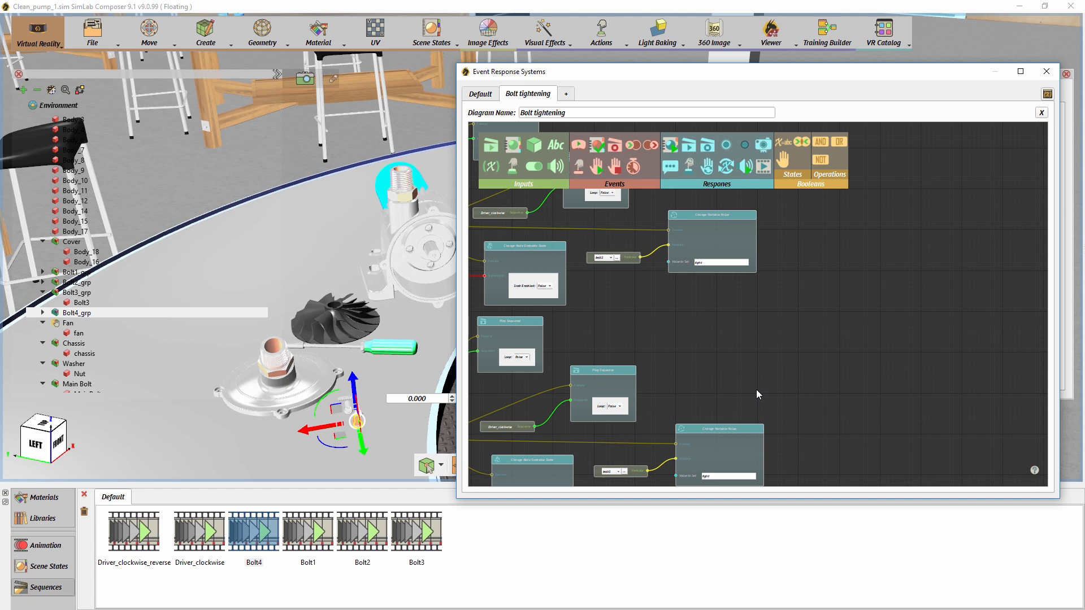
pyautogui.moveTo(756, 389); pyautogui.dragTo(782, 192, button='middle')
pyautogui.moveTo(821, 342); pyautogui.dragTo(829, 222, button='middle')
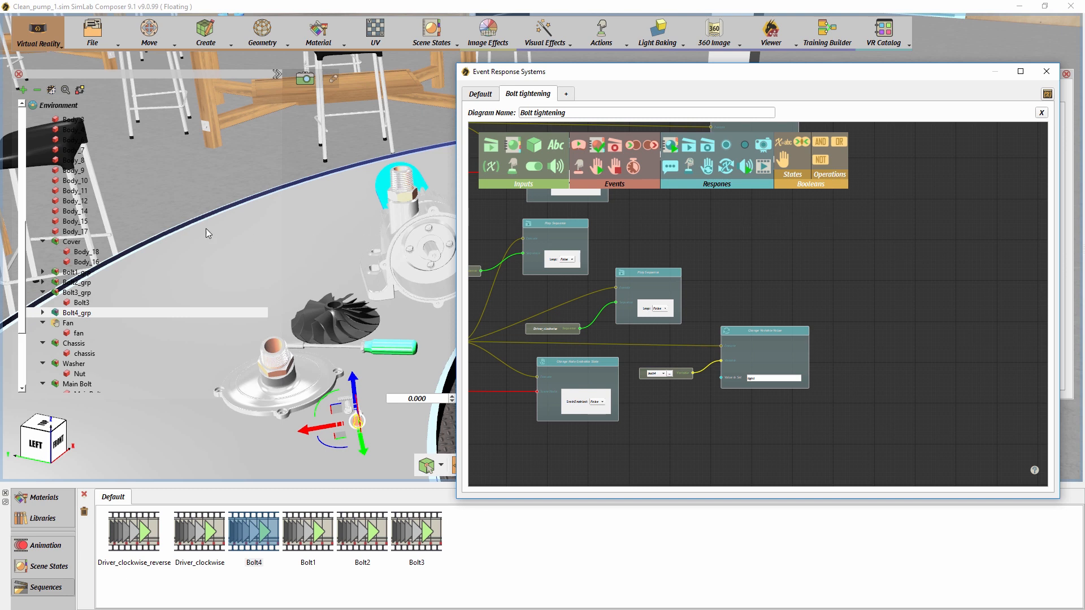
# - Select the hidden Message node in the scene tree and make its congratulations panel visible in the 3D view
pyautogui.scroll(-4, 97, 271)
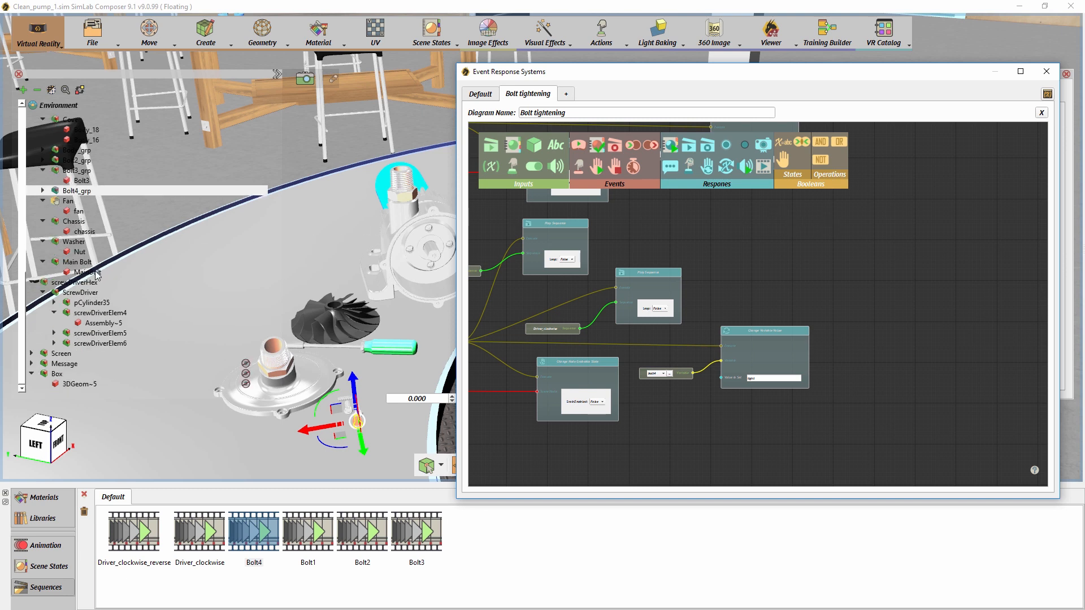
pyautogui.click(68, 367)
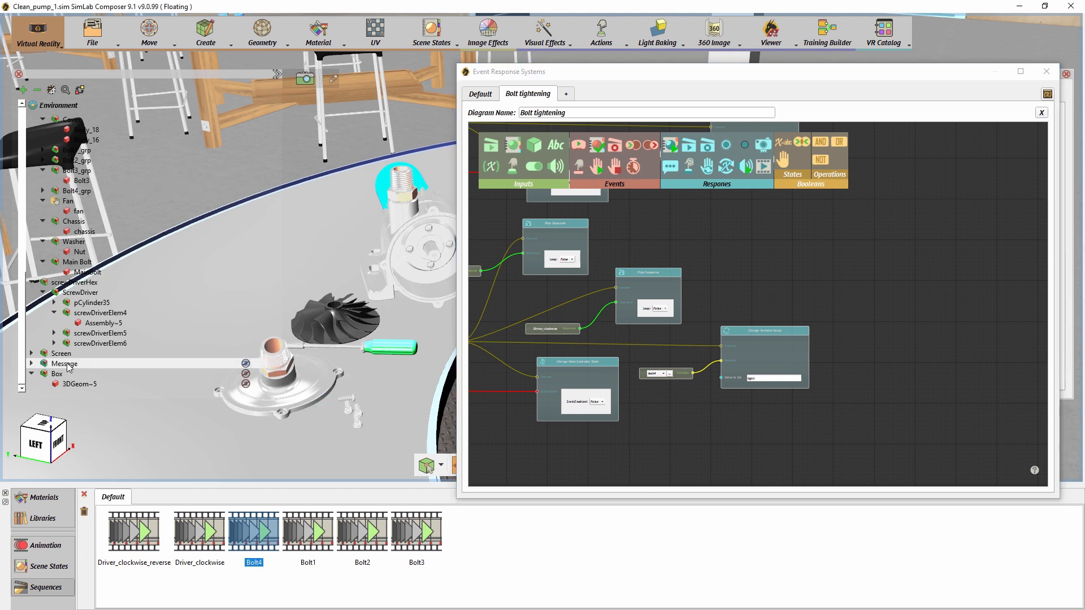
pyautogui.click(247, 363)
pyautogui.scroll(-2, 391, 236)
pyautogui.moveTo(392, 236)
pyautogui.mouseDown(button='middle')
pyautogui.moveTo(587, 227)
pyautogui.moveTo(390, 256)
pyautogui.mouseUp(button='middle')
pyautogui.moveTo(390, 256); pyautogui.dragTo(357, 236, button='right')
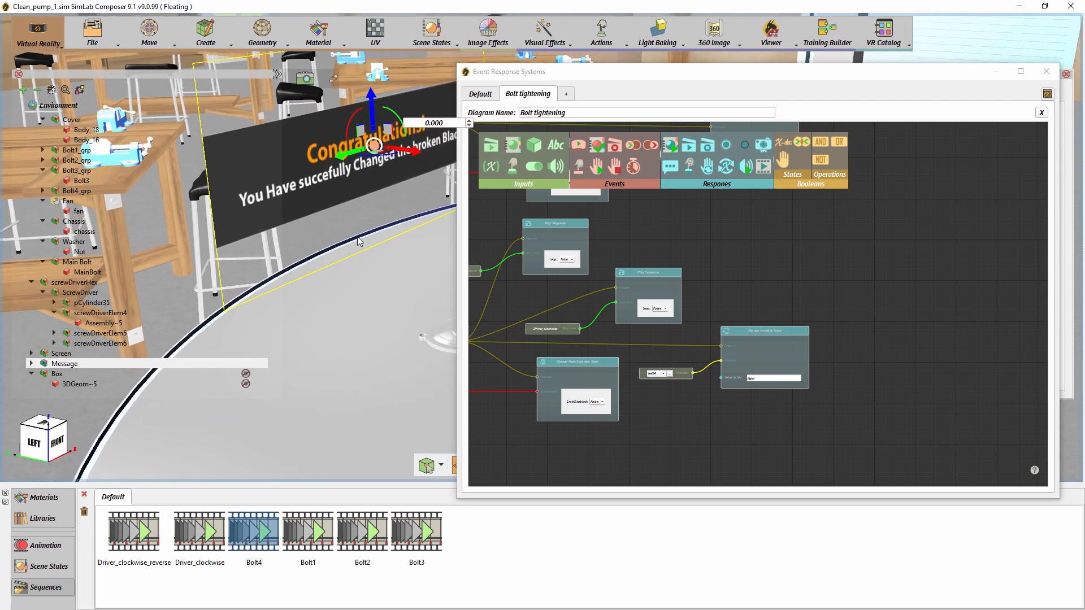
pyautogui.moveTo(362, 237); pyautogui.dragTo(385, 263, button='middle')
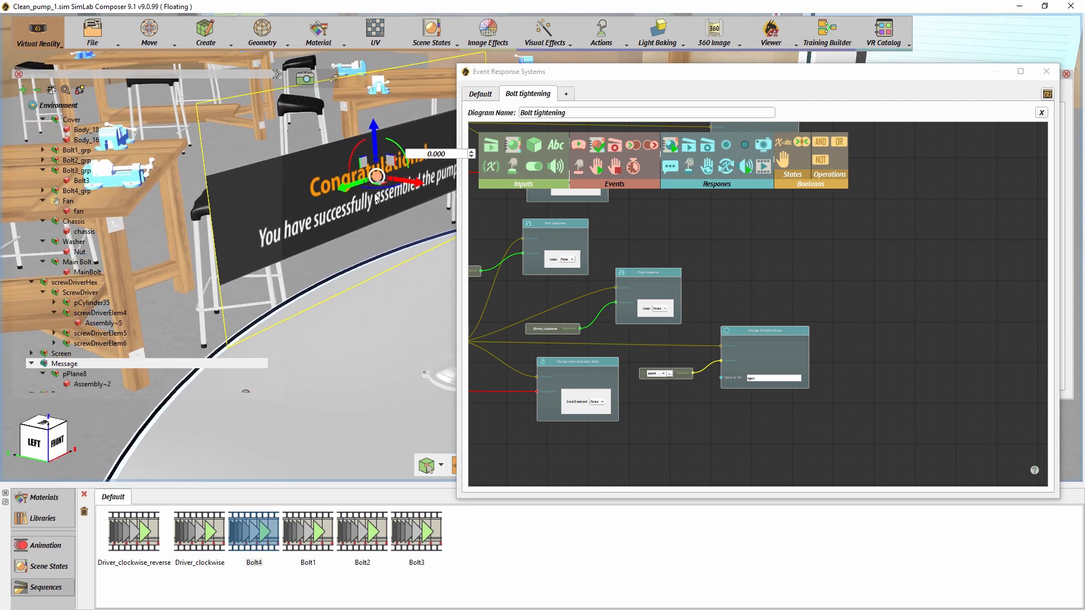
# - Capture a scene state of the selected Message node including only visibility, then hide the message and show the scene states list
pyautogui.click(441, 41)
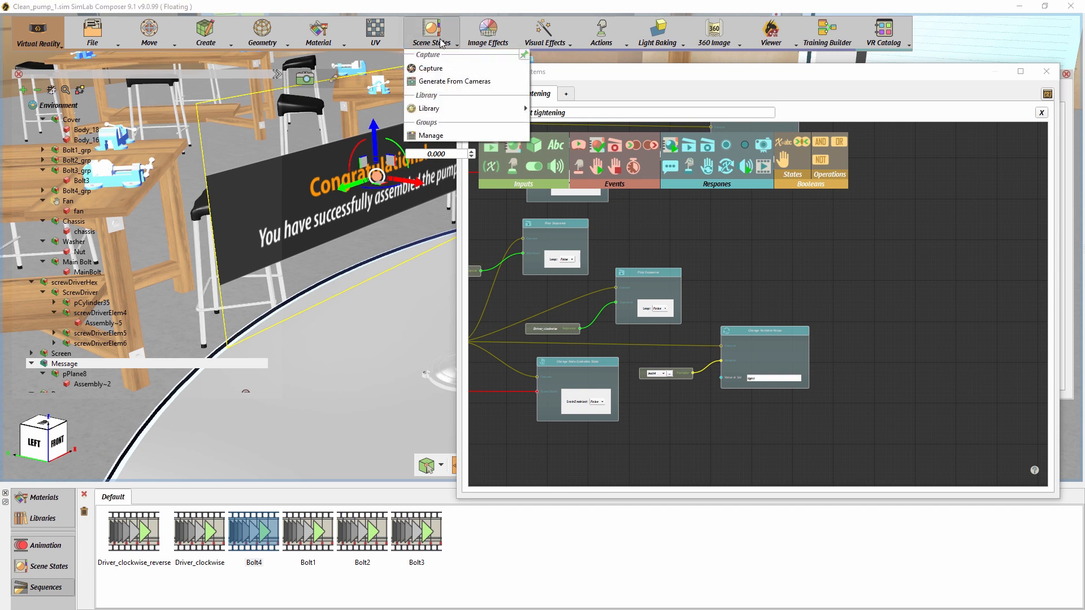
pyautogui.click(441, 68)
pyautogui.click(487, 232)
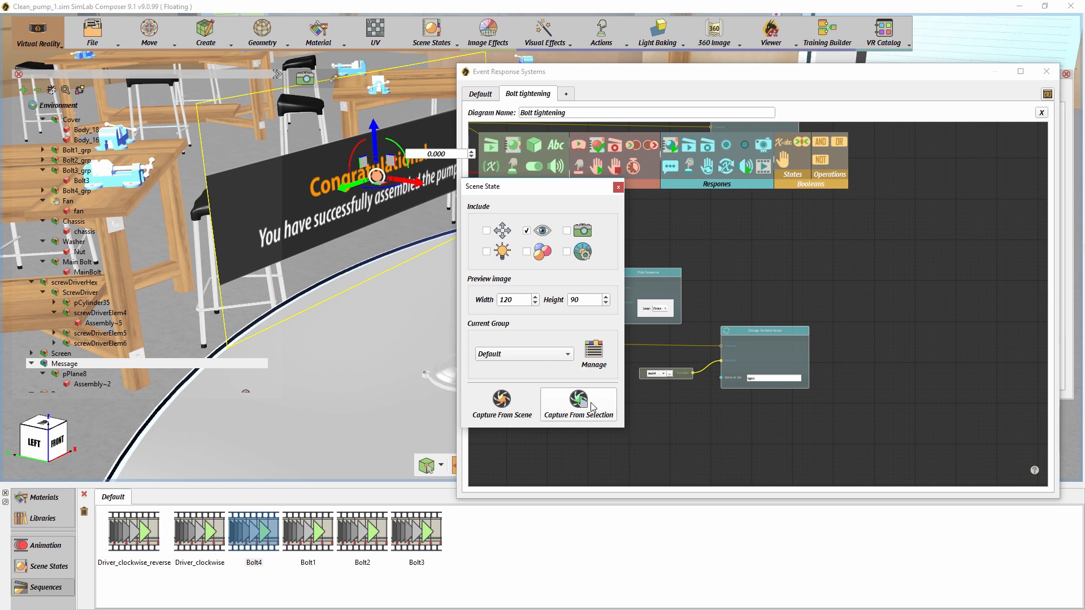
pyautogui.click(618, 187)
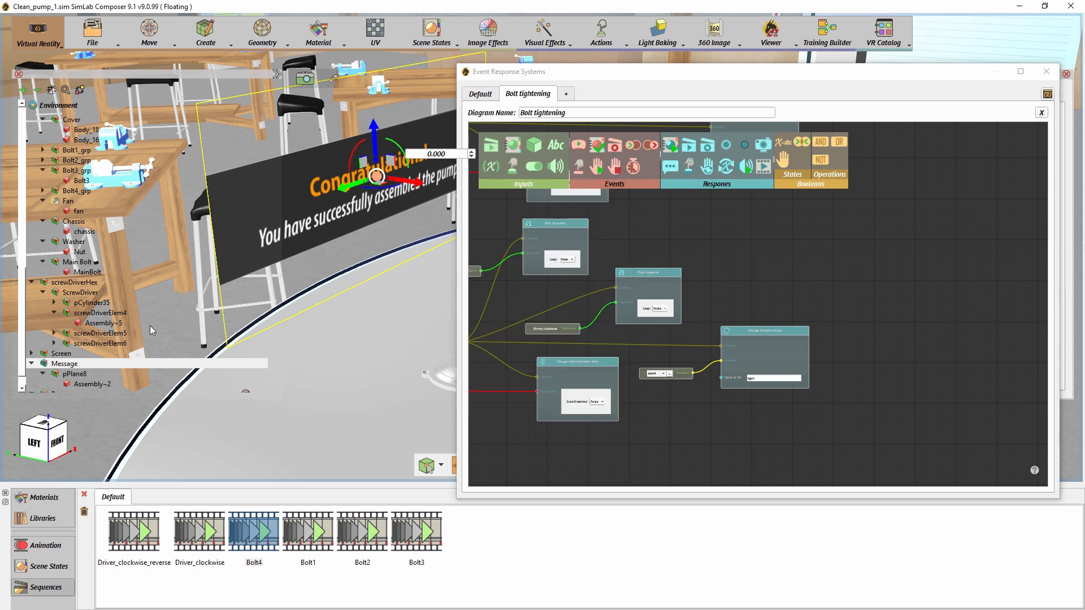
pyautogui.press('space')
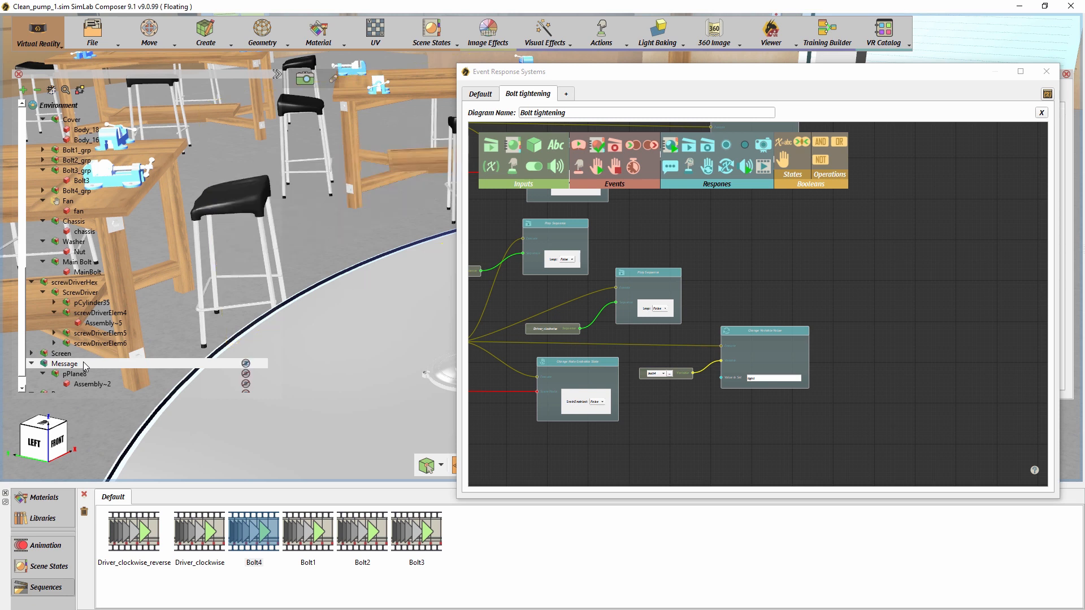
pyautogui.click(72, 566)
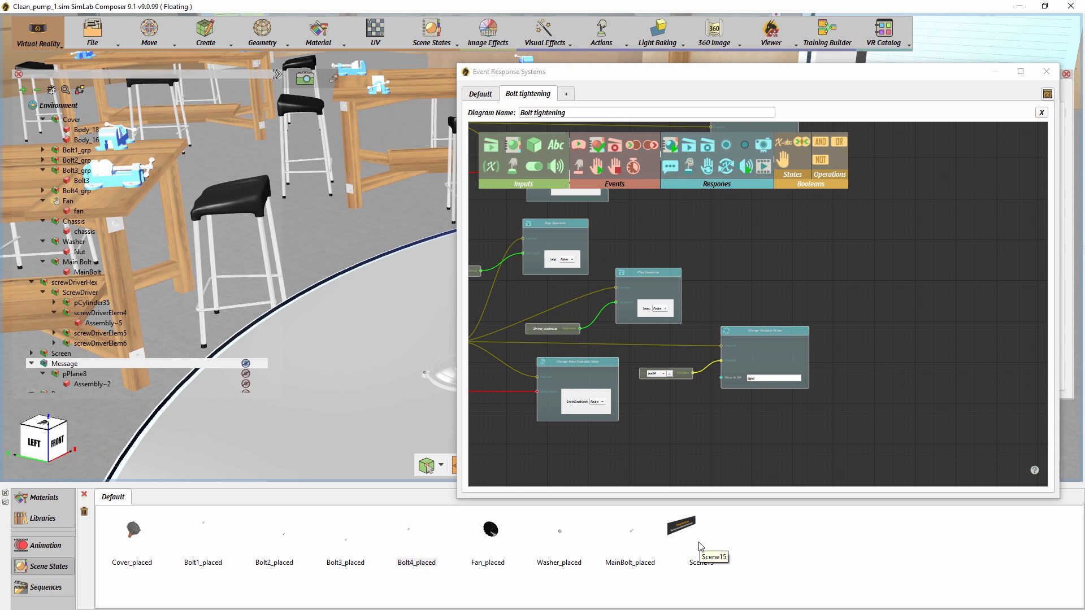
# - Maximize the diagram window and add a Variable Equals Value node beside the bolt1 node group
pyautogui.click(711, 79)
pyautogui.moveTo(711, 79); pyautogui.dragTo(520, 1)
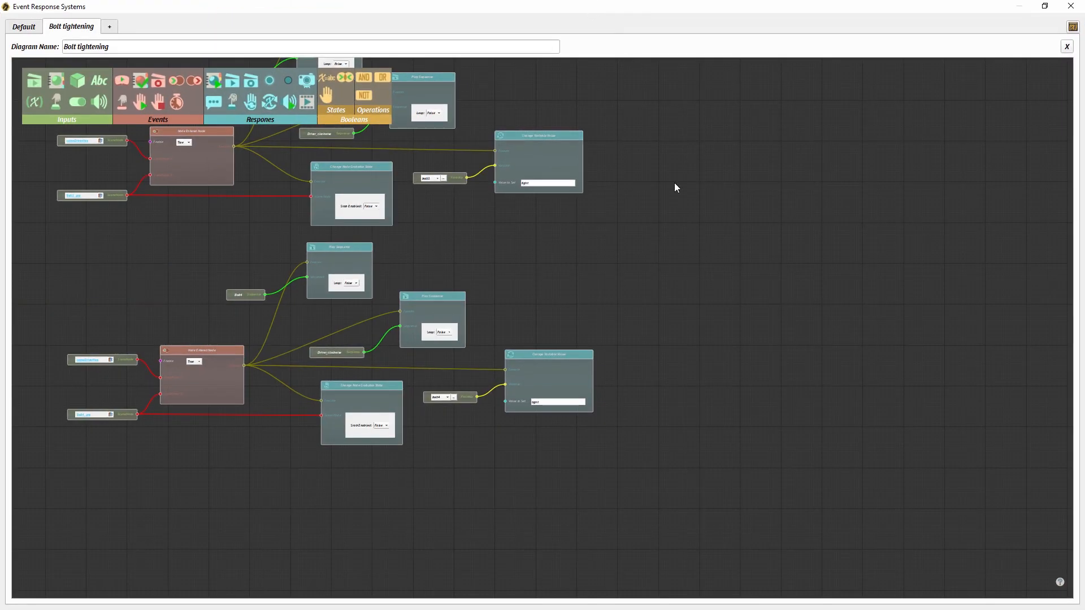
pyautogui.moveTo(688, 349); pyautogui.dragTo(745, 546, button='middle')
pyautogui.moveTo(741, 319); pyautogui.dragTo(728, 529, button='middle')
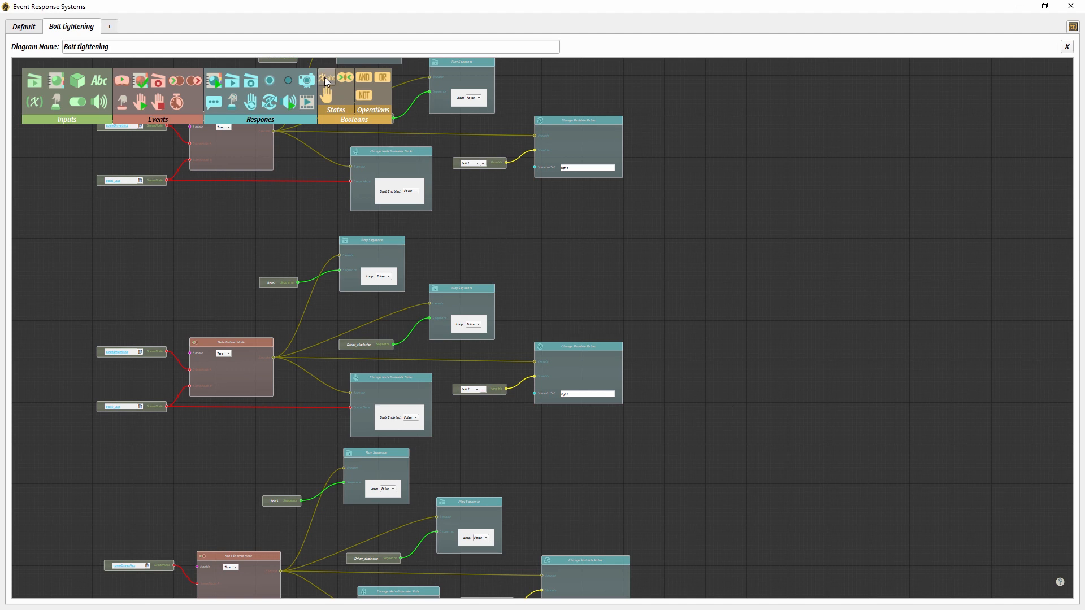
pyautogui.moveTo(326, 83); pyautogui.dragTo(609, 212)
pyautogui.scroll(4, 580, 222)
pyautogui.moveTo(580, 222); pyautogui.dragTo(568, 320, button='middle')
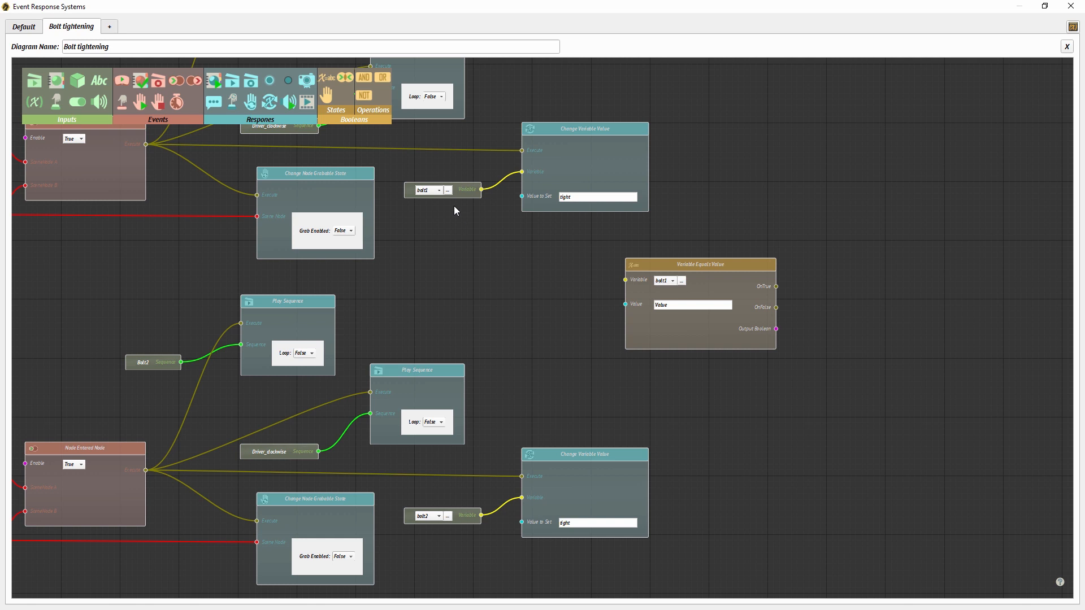
# - Connect the bolt1 variable to the Variable Equals Value node and set its comparison value to Tight
pyautogui.moveTo(481, 189); pyautogui.dragTo(624, 281)
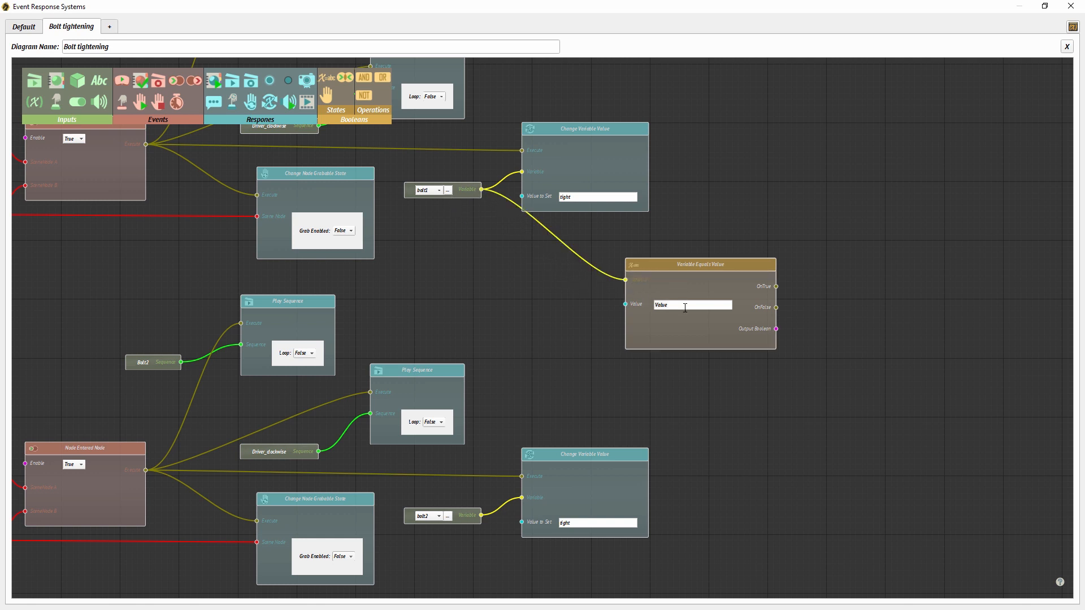
pyautogui.write('Tight')
pyautogui.moveTo(689, 270); pyautogui.dragTo(685, 272)
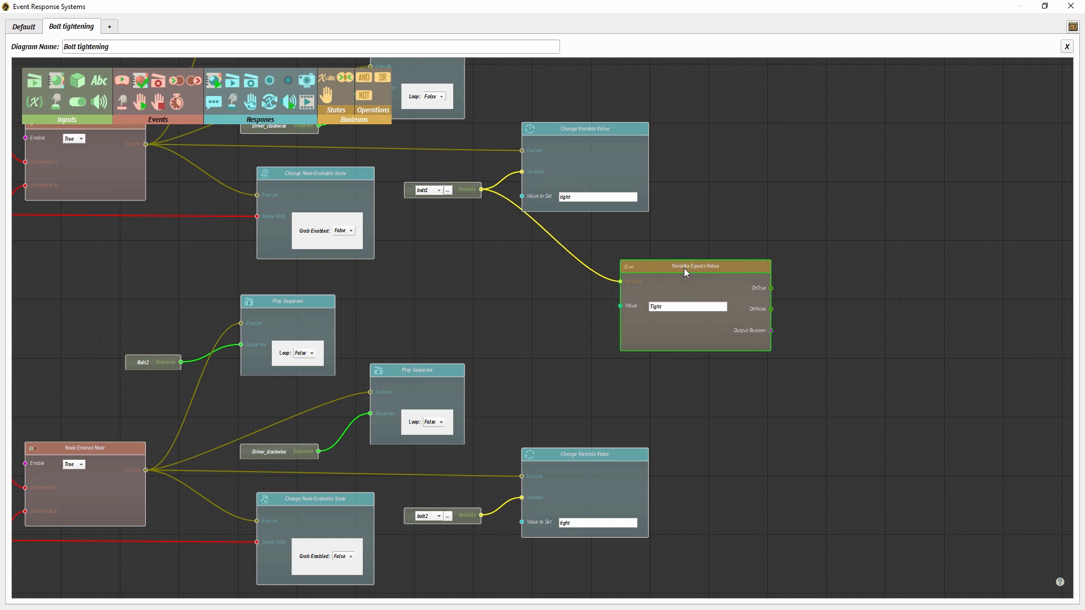
# - Duplicate the Variable Equals Value node beside the bolt2 group, connect it to the bolt2 variable and set its value to Tight
pyautogui.hotkey('ctrl', 'c')
pyautogui.hotkey('ctrl', 'v')
pyautogui.moveTo(738, 362); pyautogui.dragTo(746, 546)
pyautogui.scroll(-5, 791, 419)
pyautogui.moveTo(485, 387); pyautogui.dragTo(725, 430)
pyautogui.moveTo(485, 387); pyautogui.dragTo(667, 446)
pyautogui.doubleClick(709, 469)
pyautogui.write('T')
# - Paste another Variable Equals Value node beside the bolt3 group, connect it to the bolt3 variable and set its value to Tight
pyautogui.moveTo(668, 531); pyautogui.dragTo(748, 481)
pyautogui.hotkey('ctrl', 'v')
pyautogui.moveTo(494, 450); pyautogui.dragTo(698, 450)
pyautogui.moveTo(671, 485); pyautogui.dragTo(710, 402)
pyautogui.doubleClick(812, 390)
pyautogui.write('Tight')
# - Paste another Variable Equals Value node beside the bolt4 group, connect it to the bolt4 variable and set its value to Tight
pyautogui.moveTo(784, 469); pyautogui.dragTo(766, 551)
pyautogui.hotkey('ctrl', 'v')
pyautogui.moveTo(528, 485); pyautogui.dragTo(725, 485)
pyautogui.doubleClick(782, 511)
pyautogui.write('Tight')
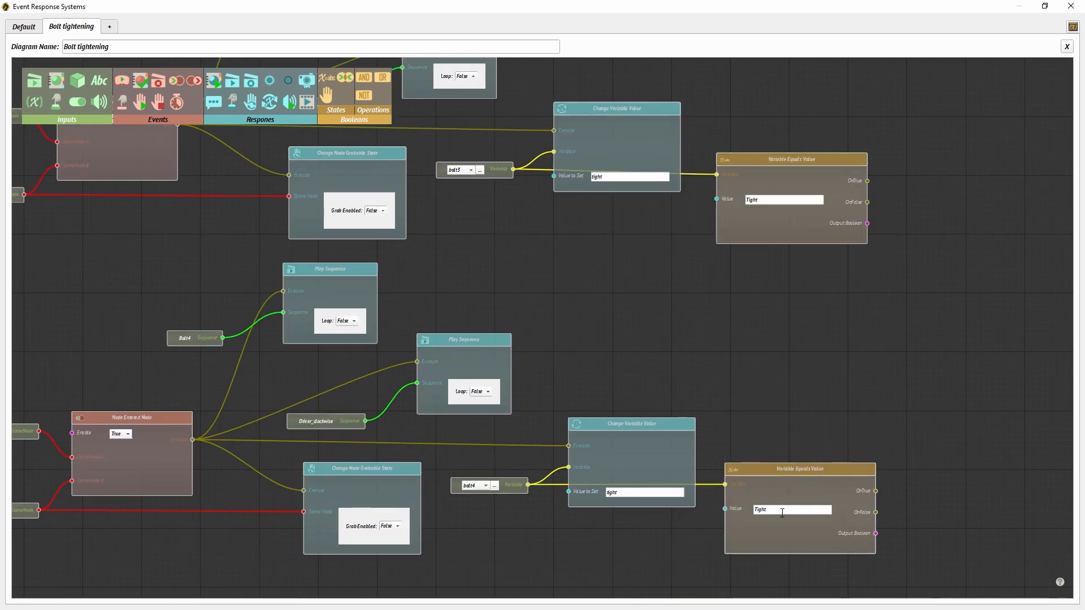
# - Add an AND operation node and feed it the output booleans of the bolt1 and bolt2 Variable Equals Value nodes
pyautogui.moveTo(864, 235); pyautogui.dragTo(751, 268)
pyautogui.scroll(-2, 738, 268)
pyautogui.moveTo(805, 244); pyautogui.dragTo(765, 431)
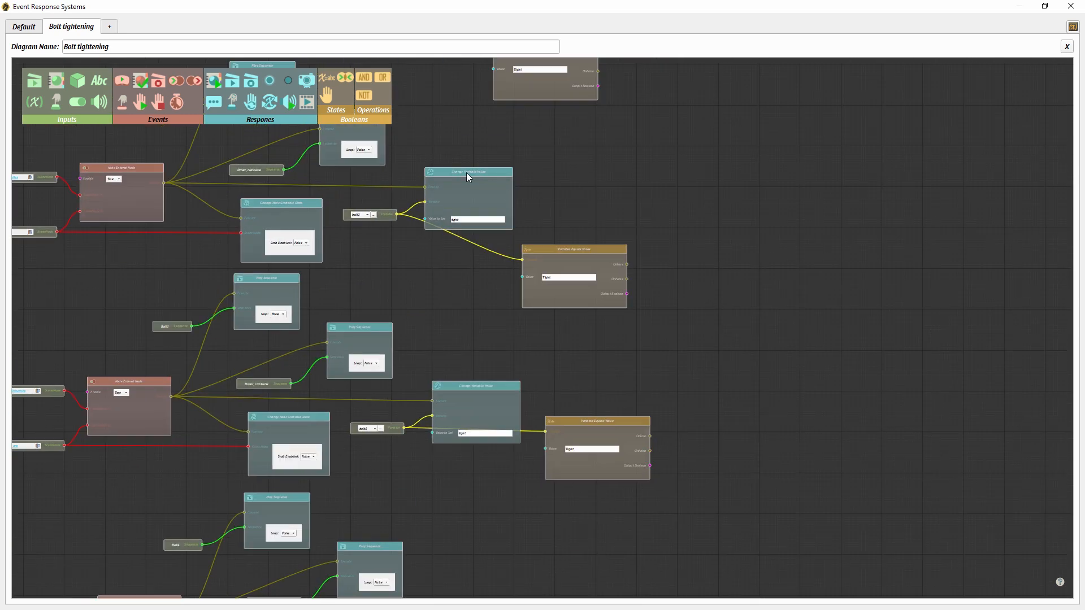
pyautogui.moveTo(700, 162); pyautogui.dragTo(642, 260)
pyautogui.moveTo(582, 180); pyautogui.dragTo(689, 275)
pyautogui.moveTo(612, 387); pyautogui.dragTo(688, 287)
pyautogui.scroll(-3, 731, 300)
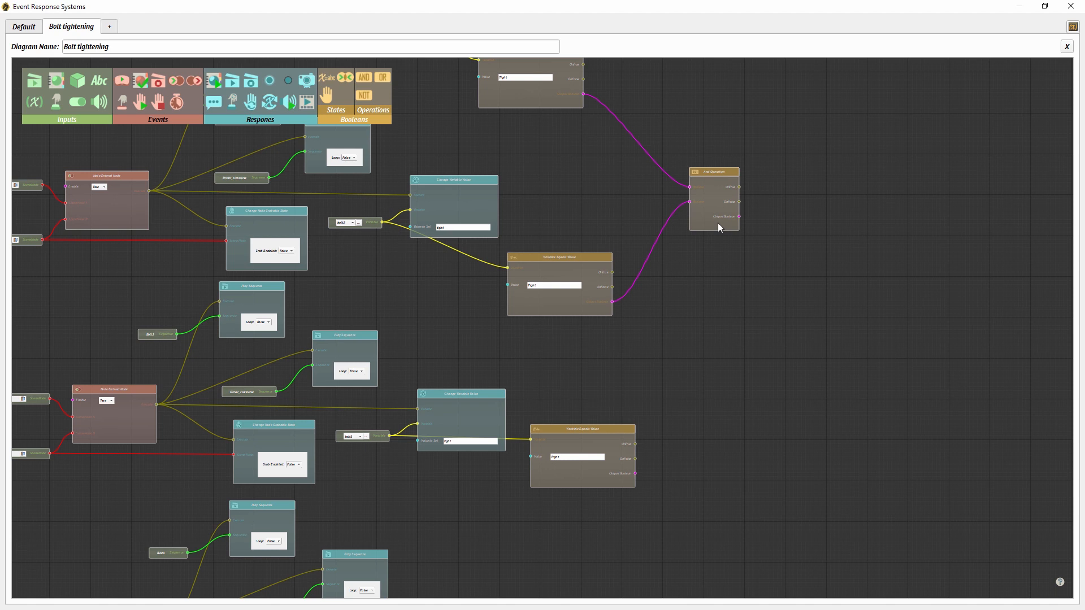
# - Paste a second AND operation node beside the bolt3 group and feed it the output booleans of the bolt3 and bolt4 Variable Equals Value nodes
pyautogui.moveTo(719, 223); pyautogui.dragTo(718, 226)
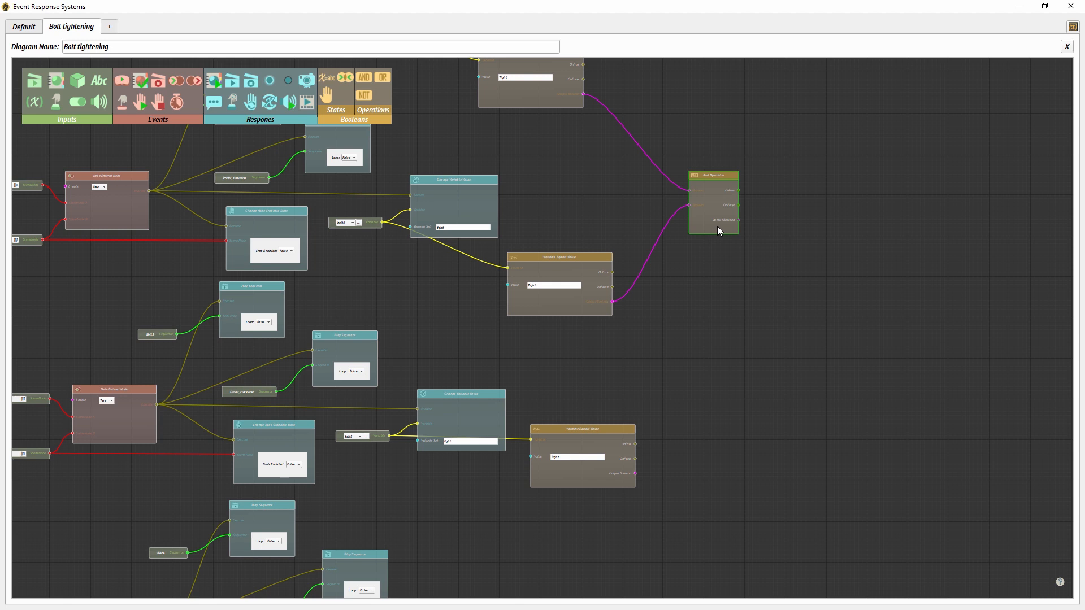
pyautogui.hotkey('ctrl', 'v')
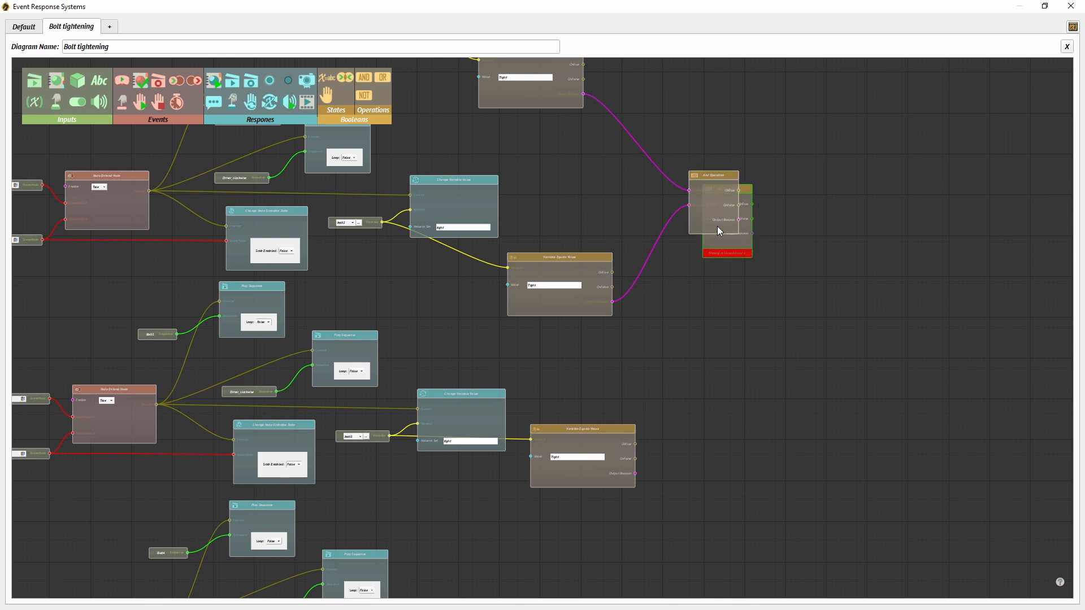
pyautogui.moveTo(718, 245); pyautogui.dragTo(715, 513)
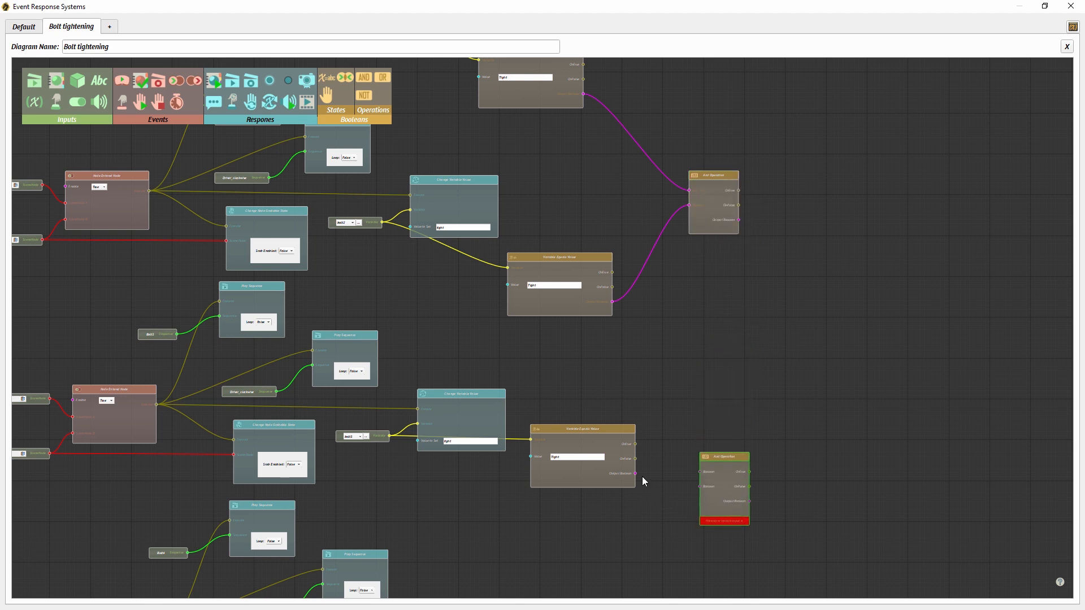
pyautogui.moveTo(636, 473); pyautogui.dragTo(700, 472)
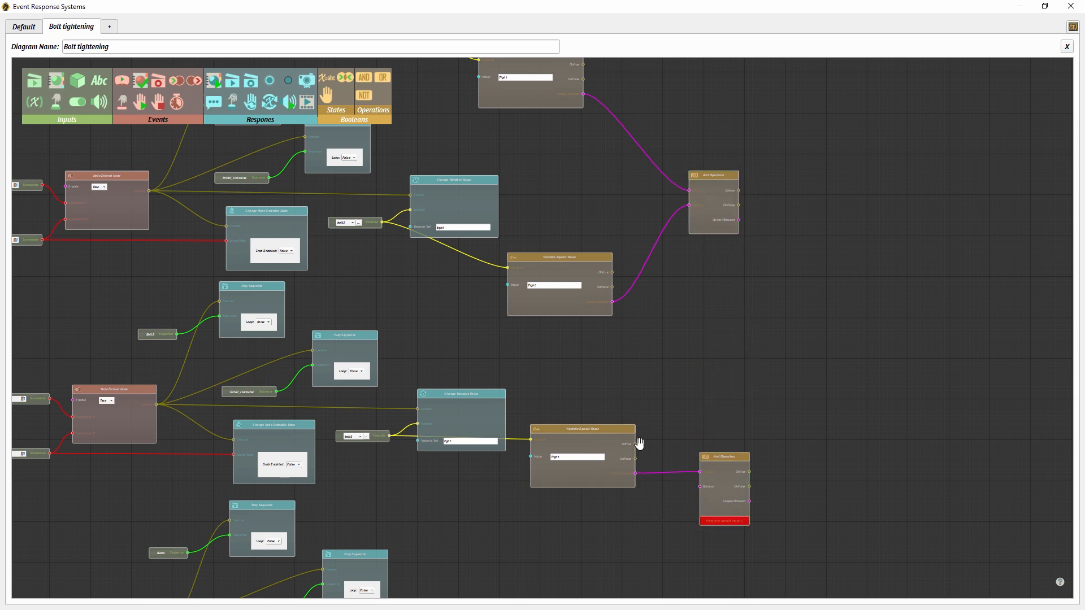
pyautogui.scroll(-3, 639, 444)
pyautogui.moveTo(613, 520); pyautogui.dragTo(671, 318)
pyautogui.scroll(2, 678, 215)
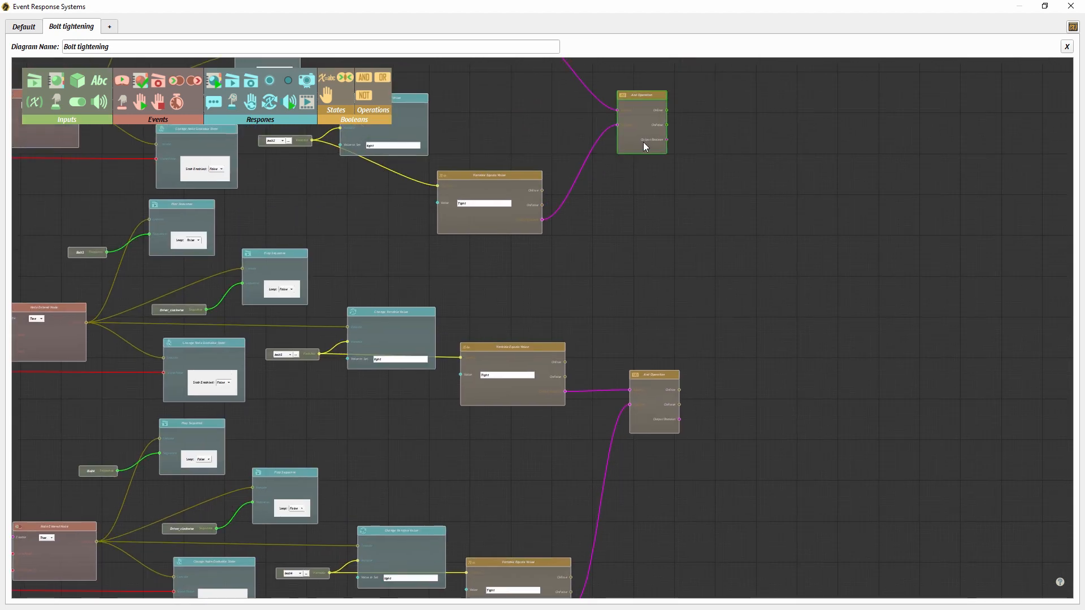
# - Paste a third AND operation node beyond the first two and connect both of their output booleans to its inputs
pyautogui.hotkey('ctrl', 'v')
pyautogui.moveTo(673, 157); pyautogui.dragTo(801, 289)
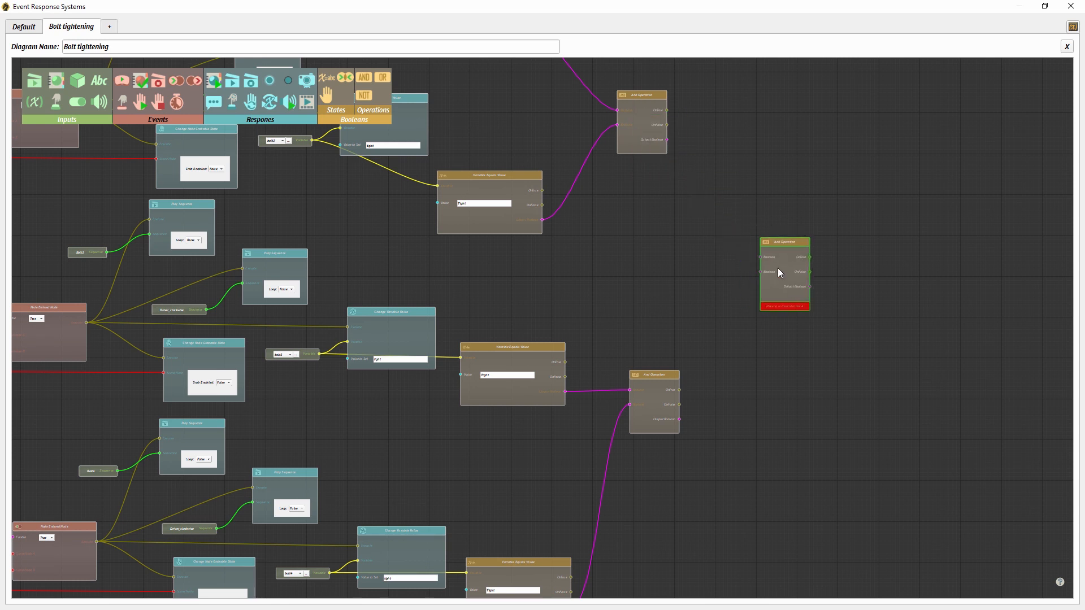
pyautogui.moveTo(667, 139); pyautogui.dragTo(760, 261)
pyautogui.moveTo(680, 419); pyautogui.dragTo(760, 274)
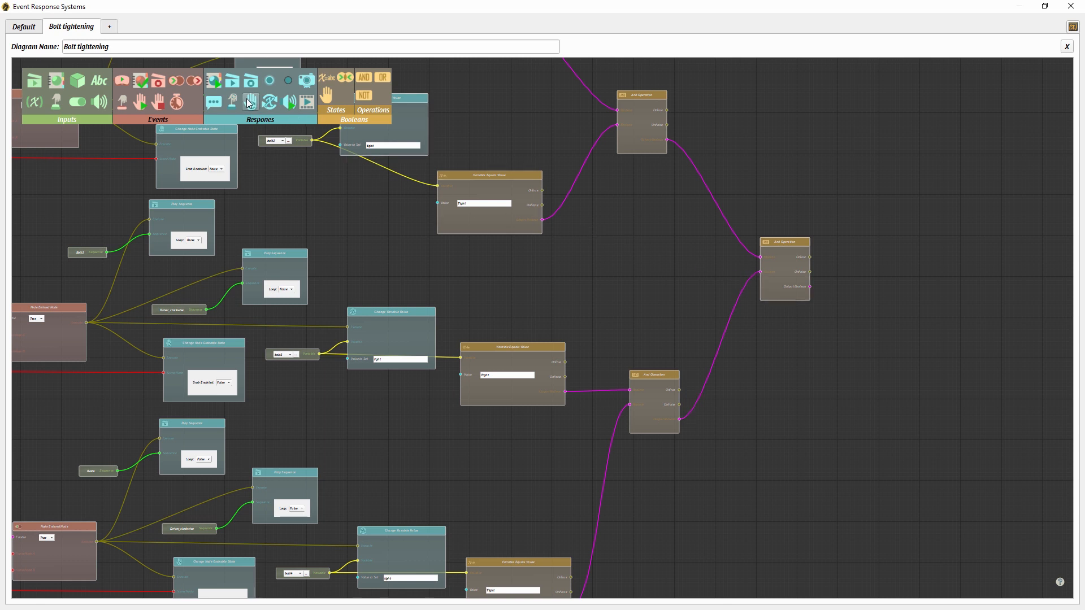
# - Add a scene state response triggered by the final AND node's true output and connect the Scene15 scene state to it
pyautogui.moveTo(894, 257); pyautogui.dragTo(918, 266)
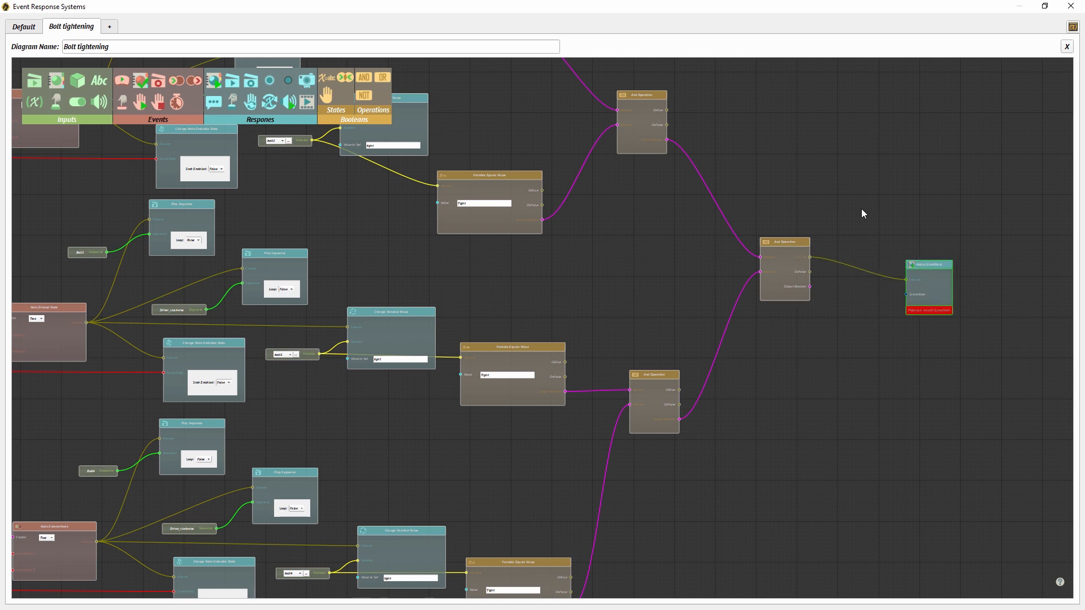
pyautogui.doubleClick(682, 14)
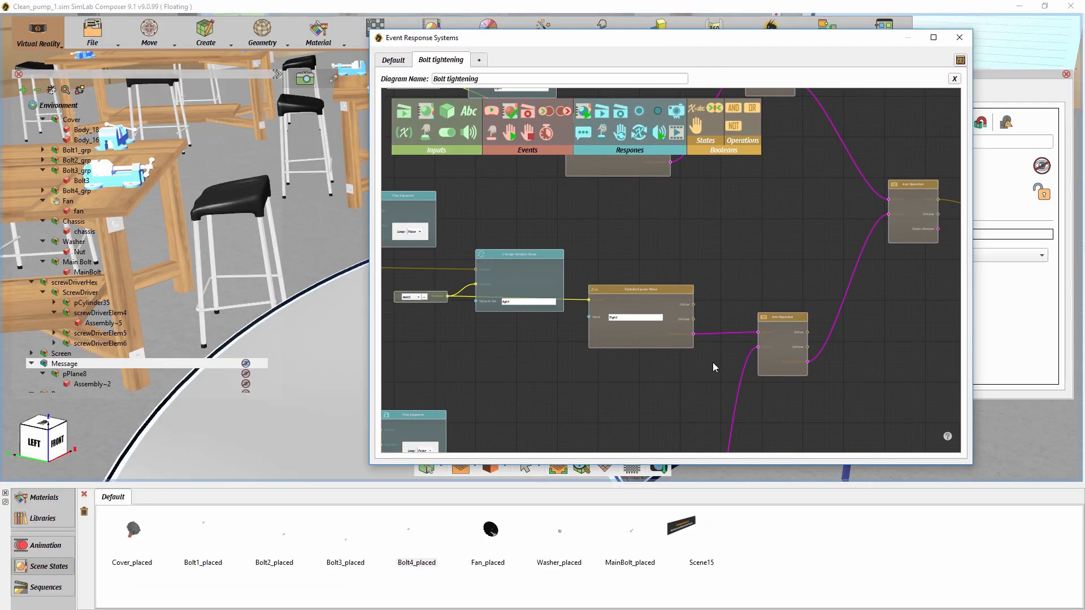
pyautogui.moveTo(704, 548); pyautogui.dragTo(773, 231)
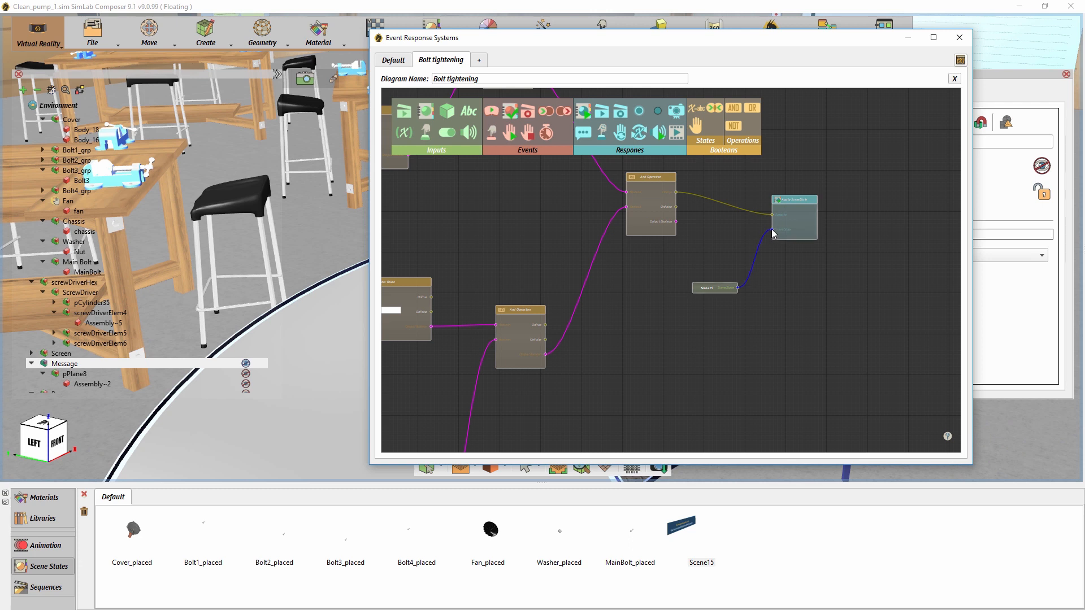
# - Review the enlarged bolt tightening diagram from the bolt groups through the AND operations to the scene state response
pyautogui.doubleClick(716, 36)
pyautogui.moveTo(450, 218); pyautogui.dragTo(678, 336, button='middle')
pyautogui.moveTo(557, 174); pyautogui.dragTo(567, 310, button='middle')
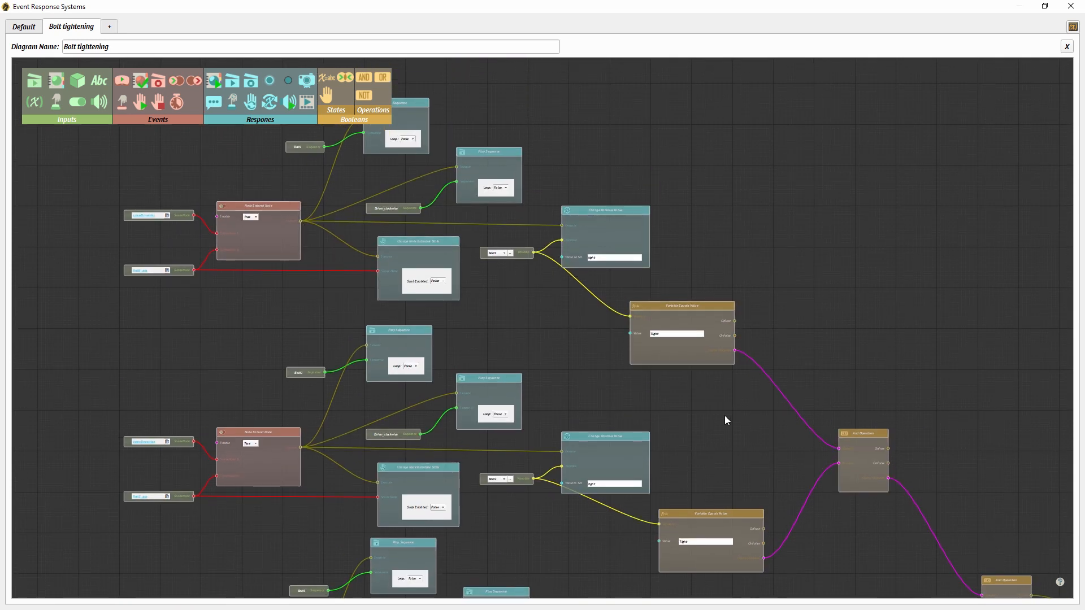
pyautogui.moveTo(678, 480); pyautogui.dragTo(683, 334, button='middle')
pyautogui.moveTo(721, 444); pyautogui.dragTo(573, 378, button='middle')
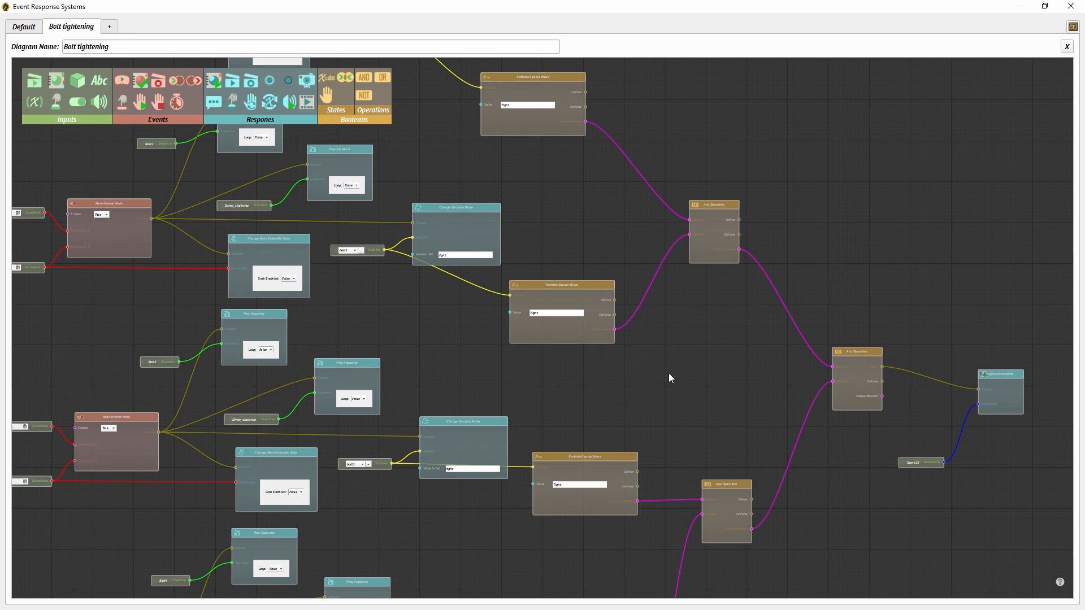
pyautogui.moveTo(669, 373); pyautogui.dragTo(629, 270, button='middle')
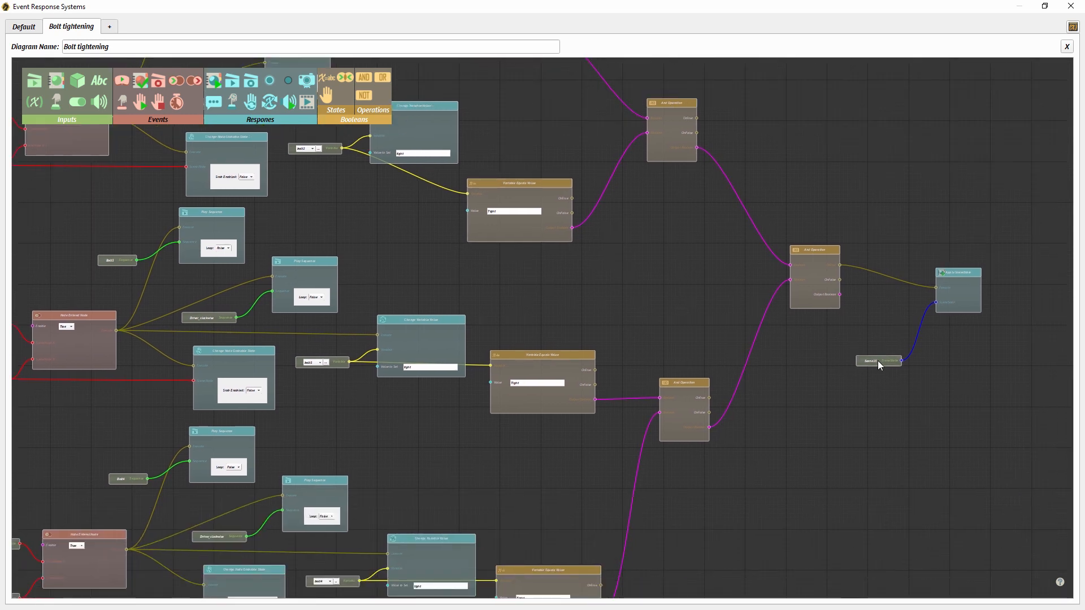
# - Shrink the Event Response Systems window, move it clear of the main toolbar and show the scene in the VR Viewer
pyautogui.click(1044, 8)
pyautogui.moveTo(802, 44); pyautogui.dragTo(853, 261)
pyautogui.click(790, 39)
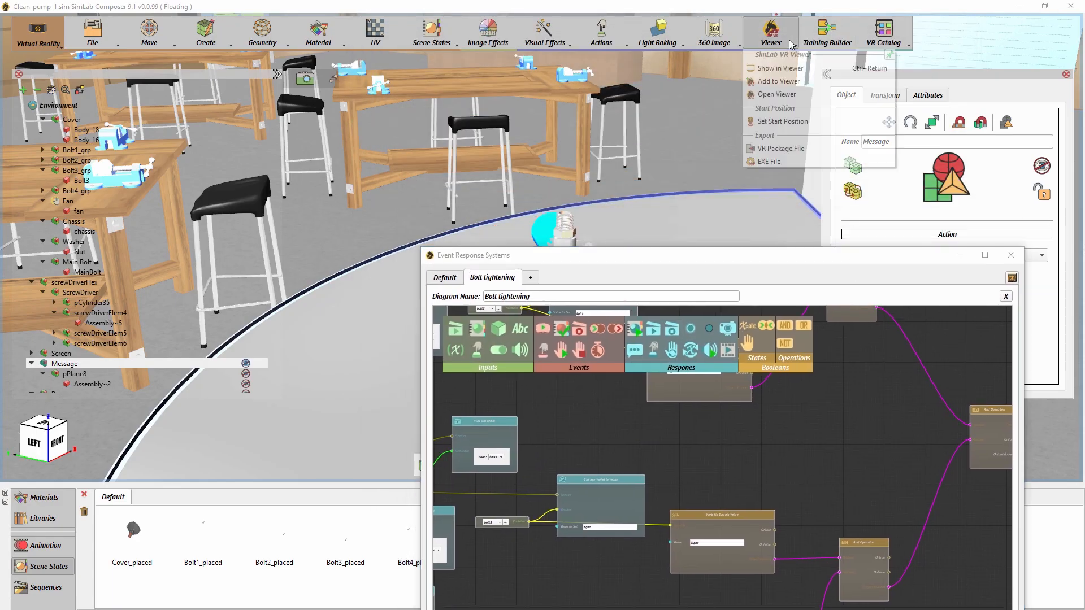
pyautogui.click(784, 68)
pyautogui.click(495, 292)
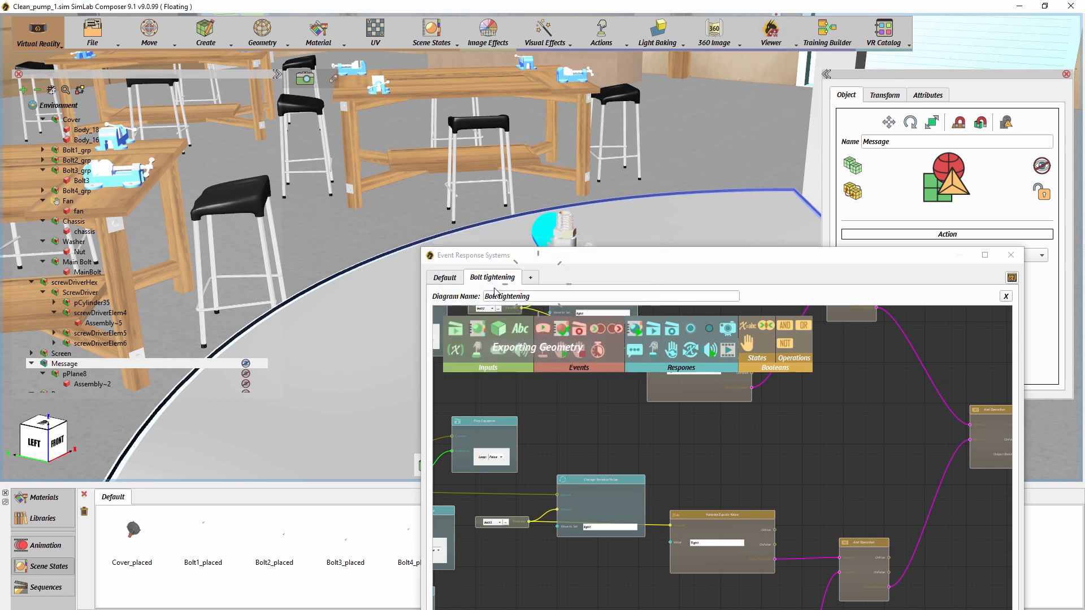